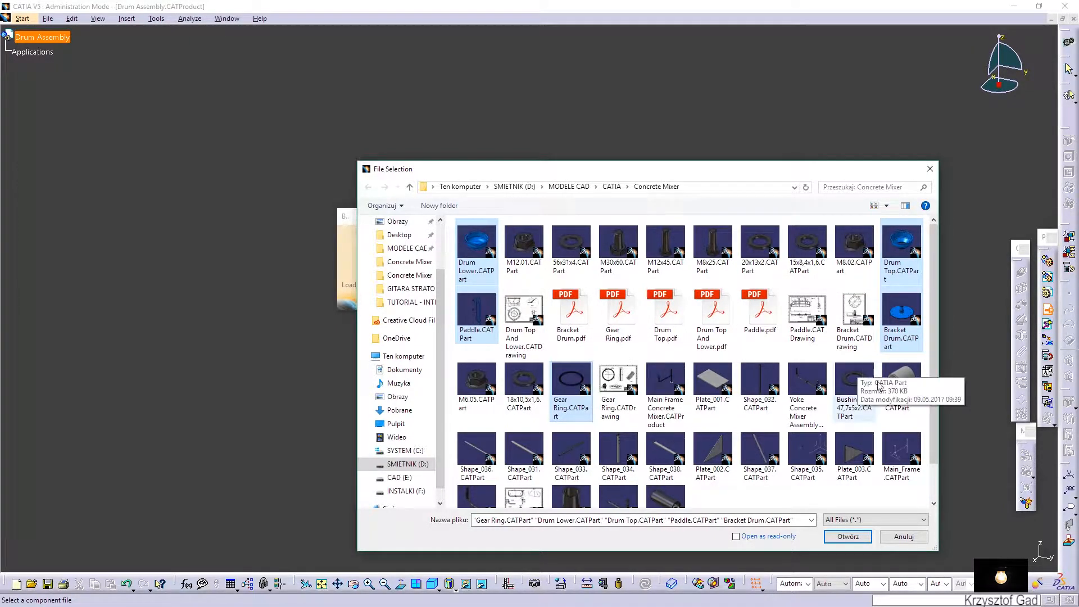
Insert the Gear Ring, Drum Lower, Drum Top, Paddle and Bracket Drum parts, and fix Drum Lower in place
{"action": "left_click", "coordinate": [848, 536]}
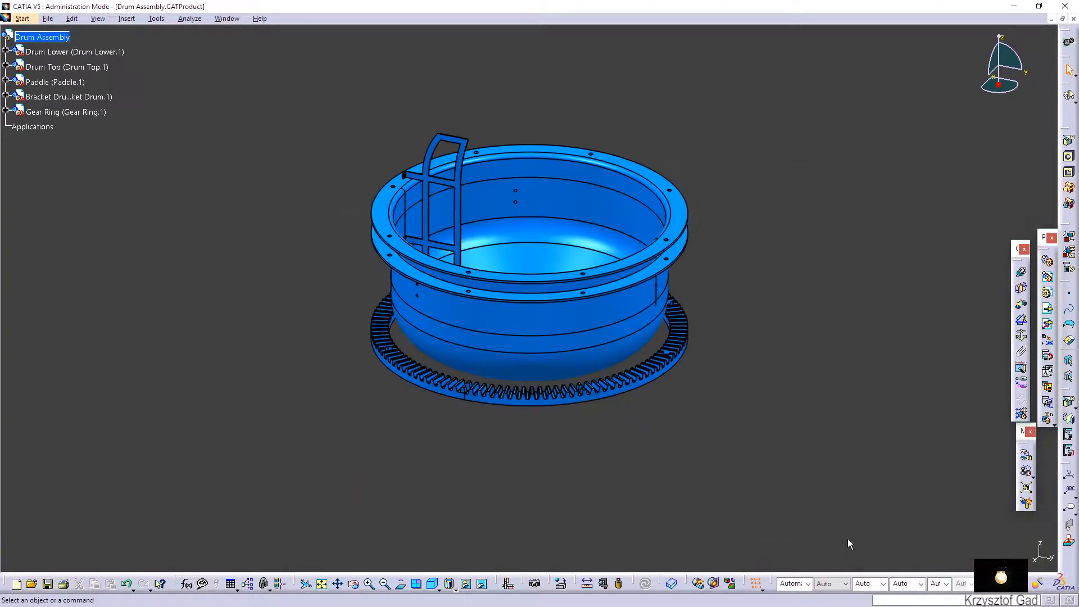
{"action": "middle_click_drag", "start_coordinate": [602, 246], "coordinate": [880, 263]}
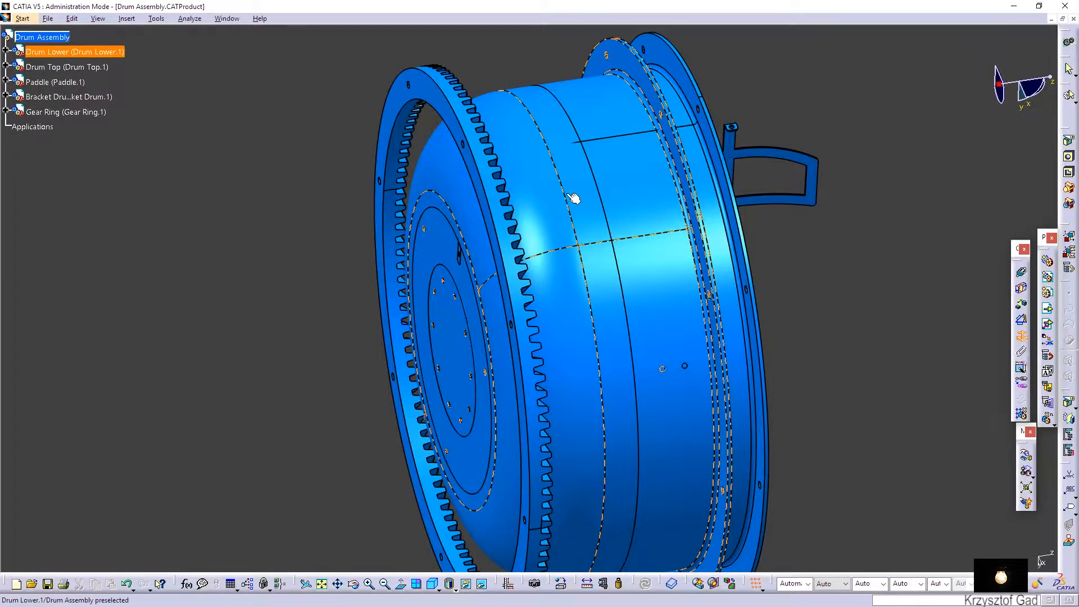
{"action": "left_click", "coordinate": [535, 175]}
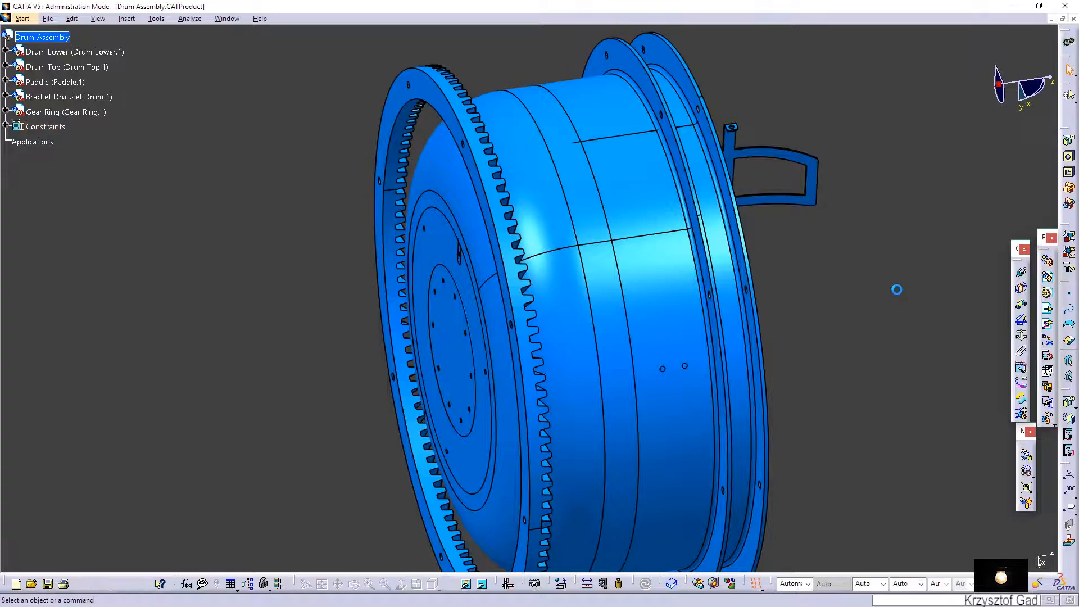
Constrain the Drum Top flange face to the Drum Lower flange face with a 0 mm offset and Opposite orientation, and update the assembly
{"action": "left_click", "coordinate": [1021, 307]}
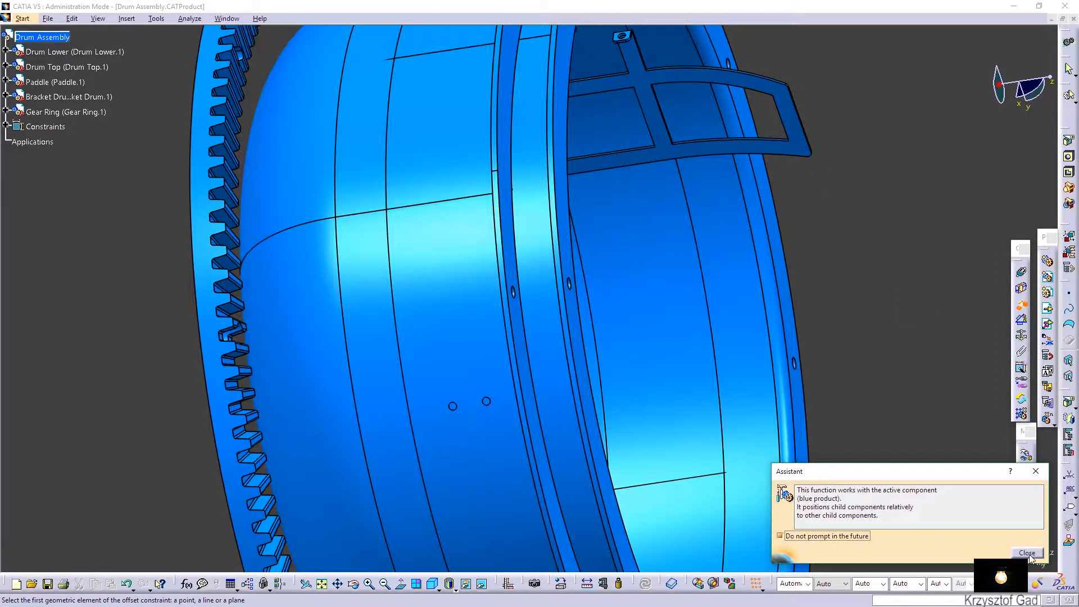
{"action": "left_click", "coordinate": [1027, 553]}
{"action": "middle_click_drag", "start_coordinate": [815, 518], "coordinate": [319, 448]}
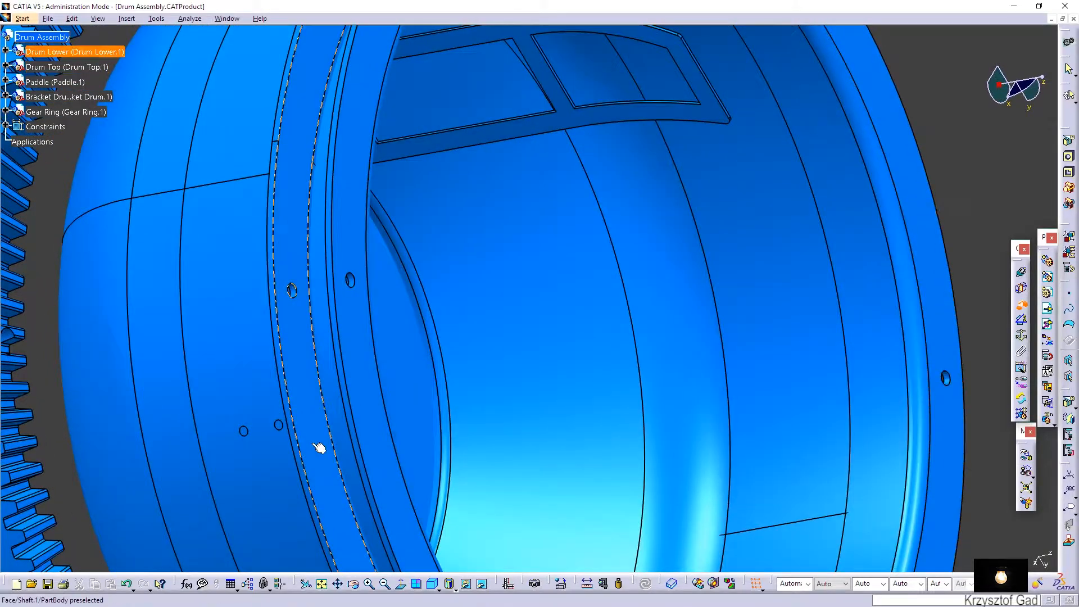
{"action": "left_click", "coordinate": [375, 439]}
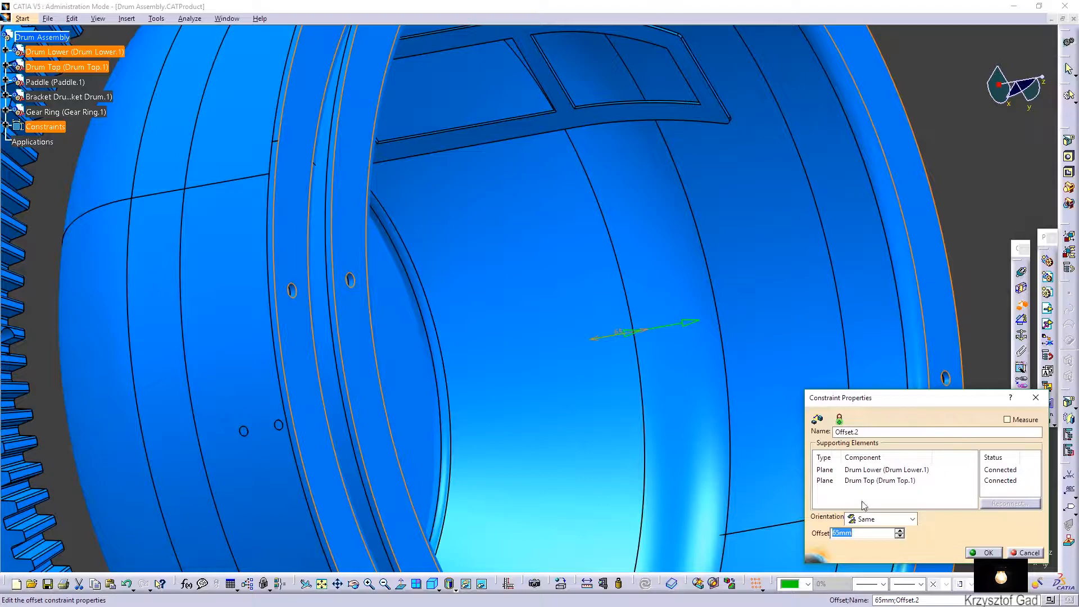
{"action": "left_click", "coordinate": [881, 556]}
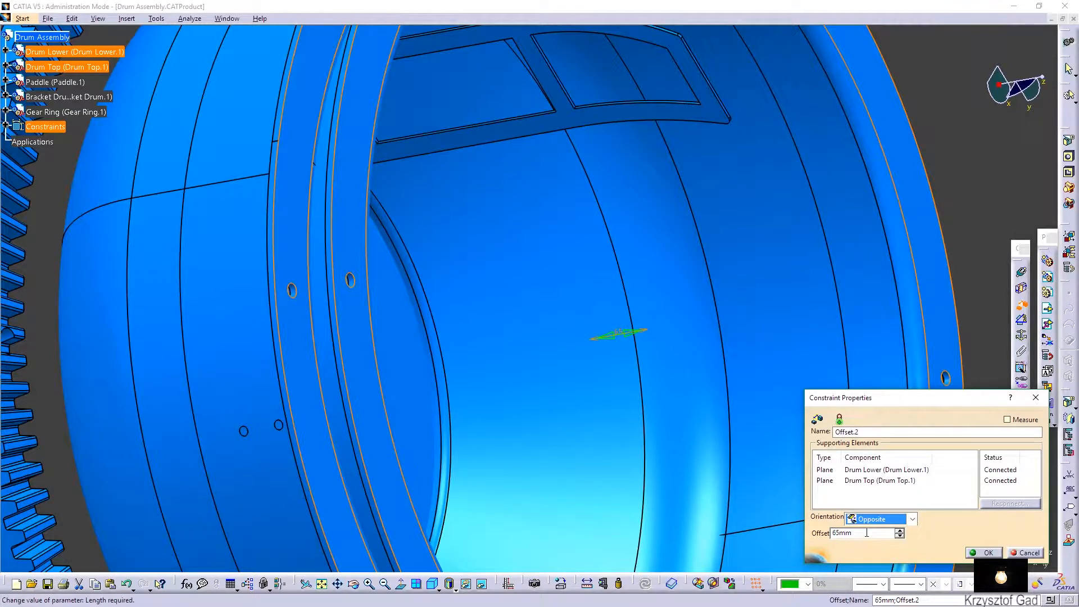
{"action": "middle_click_drag", "start_coordinate": [697, 314], "coordinate": [737, 520]}
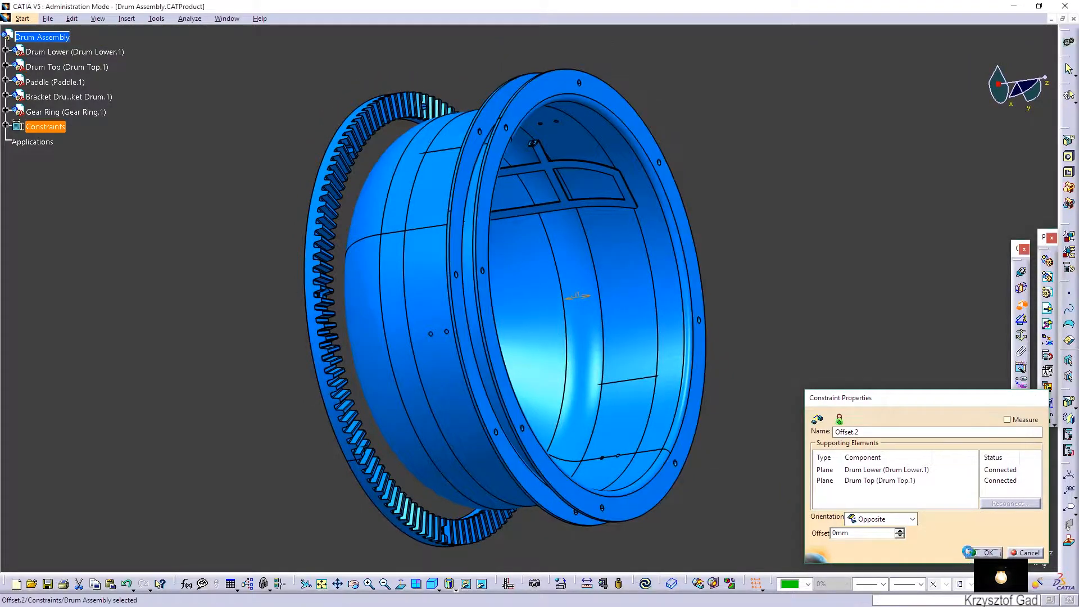
{"action": "left_click", "coordinate": [983, 553]}
{"action": "left_click", "coordinate": [645, 585]}
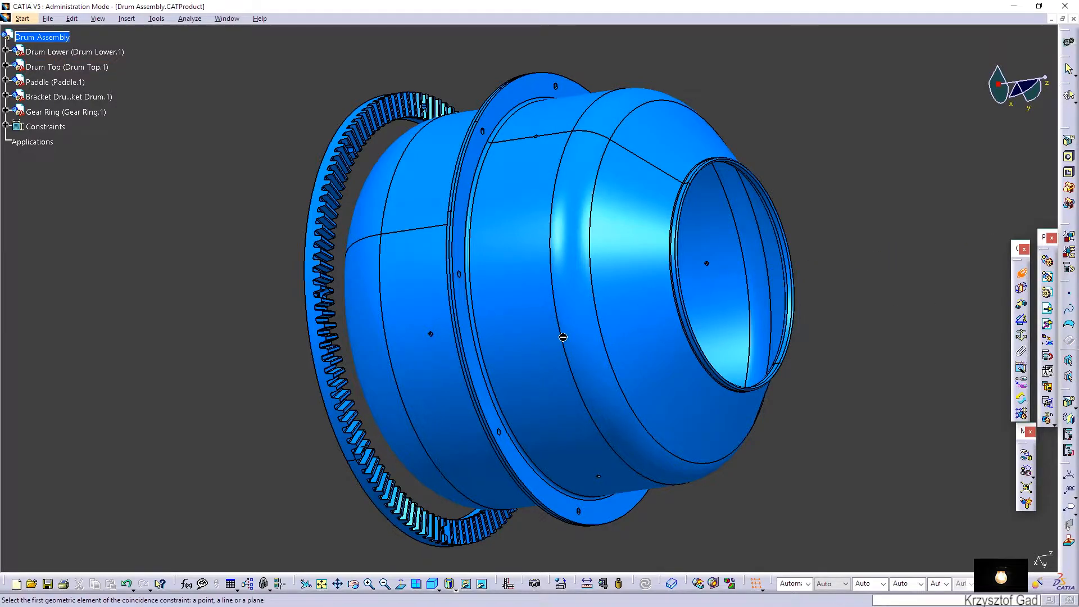
Align Drum Top with Drum Lower using coincidence constraints, including matching flange hole axes, and update the assembly
{"action": "left_click", "coordinate": [441, 360]}
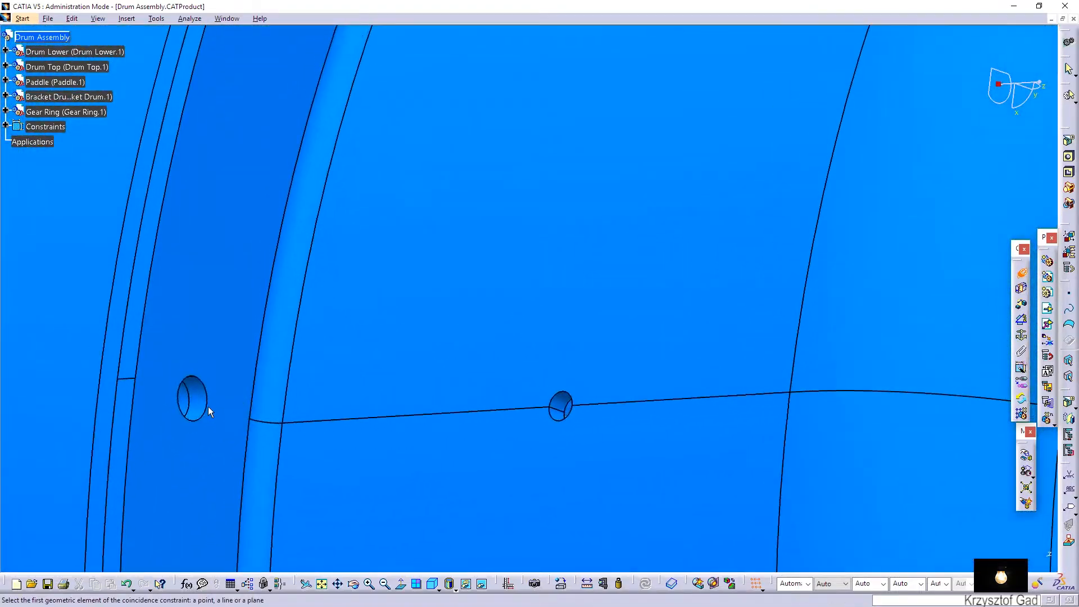
{"action": "left_click", "coordinate": [199, 398]}
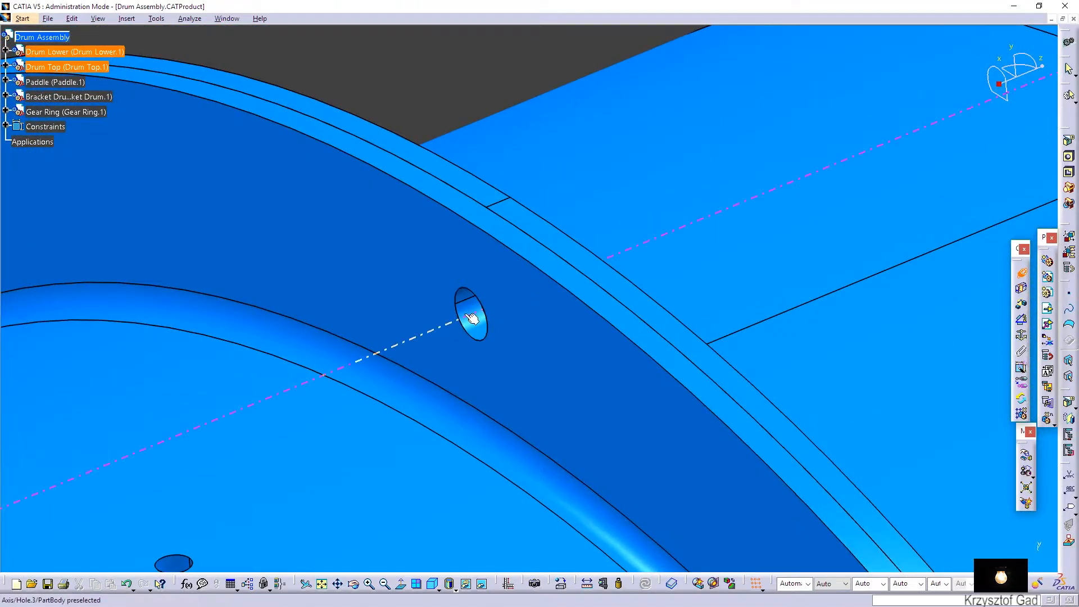
{"action": "left_click", "coordinate": [467, 314]}
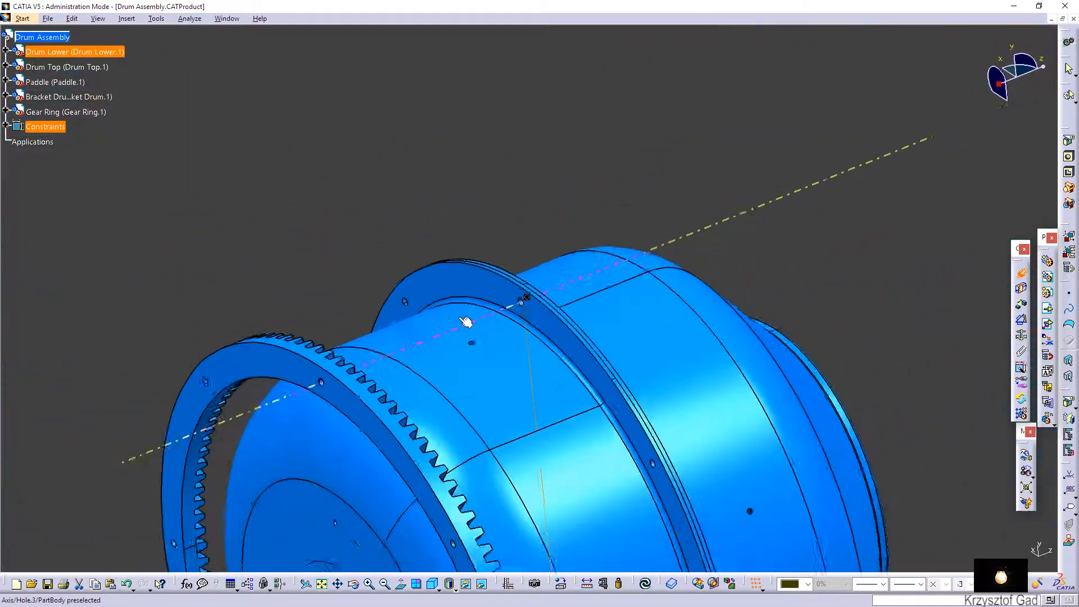
{"action": "left_click", "coordinate": [646, 586]}
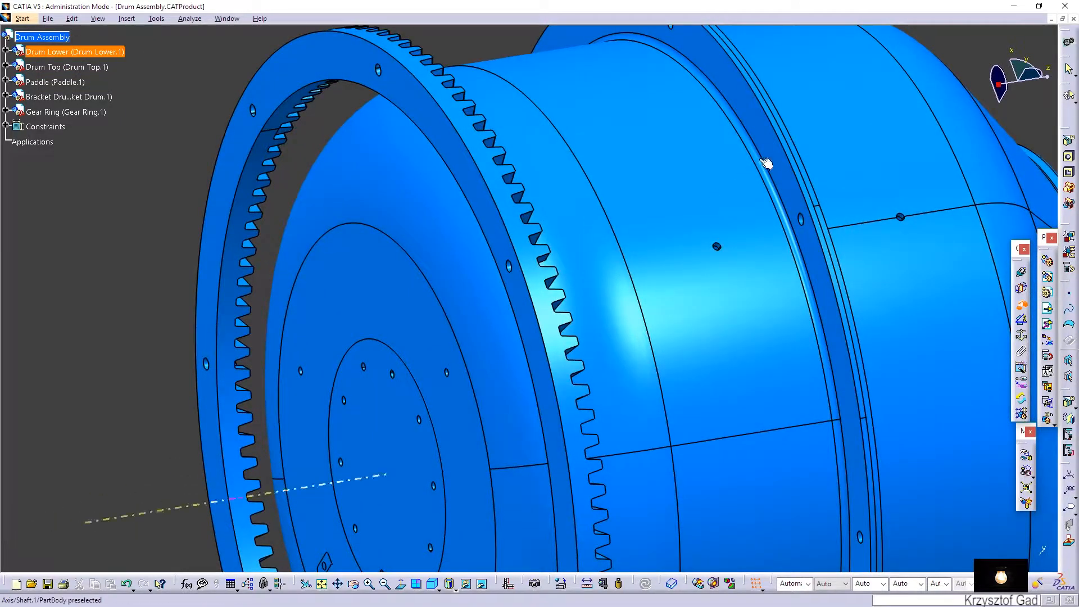
Constrain the Gear Ring face to the Drum Lower flange with a 0 mm offset and Opposite orientation, and update the assembly
{"action": "left_click", "coordinate": [471, 171]}
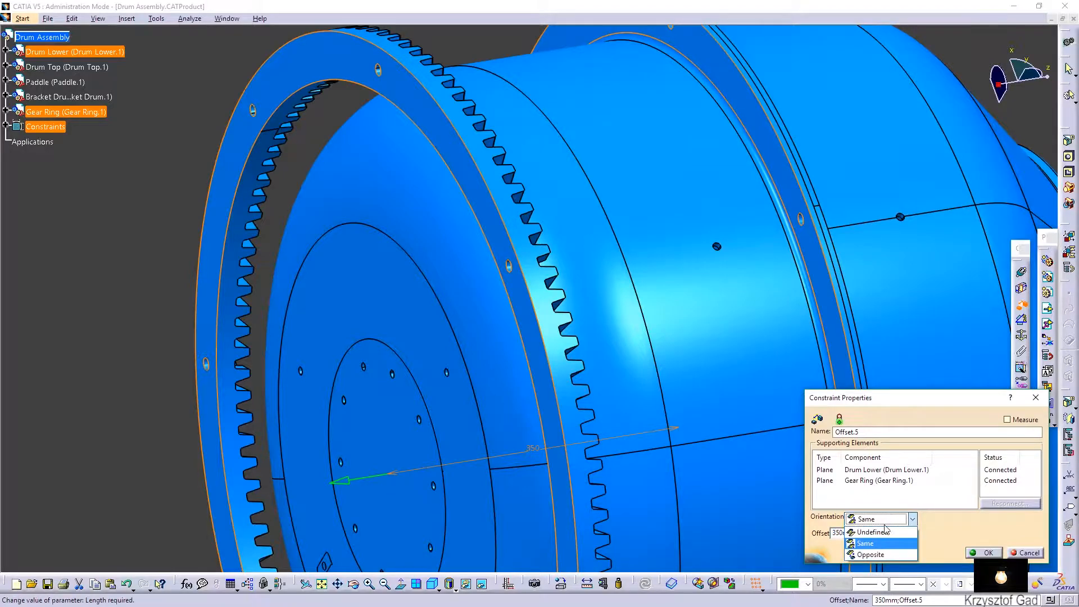
{"action": "left_click", "coordinate": [881, 555]}
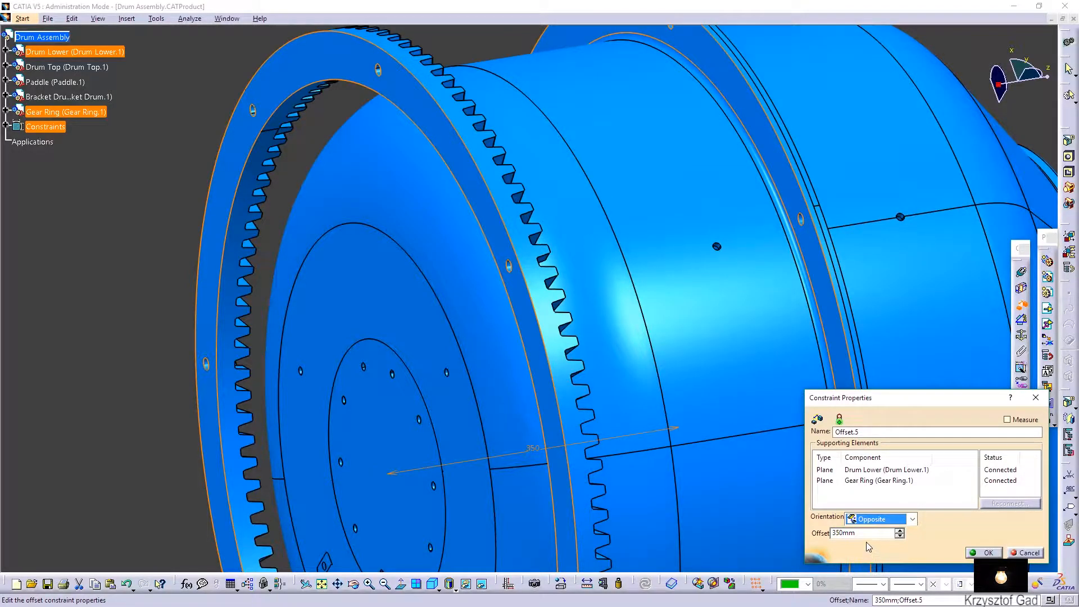
{"action": "type", "text": "0"}
{"action": "key", "text": "Return"}
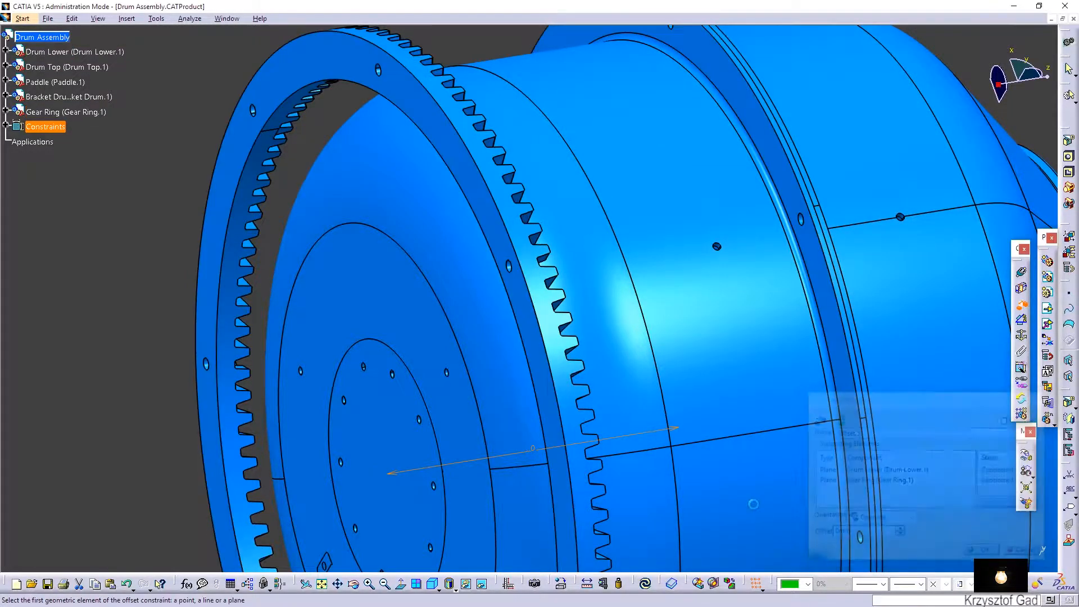
{"action": "left_click", "coordinate": [645, 584]}
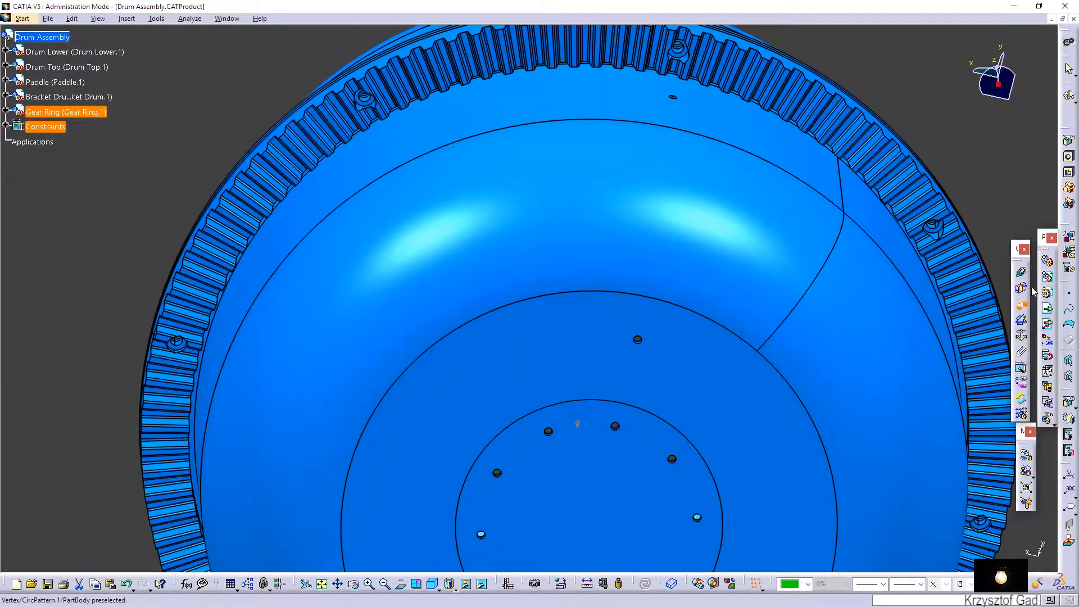
Make a Gear Ring bolt hole axis coincident with a Drum Lower flange hole axis and update the assembly
{"action": "left_click", "coordinate": [1023, 273]}
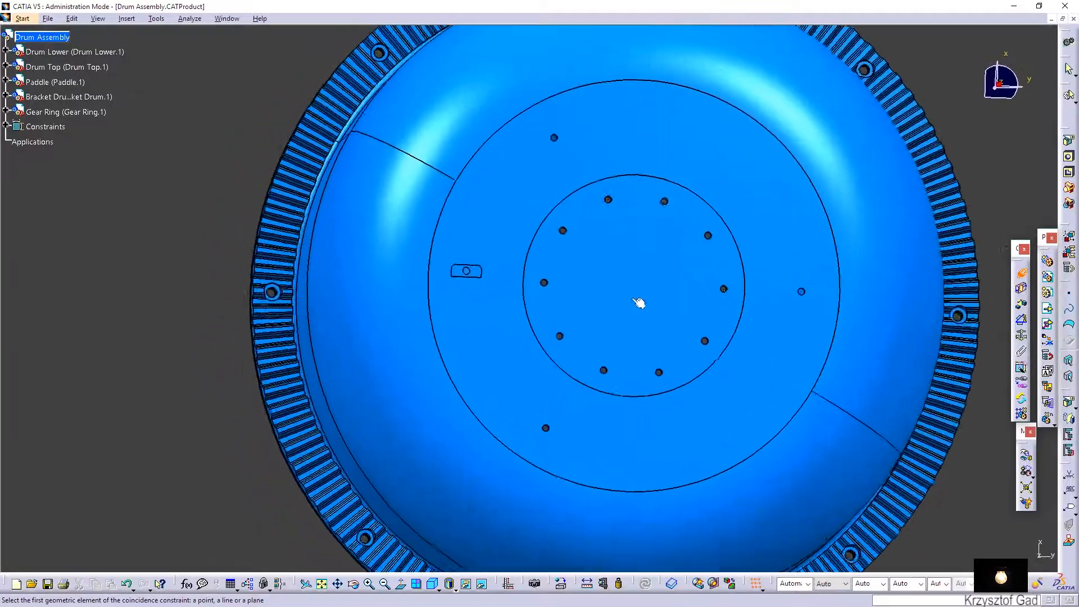
{"action": "scroll", "coordinate": [411, 298], "scroll_direction": "up", "scroll_amount": 5}
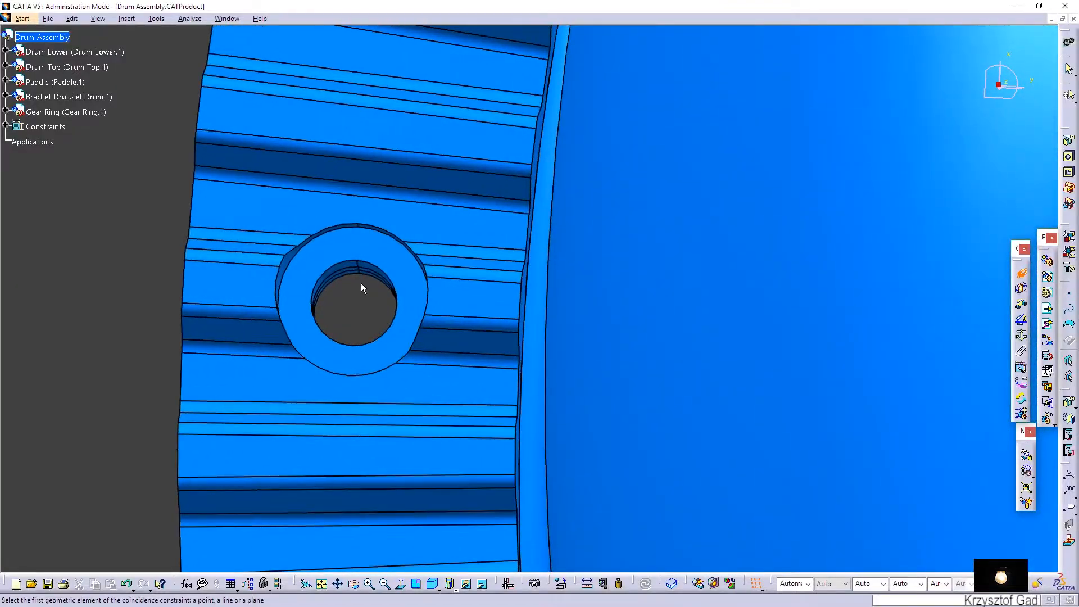
{"action": "middle_click_drag", "start_coordinate": [370, 270], "coordinate": [467, 308]}
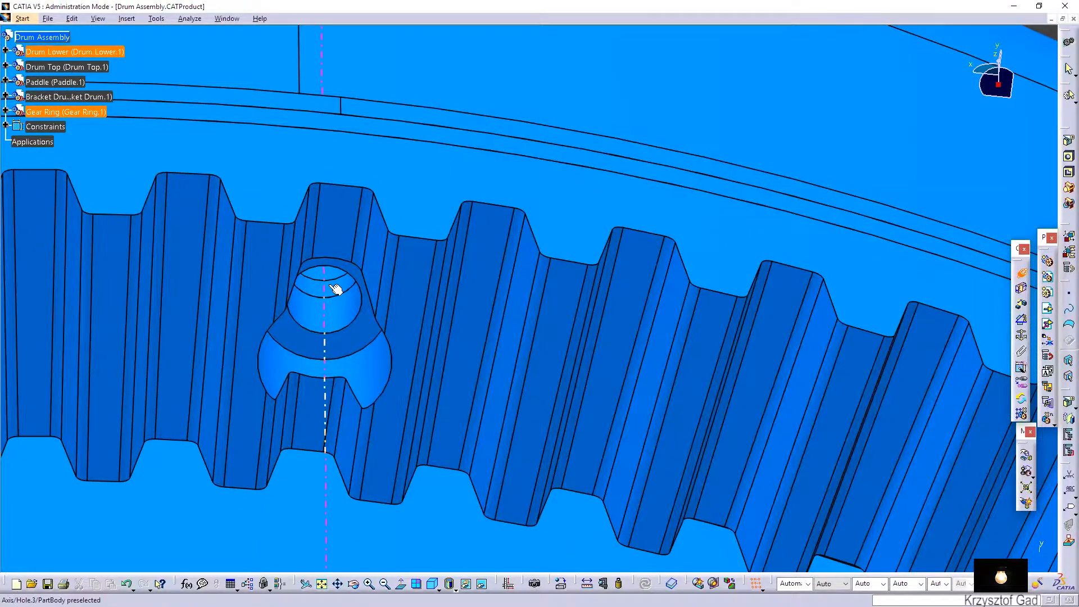
{"action": "left_click", "coordinate": [647, 585]}
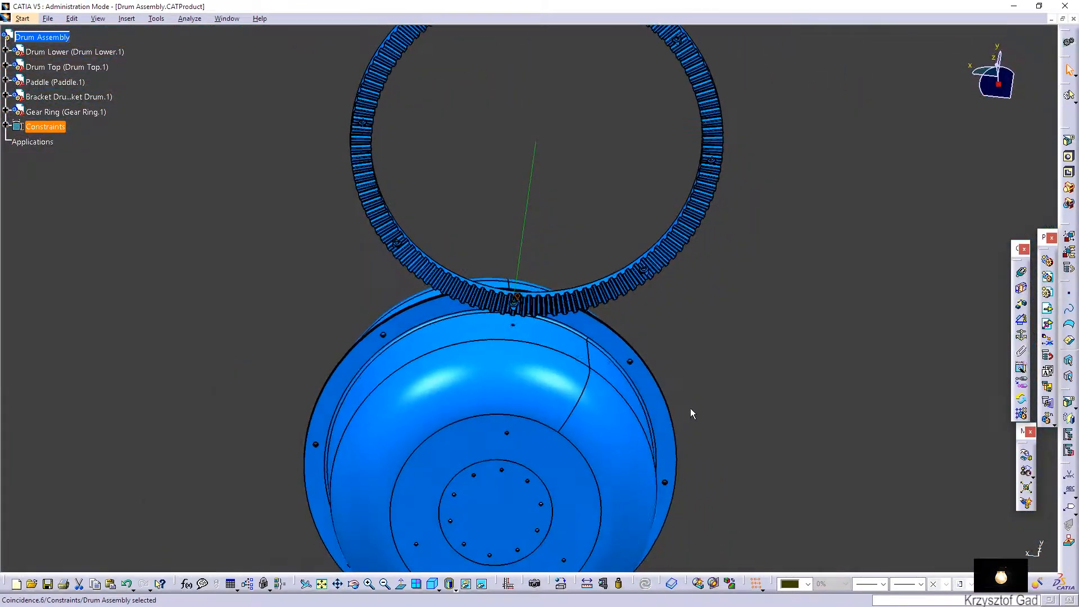
{"action": "left_click", "coordinate": [745, 357]}
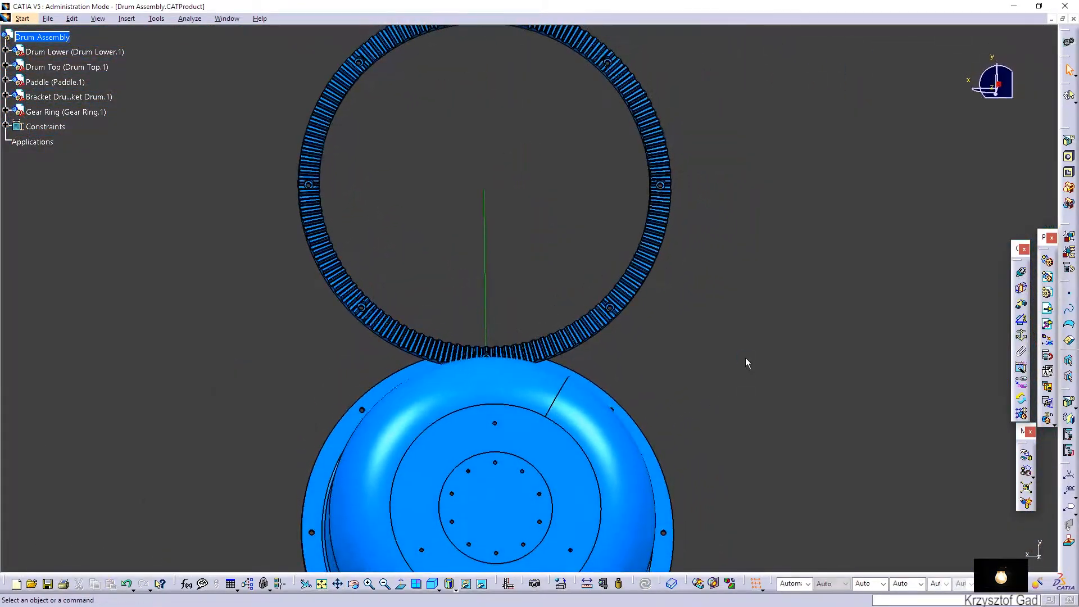
Add a second coincidence constraint to bring the Gear Ring concentric with the drum, and update the assembly
{"action": "left_click", "coordinate": [1022, 272]}
{"action": "middle_click_drag", "start_coordinate": [977, 293], "coordinate": [661, 560]}
{"action": "left_click", "coordinate": [609, 384]}
{"action": "left_click", "coordinate": [870, 246]}
{"action": "left_click", "coordinate": [647, 584]}
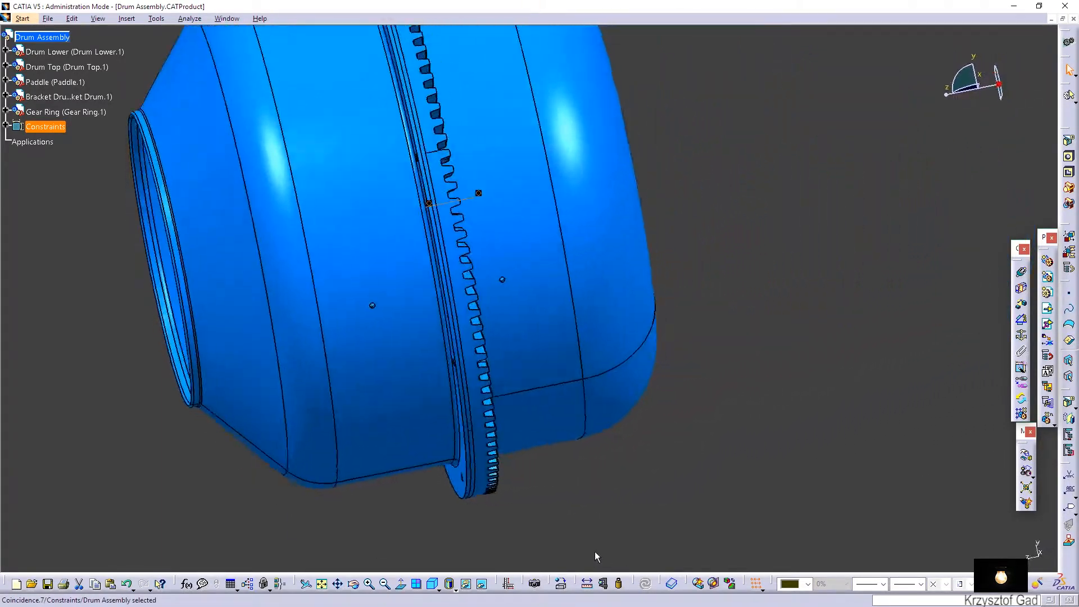
Seat Bracket Drum on the flat end face of Drum Lower with a 0 mm offset, and align it with coincidence constraints, including matching bolt holes
{"action": "middle_click_drag", "start_coordinate": [596, 553], "coordinate": [1011, 310]}
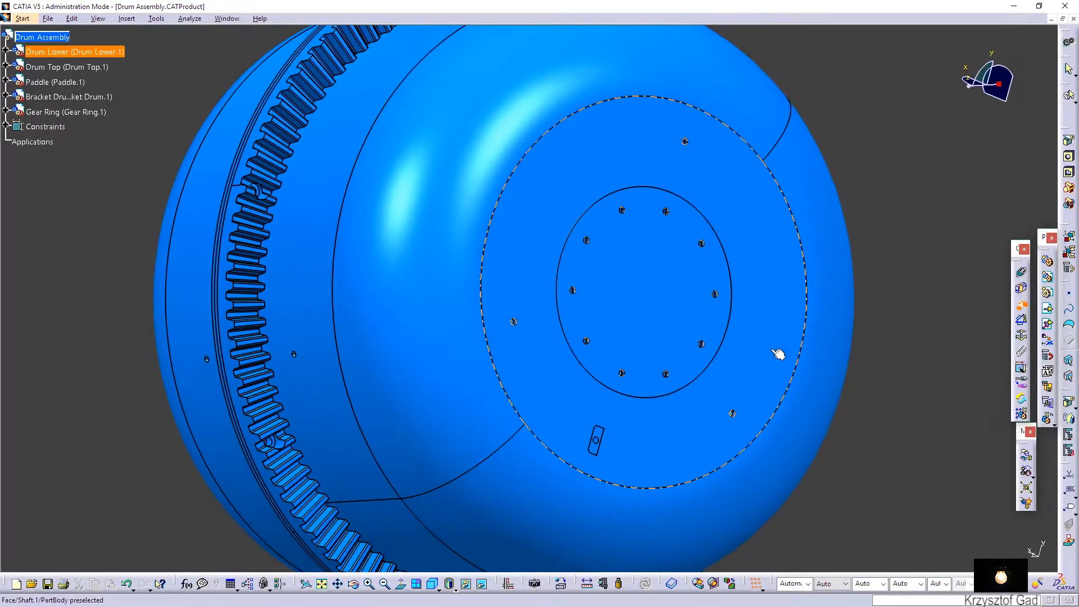
{"action": "left_click", "coordinate": [674, 326]}
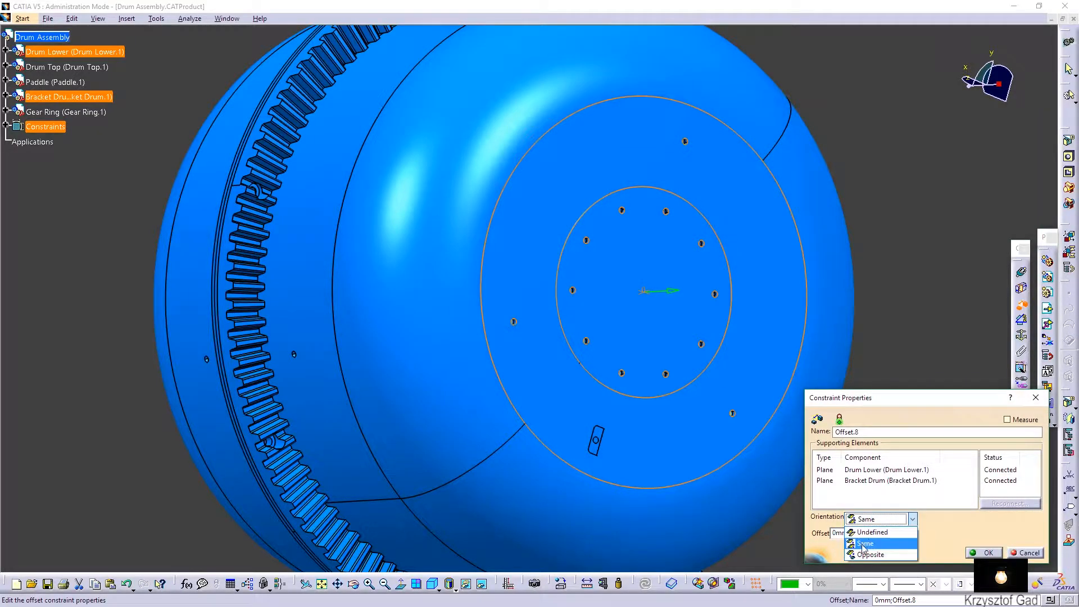
{"action": "left_click", "coordinate": [984, 552]}
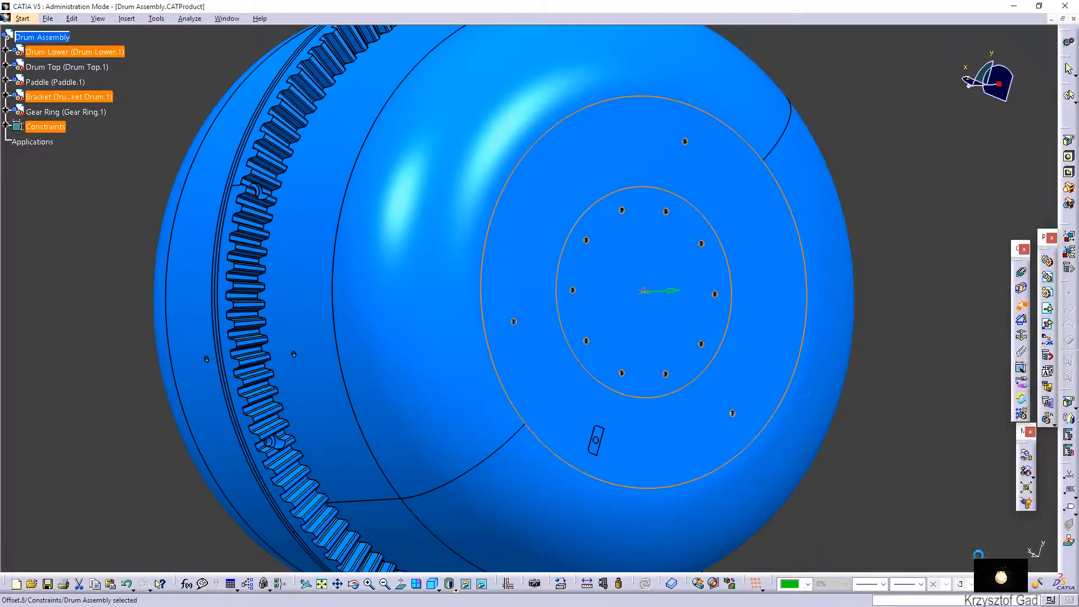
{"action": "left_click", "coordinate": [646, 584]}
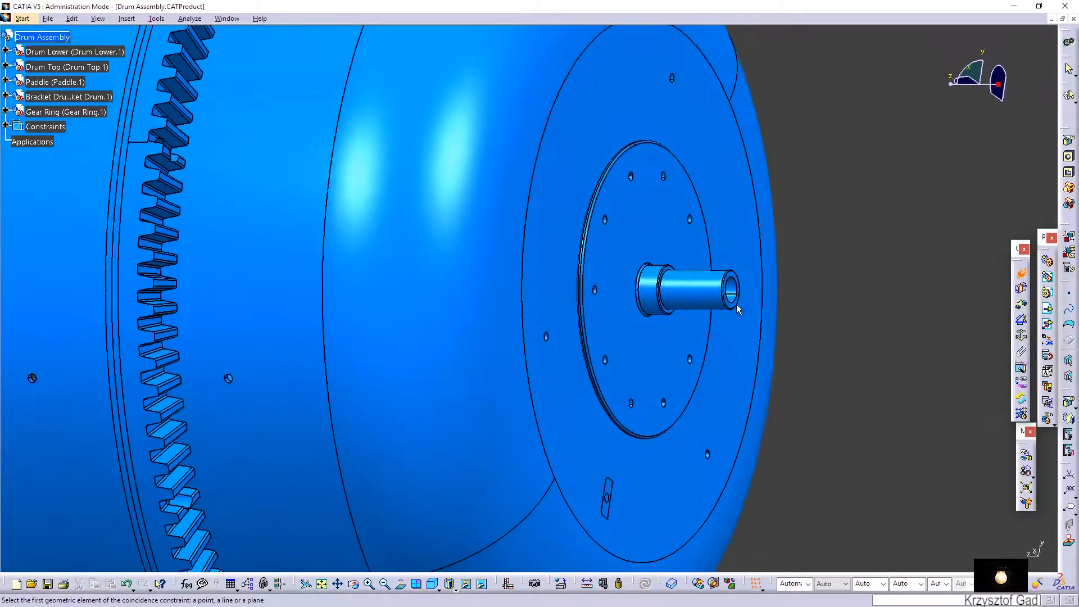
{"action": "left_click", "coordinate": [322, 306]}
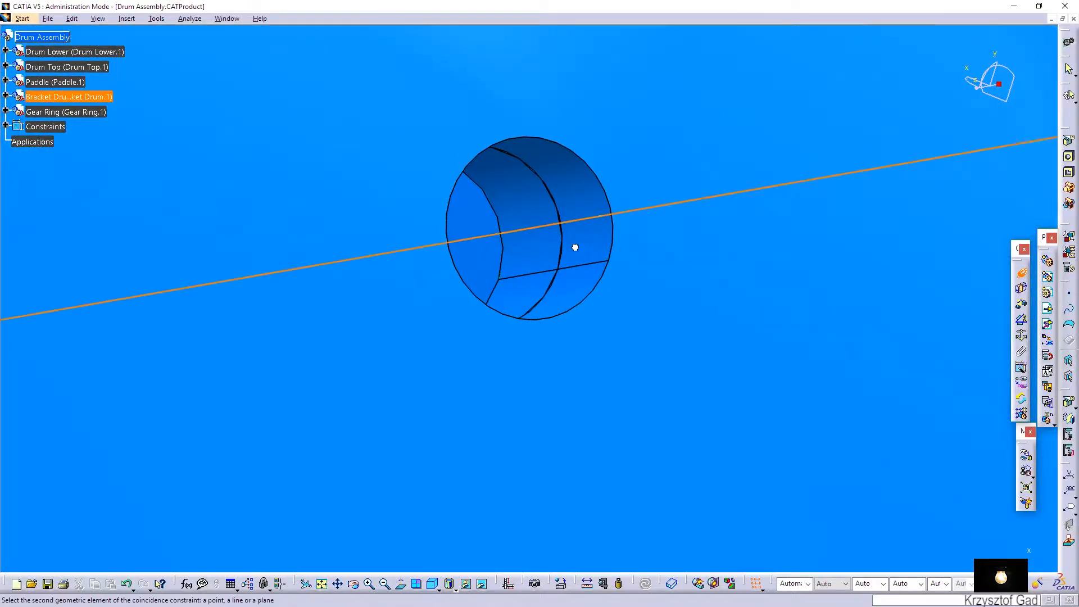
{"action": "left_click", "coordinate": [547, 247]}
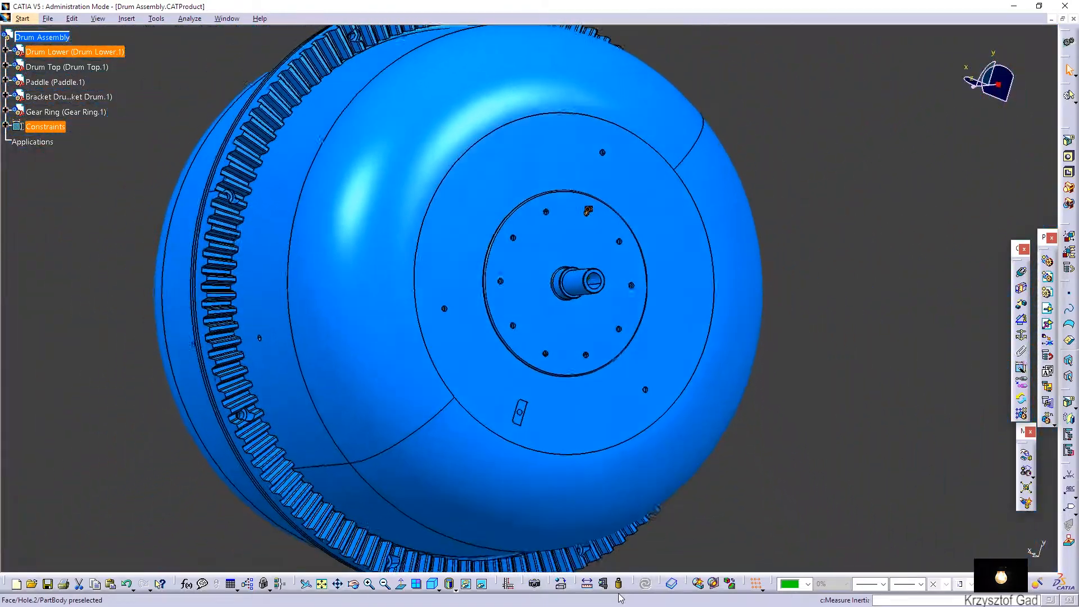
Add an offset constraint with Opposite orientation between the Paddle's plane and the inner end face of Drum Lower
{"action": "middle_click_drag", "start_coordinate": [621, 598], "coordinate": [950, 346]}
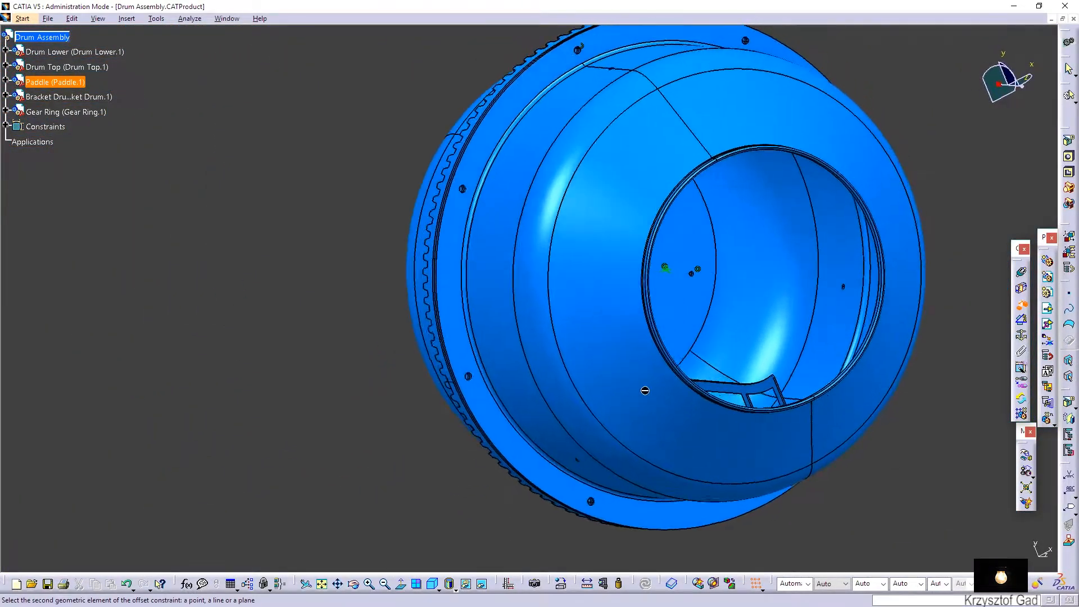
{"action": "middle_click_drag", "start_coordinate": [646, 391], "coordinate": [670, 383]}
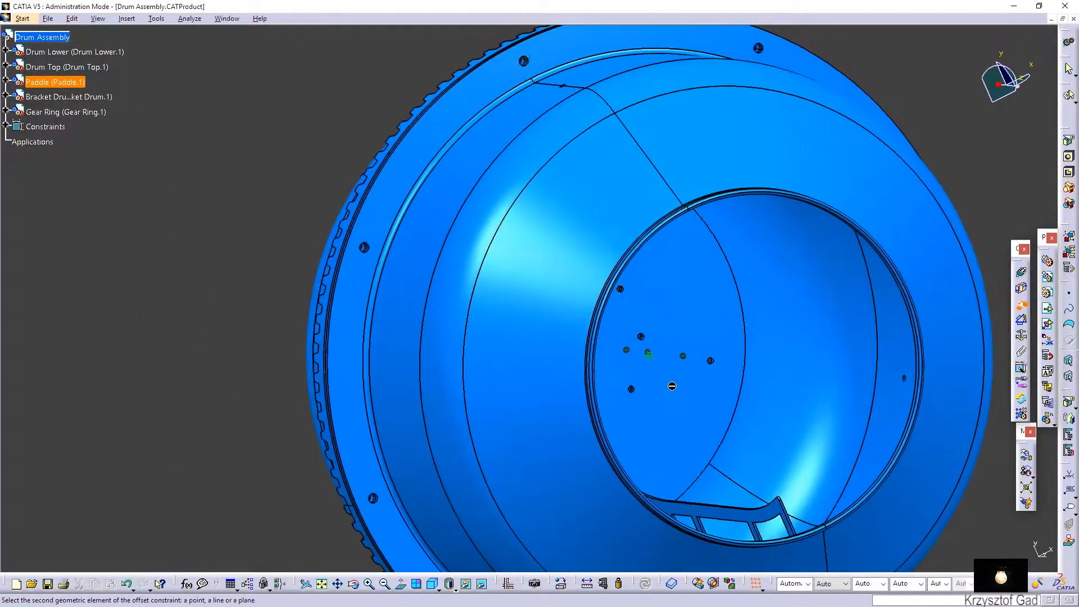
{"action": "left_click", "coordinate": [731, 317]}
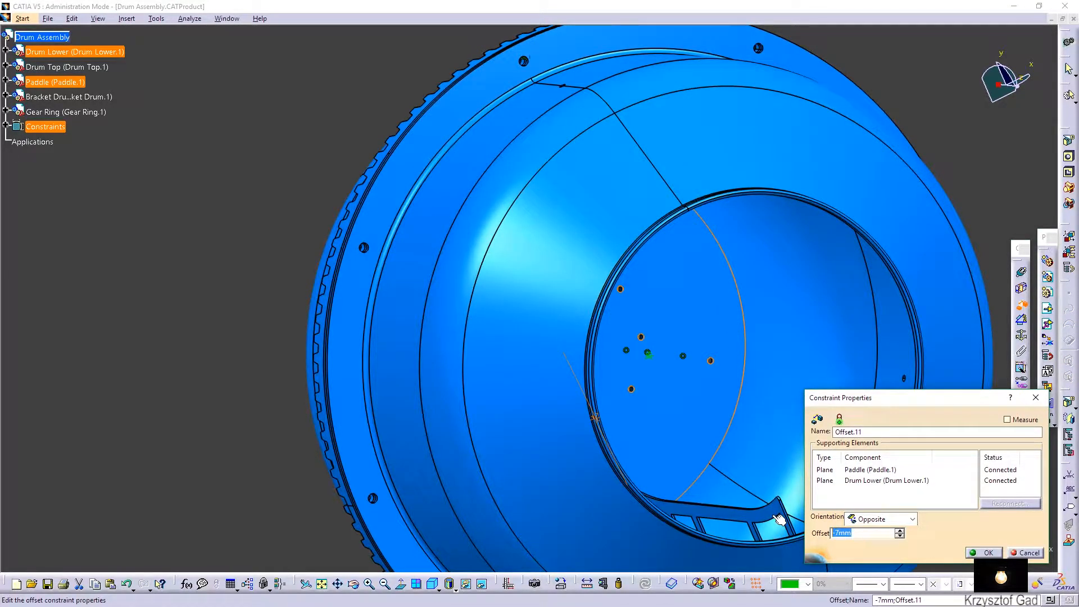
{"action": "left_click", "coordinate": [983, 552]}
Hide Drum Top to expose the Paddle and its mounting holes inside Drum Lower
{"action": "middle_click_drag", "start_coordinate": [979, 555], "coordinate": [791, 399]}
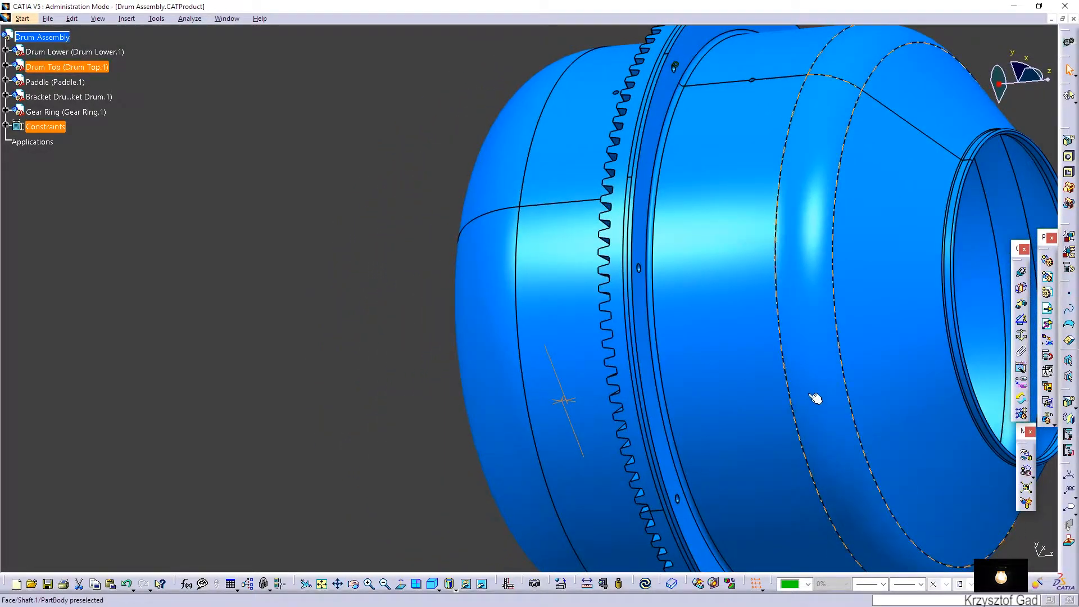
{"action": "right_click", "coordinate": [810, 395]}
{"action": "left_click", "coordinate": [835, 427]}
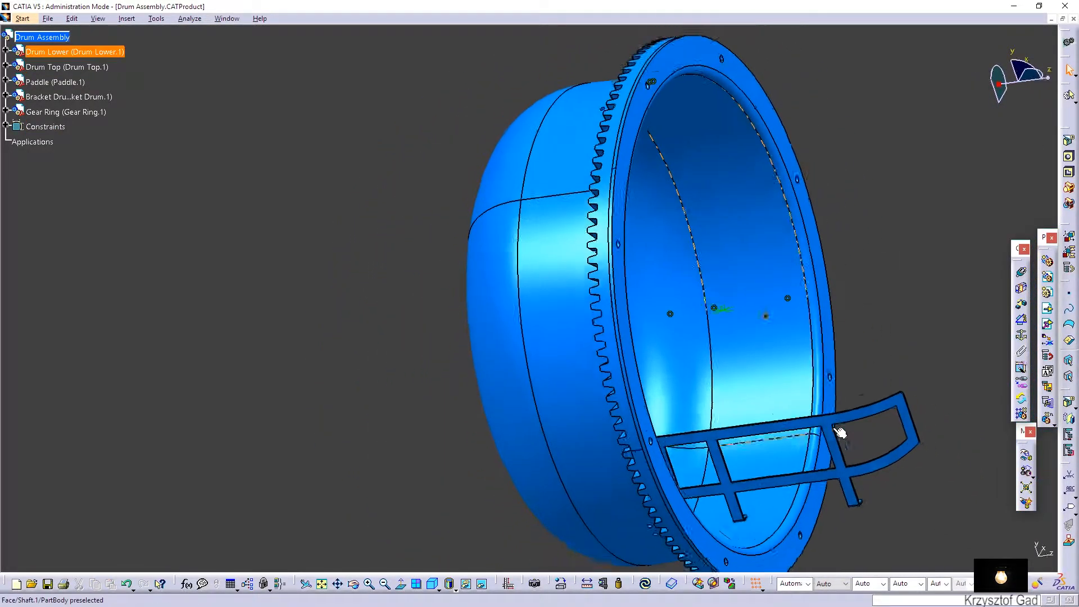
{"action": "middle_click_drag", "start_coordinate": [838, 435], "coordinate": [658, 590]}
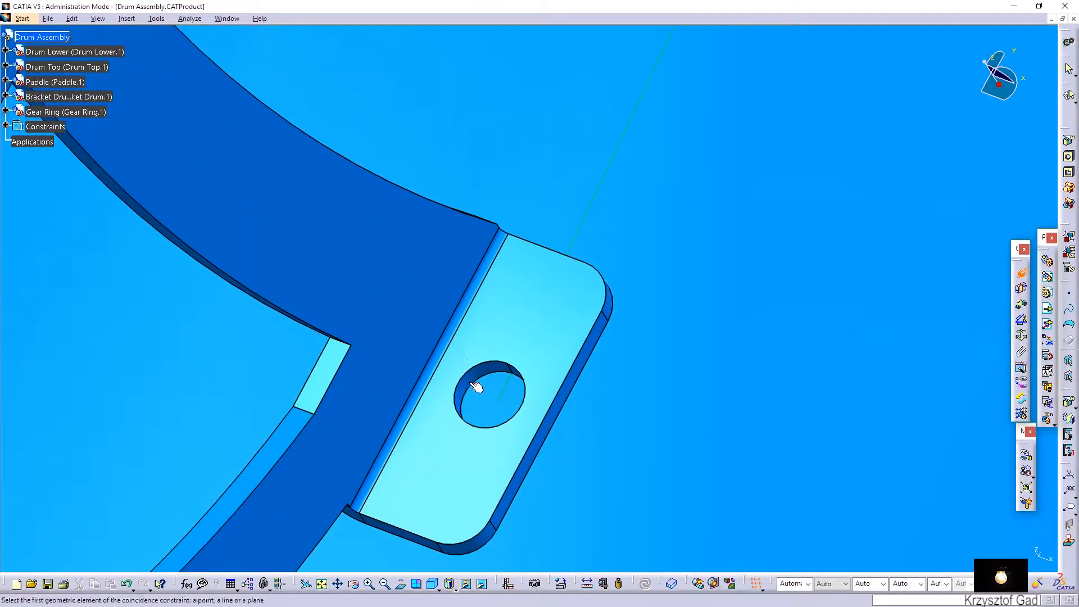
Add a coincidence constraint between the Paddle's end tab hole and the matching hole in Drum Lower's end face, and update the assembly
{"action": "left_click", "coordinate": [482, 378]}
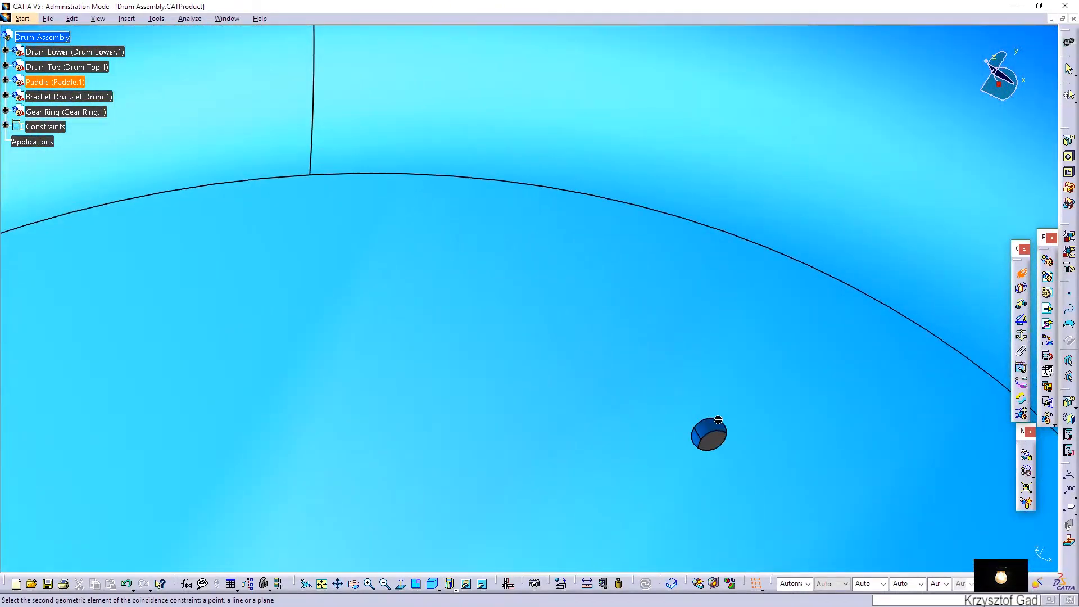
{"action": "left_click", "coordinate": [717, 428]}
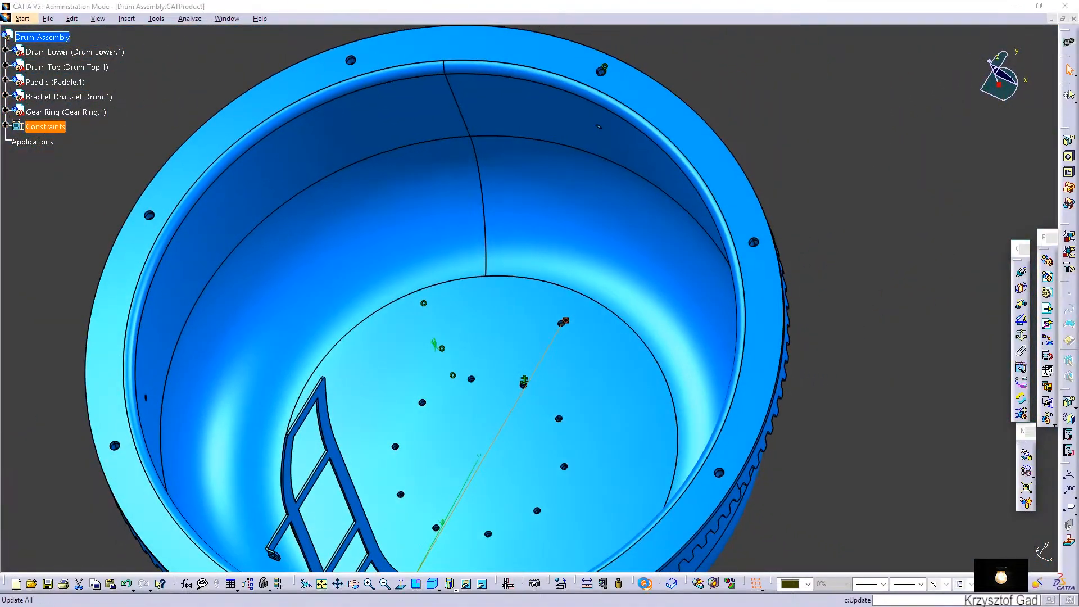
{"action": "left_click", "coordinate": [646, 584]}
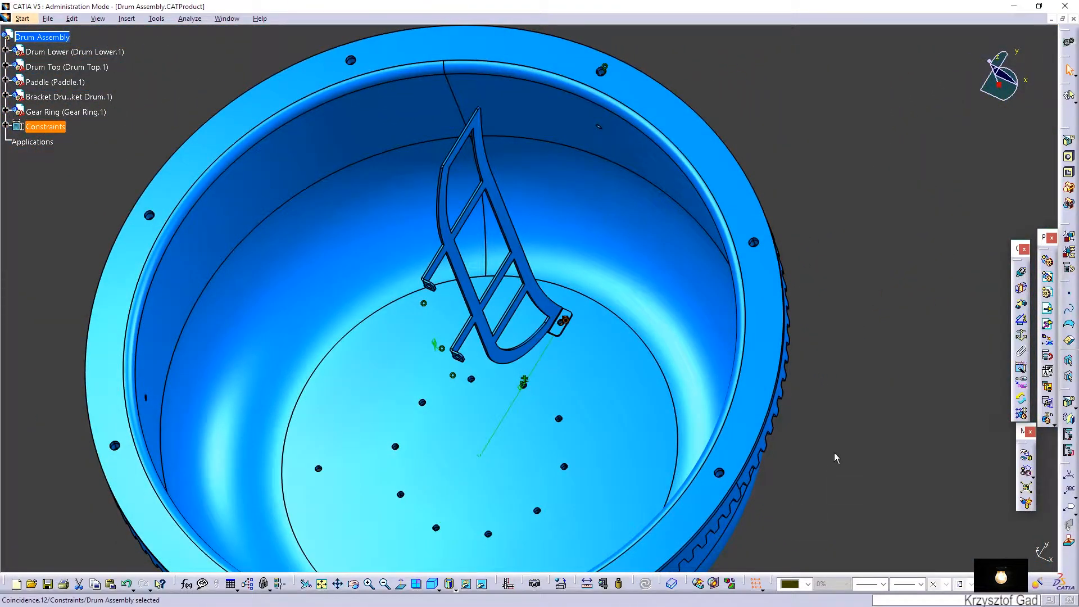
Snap the compass to the Paddle, then rotate and move it so its side brackets face the mounting holes in Drum Lower's wall
{"action": "right_click", "coordinate": [999, 94]}
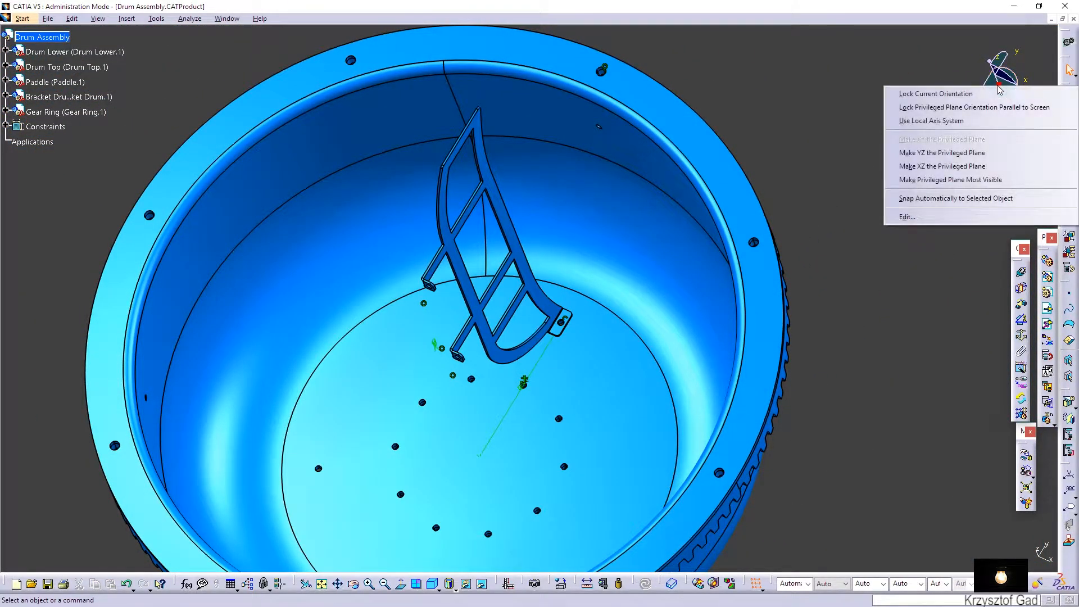
{"action": "left_click", "coordinate": [972, 201]}
{"action": "left_click", "coordinate": [529, 271]}
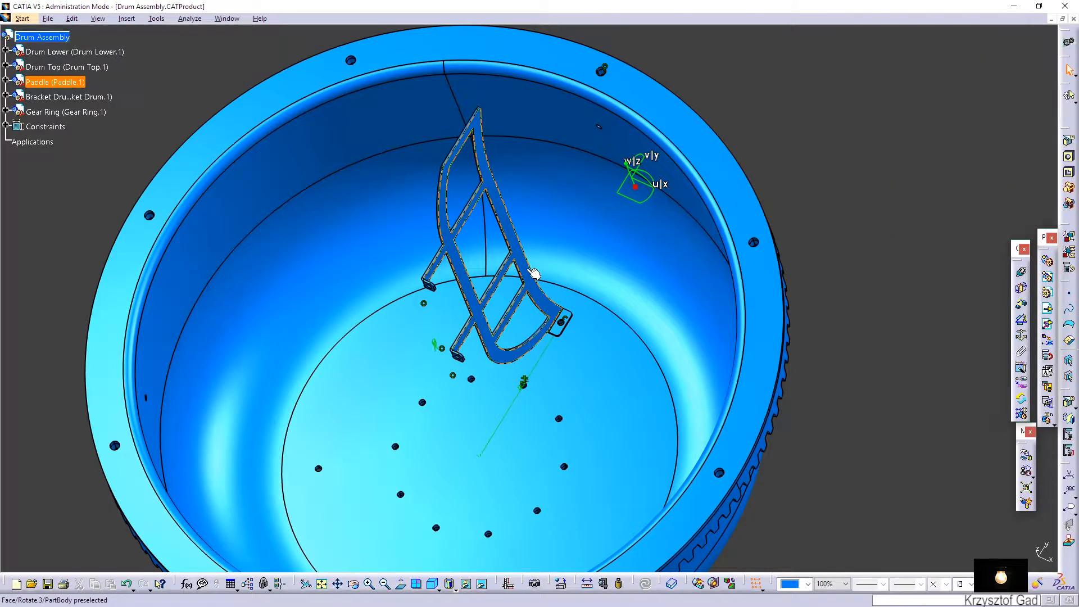
{"action": "left_click_drag", "start_coordinate": [653, 201], "coordinate": [588, 147]}
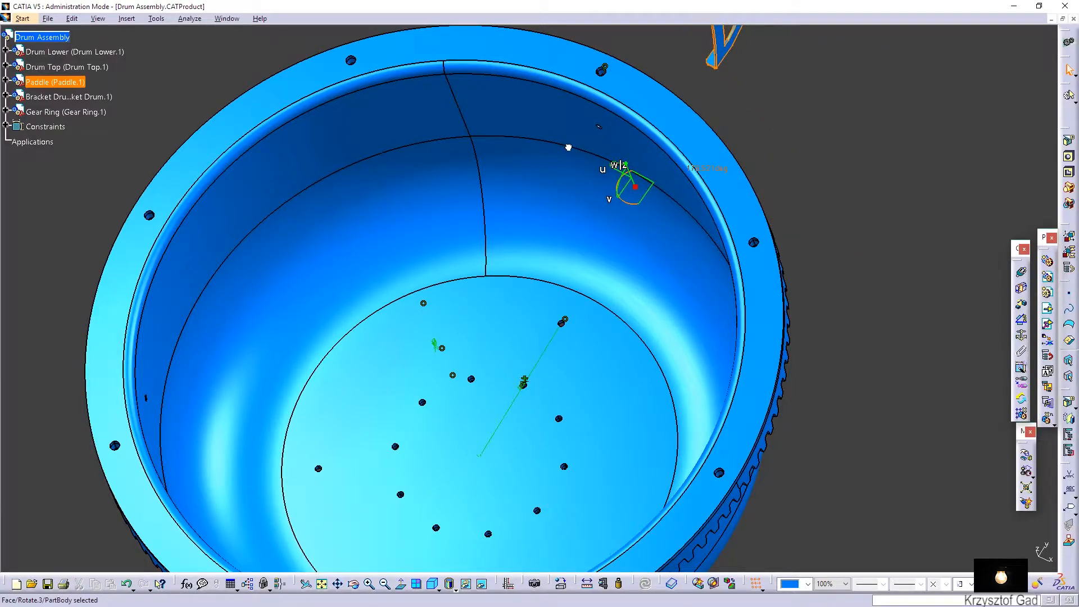
{"action": "left_click_drag", "start_coordinate": [645, 192], "coordinate": [431, 440]}
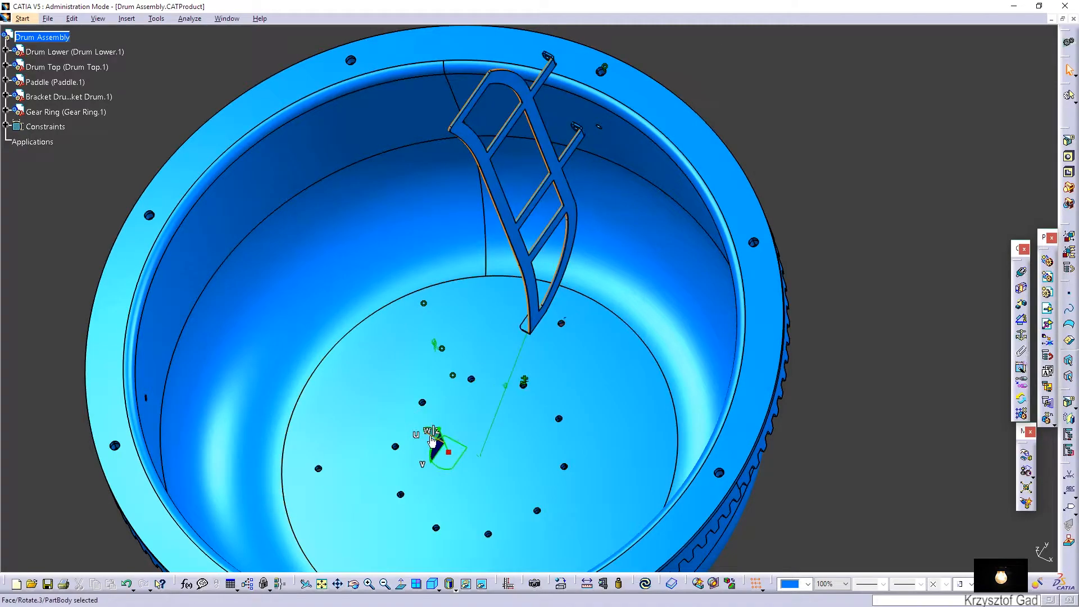
{"action": "left_click", "coordinate": [880, 360]}
Add a coincidence constraint between Drum Lower's side wall hole and the Paddle's side bracket hole, and update the assembly
{"action": "middle_click_drag", "start_coordinate": [779, 278], "coordinate": [727, 269]}
{"action": "left_click", "coordinate": [743, 254]}
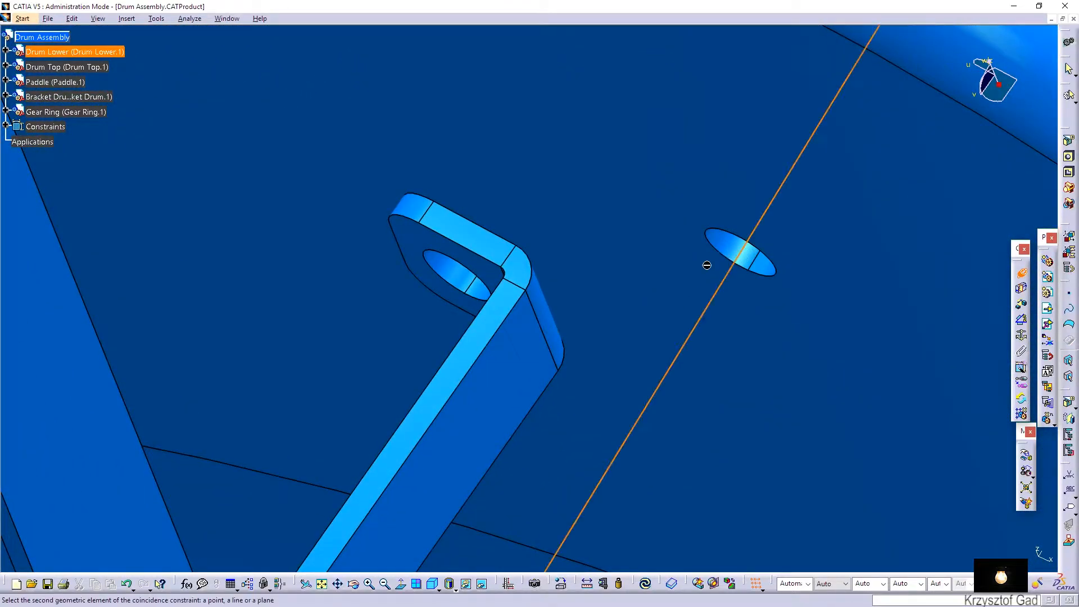
{"action": "left_click", "coordinate": [463, 285]}
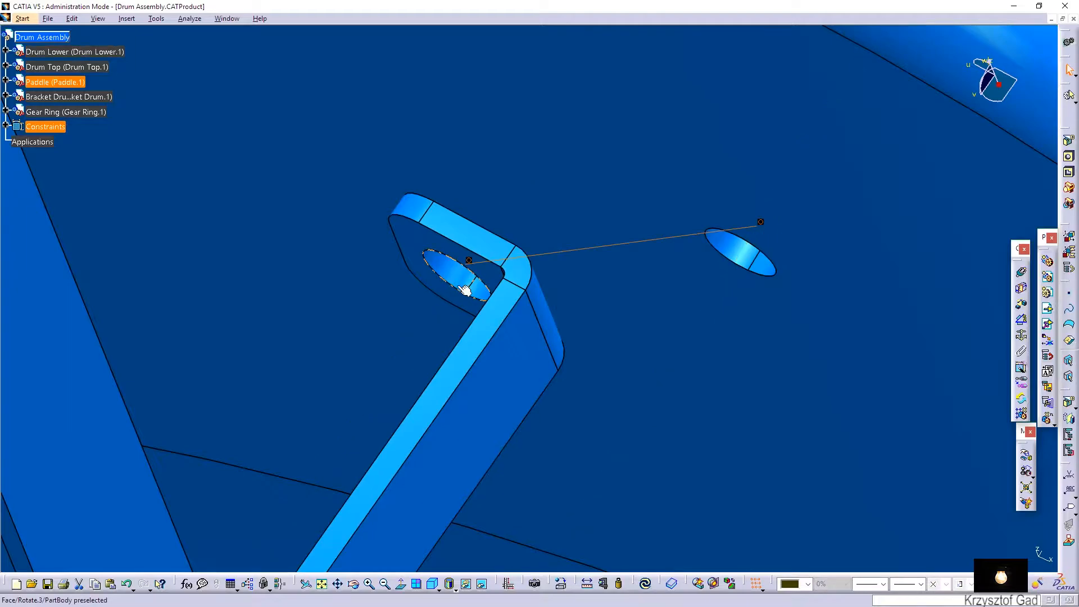
{"action": "scroll", "coordinate": [463, 289], "scroll_direction": "down", "scroll_amount": 10}
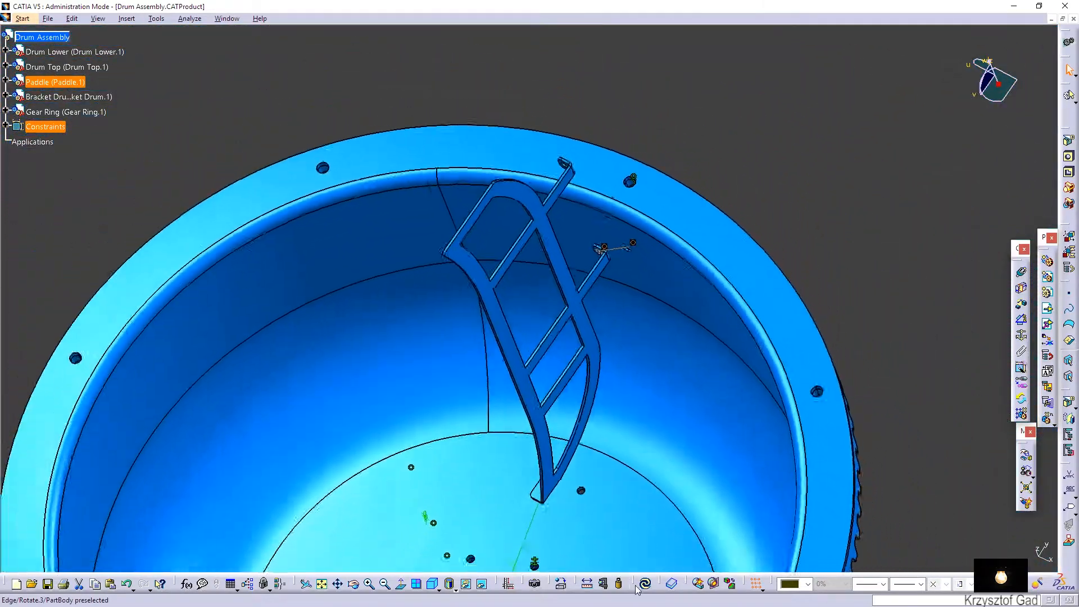
{"action": "left_click", "coordinate": [646, 586]}
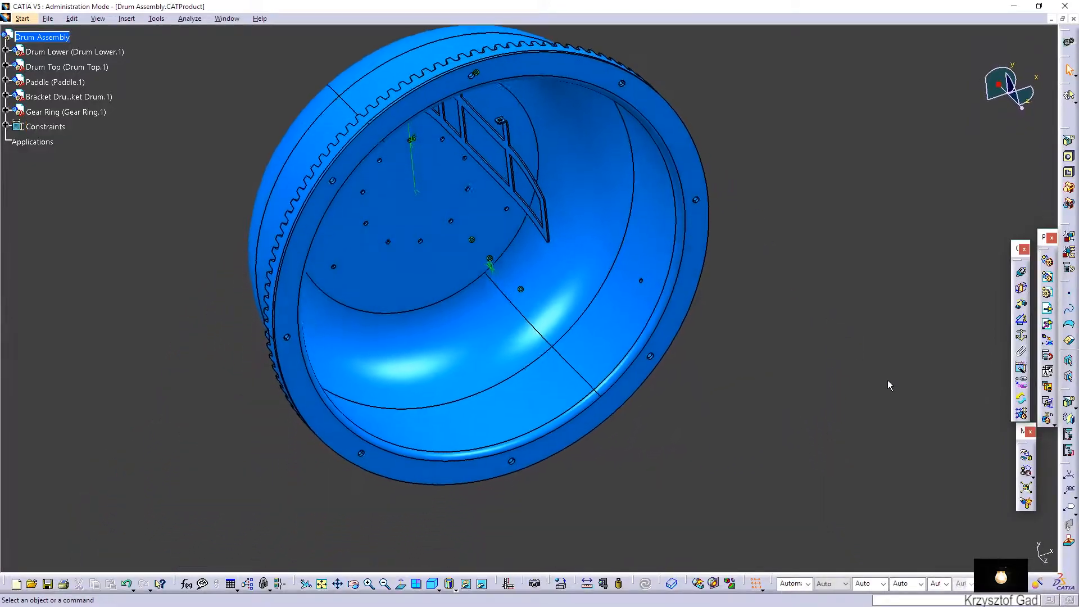
Instantiate the Paddle on Drum Lower's three-instance circular pattern CircPattern.1, keeping the link and re-using the original component
{"action": "left_click", "coordinate": [1017, 415]}
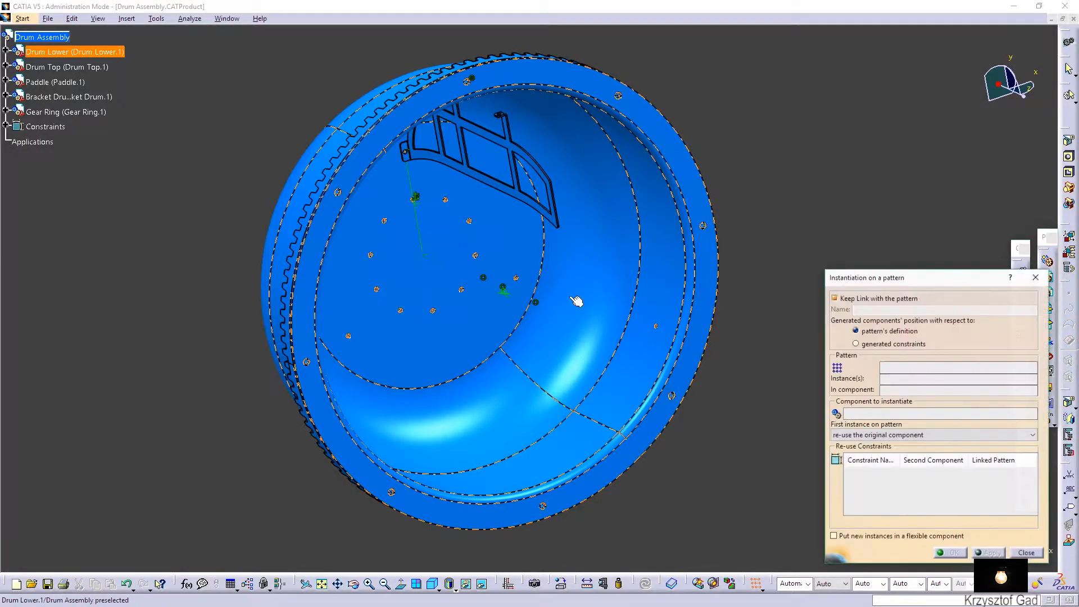
{"action": "left_click", "coordinate": [554, 218]}
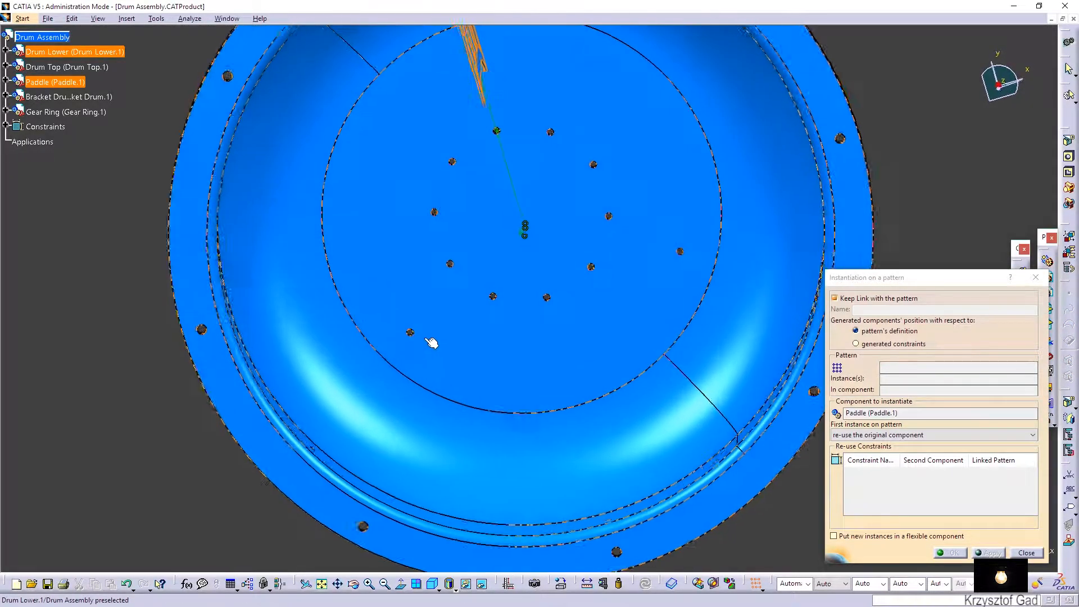
{"action": "left_click", "coordinate": [412, 349]}
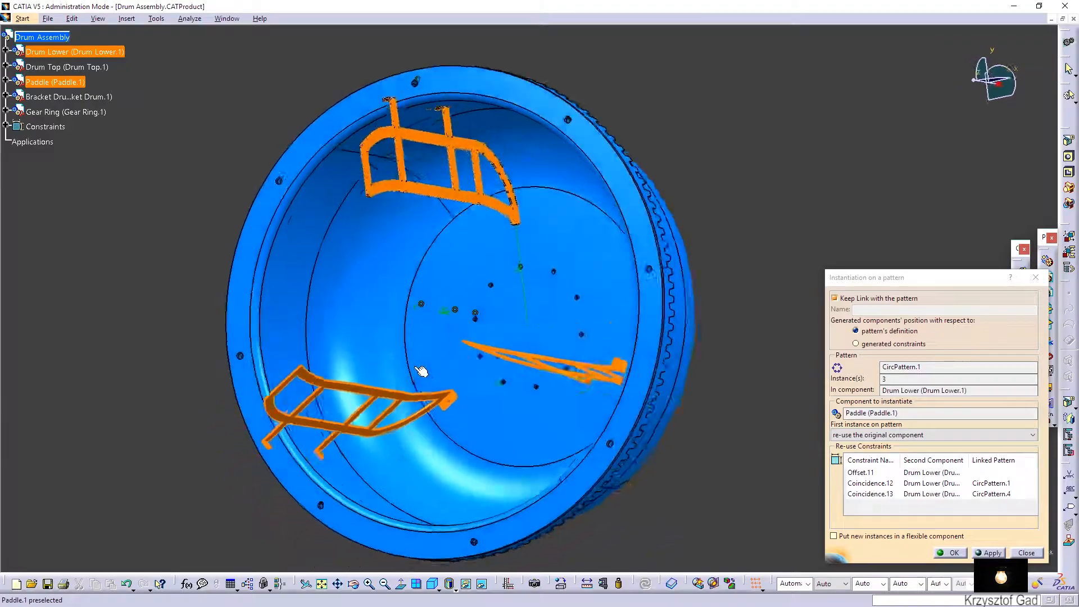
{"action": "left_click", "coordinate": [950, 552]}
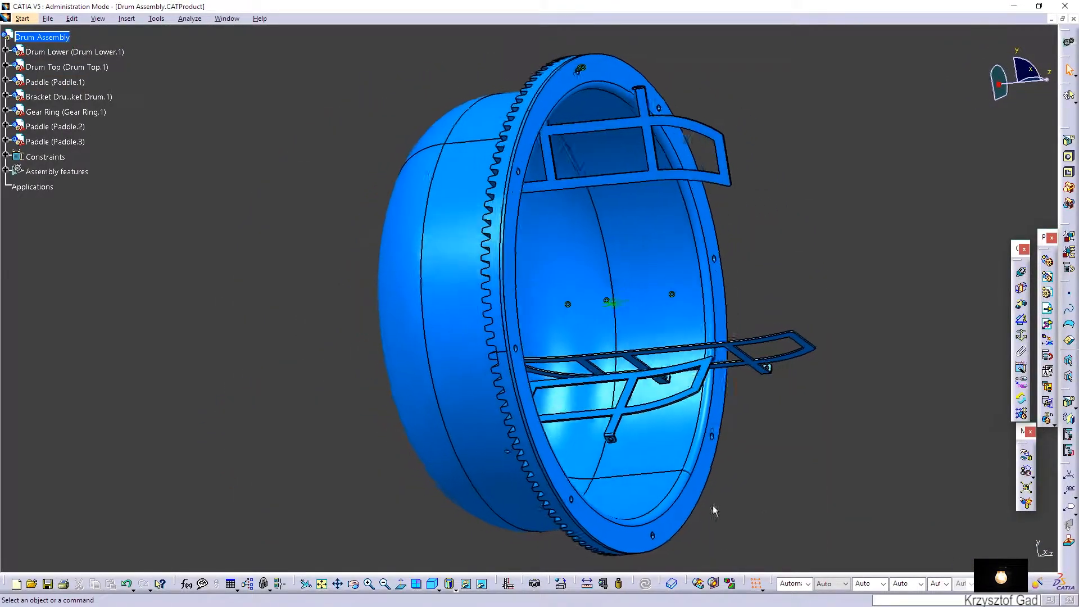
Hide Drum Lower and insert the existing components 15x8,4x1,6 and M30x60 into Drum Assembly
{"action": "right_click", "coordinate": [519, 380]}
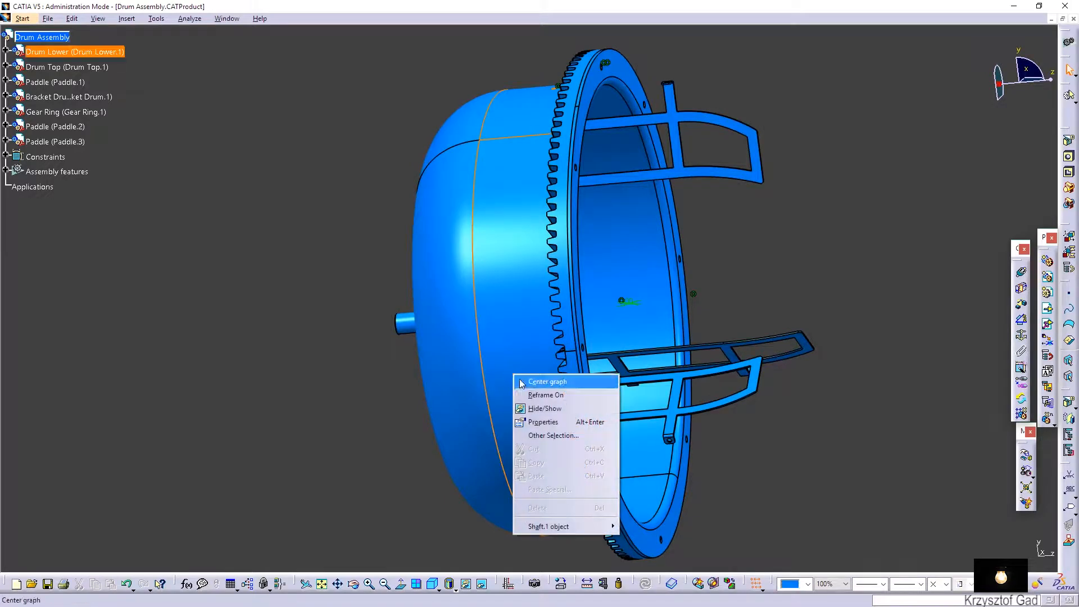
{"action": "left_click", "coordinate": [537, 410]}
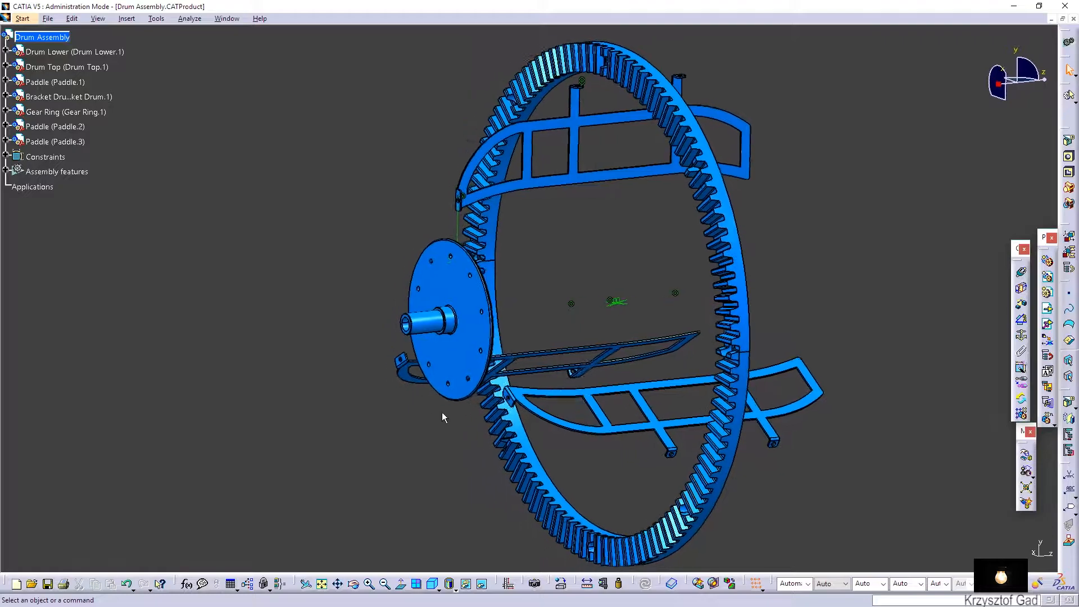
{"action": "right_click", "coordinate": [40, 39]}
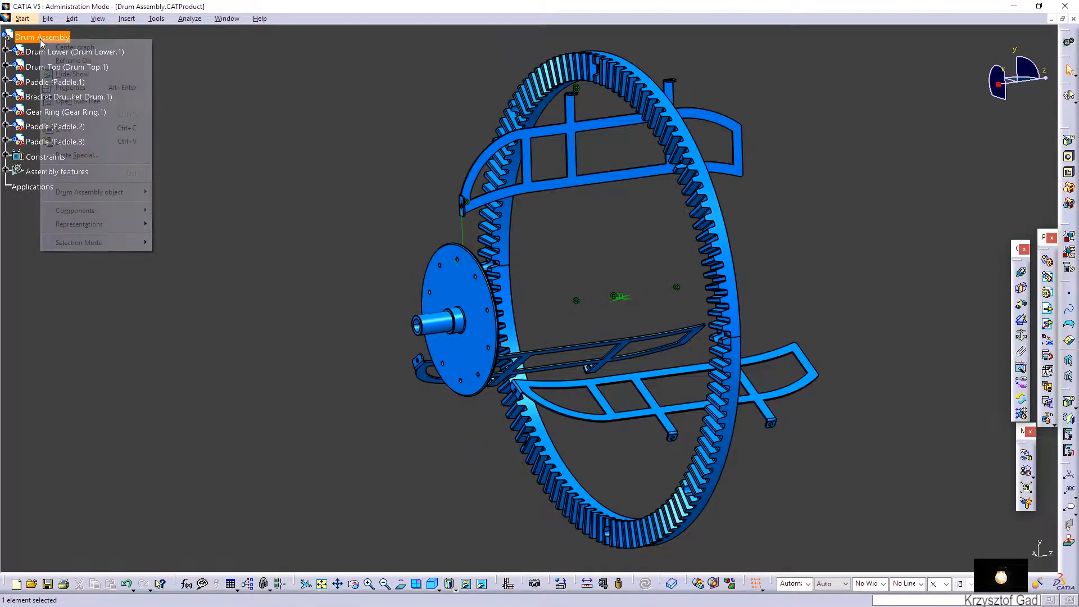
{"action": "mouse_move", "coordinate": [86, 216]}
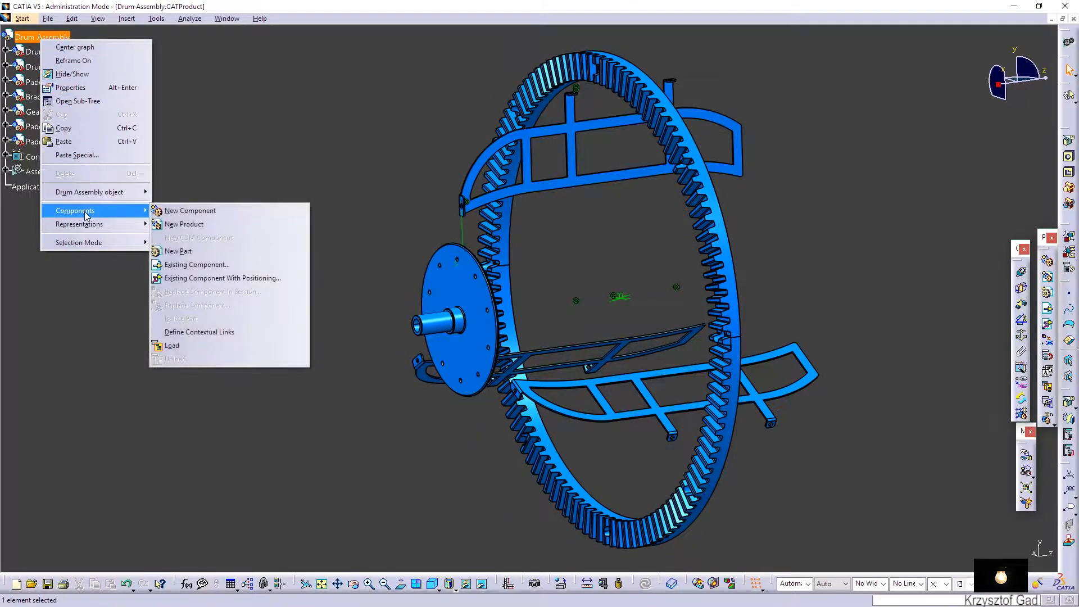
{"action": "left_click", "coordinate": [260, 265]}
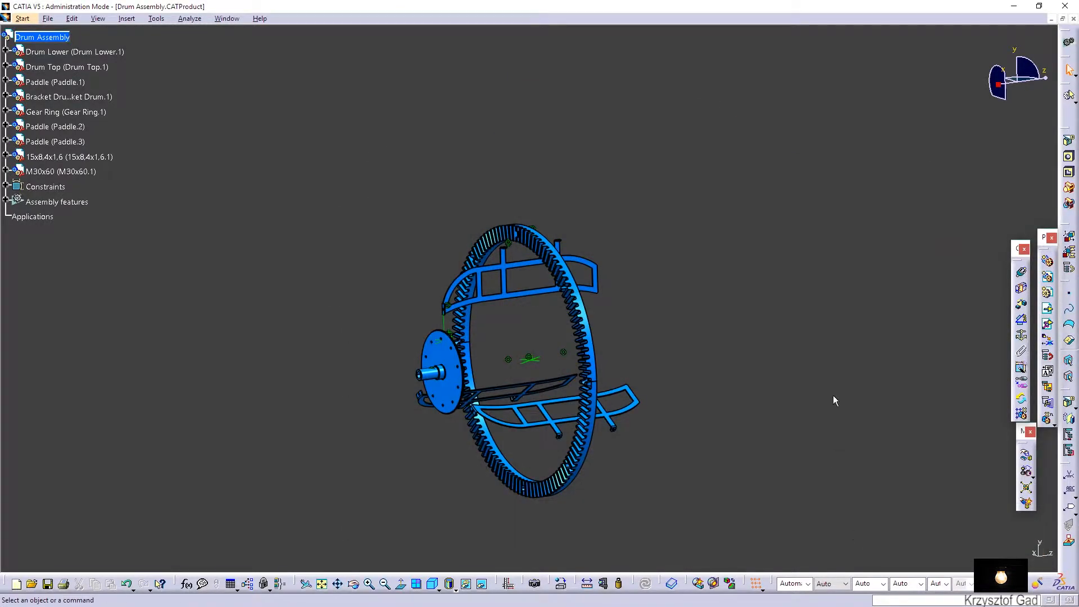
Add an offset constraint of 0 mm with Opposite orientation between the 15x8,4x1,6 washer face and the end face of Bracket Drum's shaft
{"action": "middle_click_drag", "start_coordinate": [822, 392], "coordinate": [790, 372]}
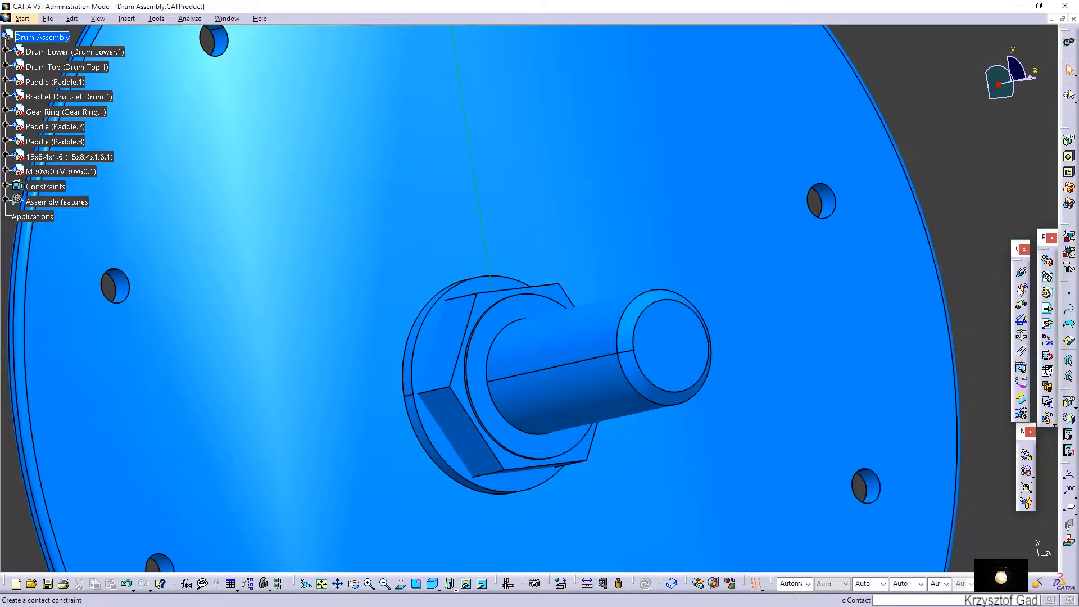
{"action": "left_click", "coordinate": [451, 453]}
{"action": "middle_click_drag", "start_coordinate": [443, 448], "coordinate": [298, 404]}
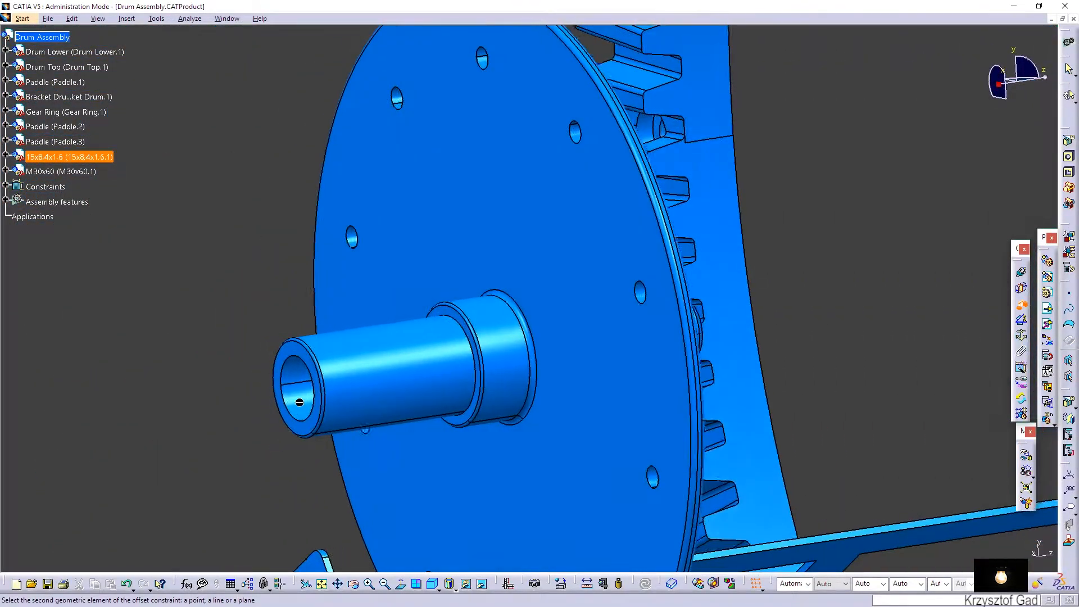
{"action": "left_click", "coordinate": [292, 354]}
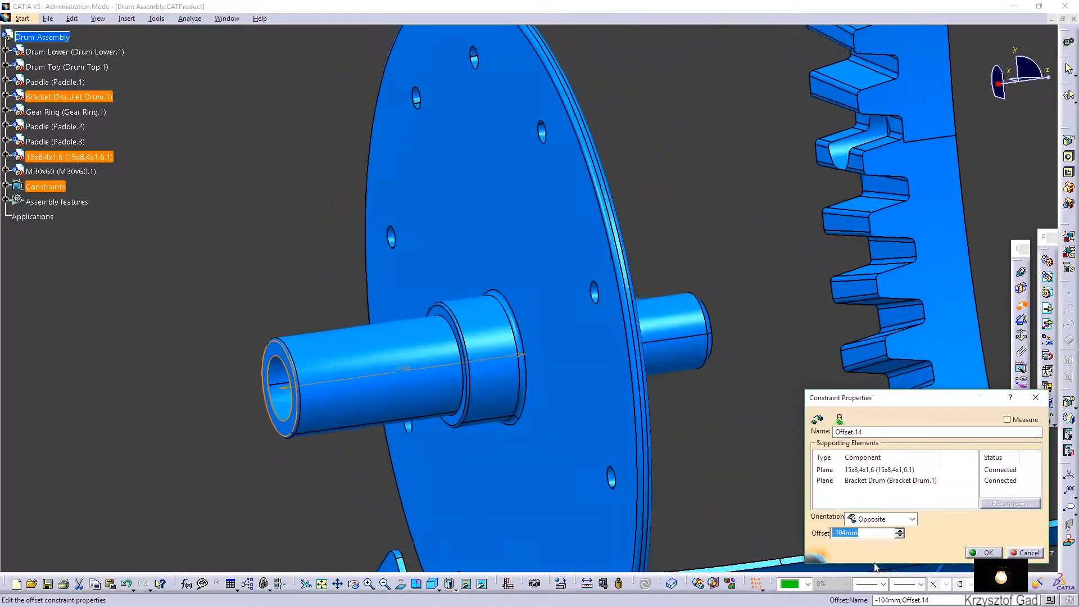
{"action": "key", "text": "Return"}
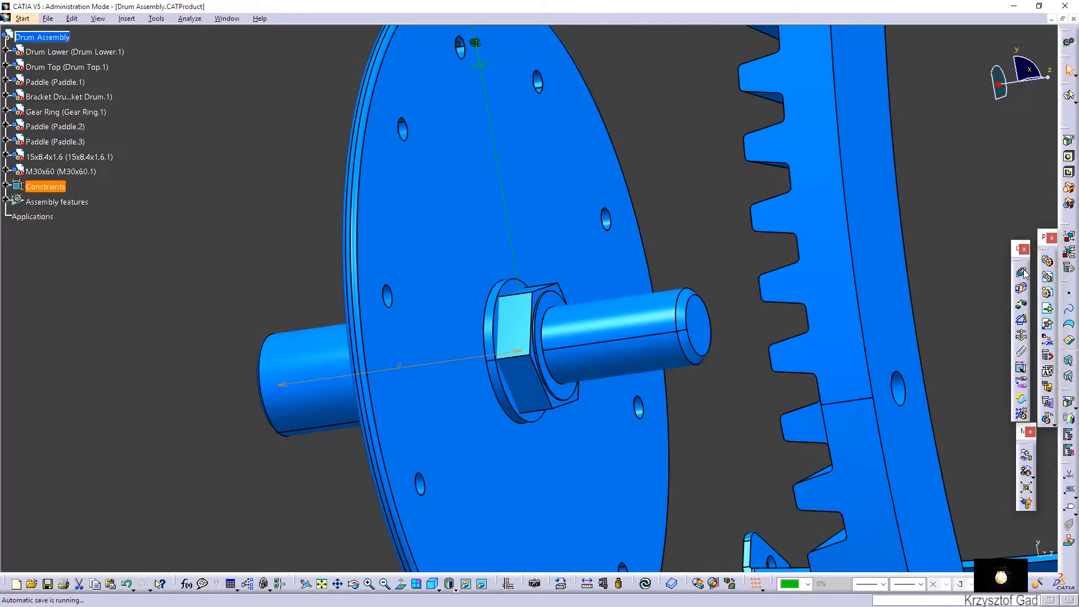
Make the 15x8,4x1,6 washer concentric with Bracket Drum's shaft using a coincidence constraint, and update the assembly
{"action": "middle_click_drag", "start_coordinate": [674, 360], "coordinate": [647, 270]}
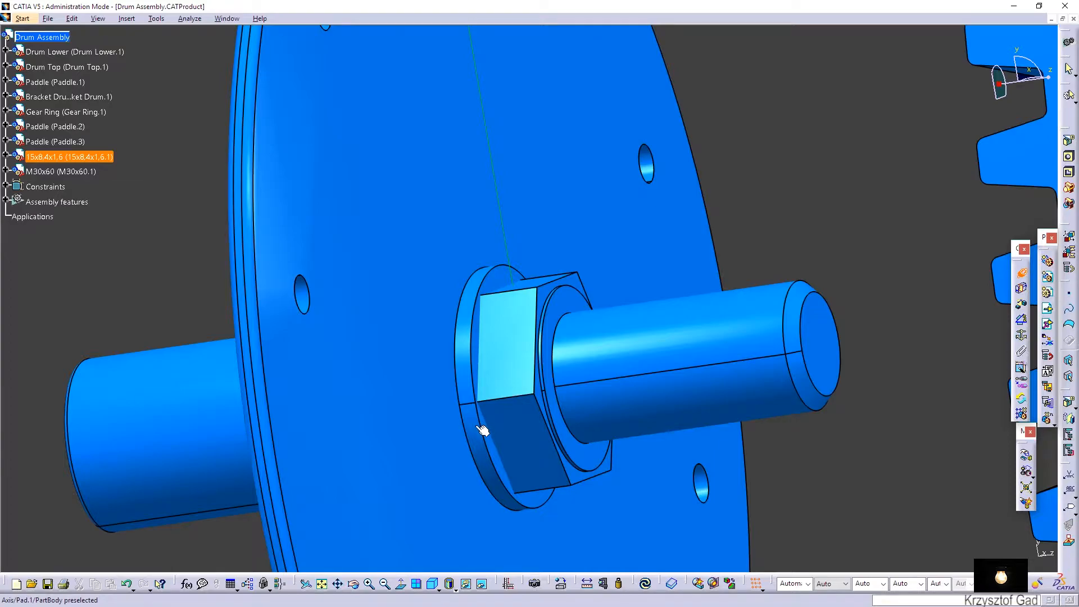
{"action": "middle_click_drag", "start_coordinate": [473, 425], "coordinate": [326, 450]}
{"action": "left_click", "coordinate": [489, 450]}
{"action": "left_click", "coordinate": [311, 407]}
{"action": "left_click", "coordinate": [316, 411]}
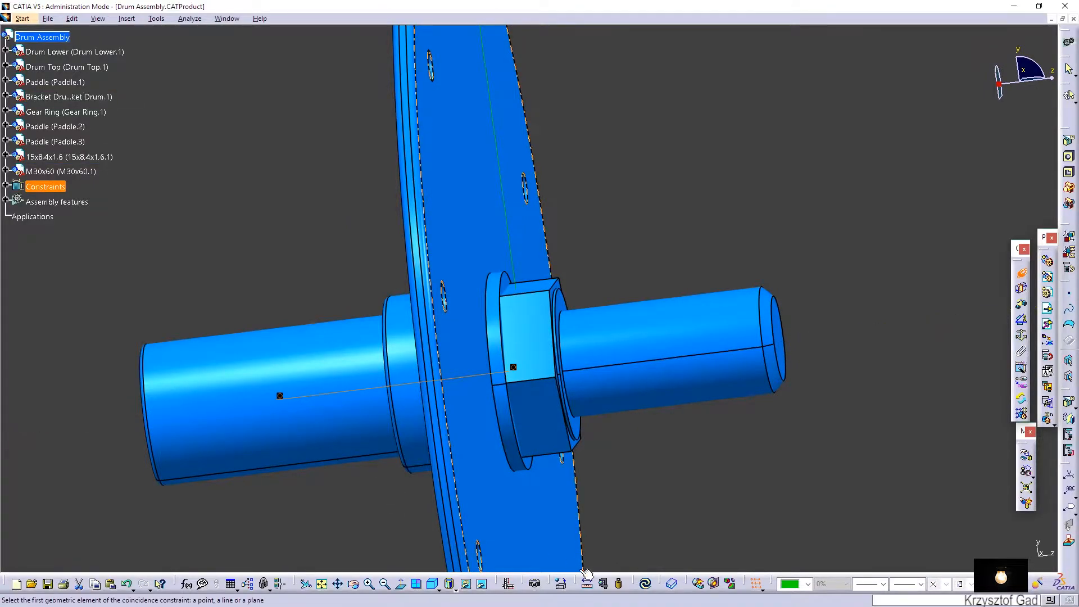
{"action": "left_click", "coordinate": [647, 586]}
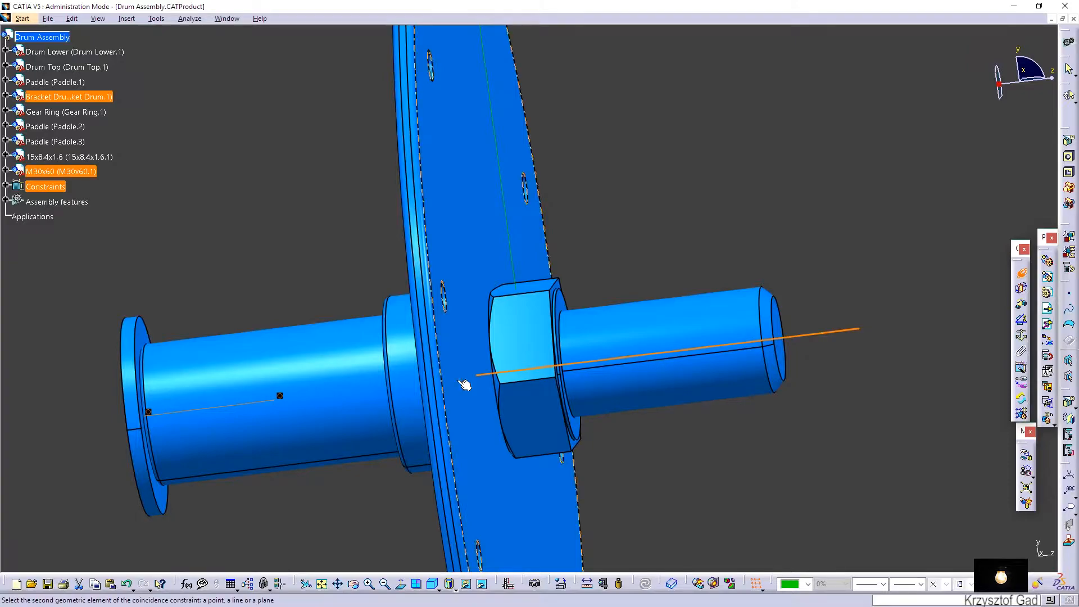
Align the M30x60 bolt's axis with Bracket Drum, seat its head on the washer with a 0 mm Opposite offset, and update
{"action": "left_click", "coordinate": [349, 397]}
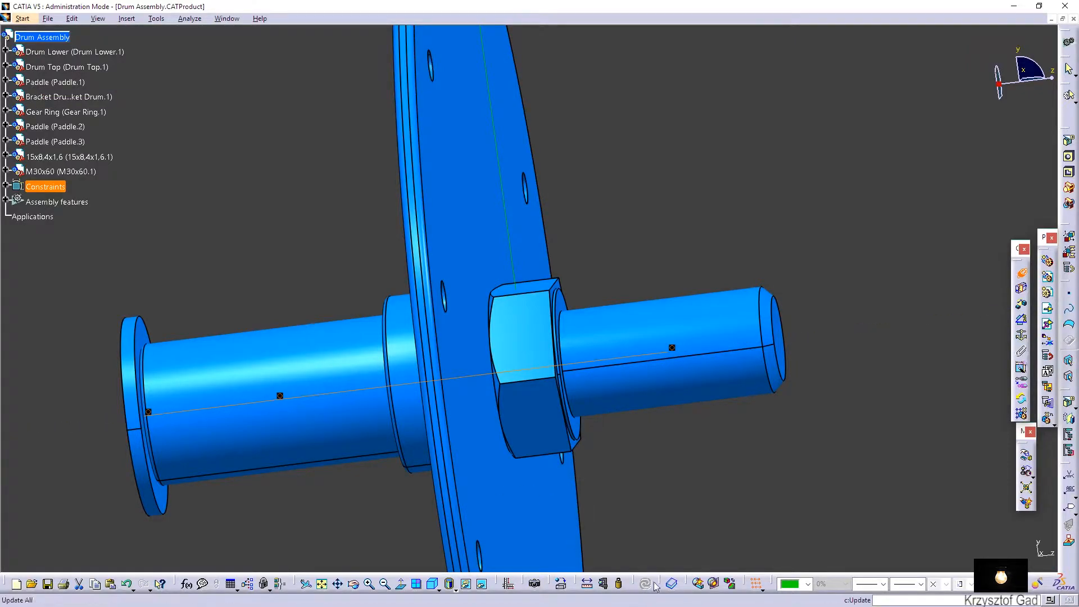
{"action": "left_click", "coordinate": [1021, 304]}
{"action": "middle_click_drag", "start_coordinate": [754, 378], "coordinate": [257, 341]}
{"action": "left_click", "coordinate": [256, 338]}
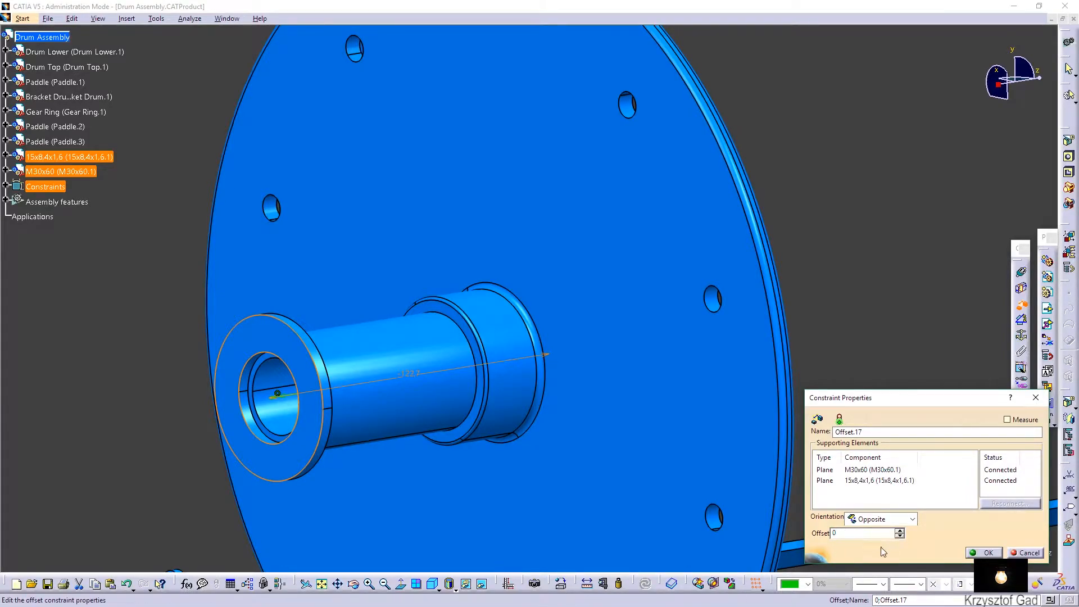
{"action": "left_click", "coordinate": [988, 556]}
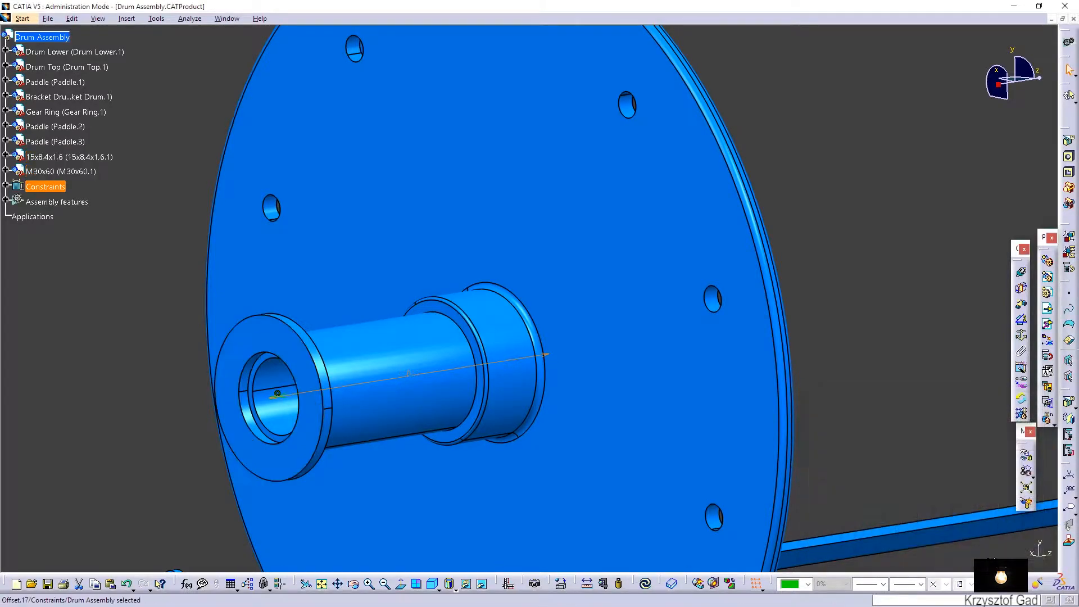
{"action": "left_click", "coordinate": [647, 585]}
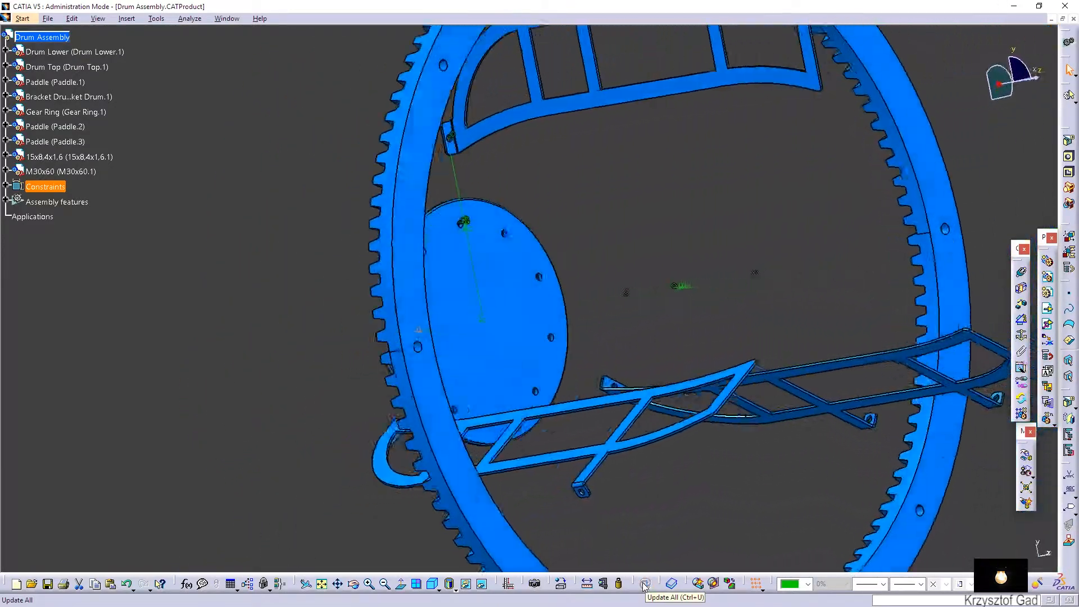
Bring Drum Lower back from the hidden space and return to the visible space
{"action": "left_click", "coordinate": [483, 585]}
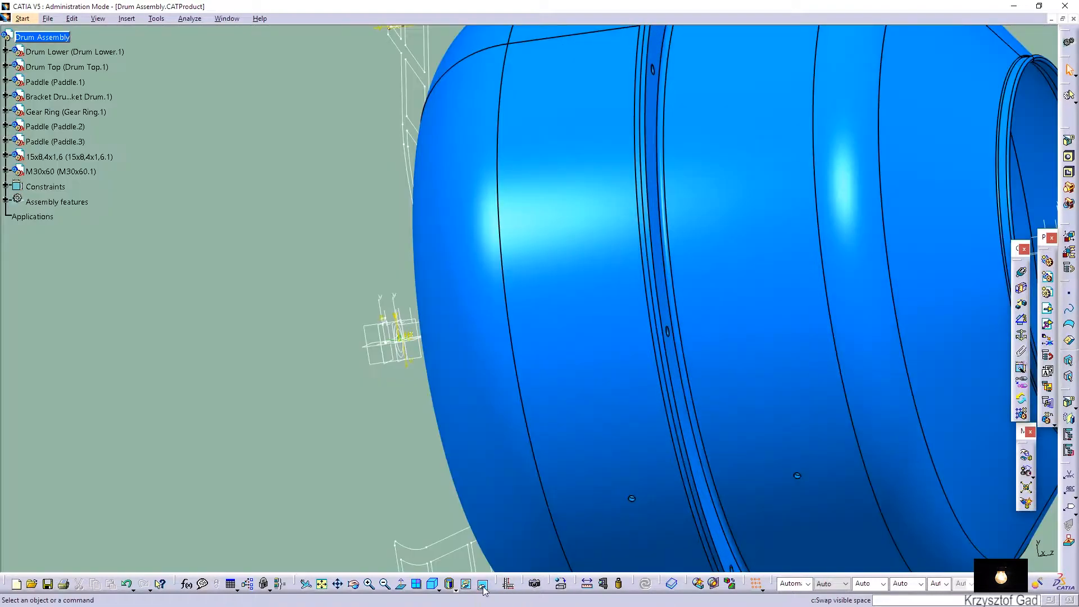
{"action": "right_click", "coordinate": [516, 458]}
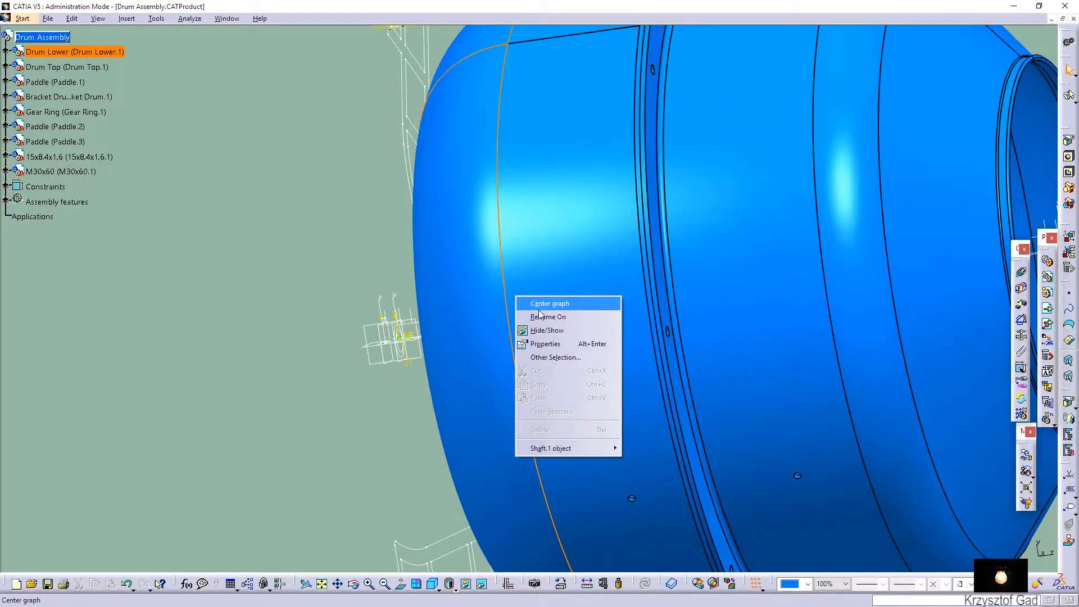
{"action": "left_click", "coordinate": [536, 332]}
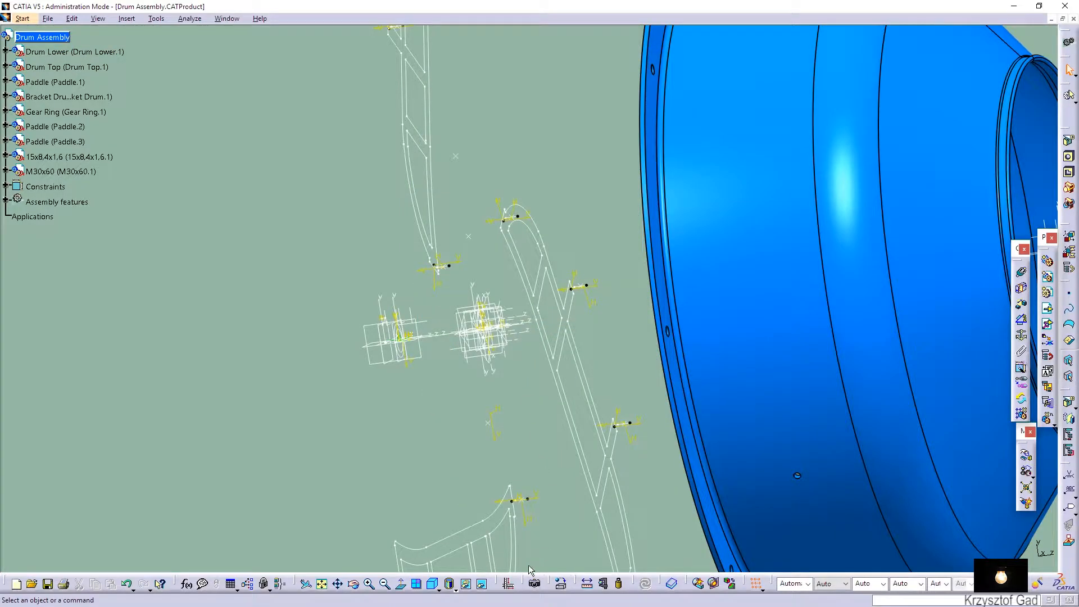
{"action": "left_click", "coordinate": [482, 585]}
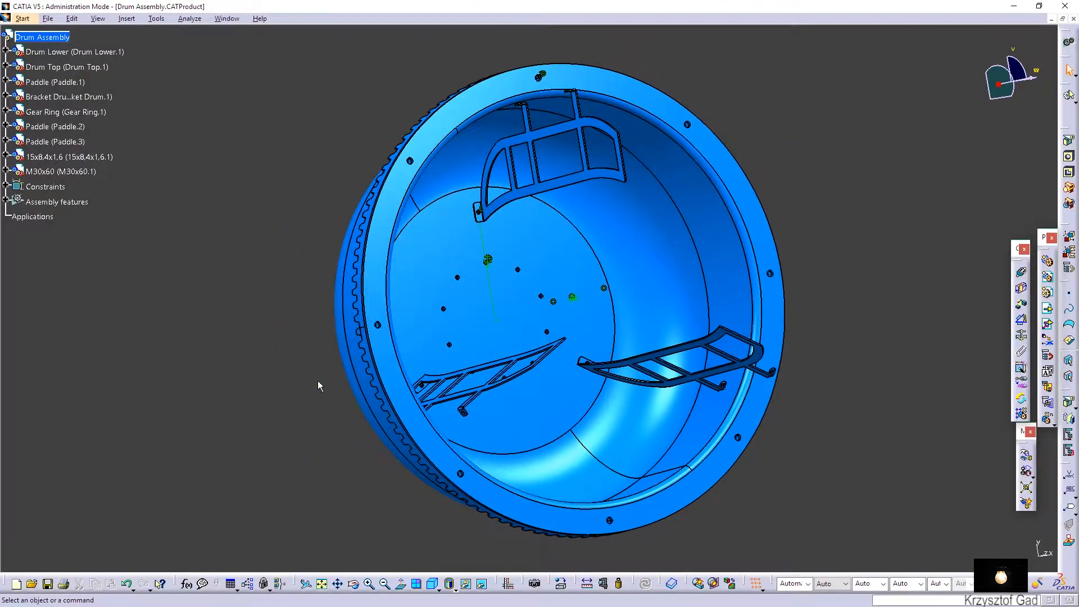
Insert the existing 15x8x1,6 washer part into Drum Assembly and move it near the drum's rim with the compass
{"action": "right_click", "coordinate": [54, 40]}
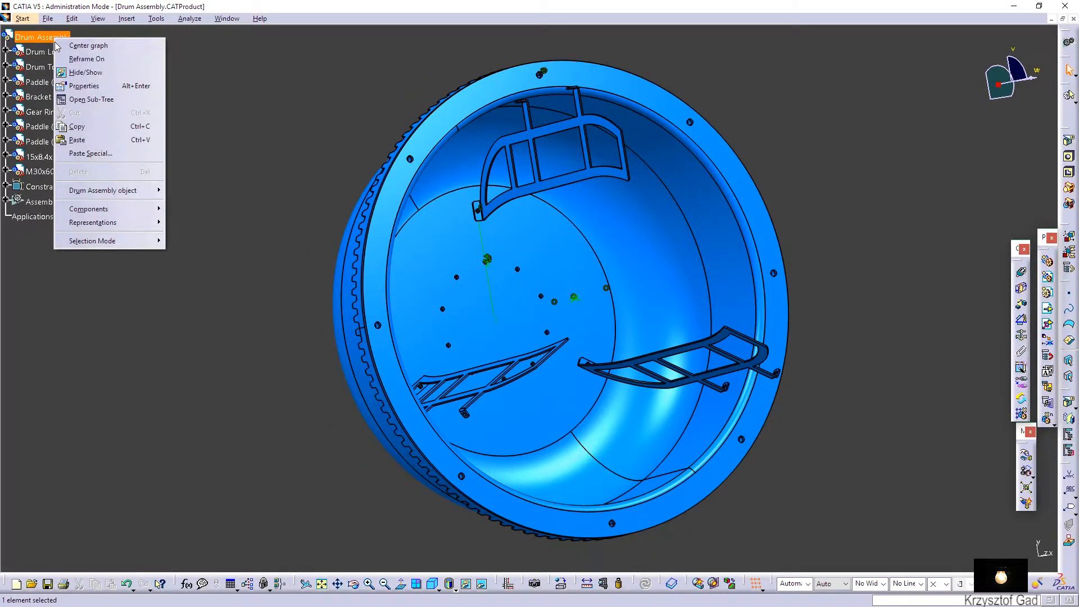
{"action": "mouse_move", "coordinate": [110, 213]}
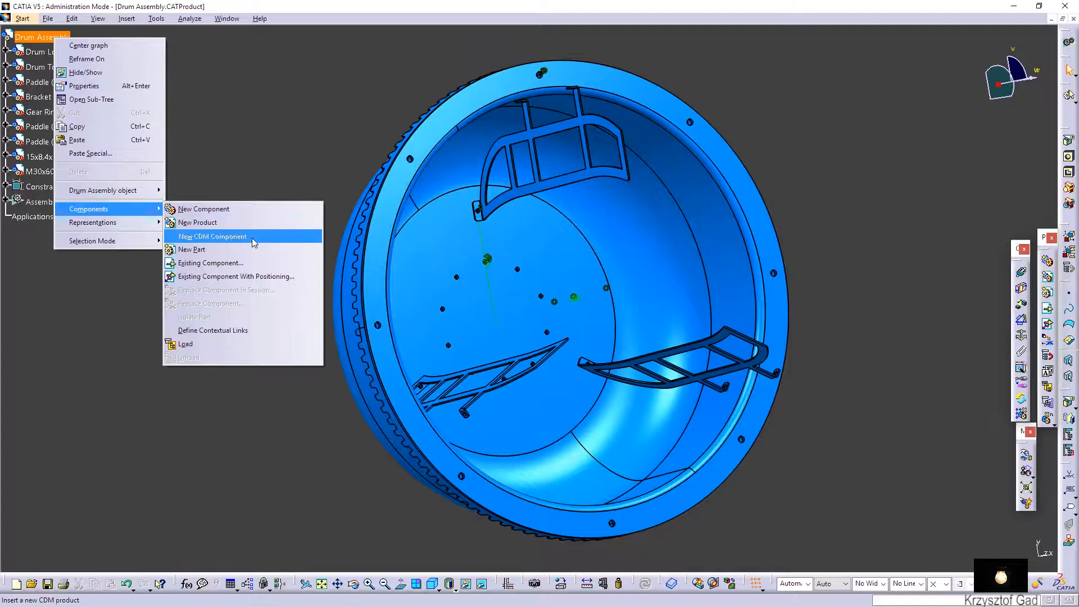
{"action": "left_click", "coordinate": [250, 262]}
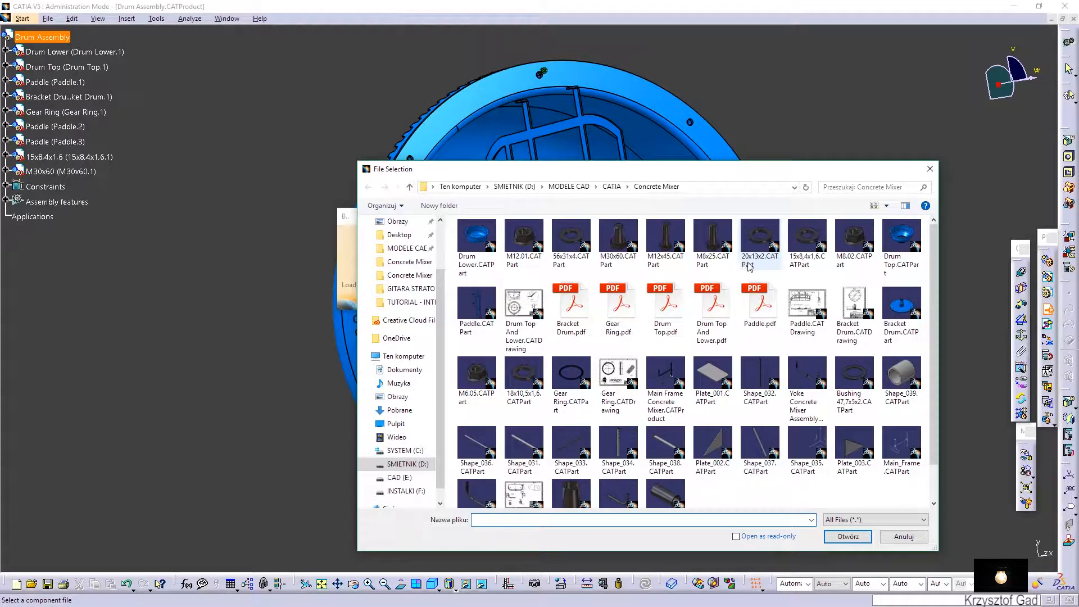
{"action": "double_click", "coordinate": [808, 242]}
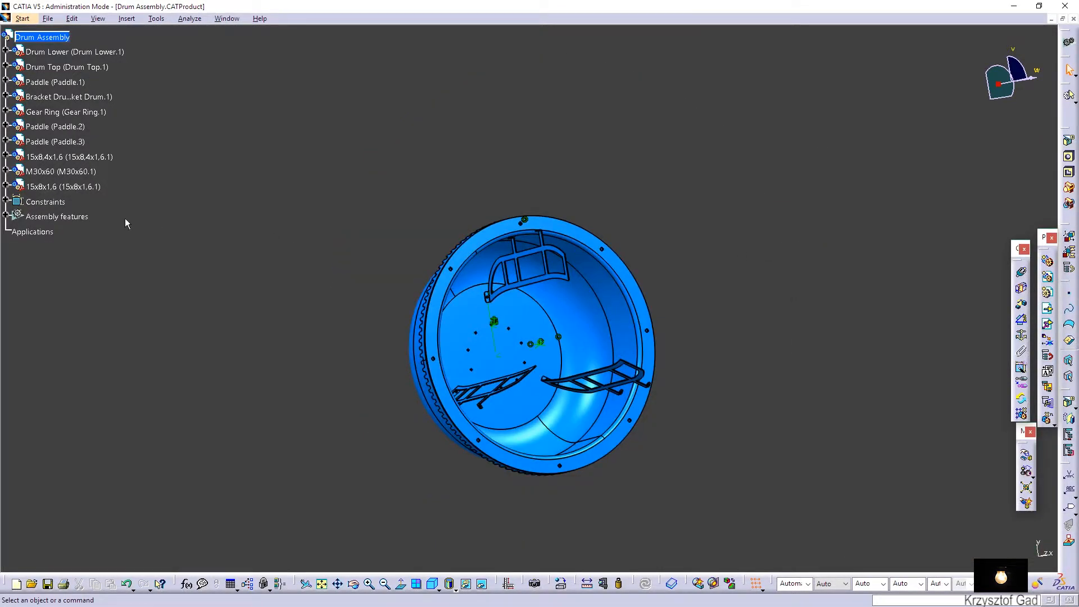
{"action": "left_click", "coordinate": [95, 190]}
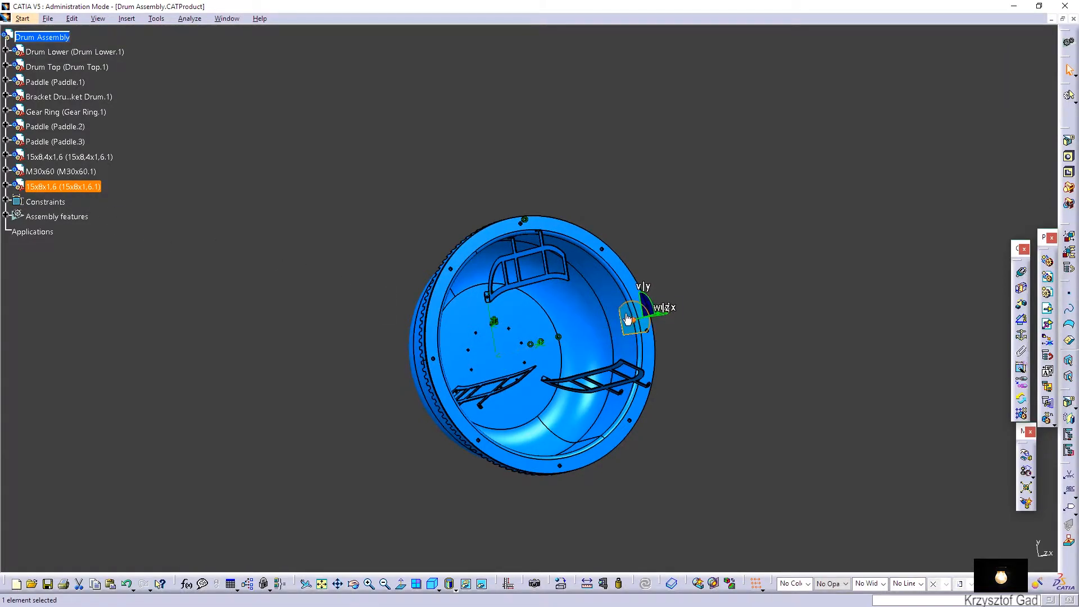
{"action": "left_click_drag", "start_coordinate": [702, 349], "coordinate": [708, 343]}
{"action": "left_click", "coordinate": [708, 344]}
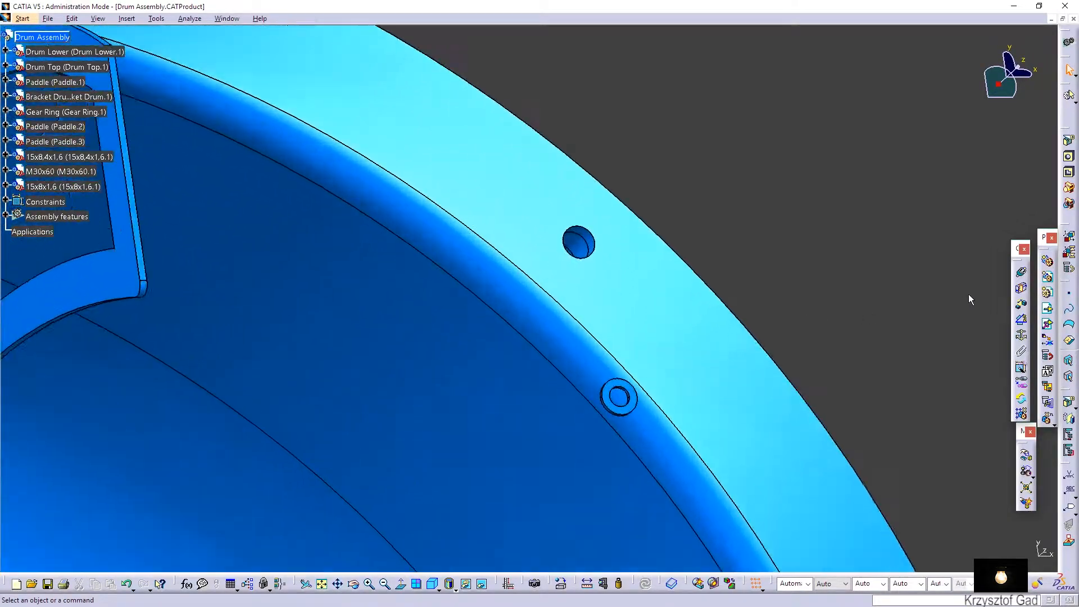
Make the 15x8x1,6 washer's axis coincident with the Drum Lower base hole that seeds the circular hole pattern
{"action": "left_click", "coordinate": [1022, 273]}
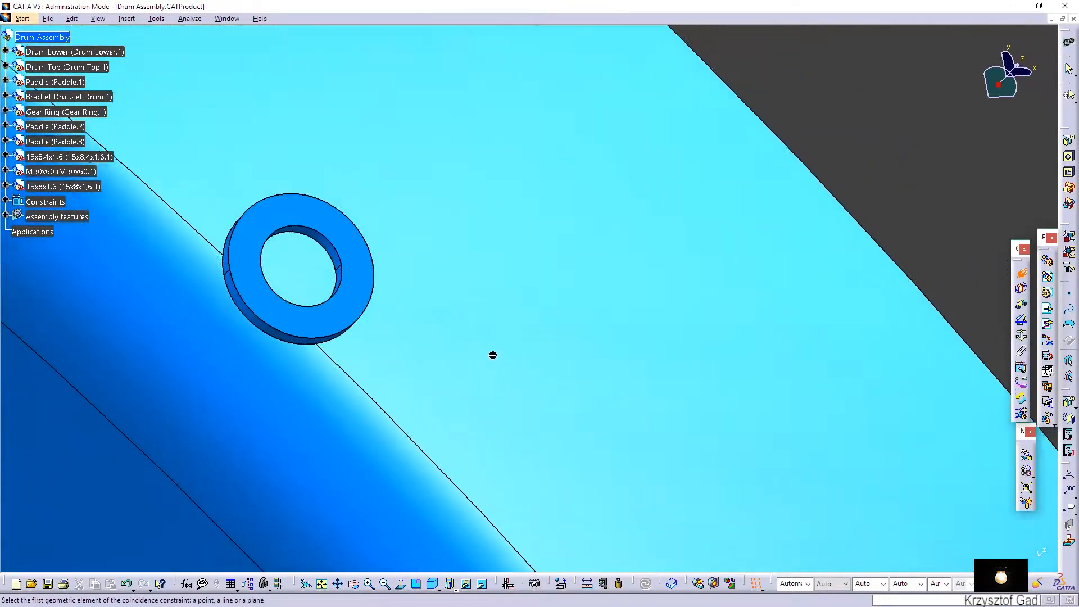
{"action": "left_click", "coordinate": [435, 366]}
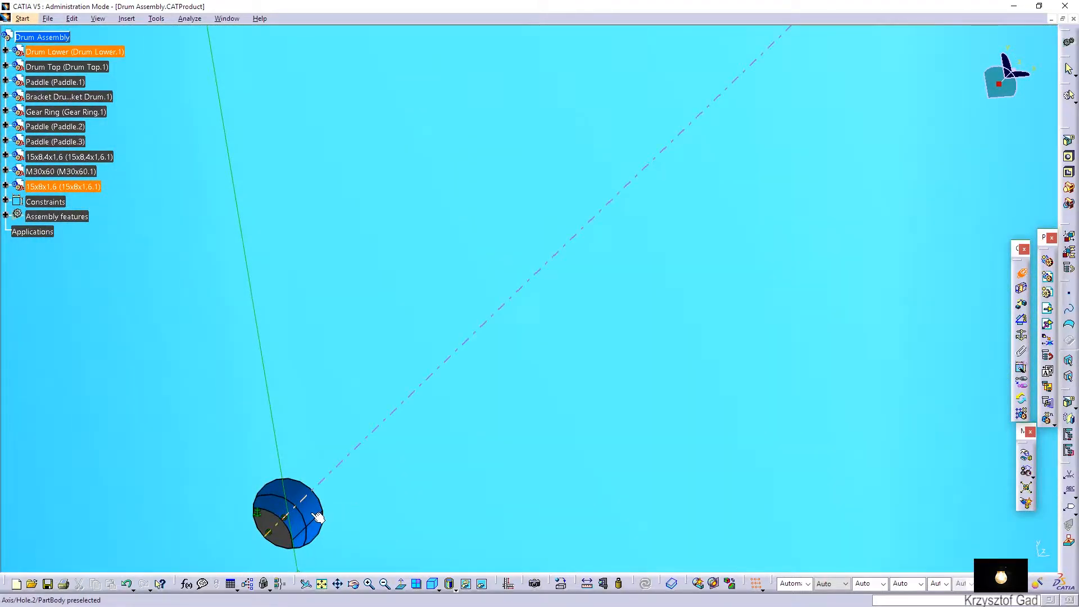
{"action": "left_click", "coordinate": [317, 517]}
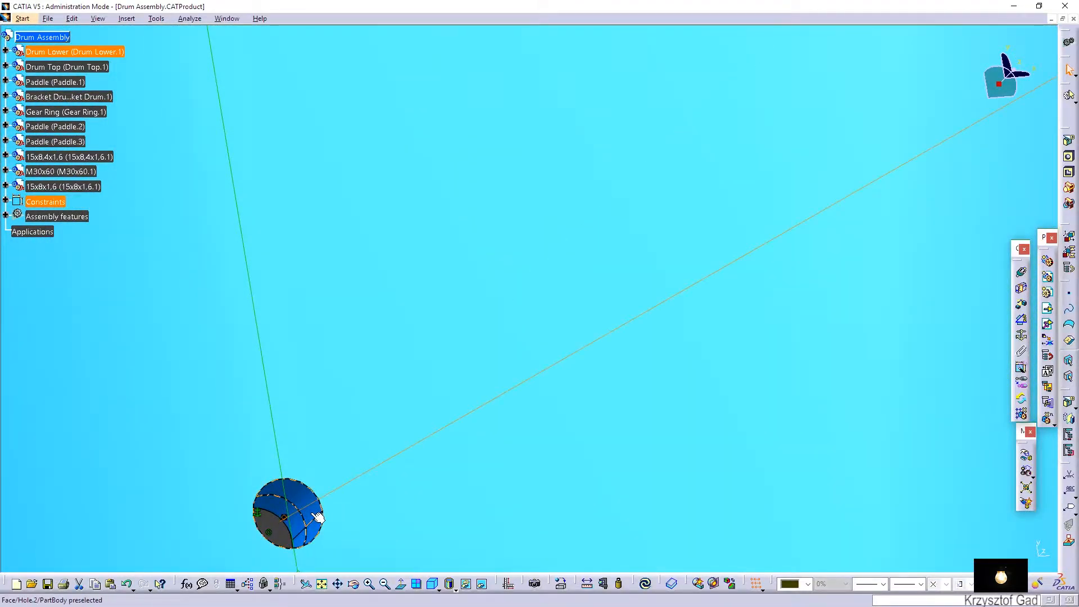
Add a 0 mm offset constraint with Opposite orientation between Drum Lower's inner base face and the 15x8x1,6 washer, and update the assembly
{"action": "left_click", "coordinate": [1024, 308]}
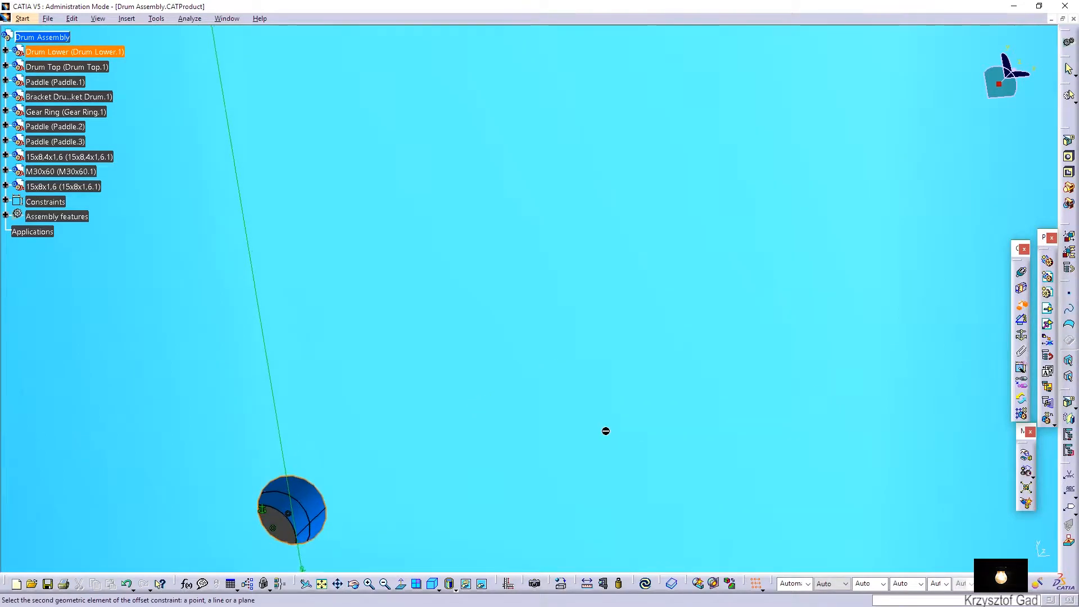
{"action": "scroll", "coordinate": [605, 431], "scroll_direction": "down", "scroll_amount": 10}
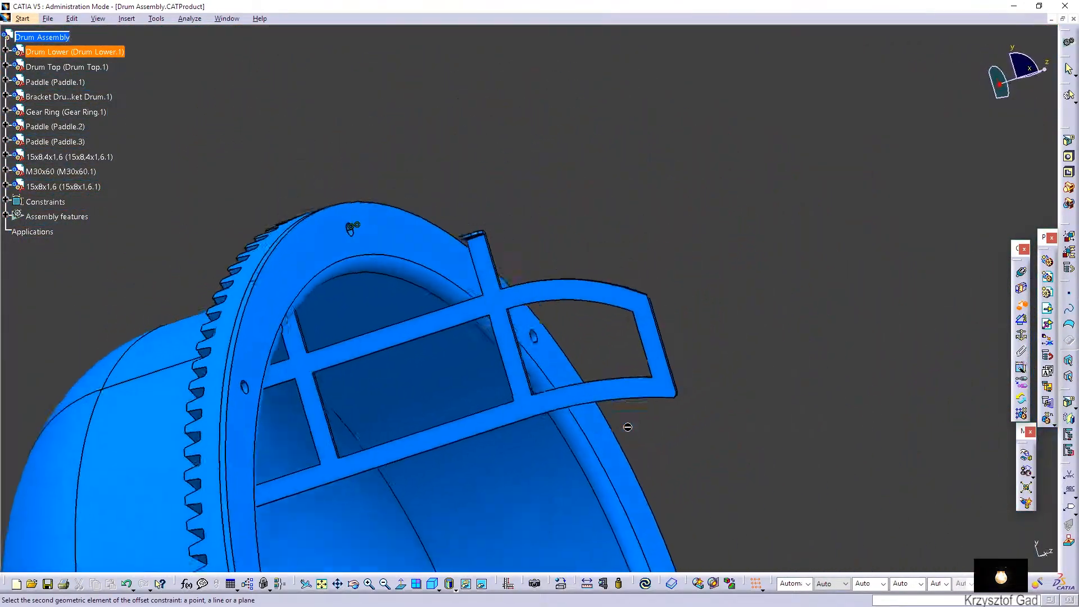
{"action": "middle_click_drag", "start_coordinate": [628, 428], "coordinate": [727, 444]}
{"action": "left_click", "coordinate": [734, 447]}
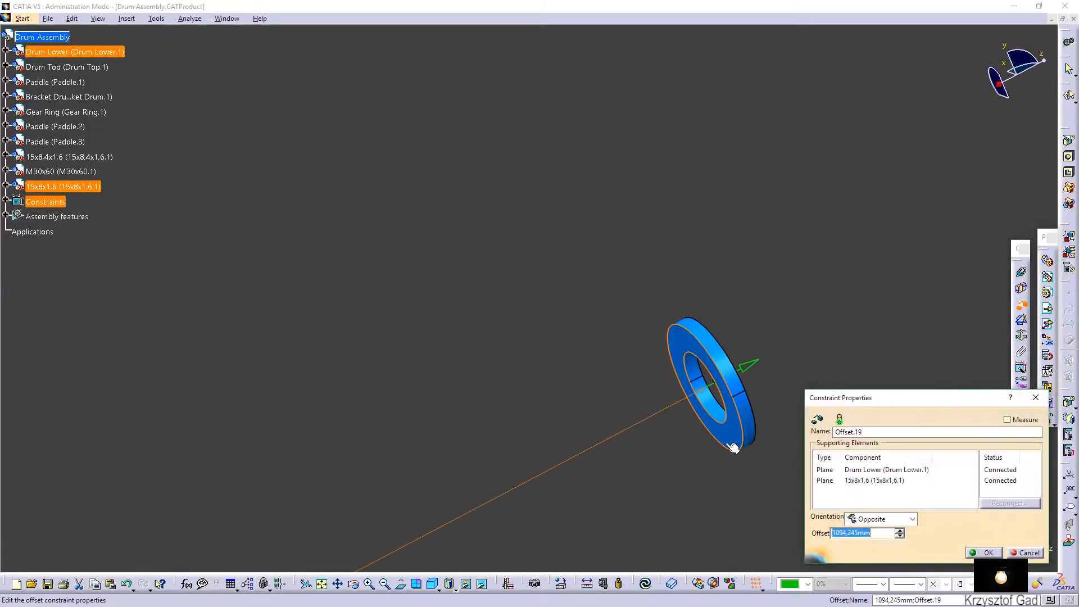
{"action": "type", "text": "0"}
{"action": "key", "text": "Return"}
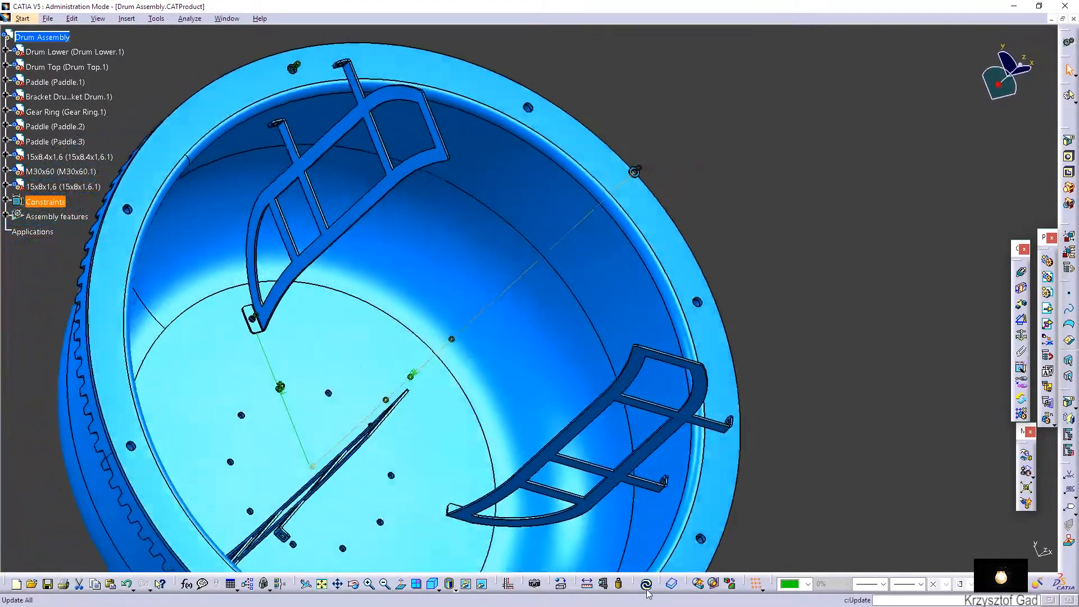
{"action": "left_click", "coordinate": [647, 587]}
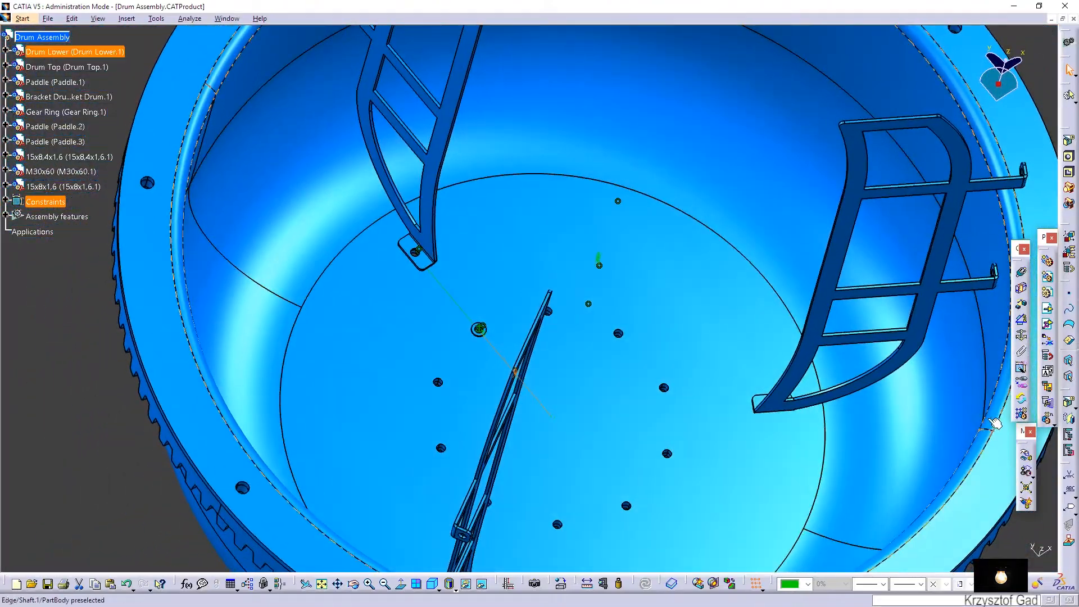
Reuse Drum Lower's CircPattern.2 to instantiate the 15x8x1,6 washer on all 10 base holes, keeping the original component as first instance
{"action": "left_click", "coordinate": [1021, 417]}
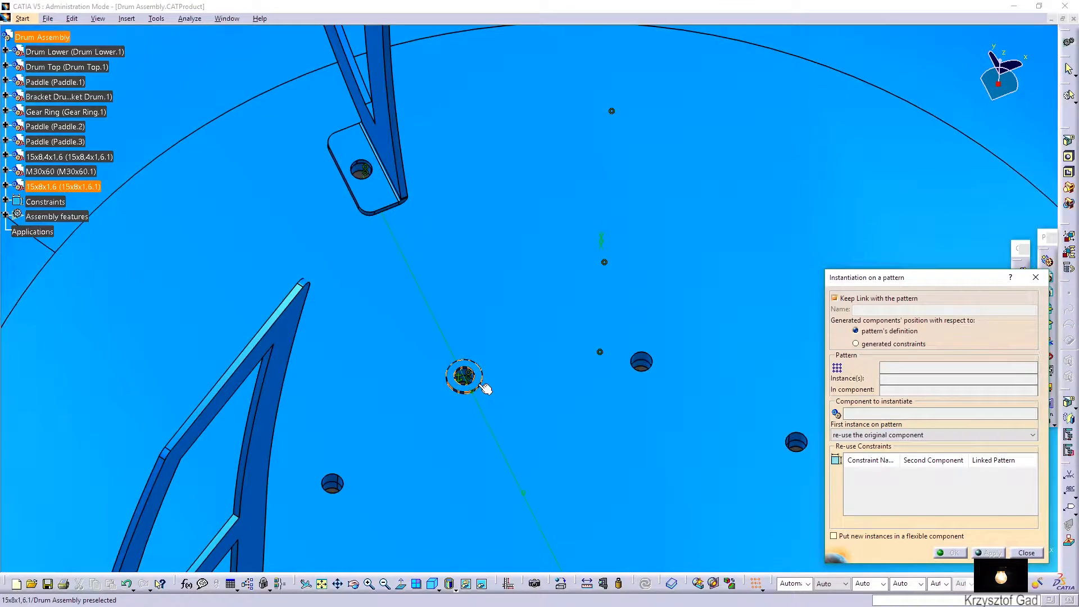
{"action": "left_click", "coordinate": [485, 388]}
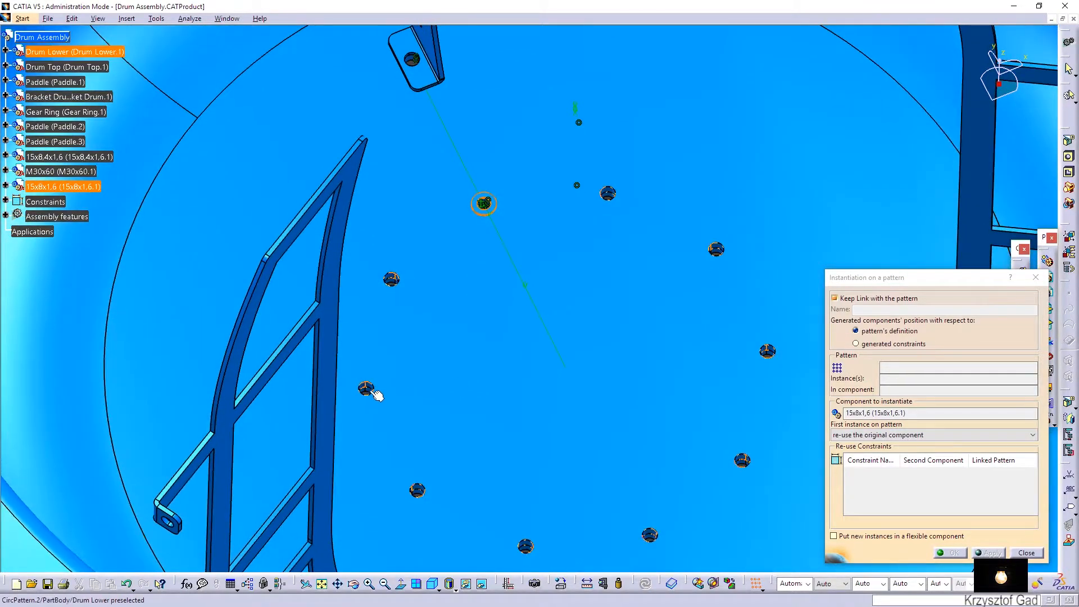
{"action": "left_click", "coordinate": [372, 388]}
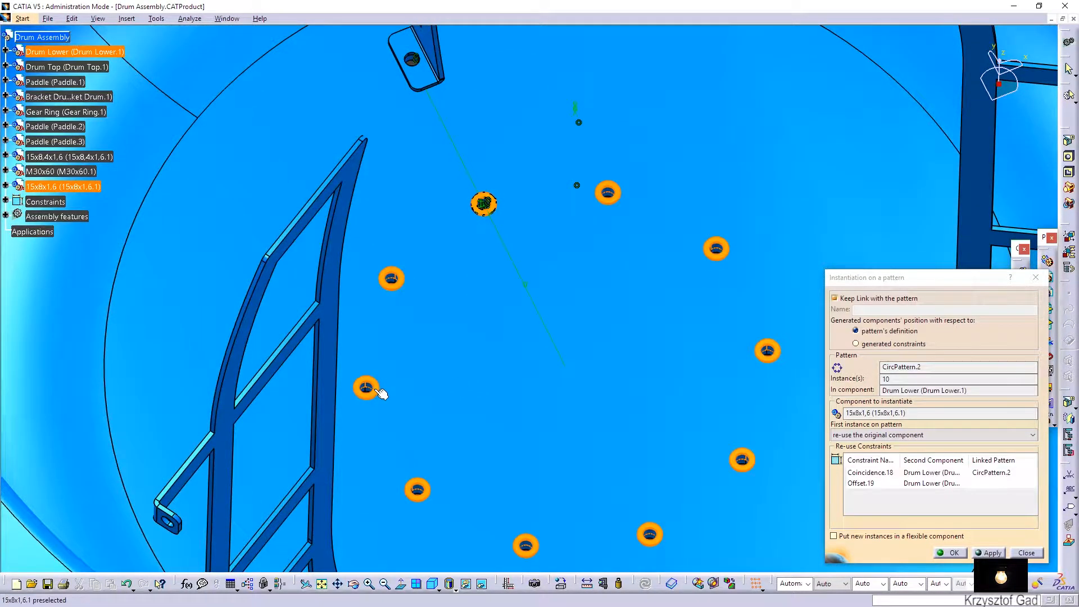
{"action": "left_click", "coordinate": [951, 552]}
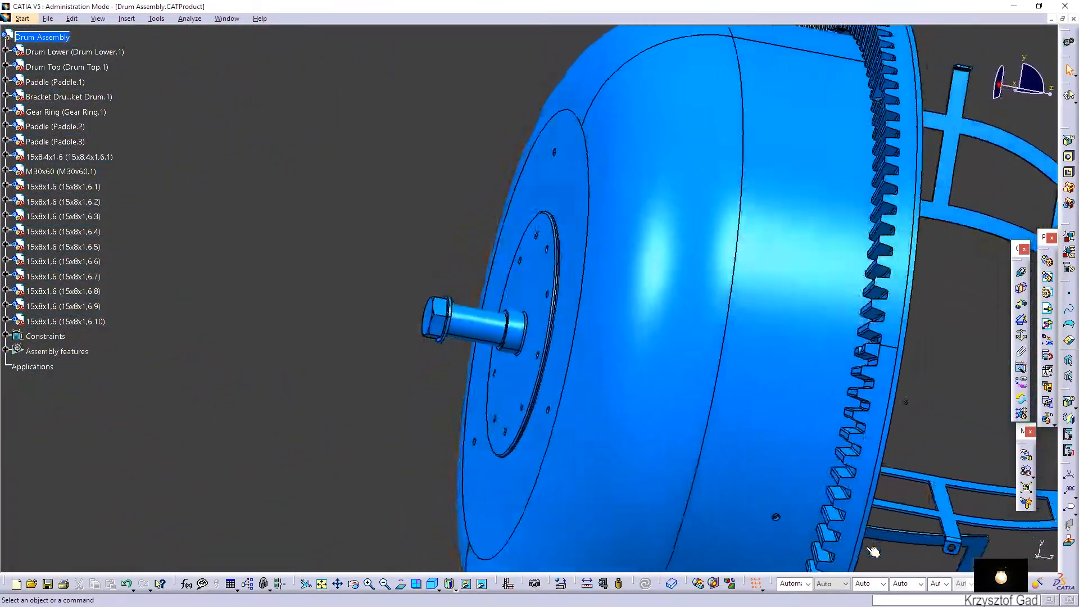
Try different view modes on the drum interior and set the display to shading with edges without smooth edges
{"action": "middle_click_drag", "start_coordinate": [873, 552], "coordinate": [423, 447]}
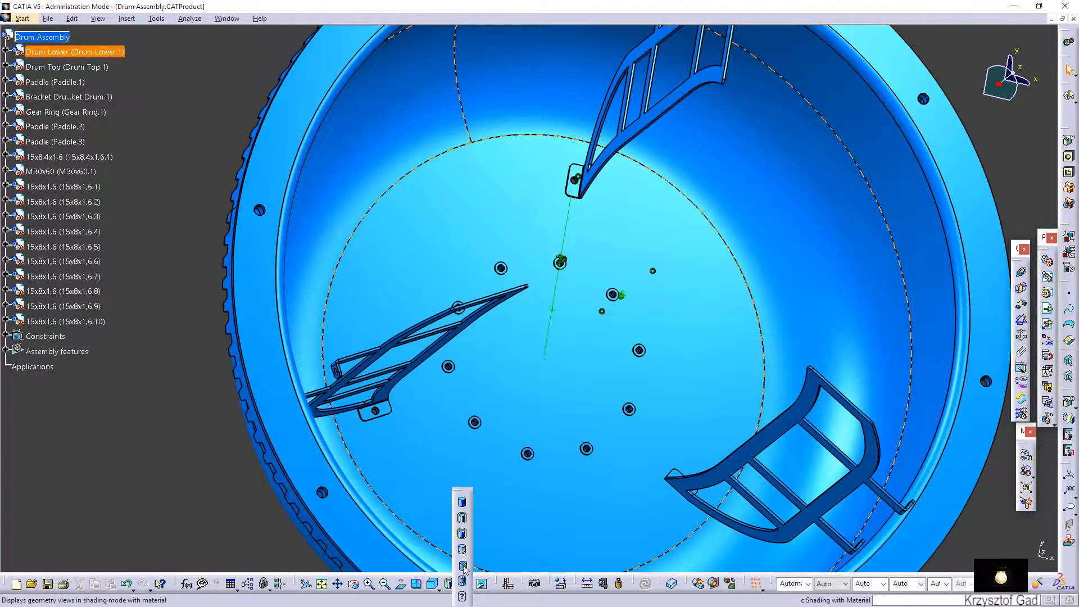
{"action": "left_click", "coordinate": [462, 535]}
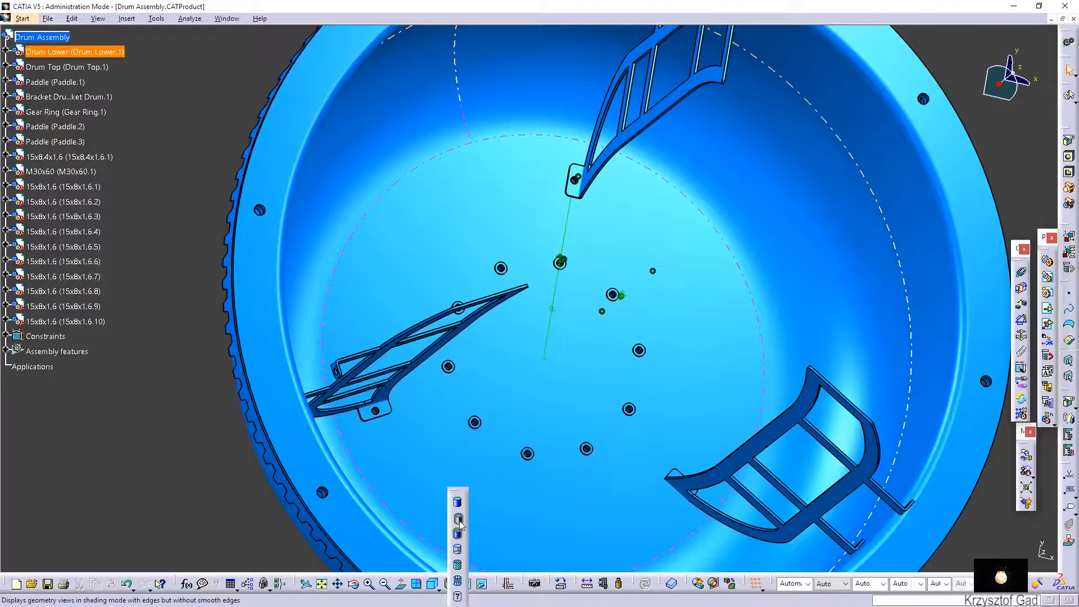
{"action": "left_click", "coordinate": [459, 519]}
{"action": "left_click", "coordinate": [455, 583]}
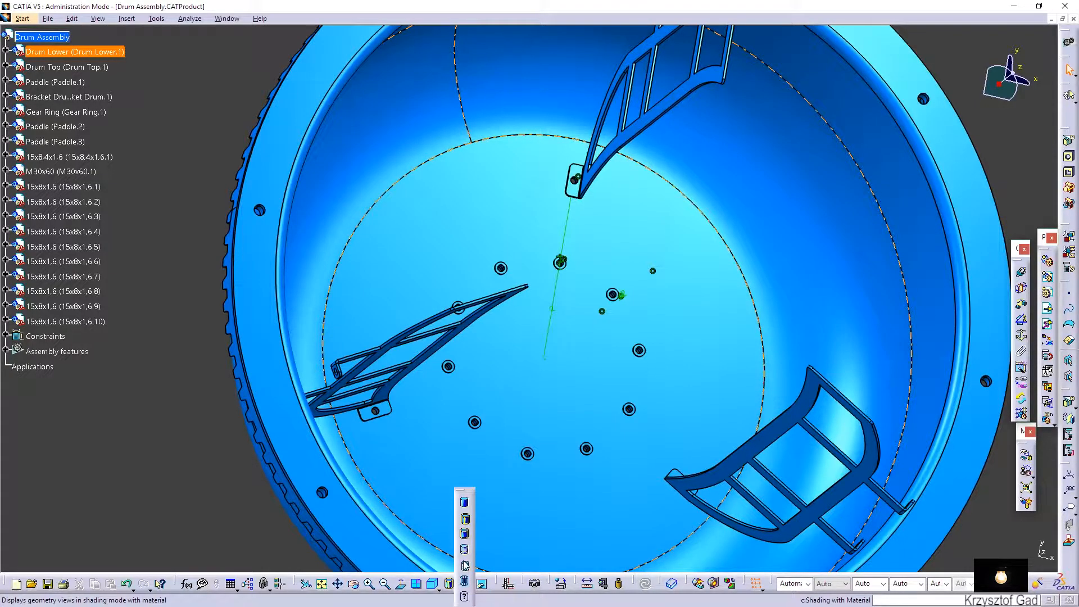
{"action": "left_click", "coordinate": [465, 566]}
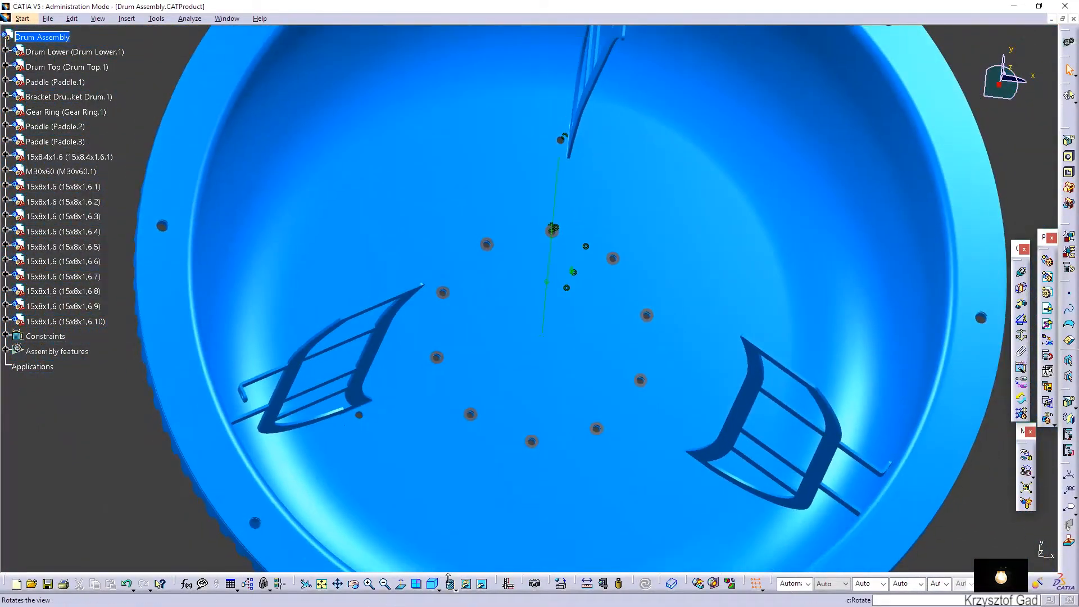
{"action": "left_click", "coordinate": [451, 584]}
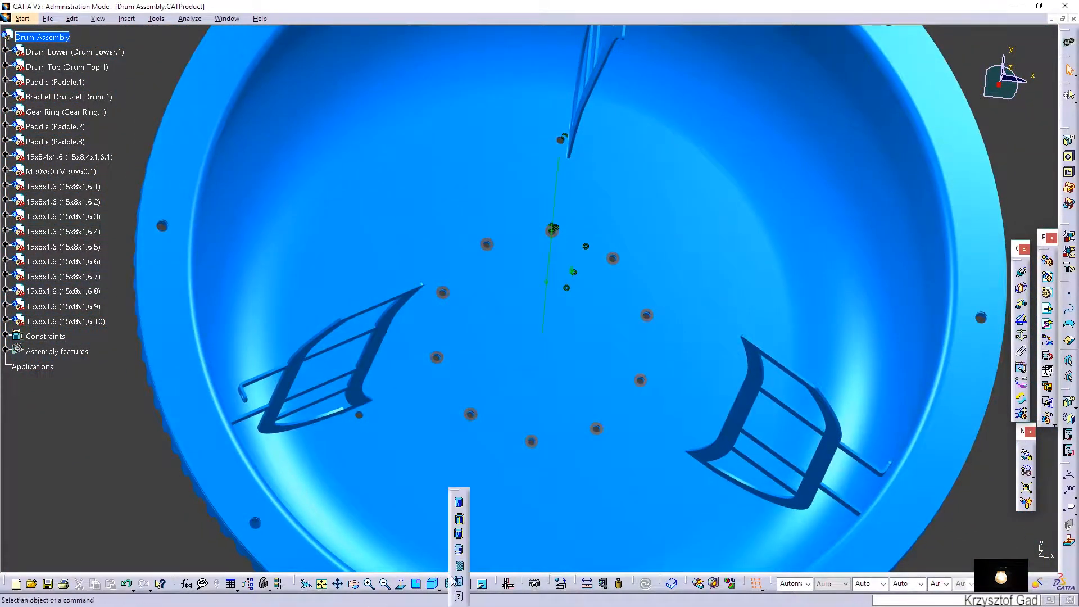
{"action": "left_click", "coordinate": [459, 535]}
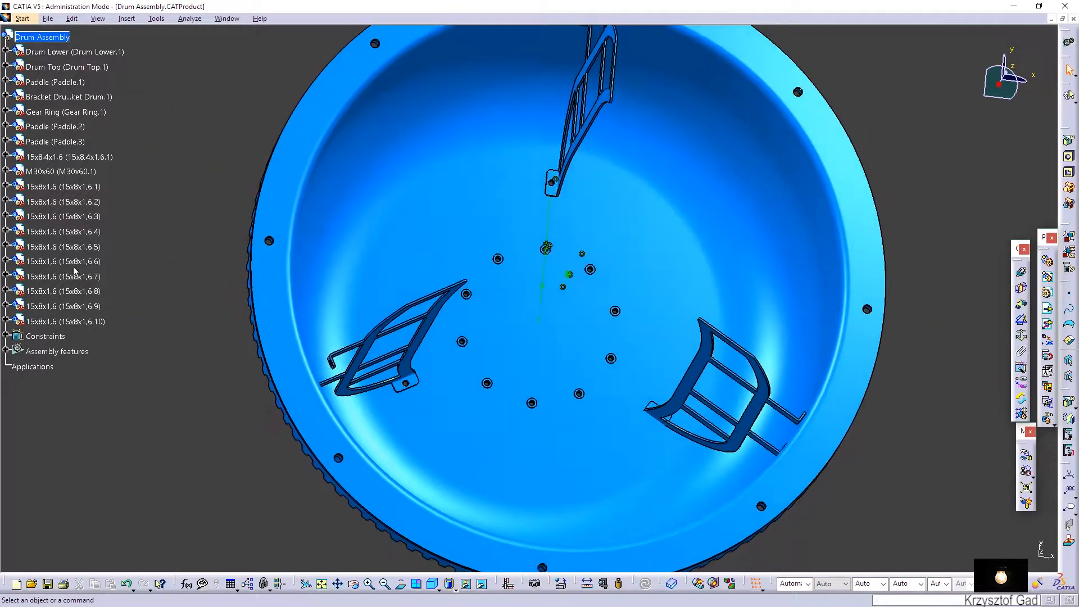
Insert the existing M8x25 bolt part into Drum Assembly and move it outside the drum's rim with the compass
{"action": "right_click", "coordinate": [56, 44]}
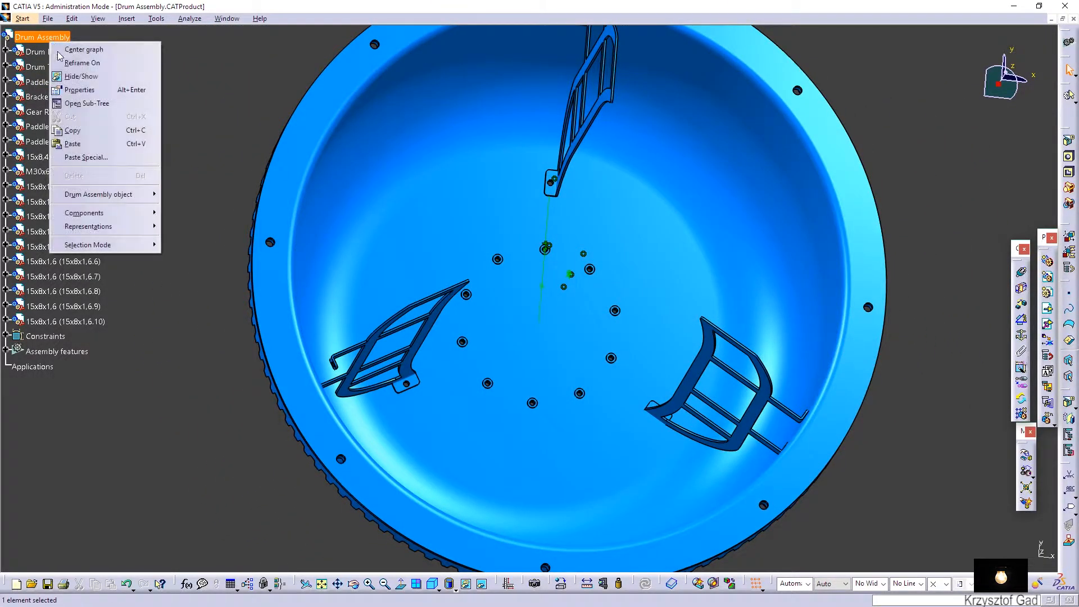
{"action": "mouse_move", "coordinate": [120, 216]}
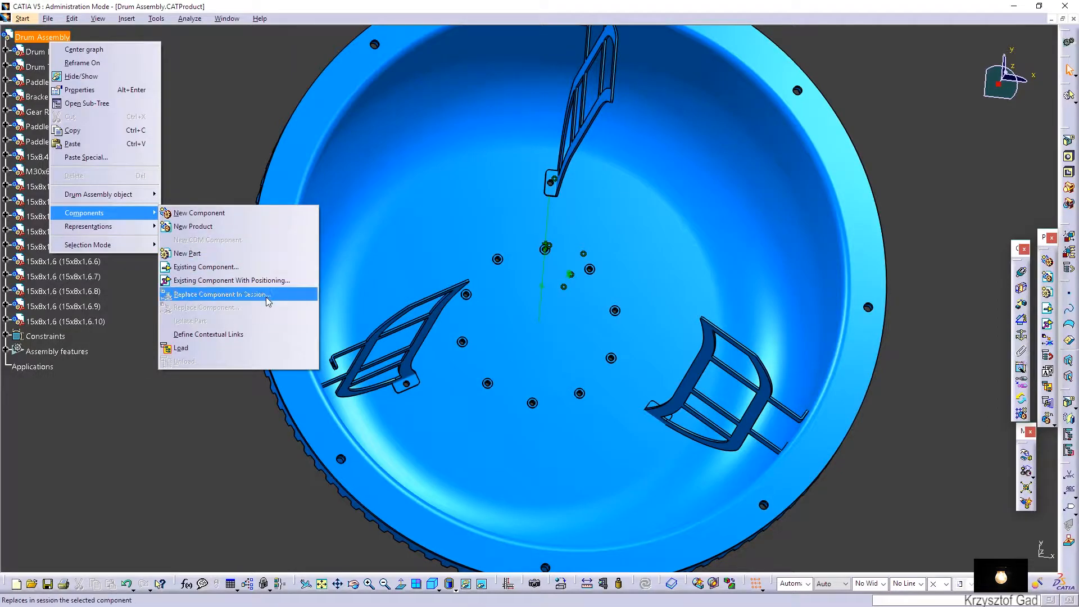
{"action": "left_click", "coordinate": [258, 268]}
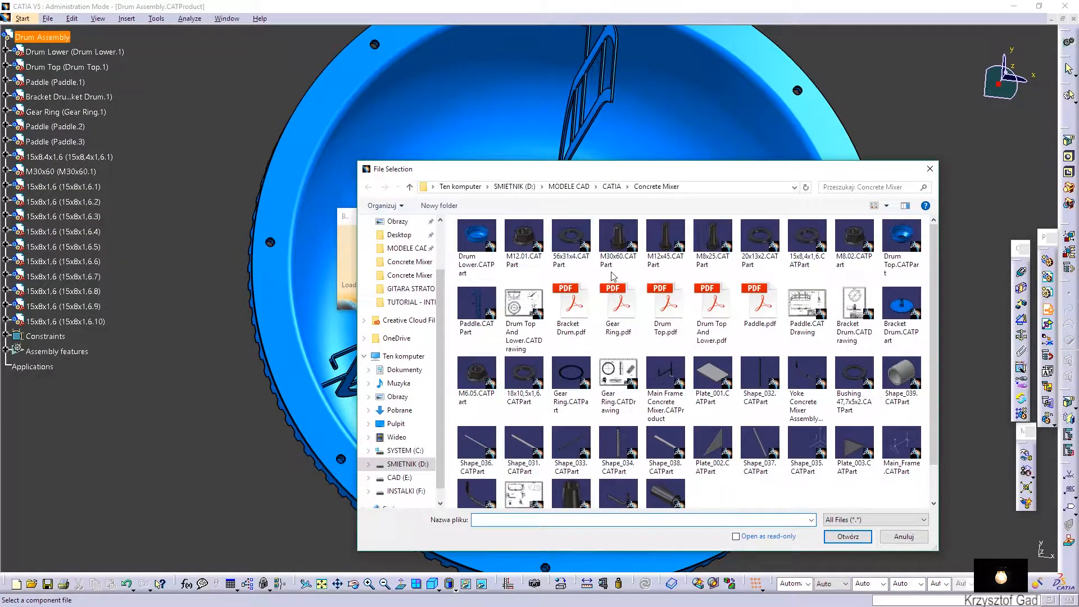
{"action": "double_click", "coordinate": [713, 239]}
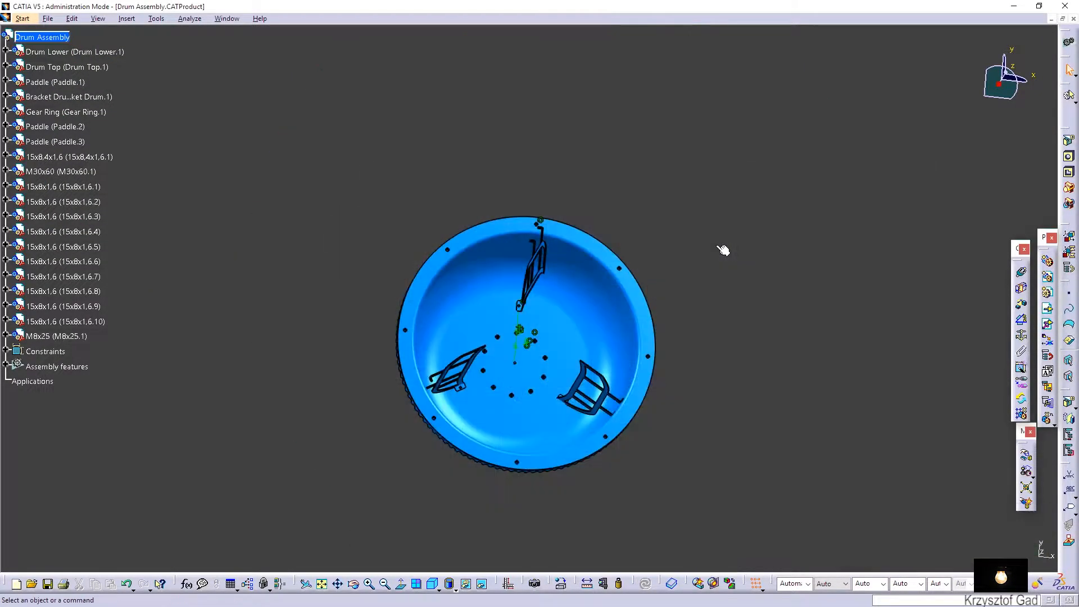
{"action": "left_click", "coordinate": [54, 336]}
{"action": "middle_click_drag", "start_coordinate": [516, 363], "coordinate": [483, 345]}
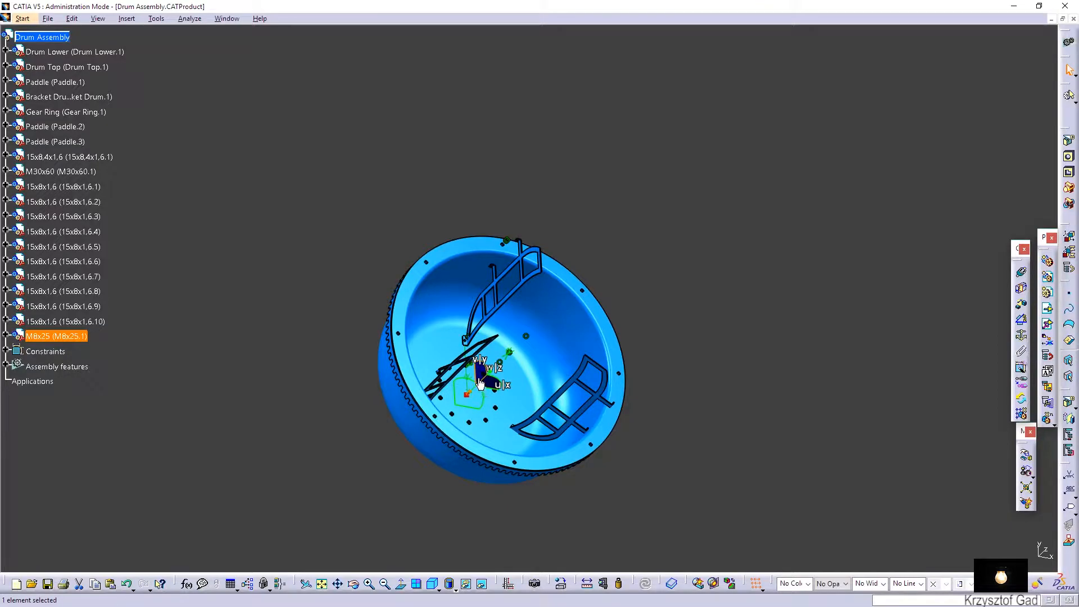
{"action": "left_click_drag", "start_coordinate": [512, 360], "coordinate": [654, 293]}
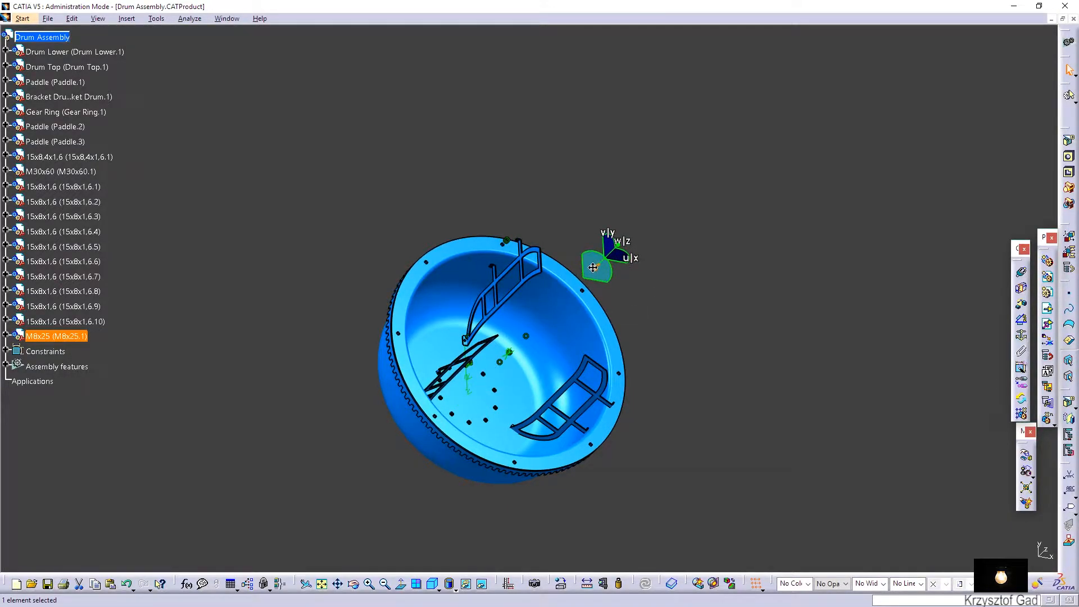
Make the M8x25 bolt's axis coincident with the Drum Lower base hole under the first 15x8x1,6 washer
{"action": "scroll", "coordinate": [715, 281], "scroll_direction": "up", "scroll_amount": 8}
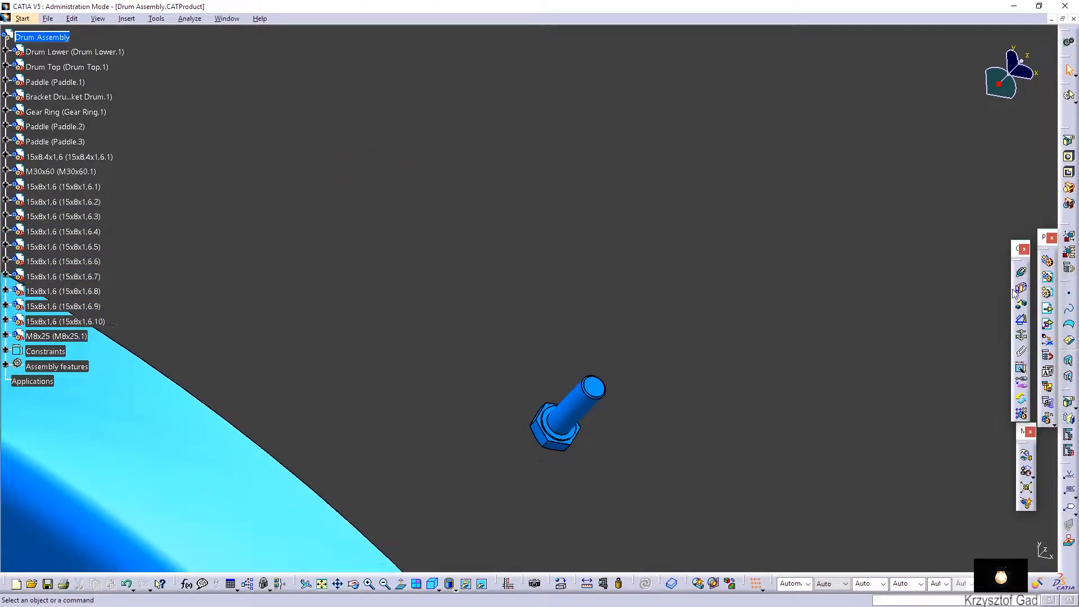
{"action": "left_click", "coordinate": [576, 419]}
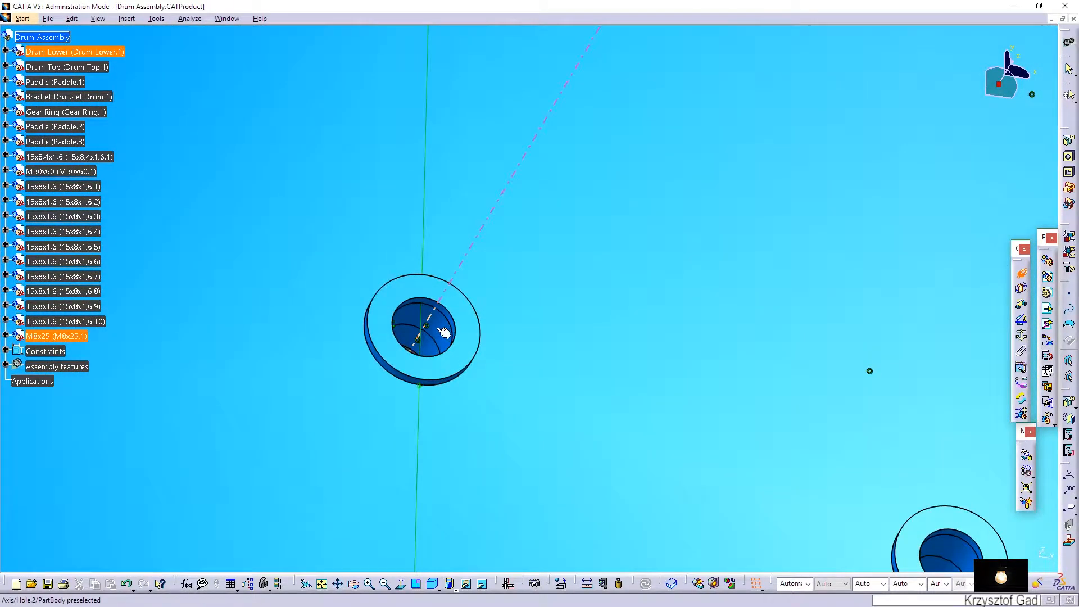
{"action": "left_click", "coordinate": [444, 332]}
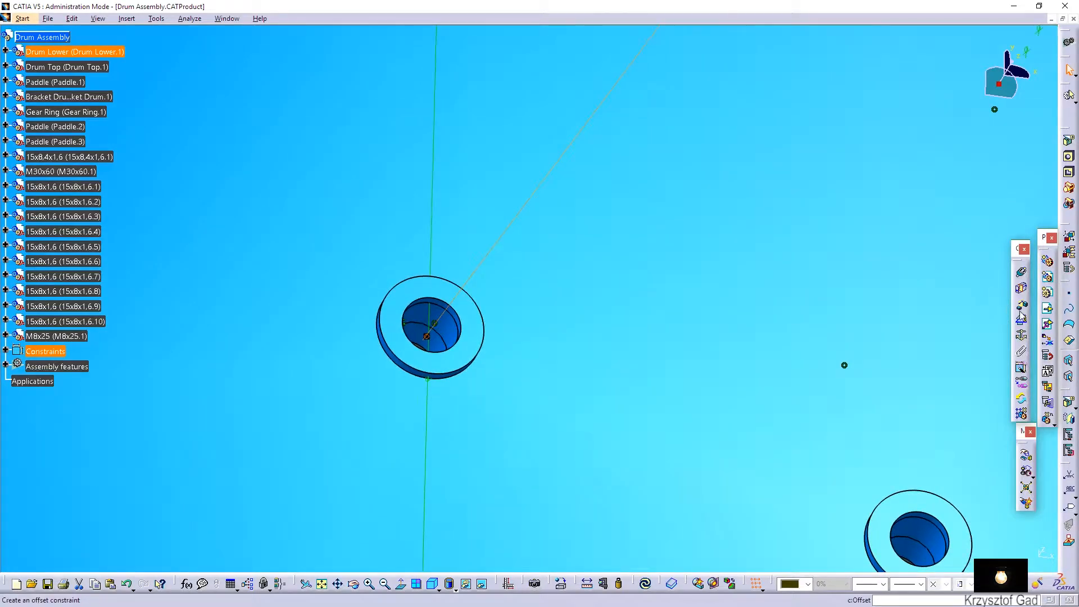
Constrain the M8x25 bolt head against the 15x8x1,6 washer face with a 0 offset and Opposite orientation, and update the assembly
{"action": "left_click", "coordinate": [474, 346]}
{"action": "scroll", "coordinate": [582, 346], "scroll_direction": "down", "scroll_amount": 5}
{"action": "scroll", "coordinate": [582, 346], "scroll_direction": "up", "scroll_amount": 3}
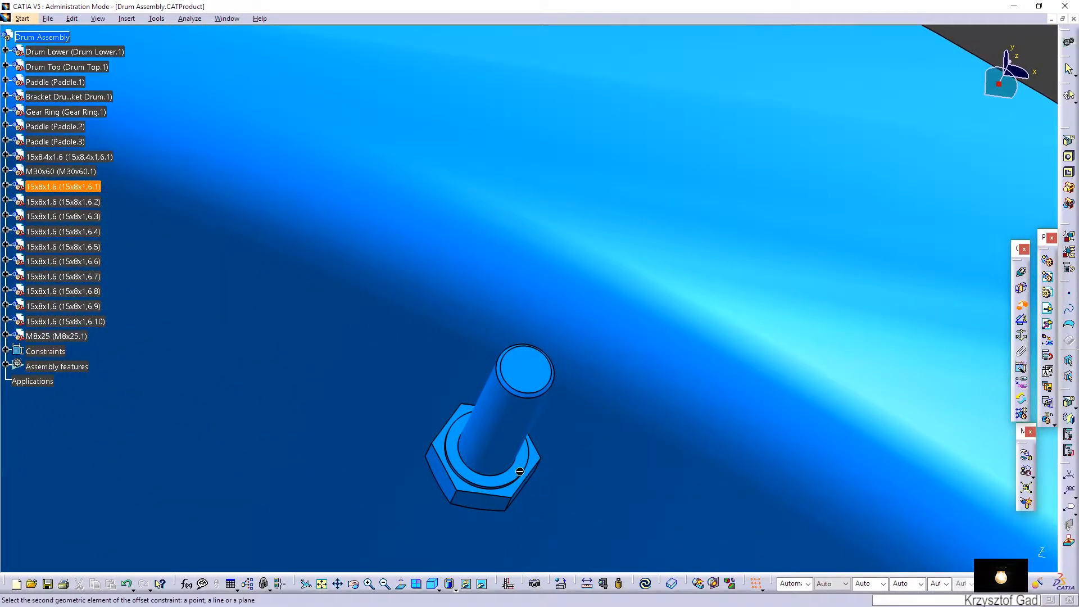
{"action": "left_click", "coordinate": [527, 471]}
{"action": "left_click", "coordinate": [893, 517]}
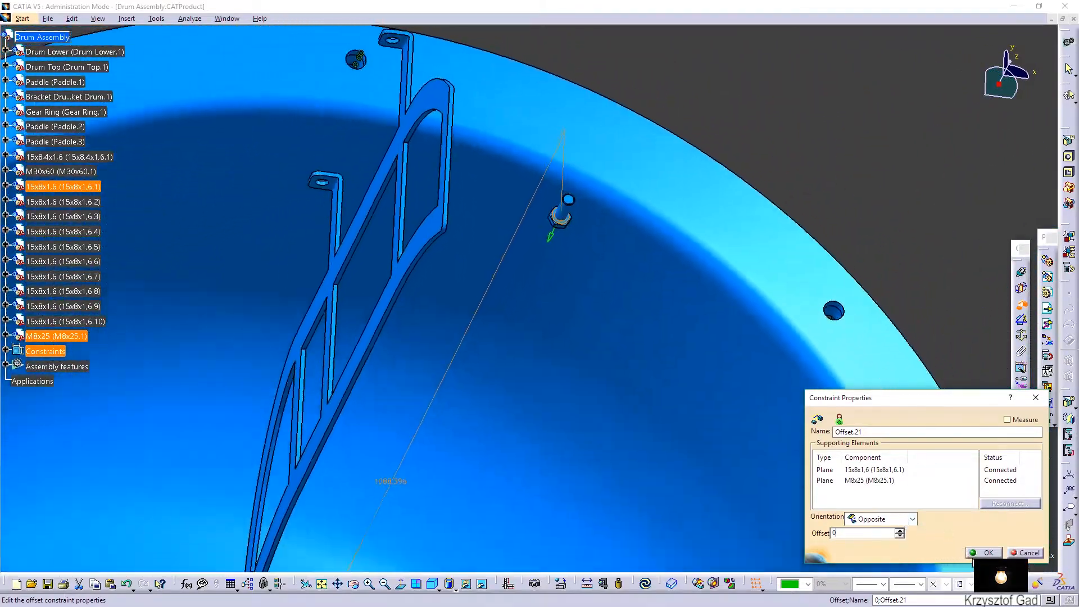
{"action": "left_click", "coordinate": [983, 552]}
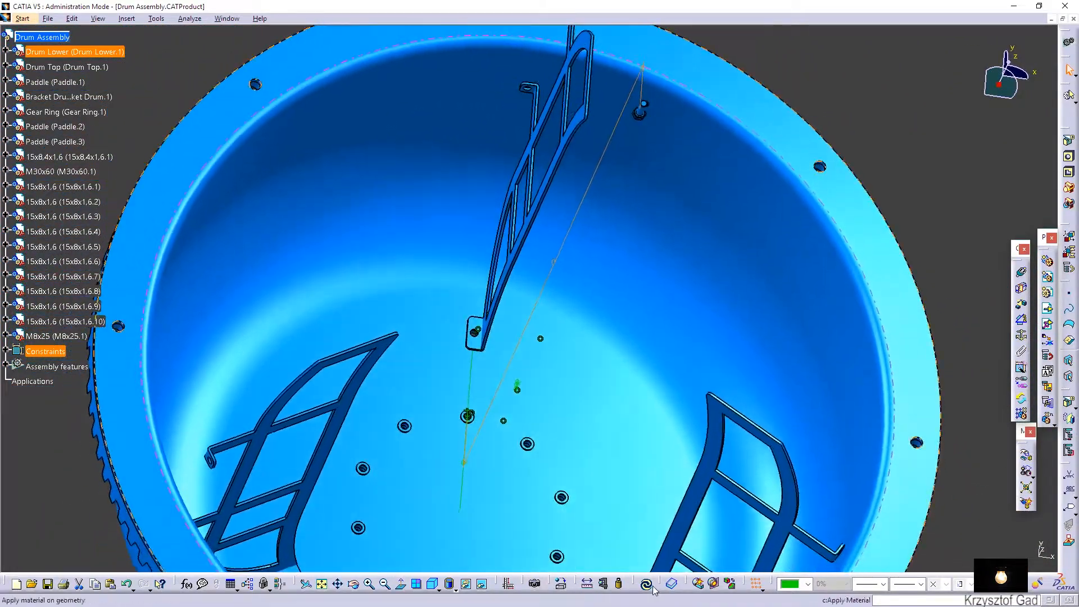
{"action": "left_click", "coordinate": [647, 585]}
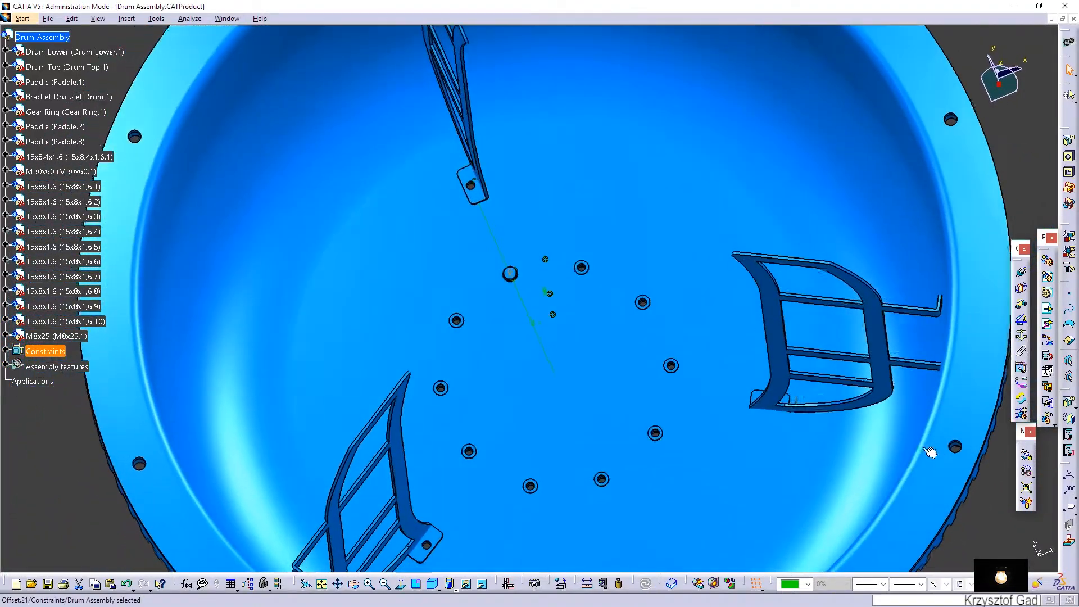
Reuse Drum Lower's CircPattern.2 to instantiate the M8x25 bolt on all 10 base holes, keeping the original component as first instance
{"action": "left_click", "coordinate": [1021, 414]}
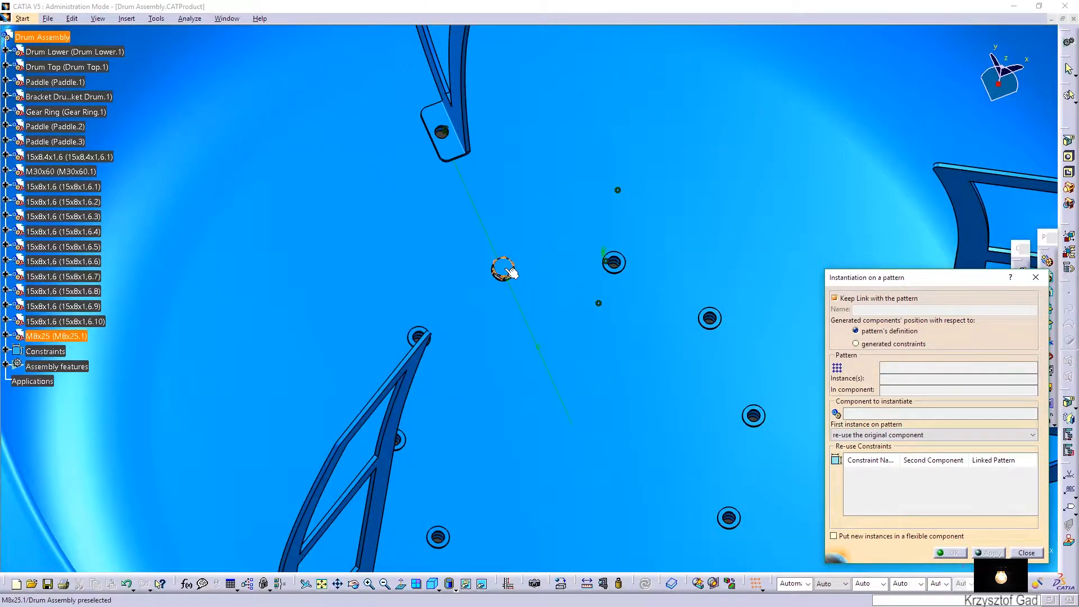
{"action": "left_click", "coordinate": [510, 271]}
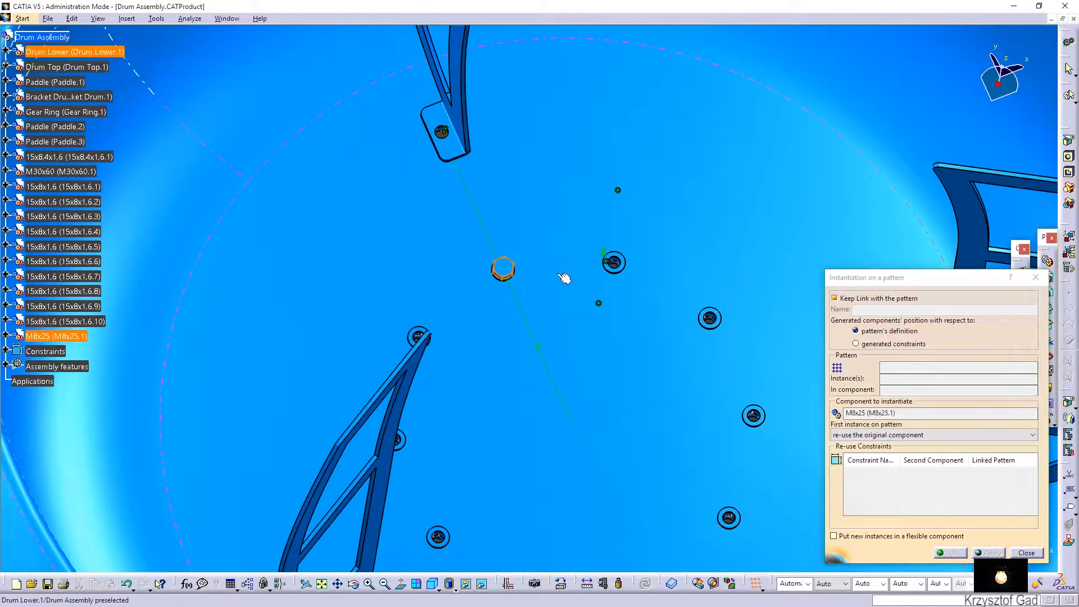
{"action": "left_click", "coordinate": [617, 263]}
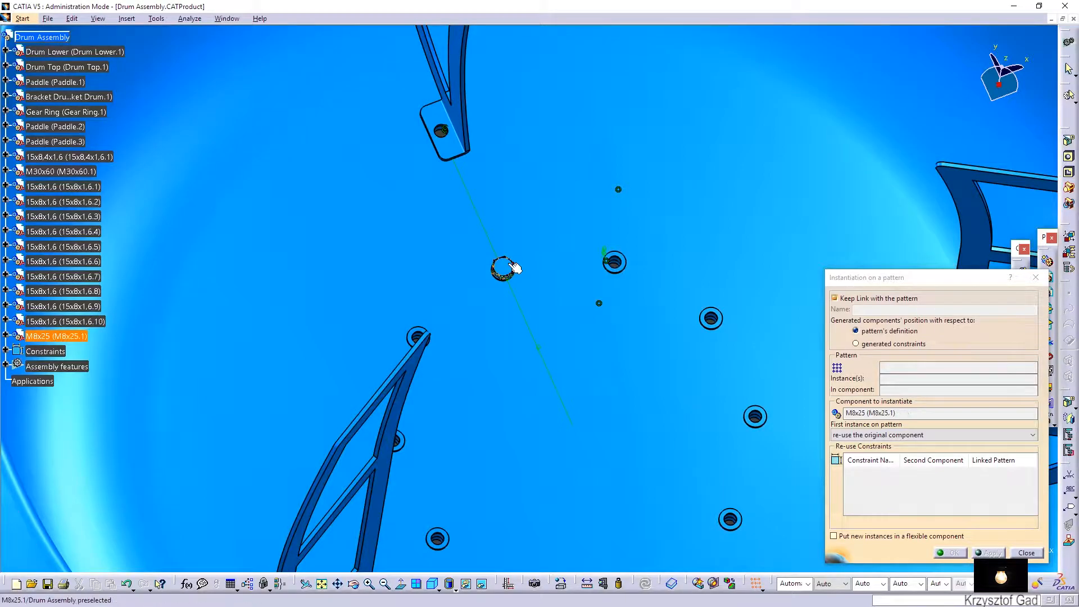
{"action": "scroll", "coordinate": [621, 262], "scroll_direction": "up", "scroll_amount": 5}
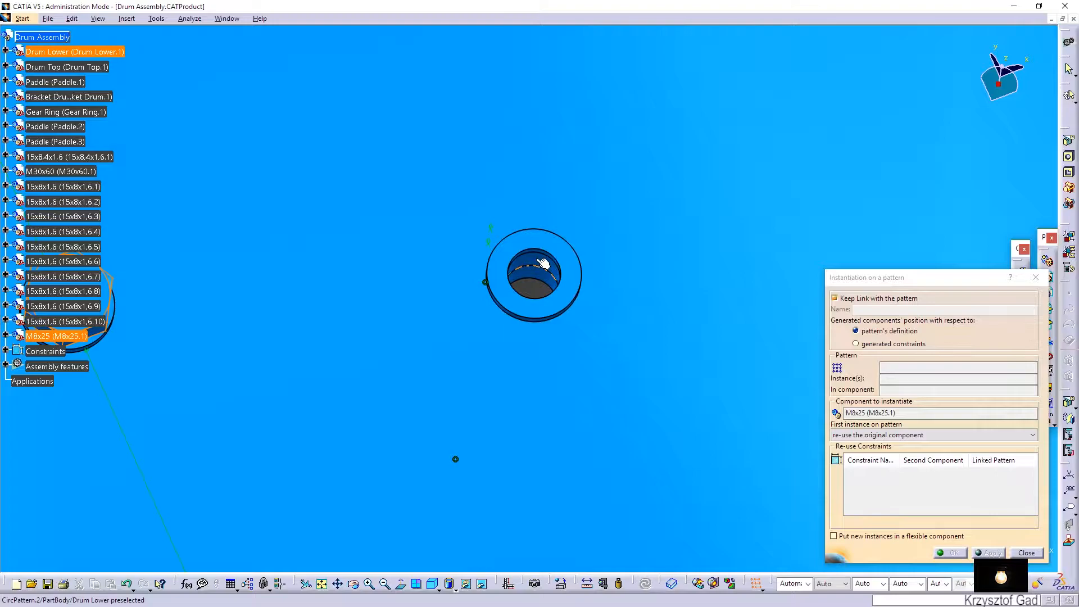
{"action": "left_click", "coordinate": [542, 263]}
{"action": "scroll", "coordinate": [544, 265], "scroll_direction": "down", "scroll_amount": 5}
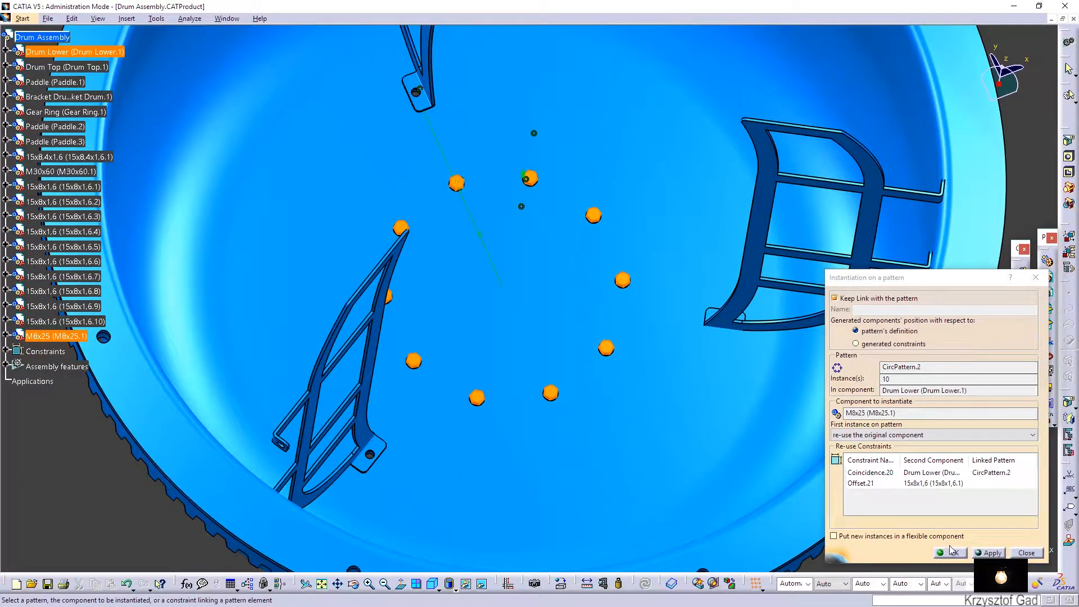
{"action": "left_click", "coordinate": [952, 552]}
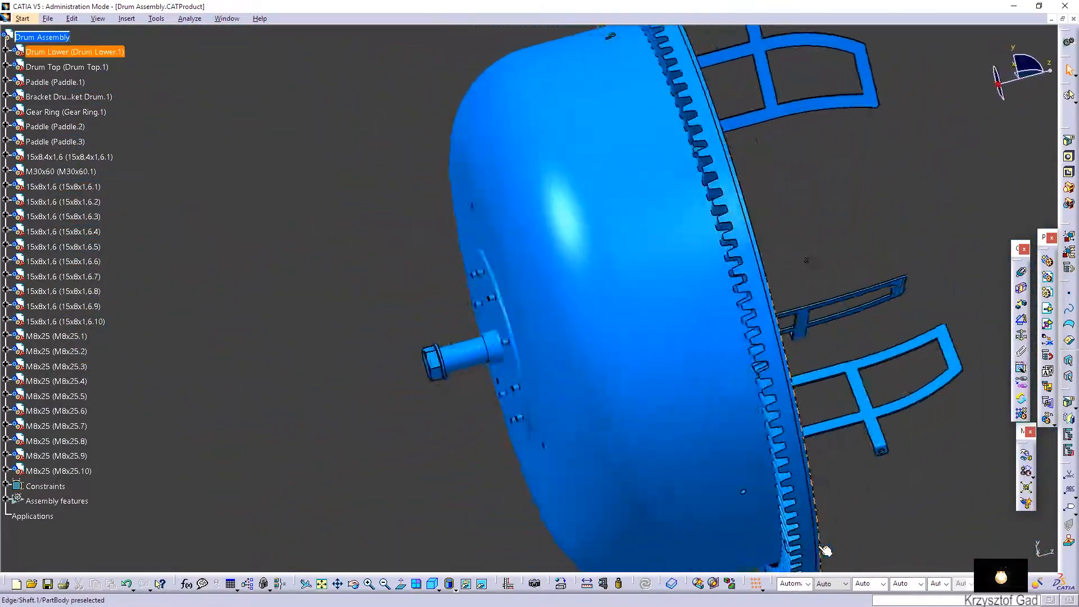
Insert the existing M8.02 nut part into Drum Assembly and move it outside the drum's base with the compass
{"action": "middle_click_drag", "start_coordinate": [825, 551], "coordinate": [461, 439]}
{"action": "right_click", "coordinate": [32, 37]}
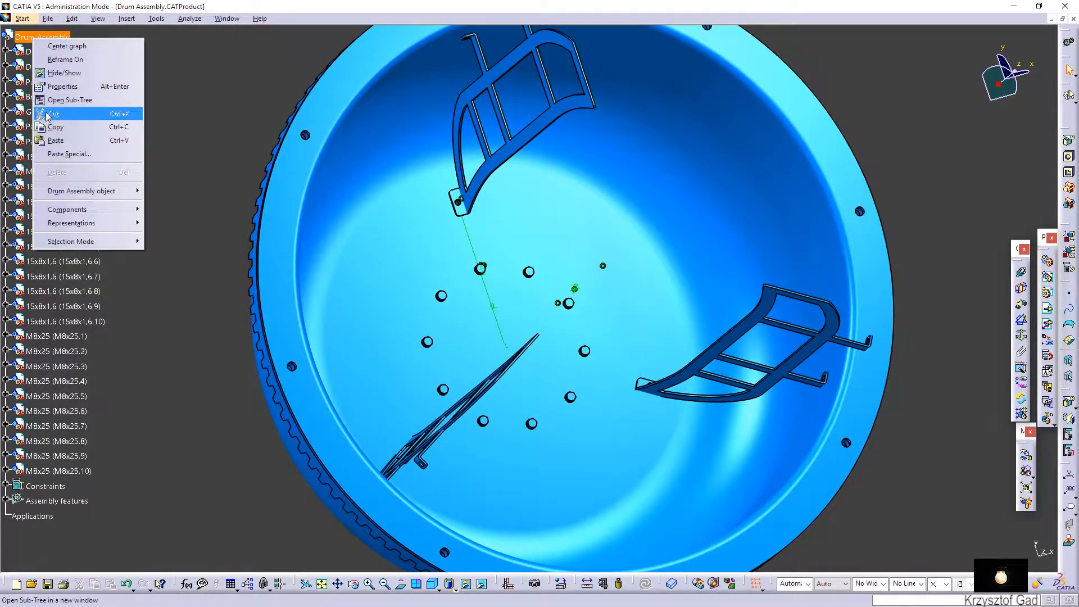
{"action": "mouse_move", "coordinate": [57, 212]}
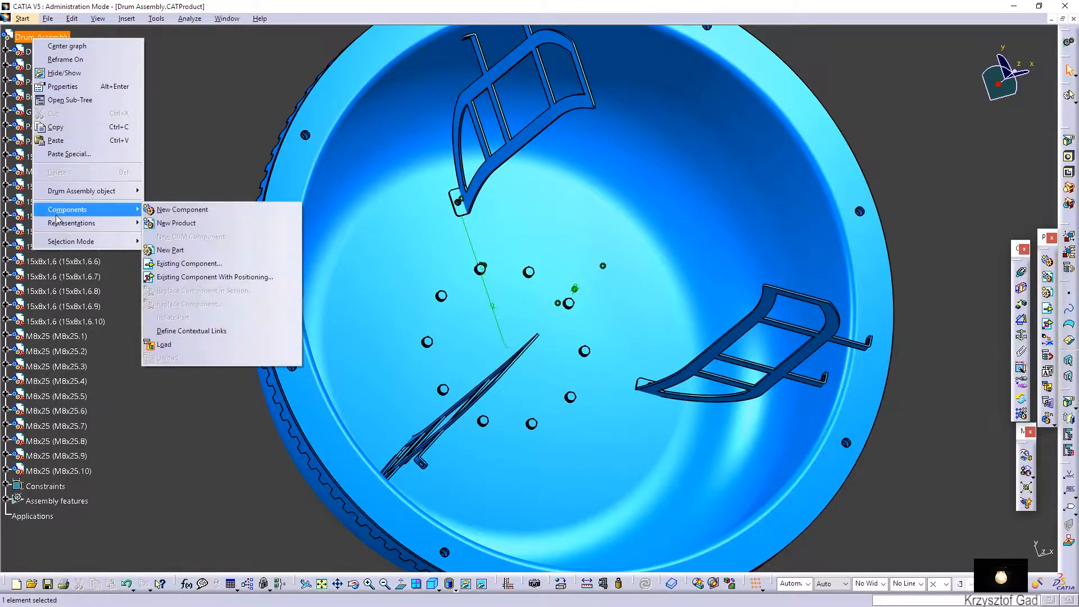
{"action": "left_click", "coordinate": [242, 264]}
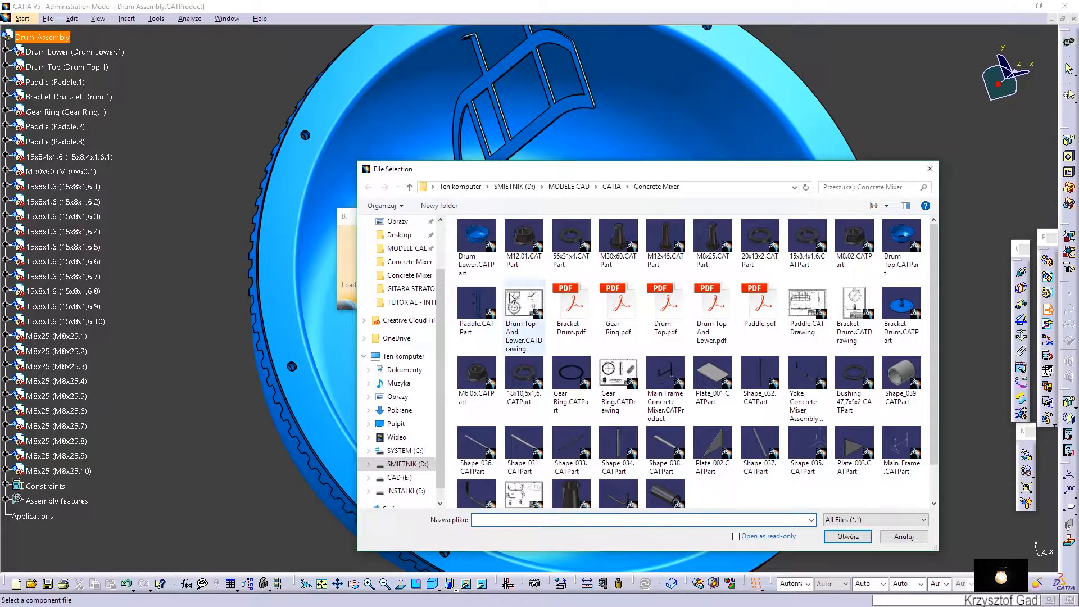
{"action": "double_click", "coordinate": [848, 235]}
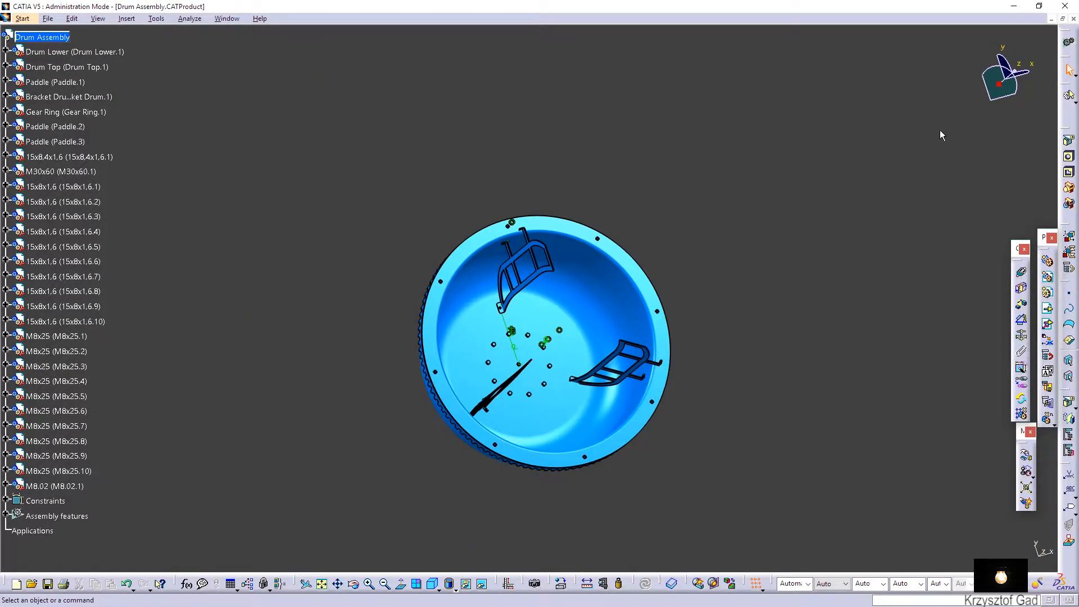
{"action": "left_click", "coordinate": [68, 487]}
{"action": "middle_click_drag", "start_coordinate": [434, 451], "coordinate": [546, 351]}
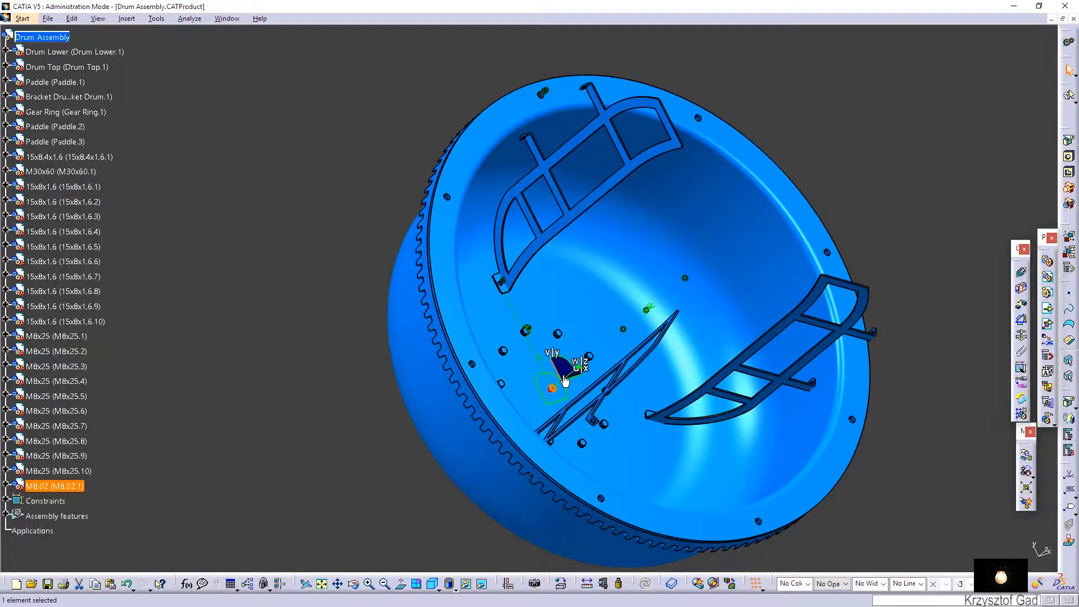
{"action": "left_click_drag", "start_coordinate": [546, 396], "coordinate": [485, 461]}
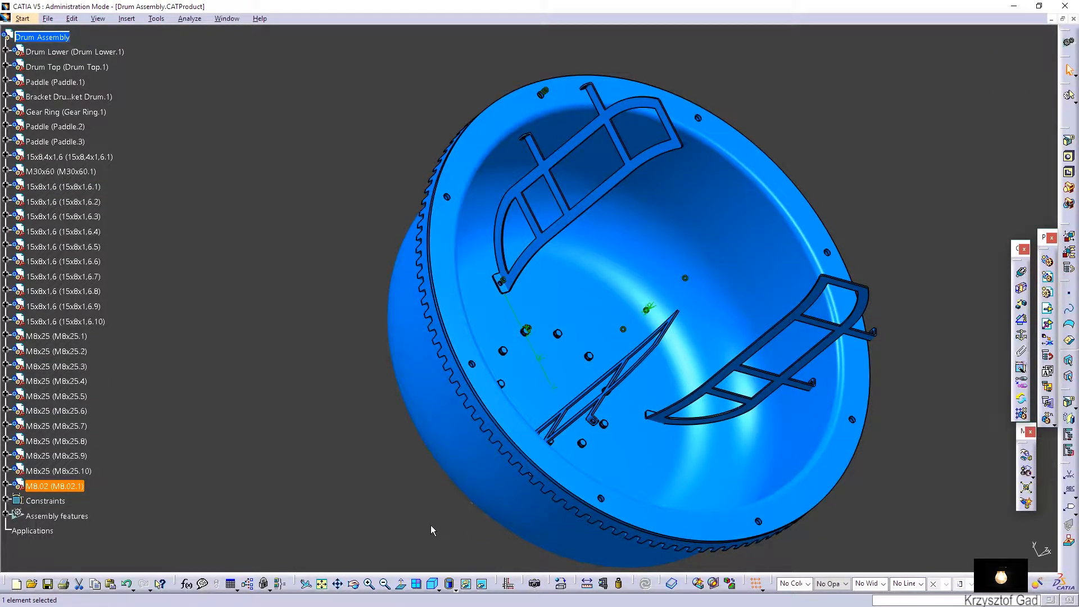
{"action": "left_click", "coordinate": [397, 524]}
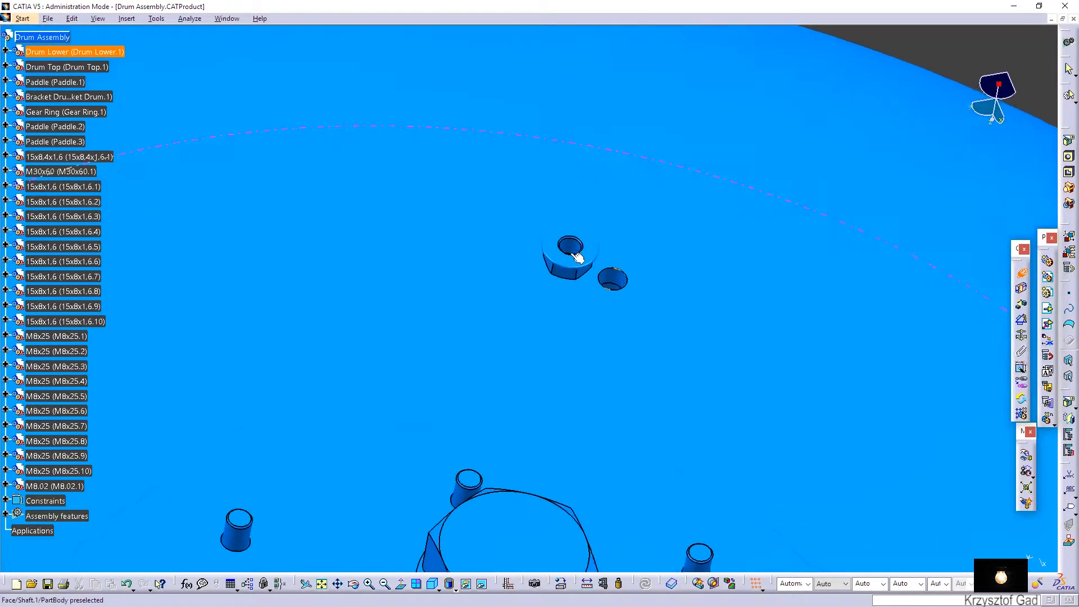
Align the M8.02 nut's axis with a Bracket Drum bolt hole and seat it on the bracket face at 0 offset, Opposite orientation
{"action": "left_click", "coordinate": [618, 219]}
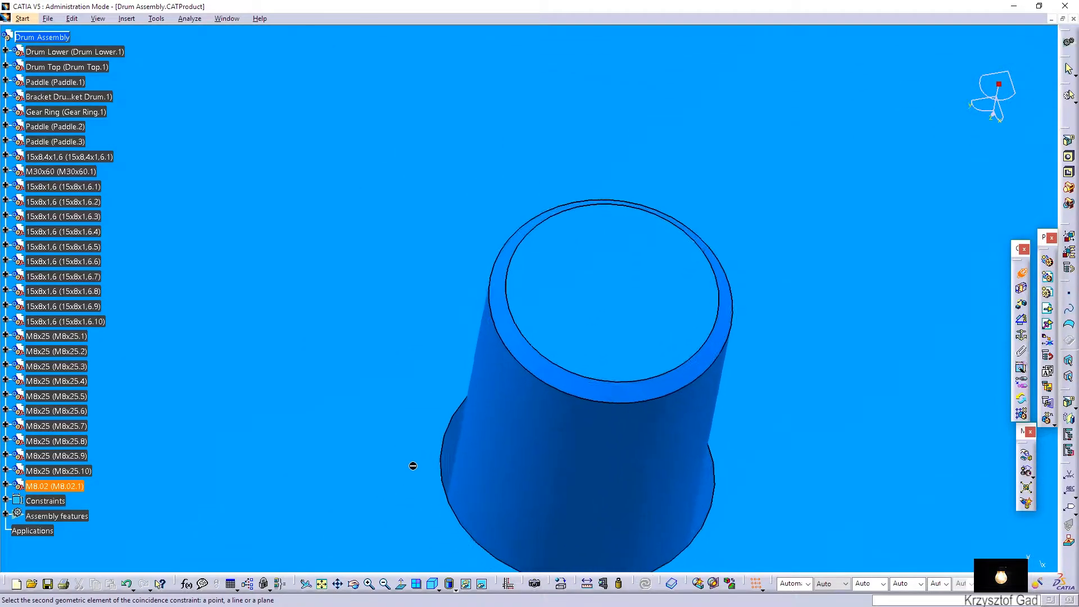
{"action": "left_click", "coordinate": [413, 388]}
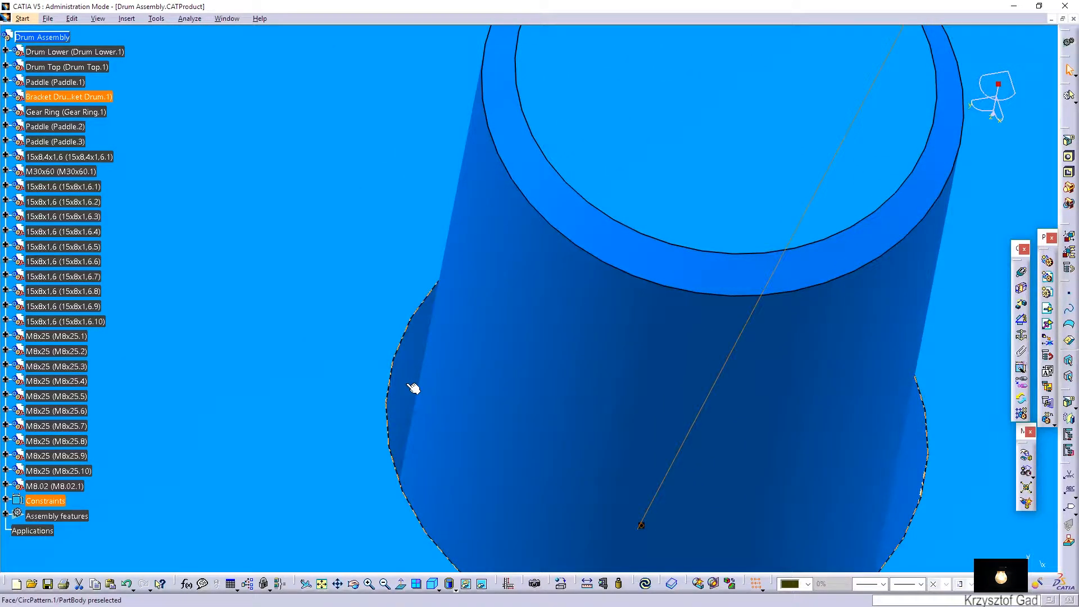
{"action": "left_click", "coordinate": [1022, 304]}
{"action": "left_click", "coordinate": [756, 351]}
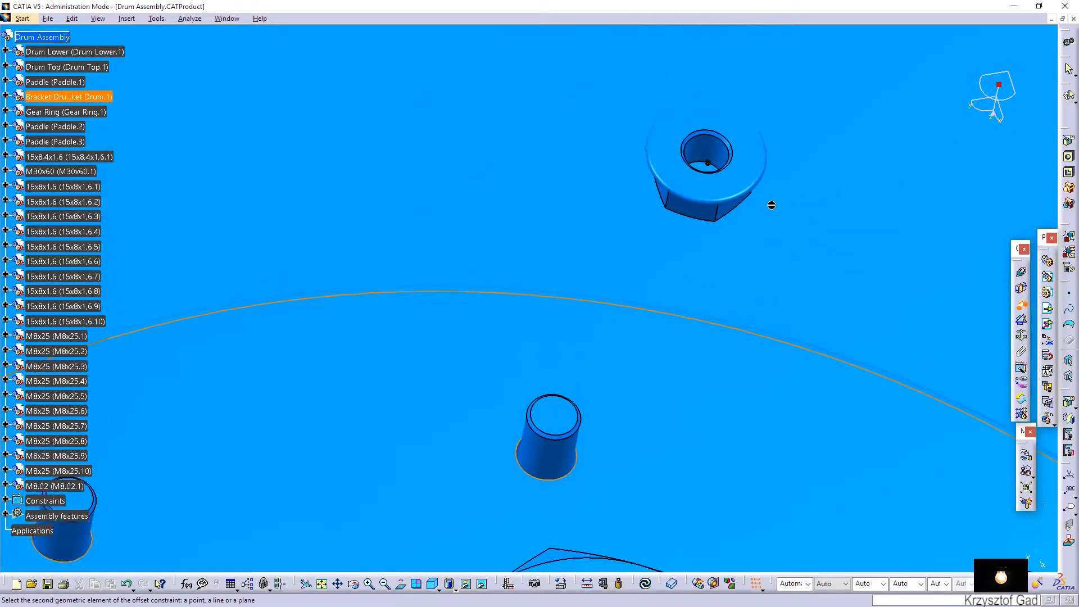
{"action": "left_click", "coordinate": [729, 197]}
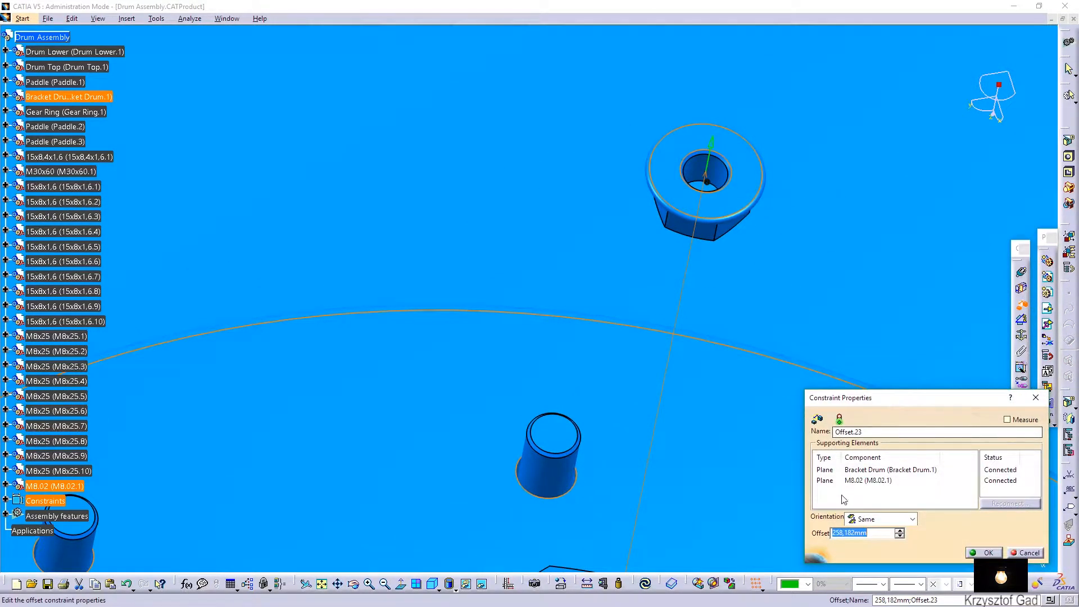
{"action": "left_click", "coordinate": [890, 520]}
{"action": "left_click", "coordinate": [893, 555]}
{"action": "left_click_drag", "start_coordinate": [877, 534], "coordinate": [773, 538]}
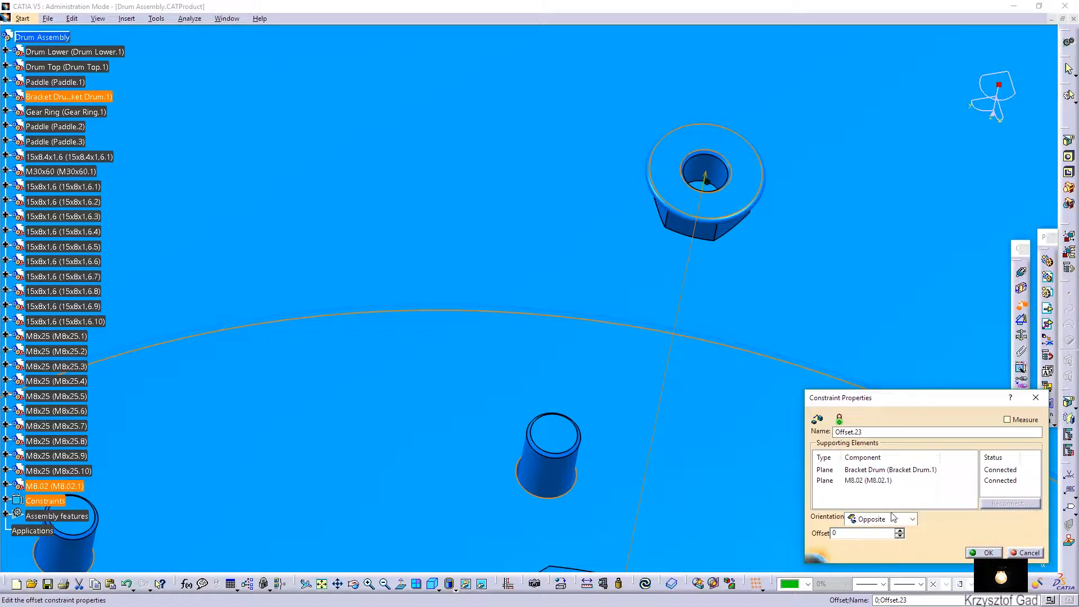
{"action": "left_click", "coordinate": [990, 553]}
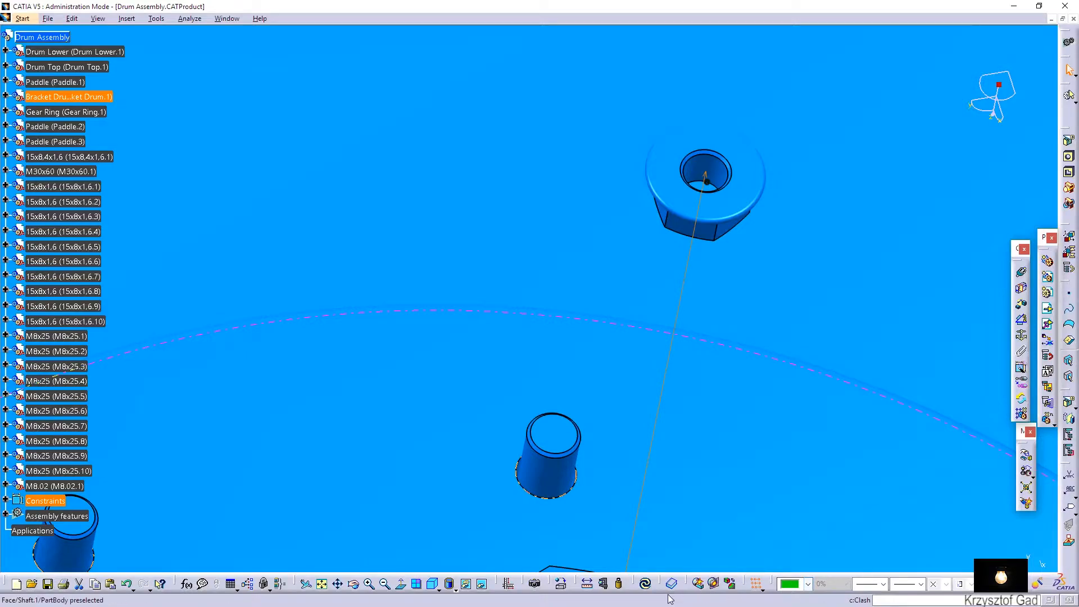
{"action": "left_click", "coordinate": [639, 584]}
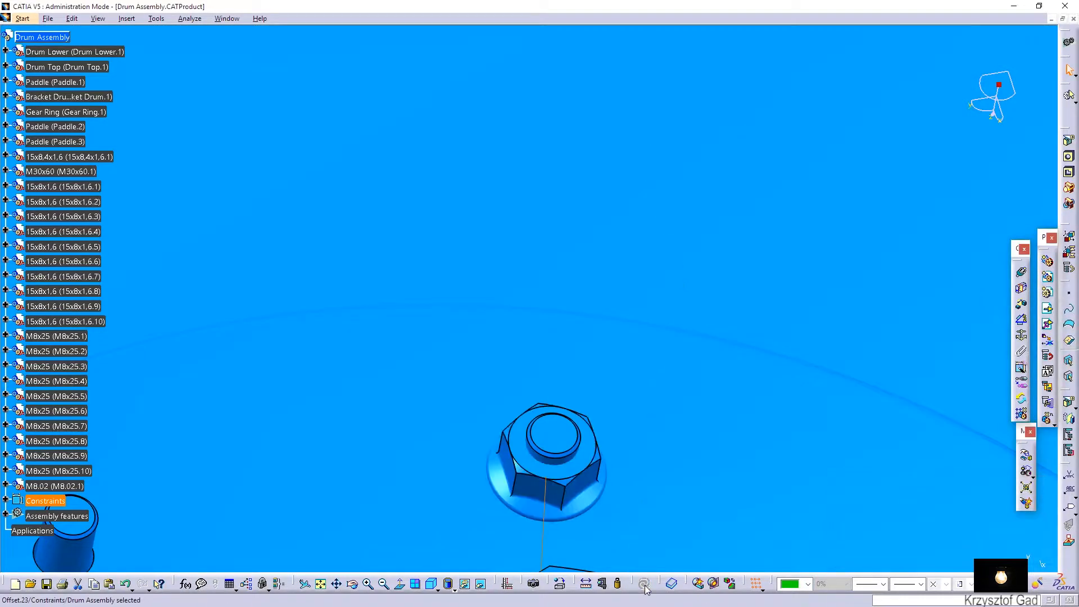
Instantiate the M8.02 nut on the circular bolt-hole pattern so all 10 base bolts get one, re-using the original component first
{"action": "scroll", "coordinate": [645, 589], "scroll_direction": "down", "scroll_amount": 6}
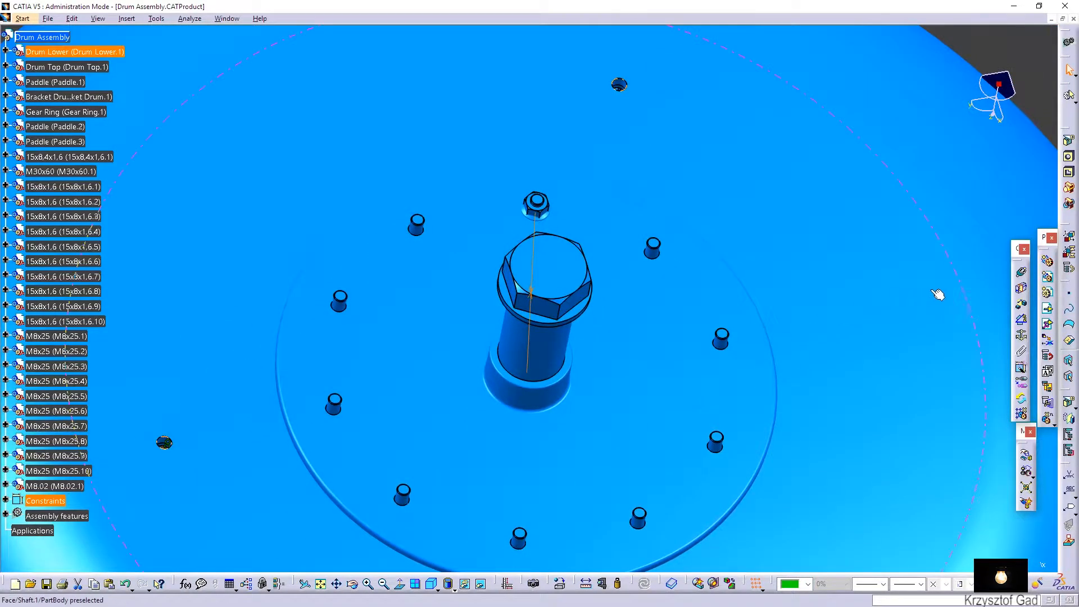
{"action": "left_click", "coordinate": [1022, 416]}
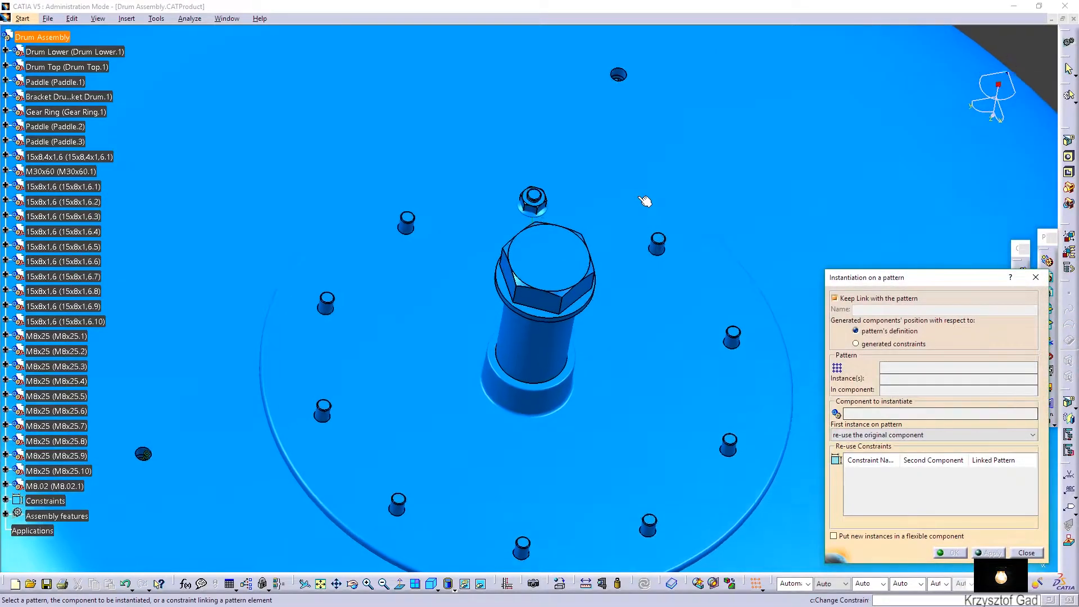
{"action": "left_click", "coordinate": [533, 203]}
{"action": "scroll", "coordinate": [407, 479], "scroll_direction": "up", "scroll_amount": 5}
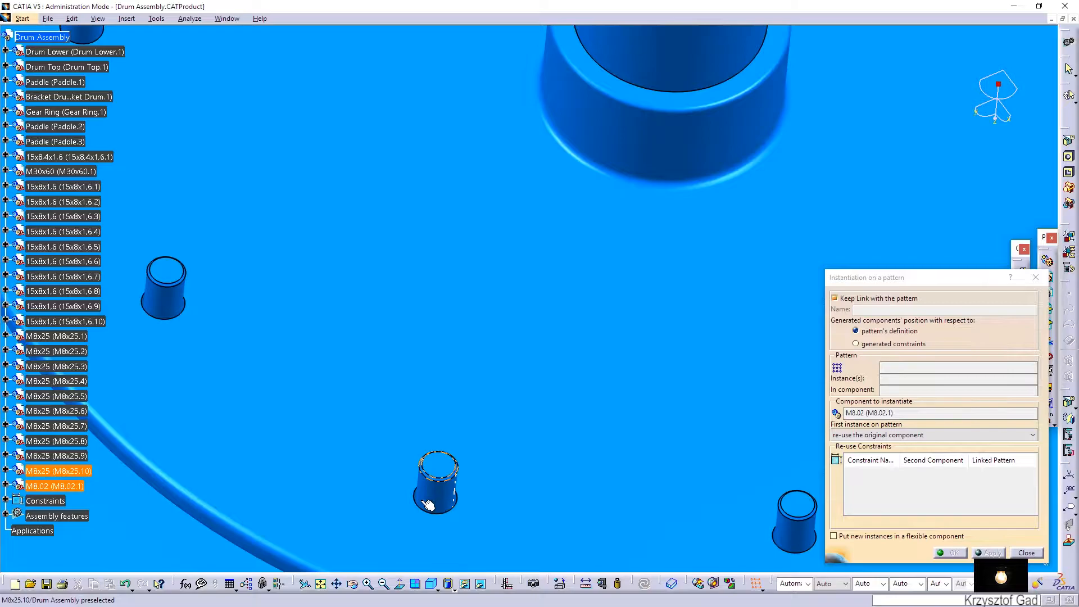
{"action": "scroll", "coordinate": [423, 501], "scroll_direction": "up", "scroll_amount": 5}
{"action": "left_click", "coordinate": [436, 414]}
{"action": "scroll", "coordinate": [436, 415], "scroll_direction": "down", "scroll_amount": 10}
{"action": "middle_click_drag", "start_coordinate": [428, 415], "coordinate": [447, 418]}
{"action": "left_click", "coordinate": [950, 553]}
Insert the existing 15x8,4x1,6 washer part into Drum Assembly and move it near the drum's rim with the compass
{"action": "middle_click_drag", "start_coordinate": [940, 556], "coordinate": [174, 208]}
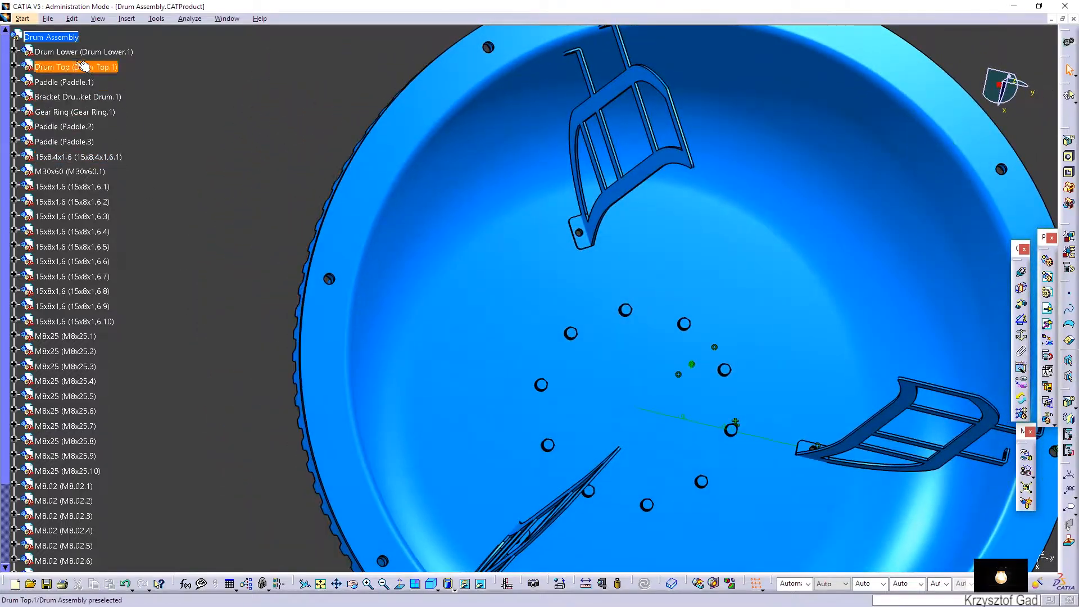
{"action": "right_click", "coordinate": [56, 38]}
{"action": "mouse_move", "coordinate": [68, 209]}
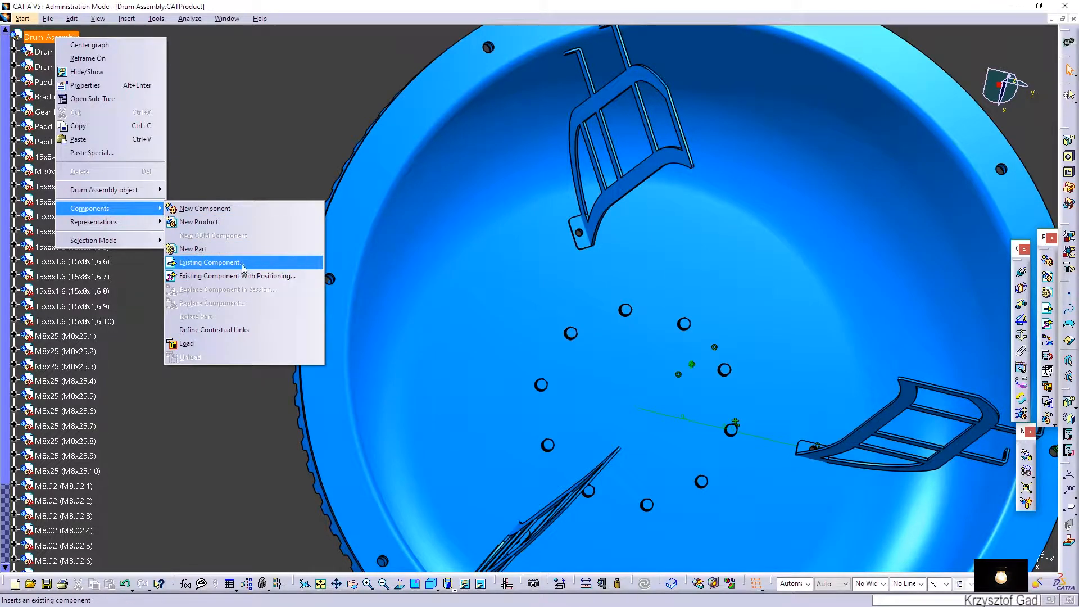
{"action": "left_click", "coordinate": [242, 263]}
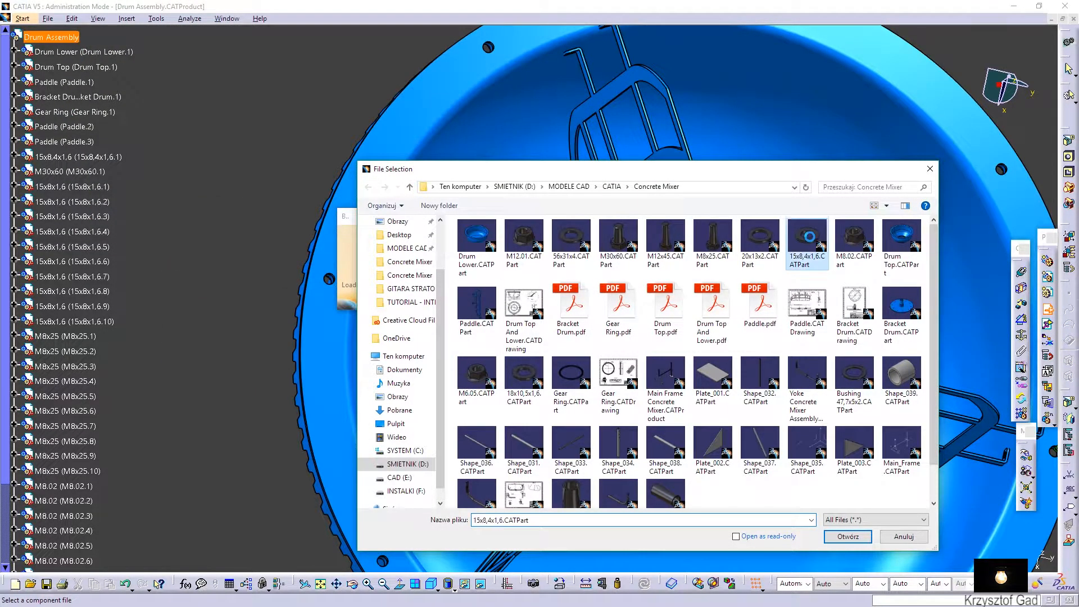
{"action": "double_click", "coordinate": [810, 243]}
{"action": "middle_click_drag", "start_coordinate": [566, 340], "coordinate": [686, 327]}
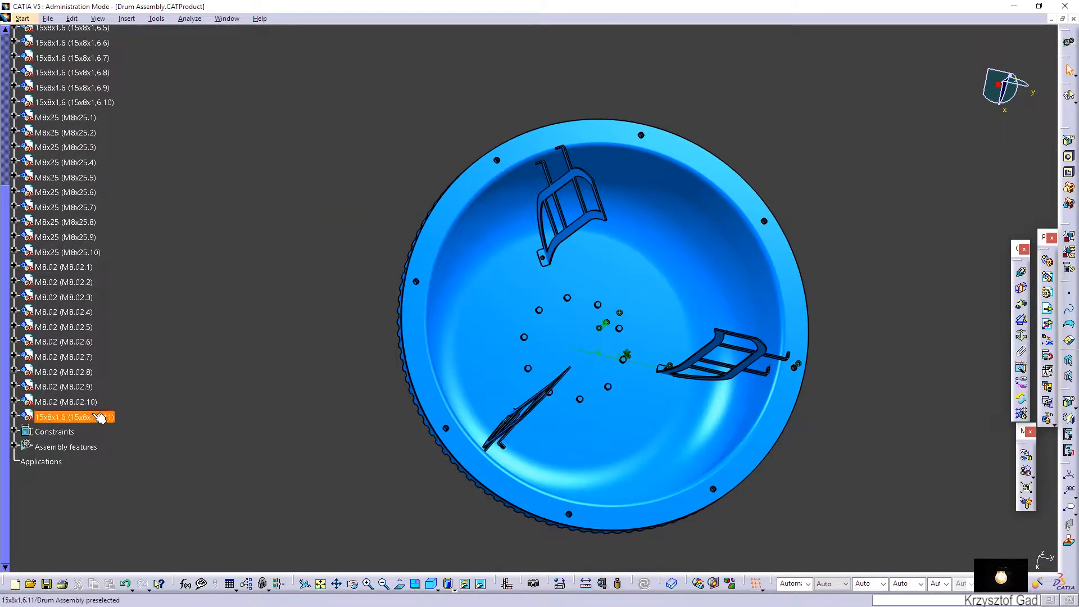
{"action": "middle_click_drag", "start_coordinate": [450, 464], "coordinate": [529, 400]}
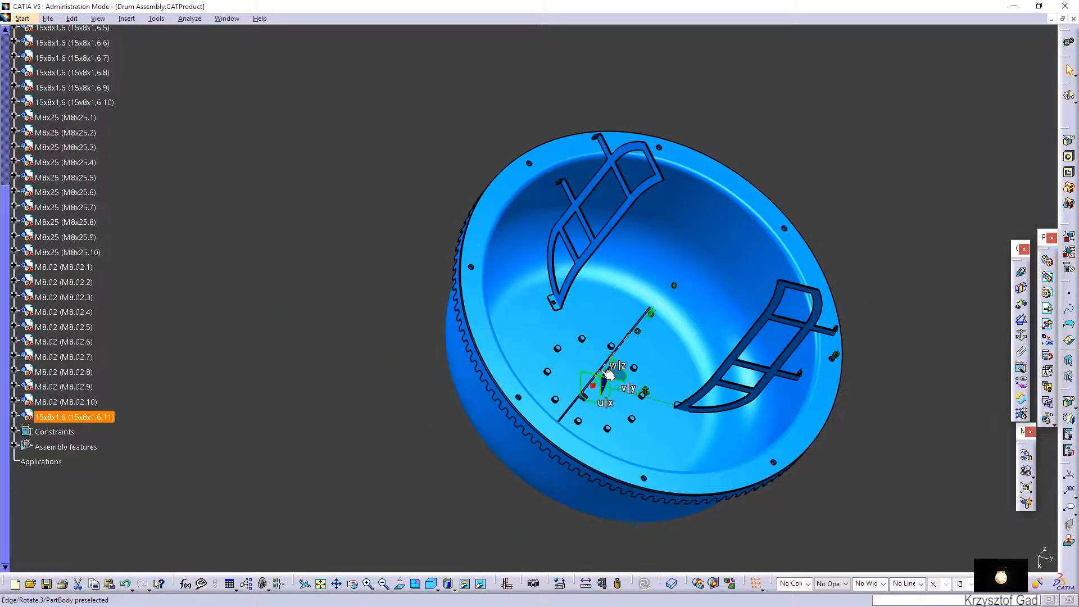
{"action": "left_click_drag", "start_coordinate": [605, 374], "coordinate": [757, 209]}
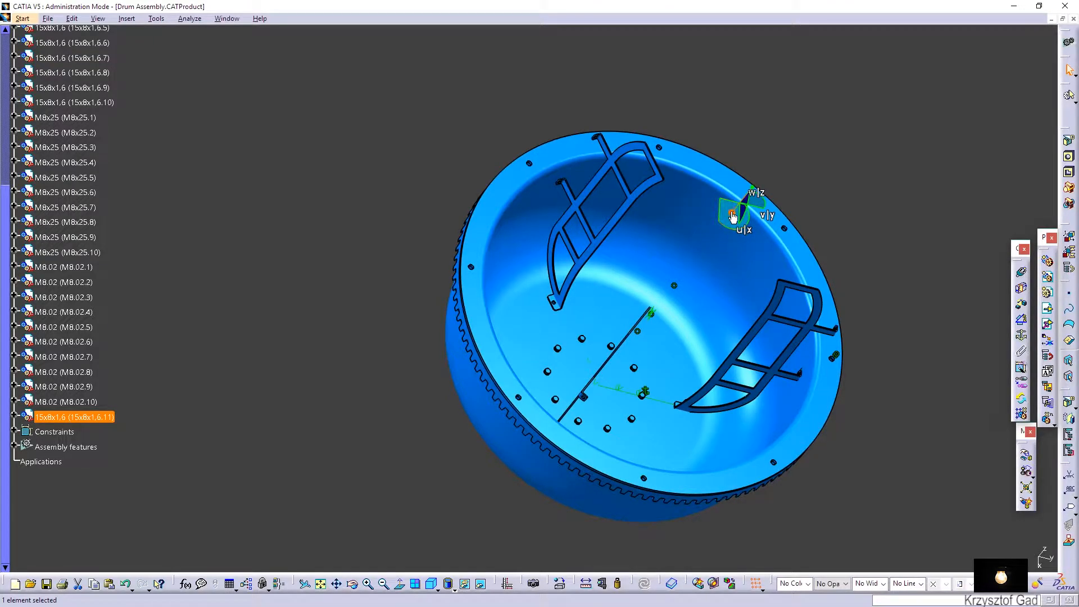
{"action": "left_click", "coordinate": [846, 247]}
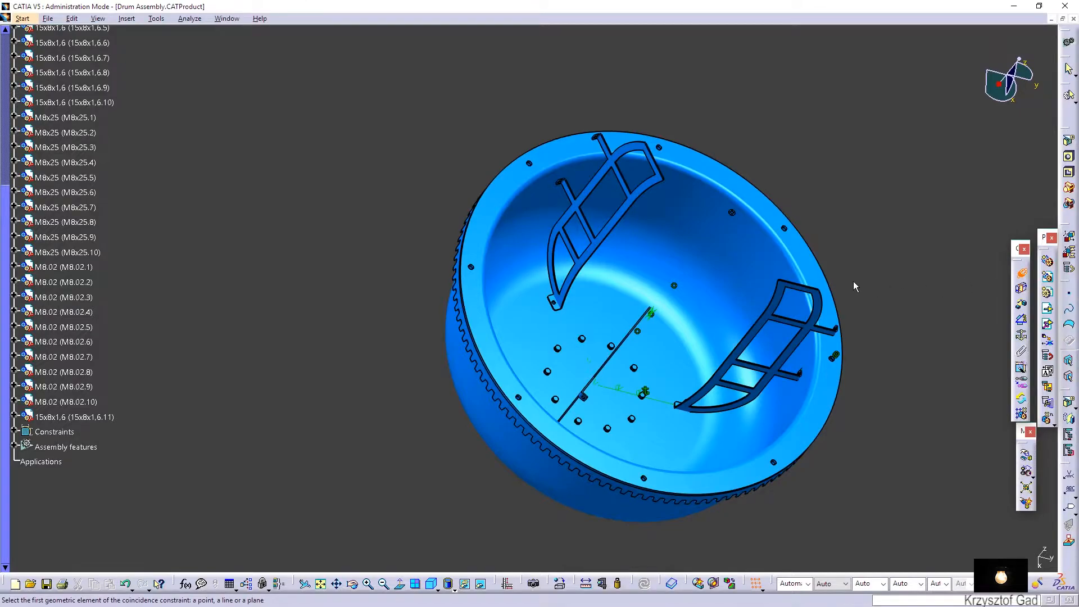
{"action": "scroll", "coordinate": [855, 283], "scroll_direction": "up", "scroll_amount": 10}
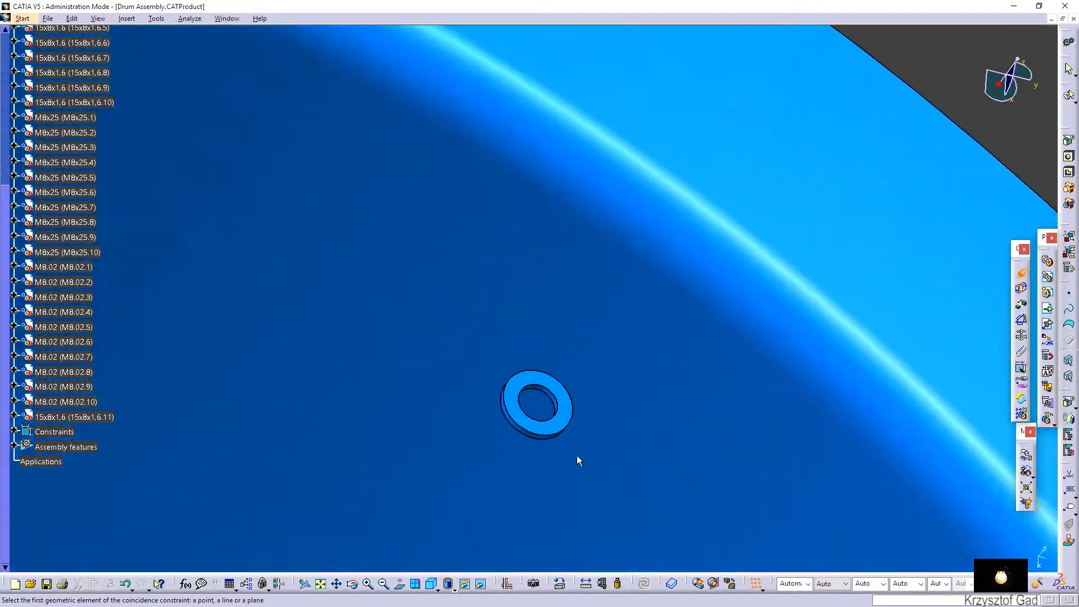
Make the newly inserted 15x8x1,6 washer's axis coincident with the Drum Lower hole at a paddle's mounting foot
{"action": "middle_click_drag", "start_coordinate": [578, 459], "coordinate": [509, 456]}
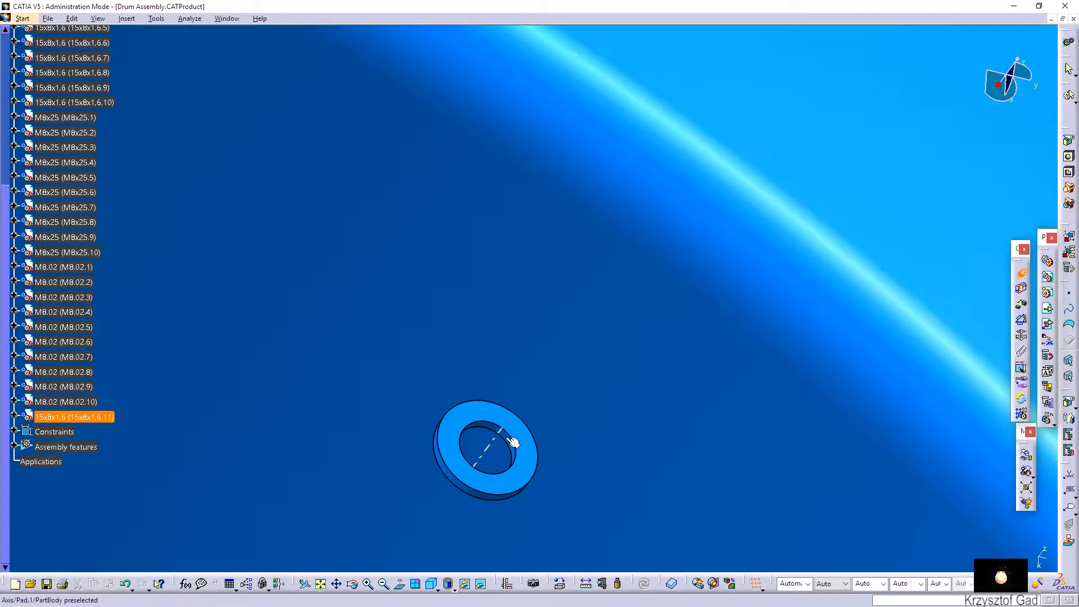
{"action": "scroll", "coordinate": [505, 438], "scroll_direction": "down", "scroll_amount": 8}
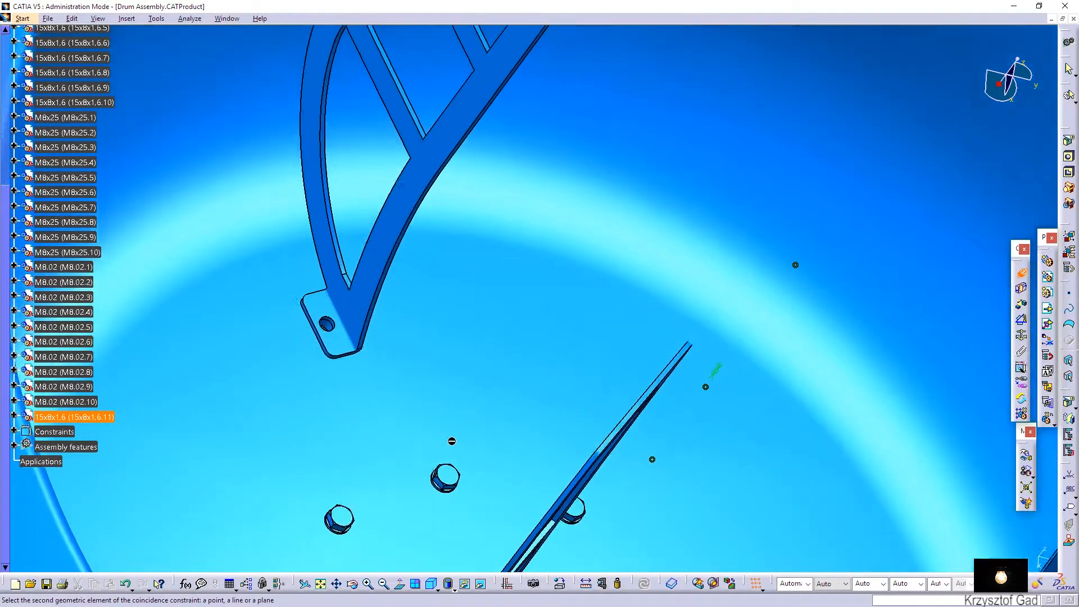
{"action": "scroll", "coordinate": [453, 441], "scroll_direction": "up", "scroll_amount": 4}
{"action": "middle_click_drag", "start_coordinate": [421, 425], "coordinate": [585, 439]}
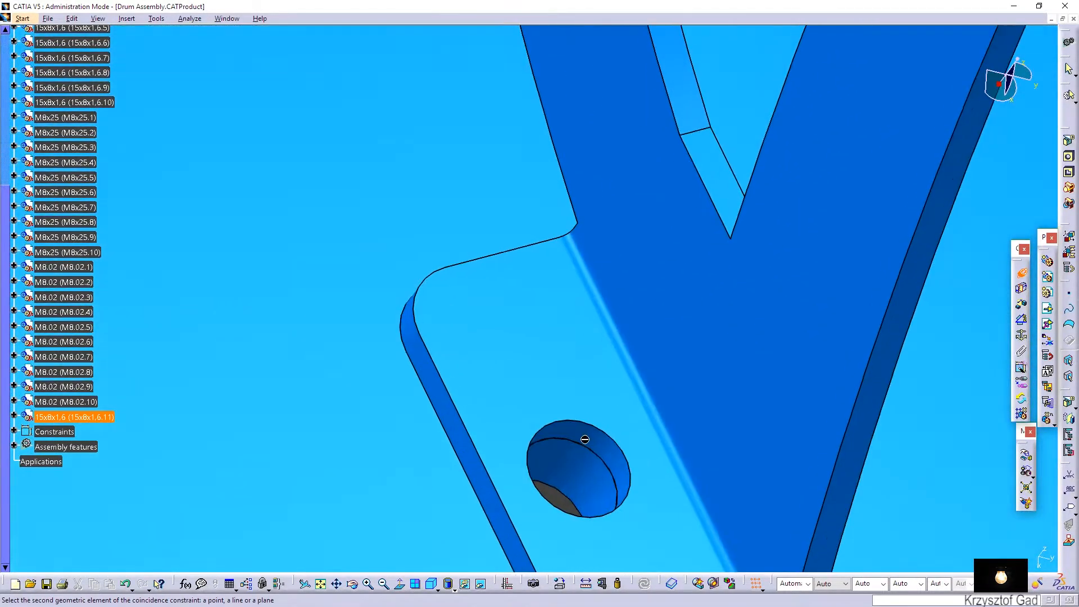
{"action": "left_click", "coordinate": [585, 484]}
{"action": "left_click", "coordinate": [609, 474]}
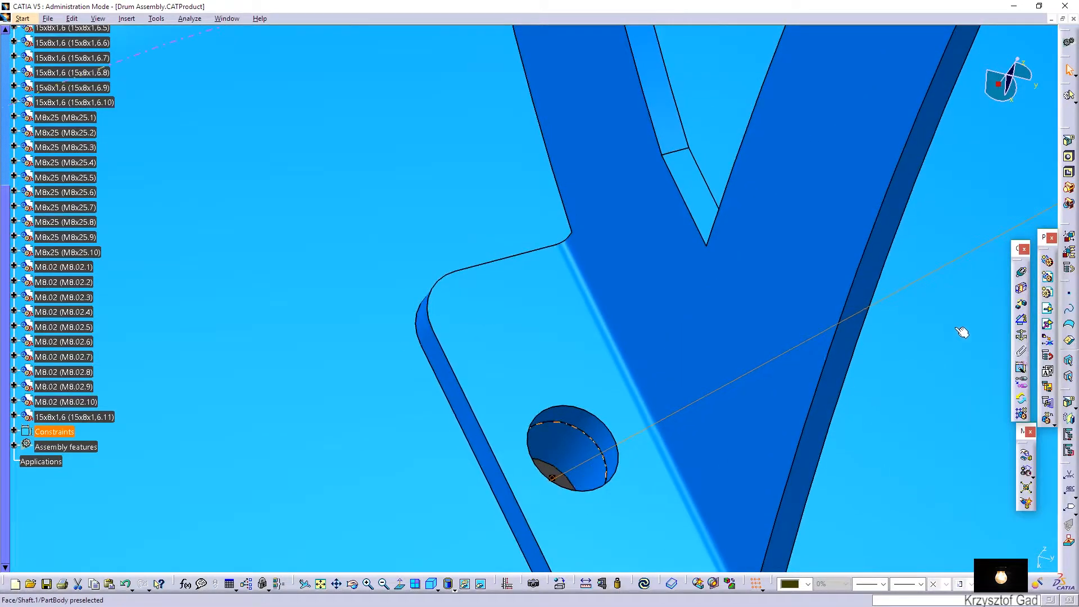
Seat the 15x8x1,6 washer on the paddle's mounting face with an Opposite-orientation offset constraint and update the assembly
{"action": "left_click", "coordinate": [1022, 306]}
{"action": "left_click", "coordinate": [553, 364]}
{"action": "scroll", "coordinate": [554, 363], "scroll_direction": "down", "scroll_amount": 10}
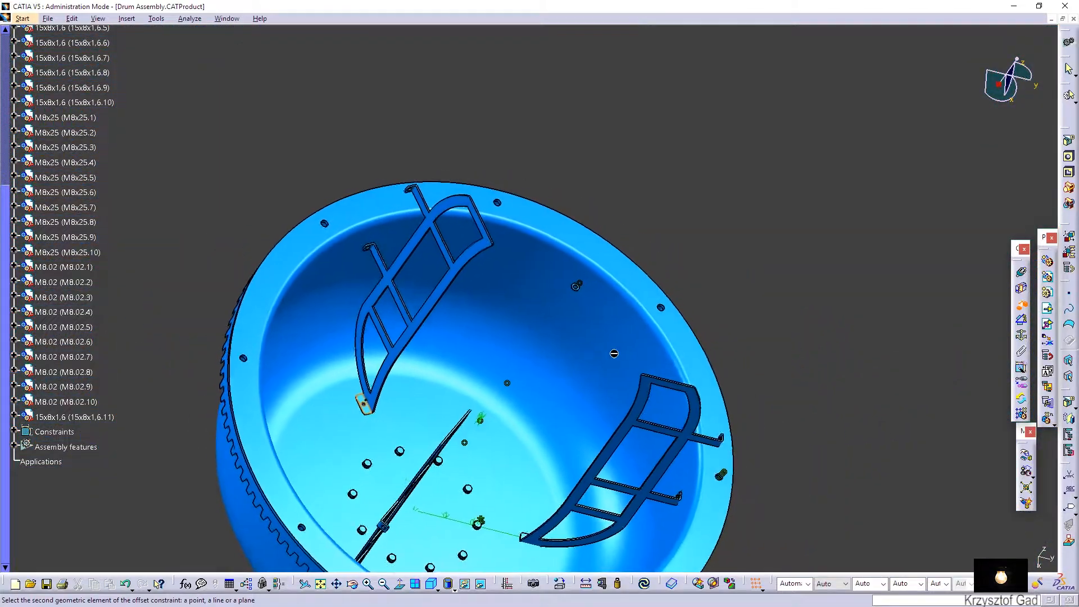
{"action": "scroll", "coordinate": [614, 355], "scroll_direction": "up", "scroll_amount": 10}
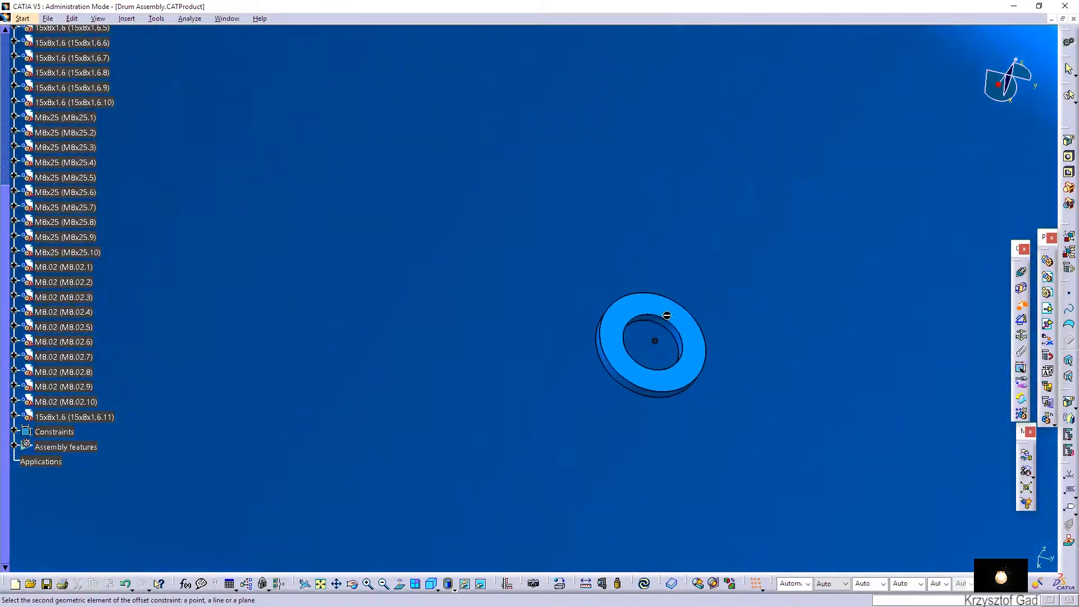
{"action": "left_click", "coordinate": [673, 318]}
{"action": "left_click", "coordinate": [891, 520]}
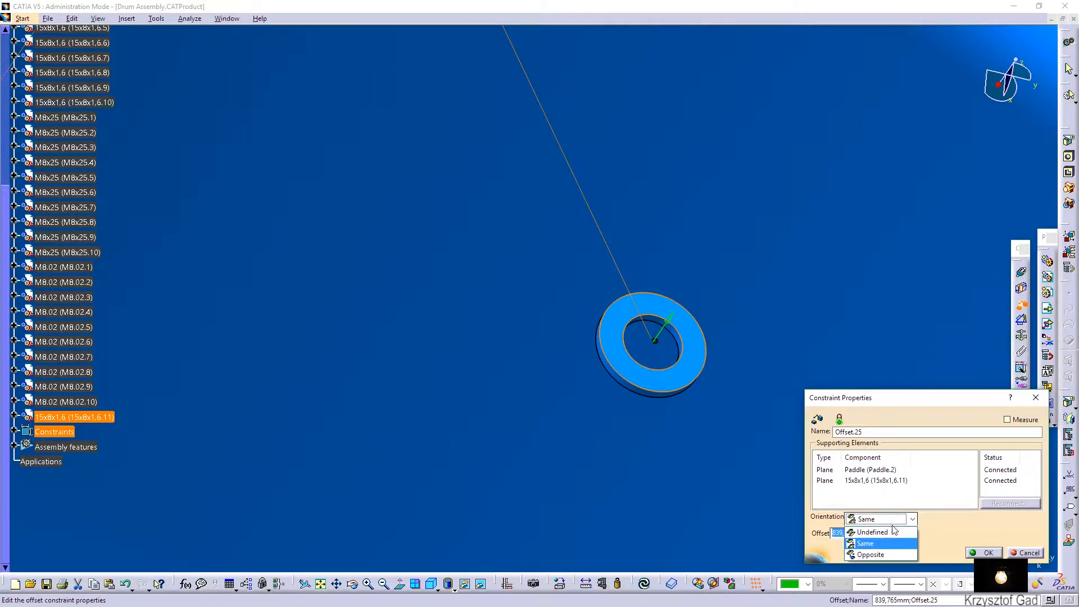
{"action": "left_click", "coordinate": [886, 556]}
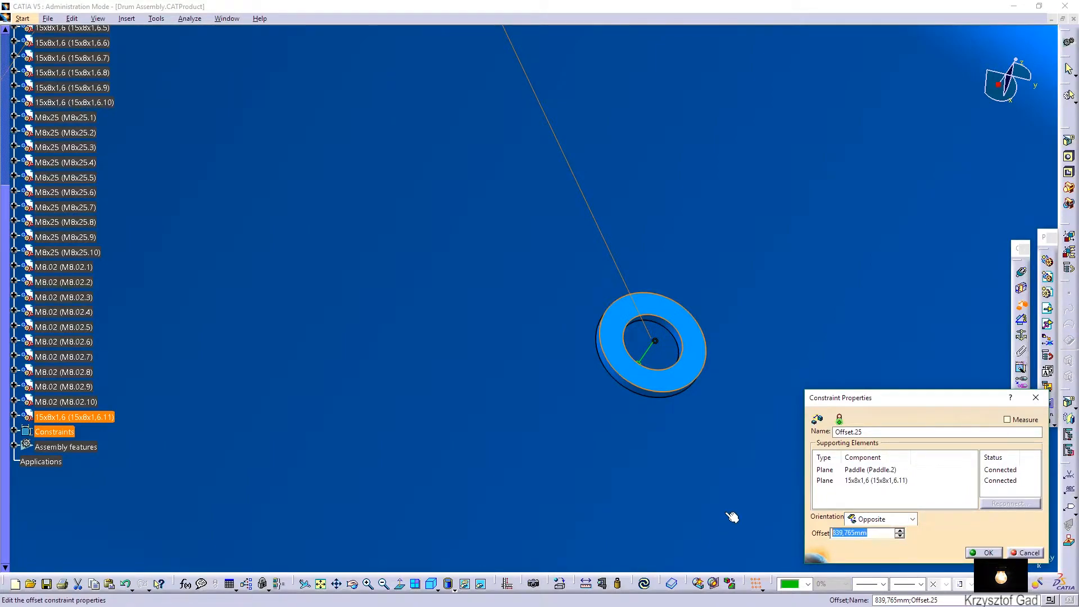
{"action": "left_click", "coordinate": [981, 553]}
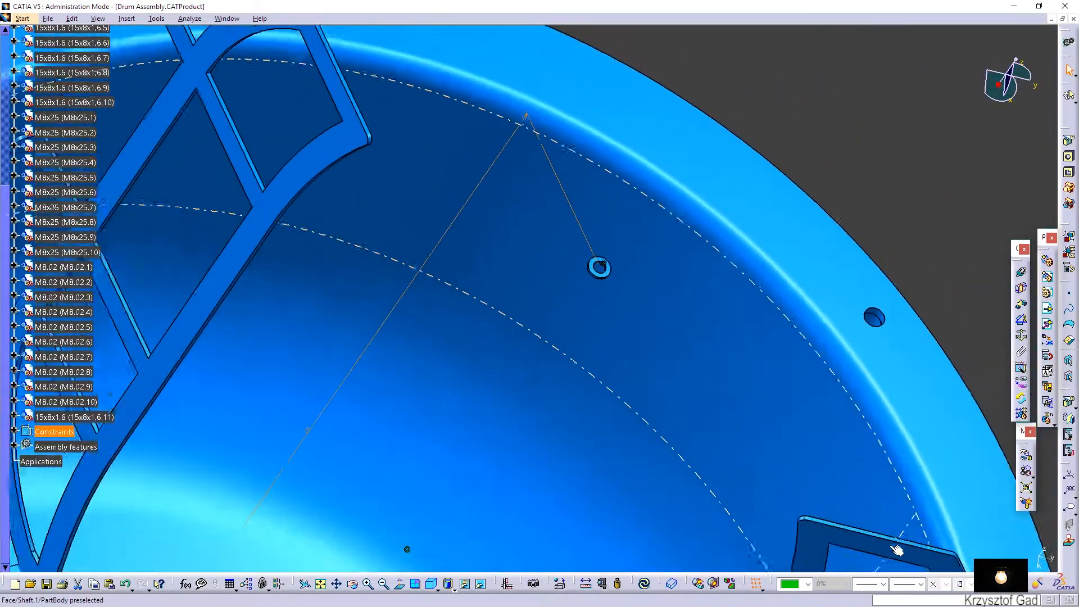
{"action": "scroll", "coordinate": [898, 550], "scroll_direction": "down", "scroll_amount": 5}
{"action": "left_click", "coordinate": [645, 586]}
{"action": "left_click", "coordinate": [884, 267]}
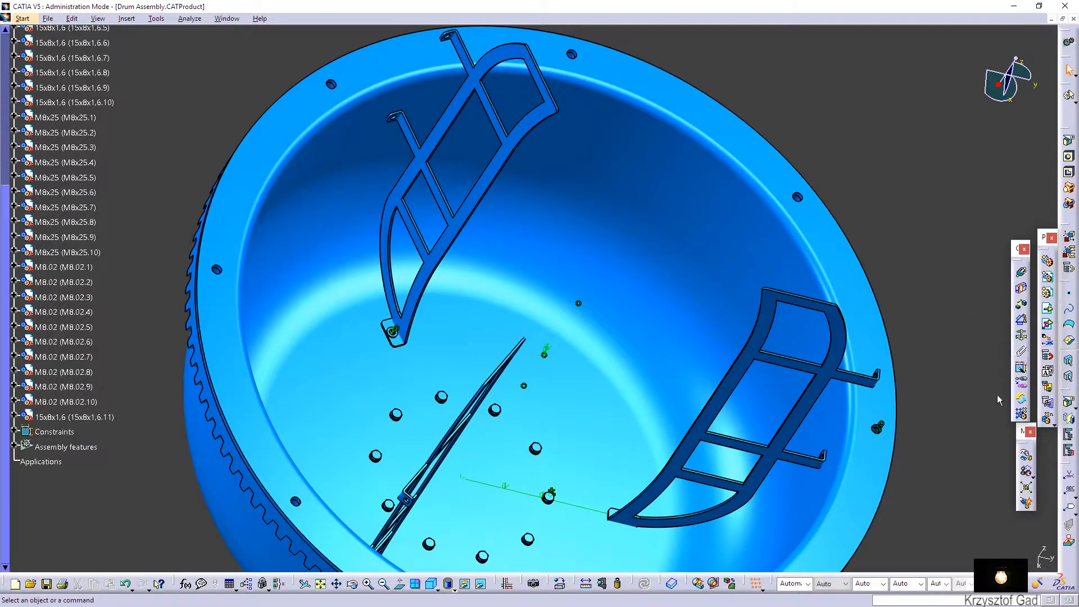
Instantiate the paddle washer on Drum Lower's circular pattern of 3 holes, re-using the original component for the first instance
{"action": "left_click", "coordinate": [1022, 416]}
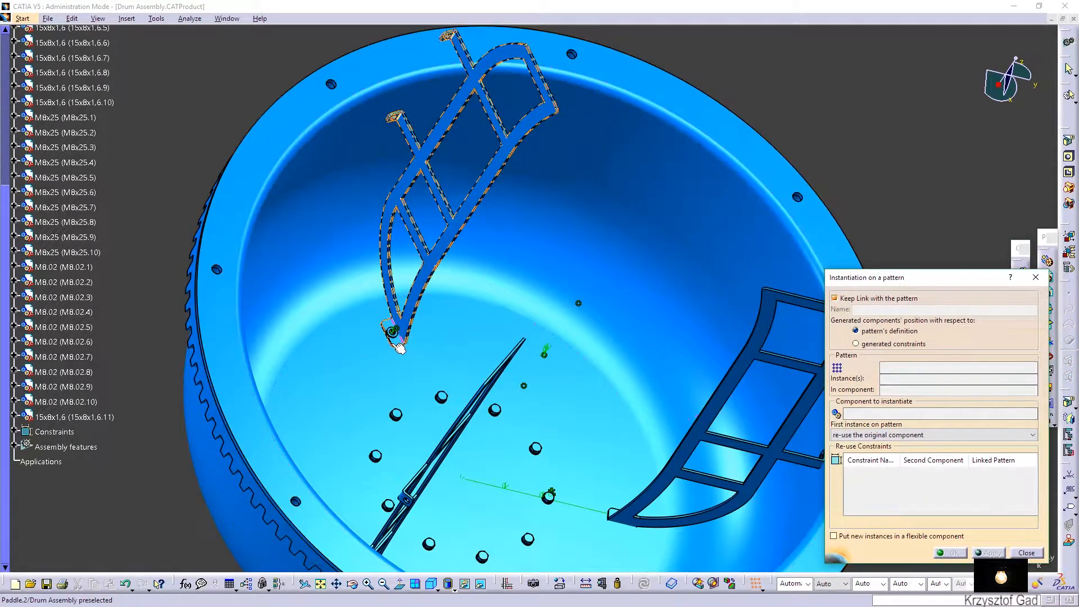
{"action": "left_click", "coordinate": [398, 334]}
{"action": "middle_click_drag", "start_coordinate": [596, 503], "coordinate": [405, 418]}
{"action": "left_click", "coordinate": [386, 393]}
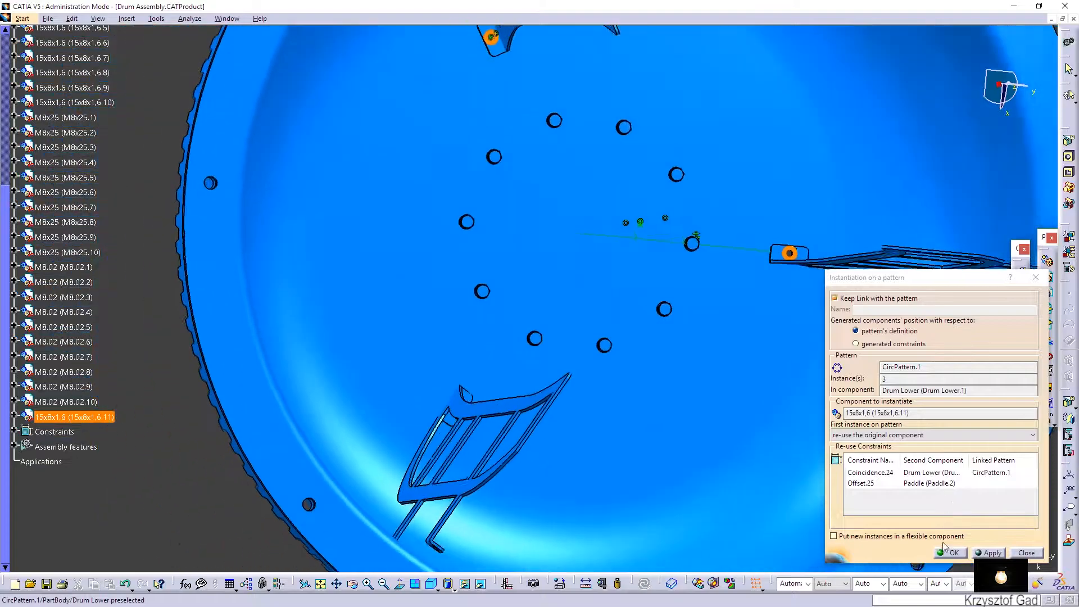
{"action": "left_click", "coordinate": [949, 553]}
{"action": "middle_click_drag", "start_coordinate": [877, 528], "coordinate": [673, 298]}
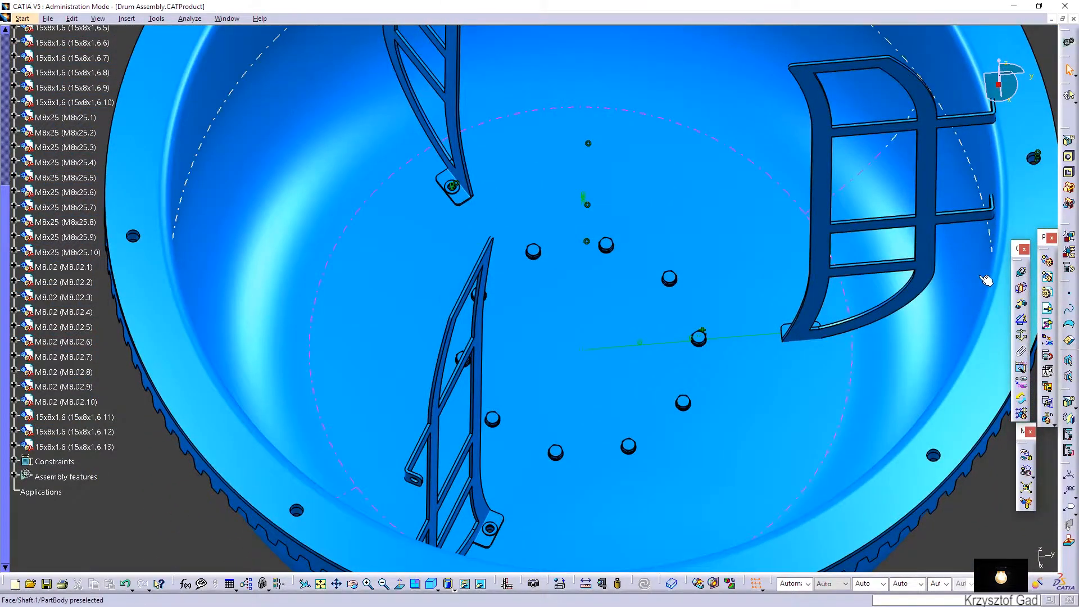
Insert the existing M8x25 bolt part into Drum Assembly and move it clear of the drum's centre
{"action": "scroll", "coordinate": [56, 146], "scroll_direction": "up", "scroll_amount": 6}
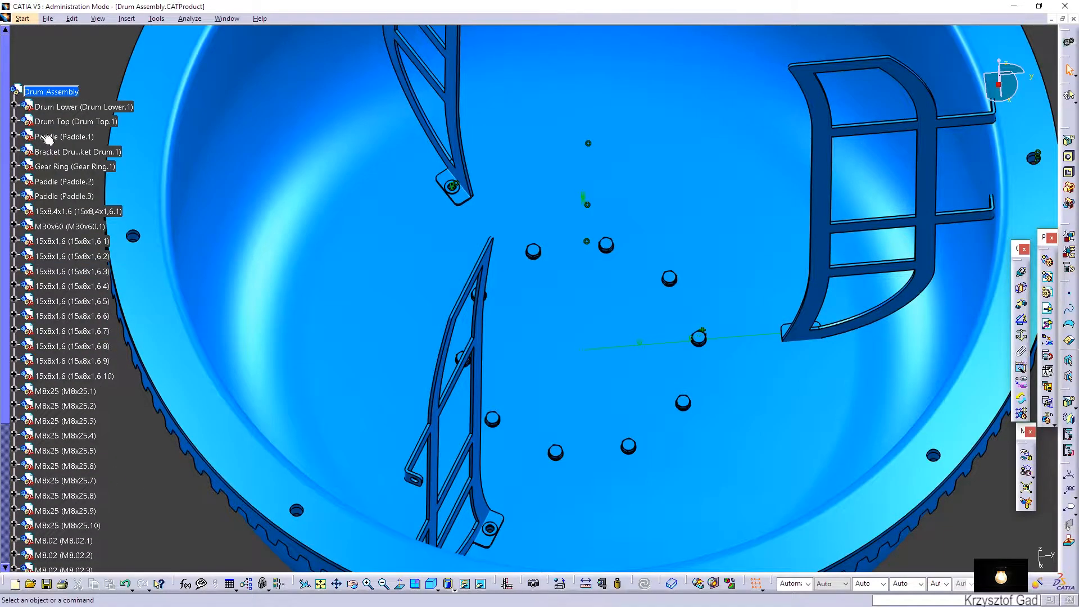
{"action": "right_click", "coordinate": [50, 92]}
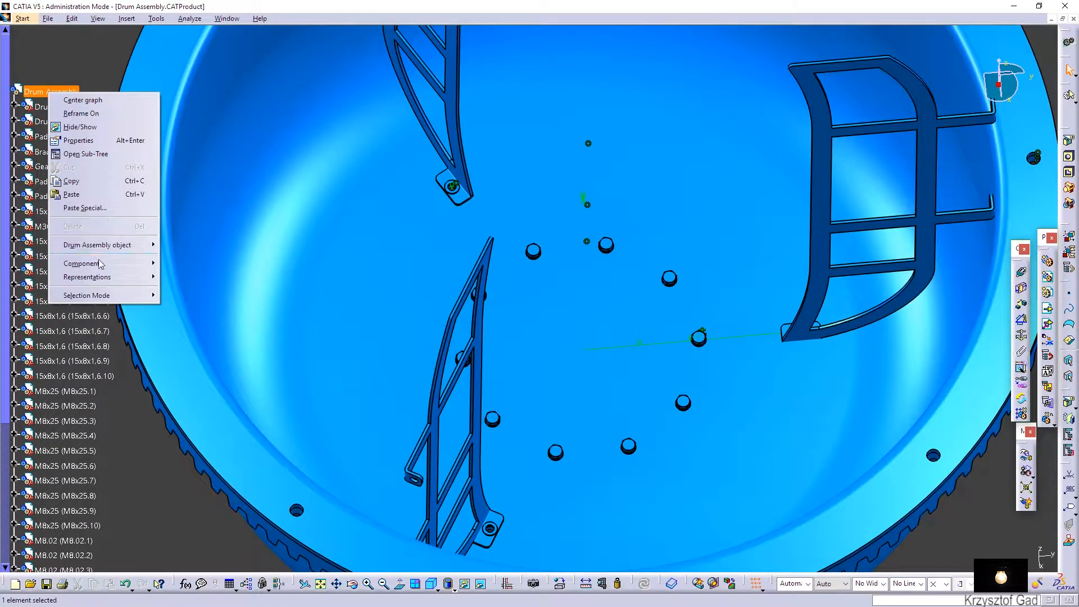
{"action": "mouse_move", "coordinate": [84, 263]}
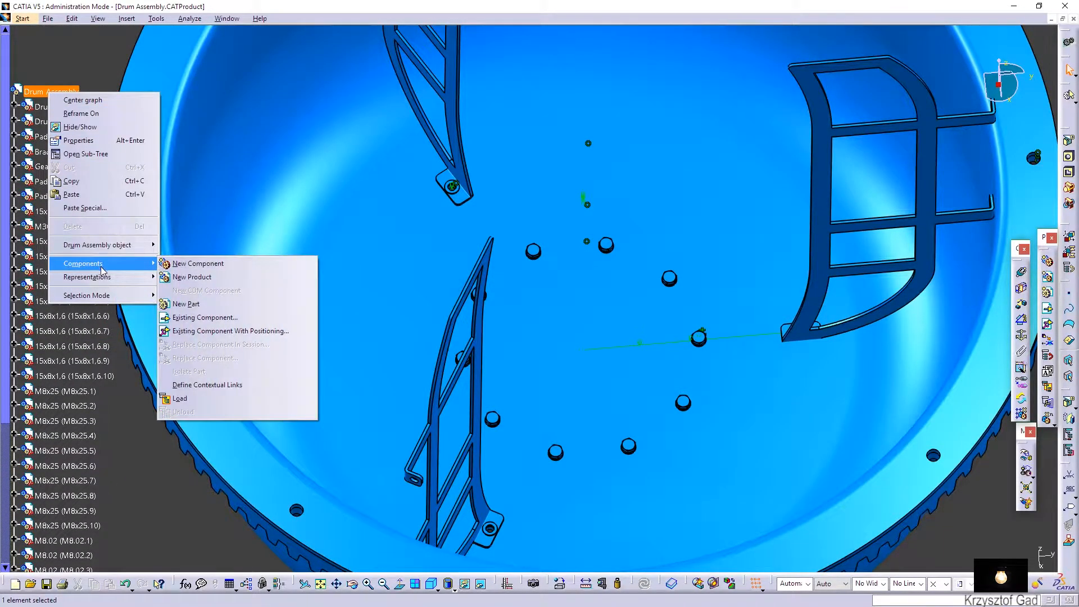
{"action": "left_click", "coordinate": [205, 318]}
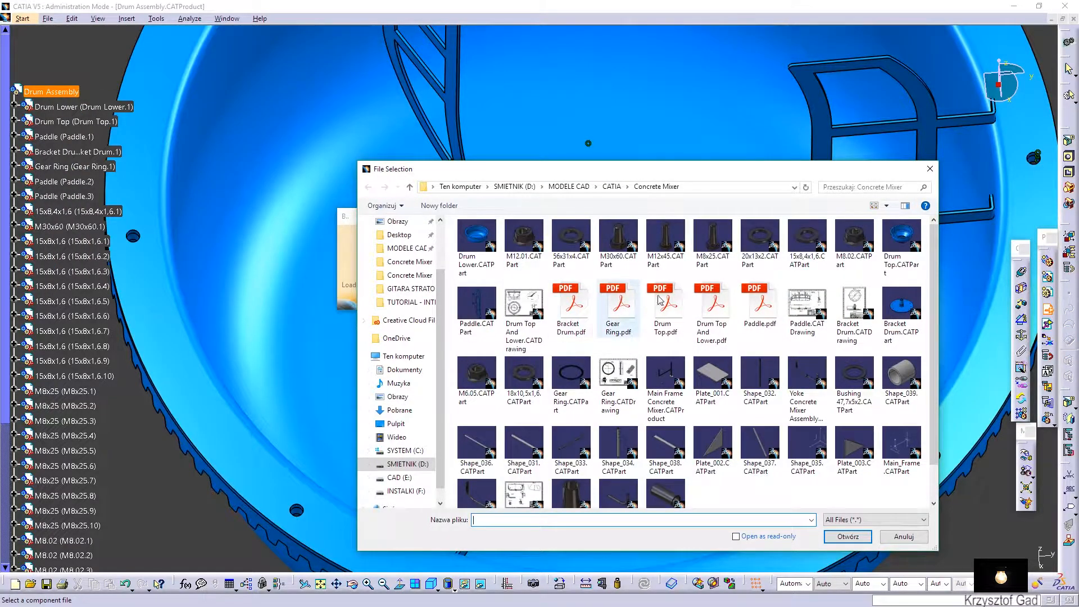
{"action": "double_click", "coordinate": [720, 255]}
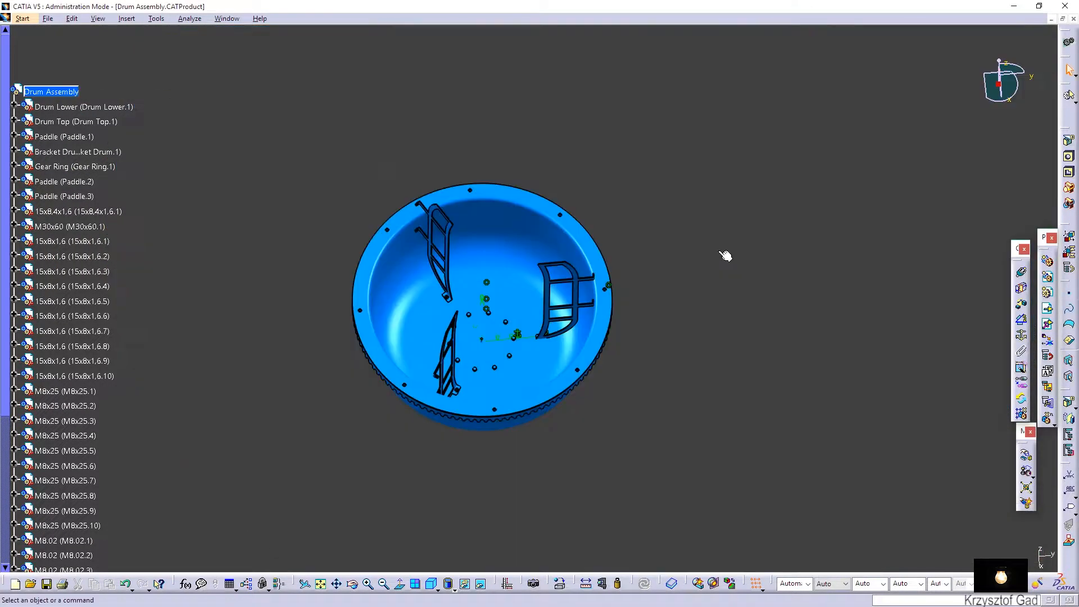
{"action": "scroll", "coordinate": [551, 320], "scroll_direction": "up", "scroll_amount": 10}
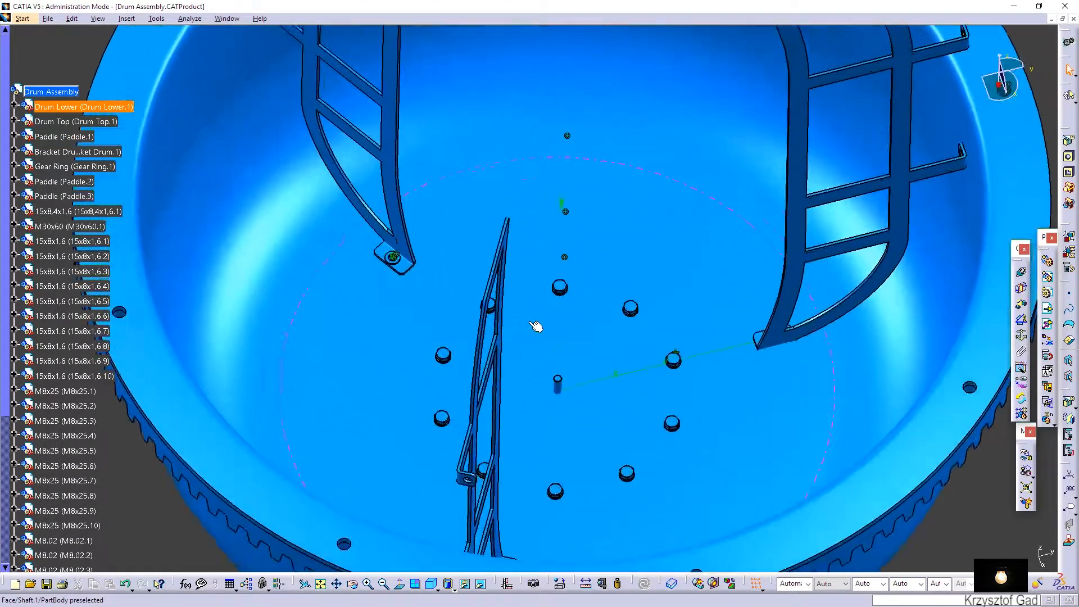
{"action": "middle_click_drag", "start_coordinate": [530, 323], "coordinate": [553, 352]}
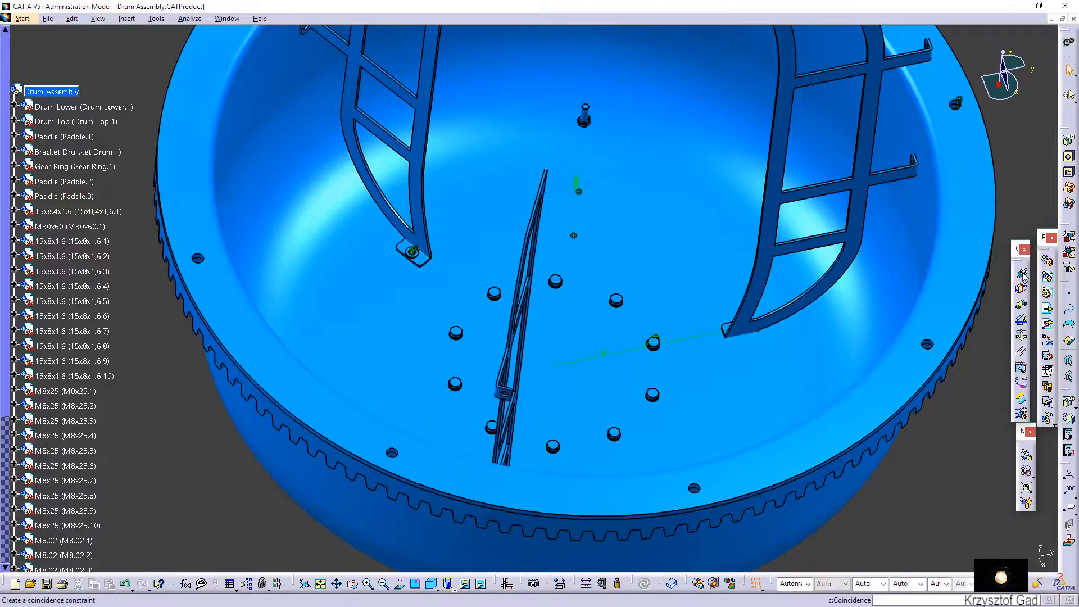
Make the new M8x25 bolt's axis coincident with the Drum Lower hole beneath the paddle washer
{"action": "middle_click_drag", "start_coordinate": [591, 120], "coordinate": [706, 176], "text": "ctrl"}
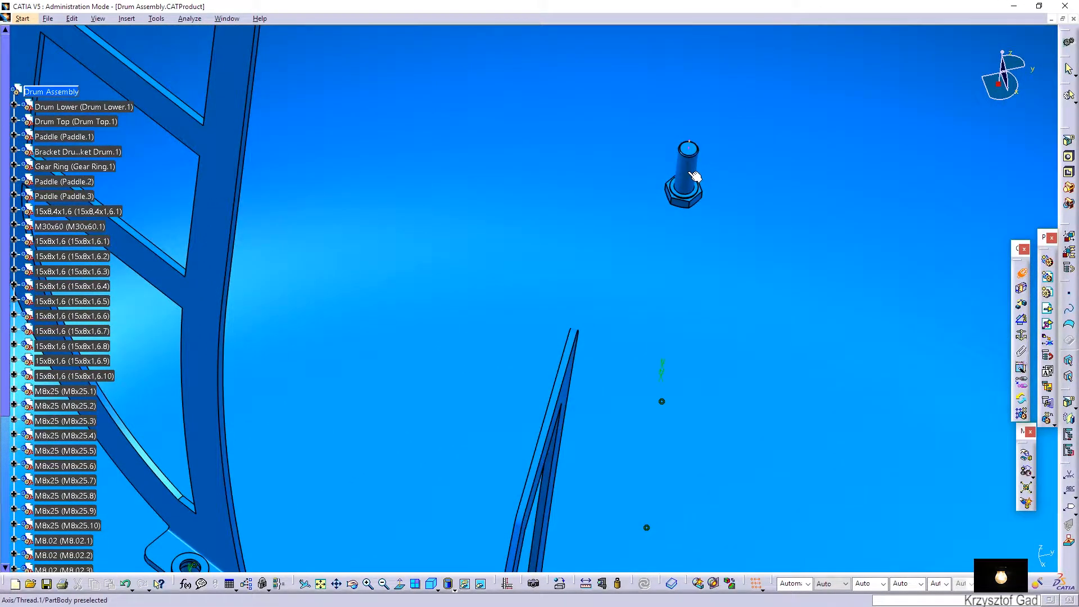
{"action": "middle_click_drag", "start_coordinate": [602, 225], "coordinate": [810, 334]}
{"action": "left_click", "coordinate": [476, 361]}
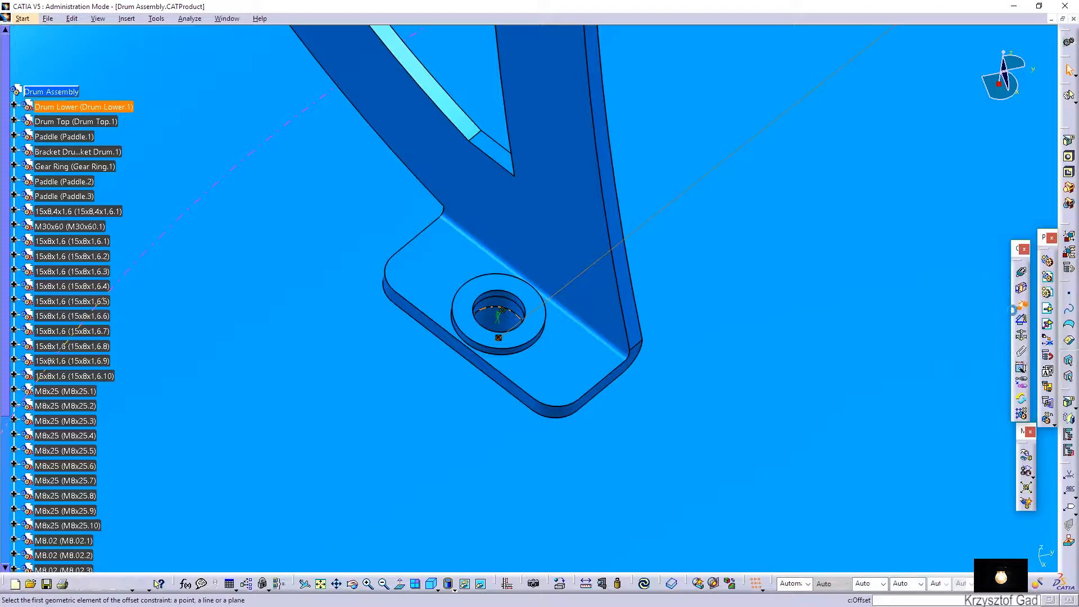
Seat the M8x25 bolt head on the paddle washer with an Opposite-orientation offset constraint and update the assembly
{"action": "middle_click_drag", "start_coordinate": [534, 333], "coordinate": [765, 369], "text": "ctrl"}
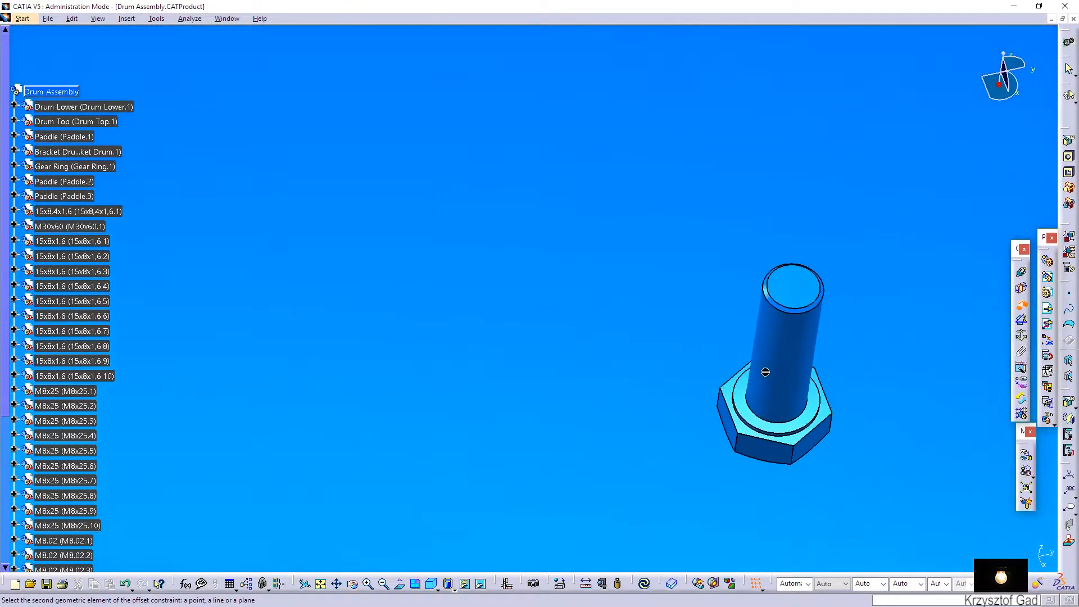
{"action": "left_click", "coordinate": [817, 416]}
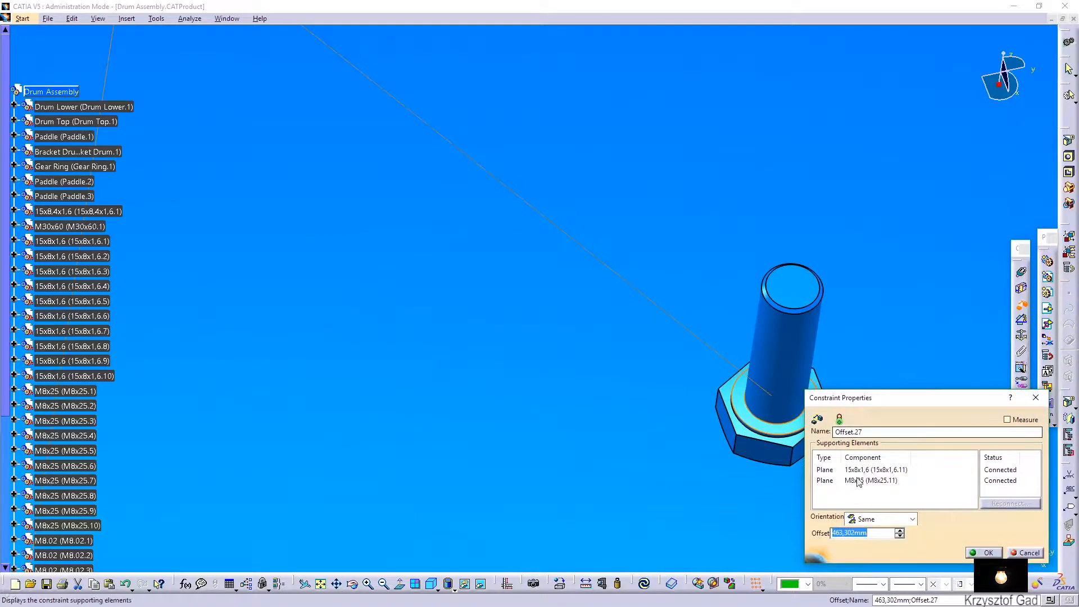
{"action": "left_click", "coordinate": [880, 524]}
{"action": "left_click", "coordinate": [886, 554]}
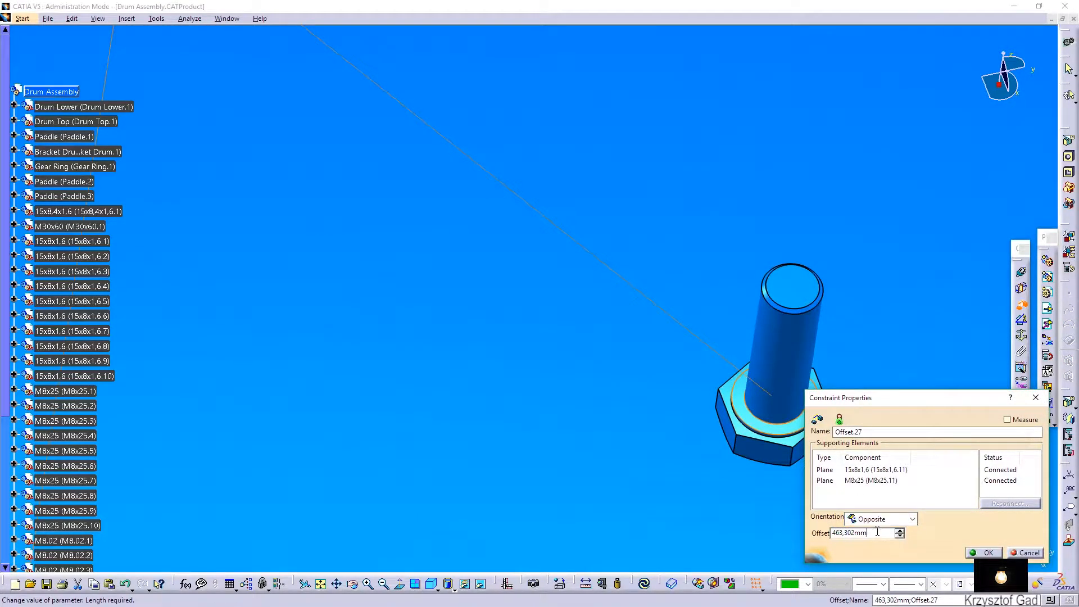
{"action": "left_click", "coordinate": [983, 553]}
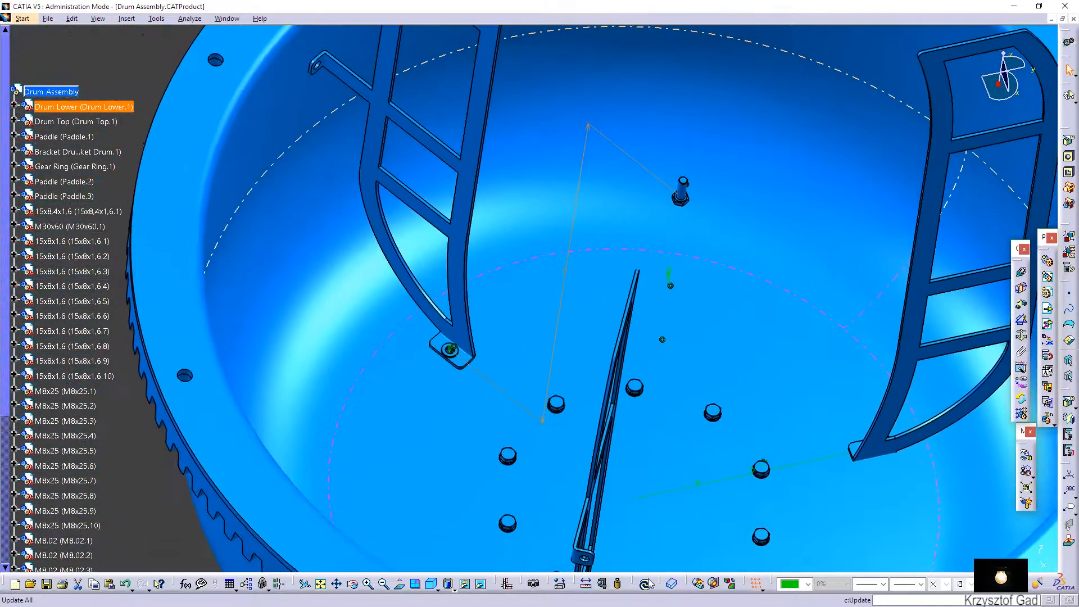
{"action": "left_click", "coordinate": [644, 583]}
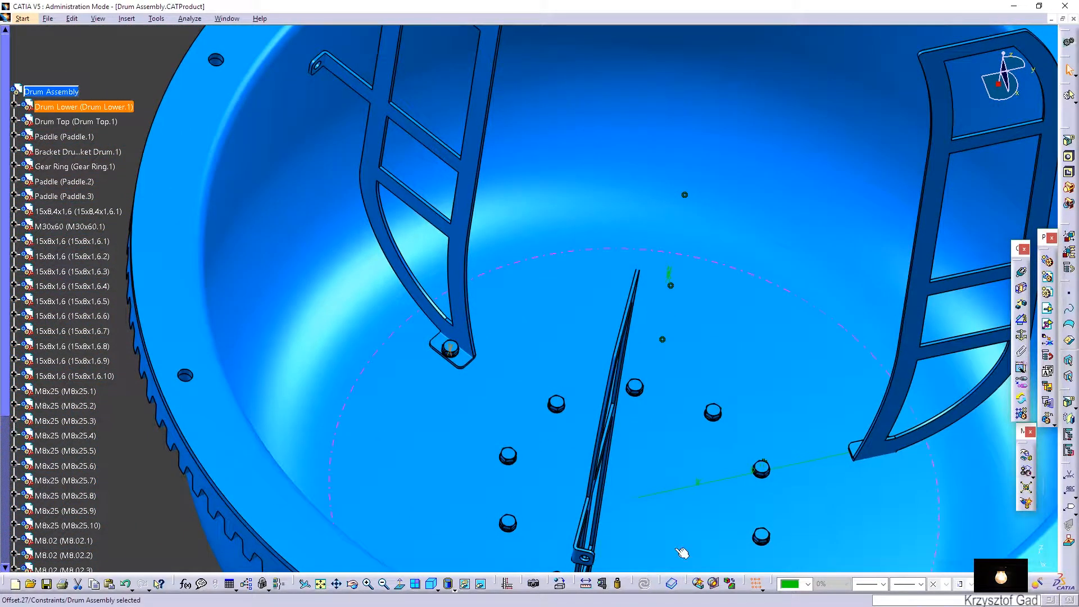
Instantiate the paddle's M8x25 bolt on Drum Lower's circular pattern of 3 holes, re-using the original component first
{"action": "left_click", "coordinate": [1023, 415]}
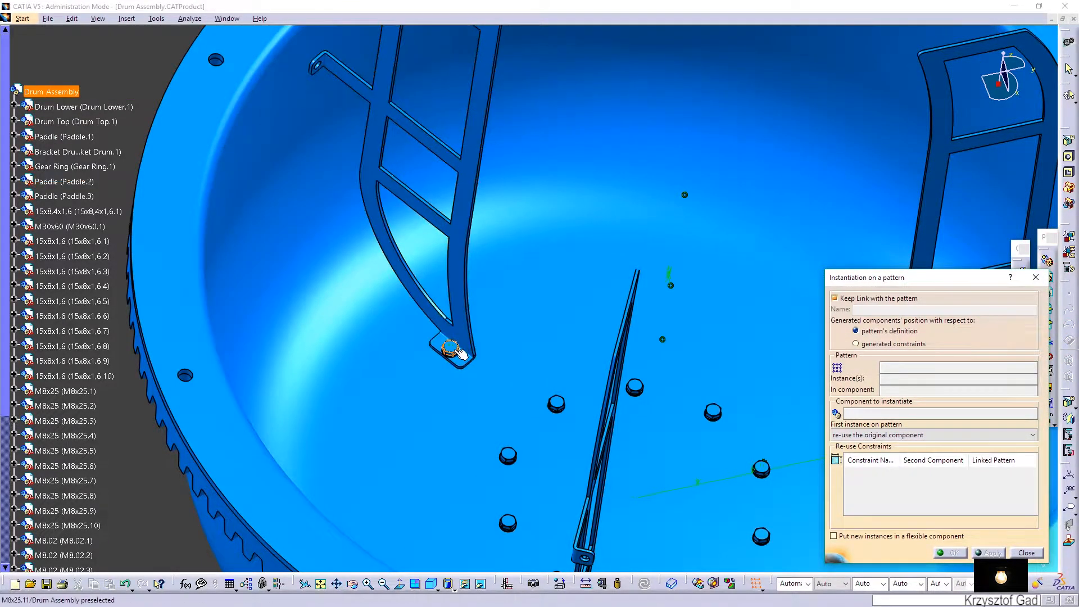
{"action": "left_click", "coordinate": [456, 350]}
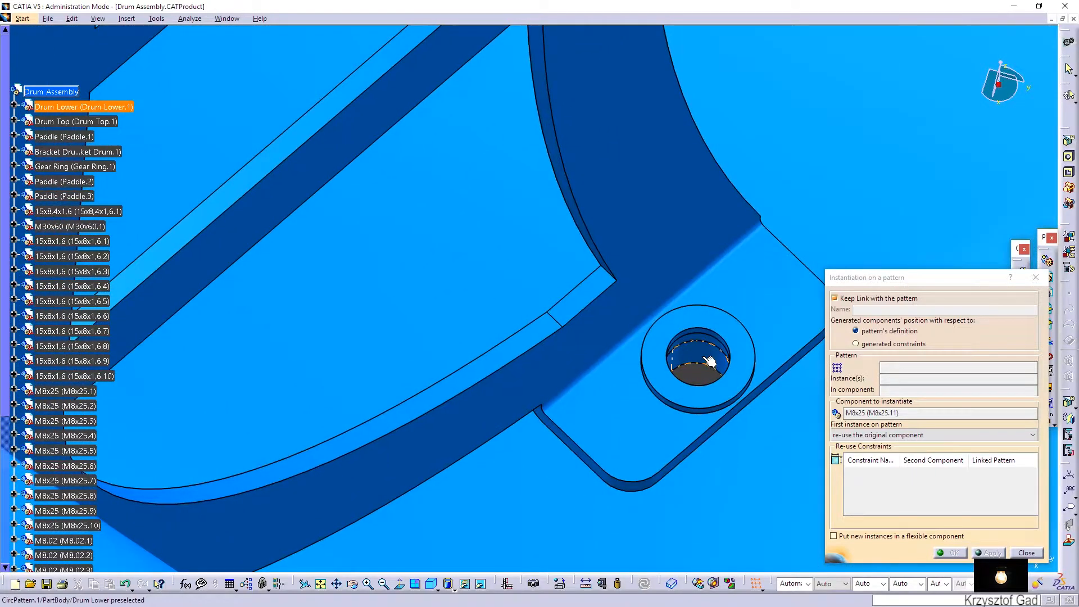
{"action": "left_click", "coordinate": [709, 361]}
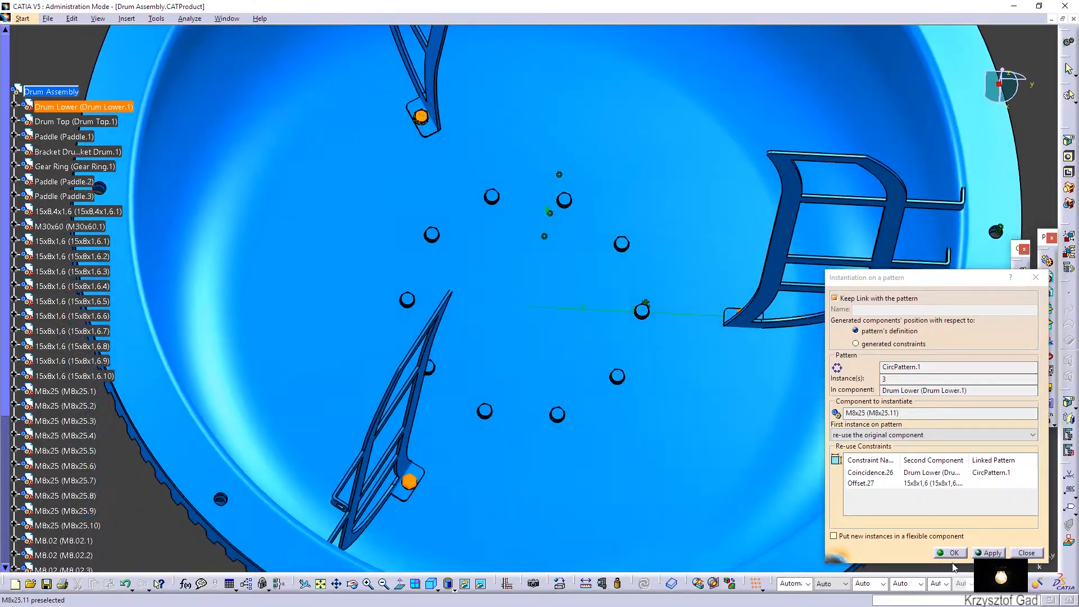
{"action": "left_click", "coordinate": [952, 553]}
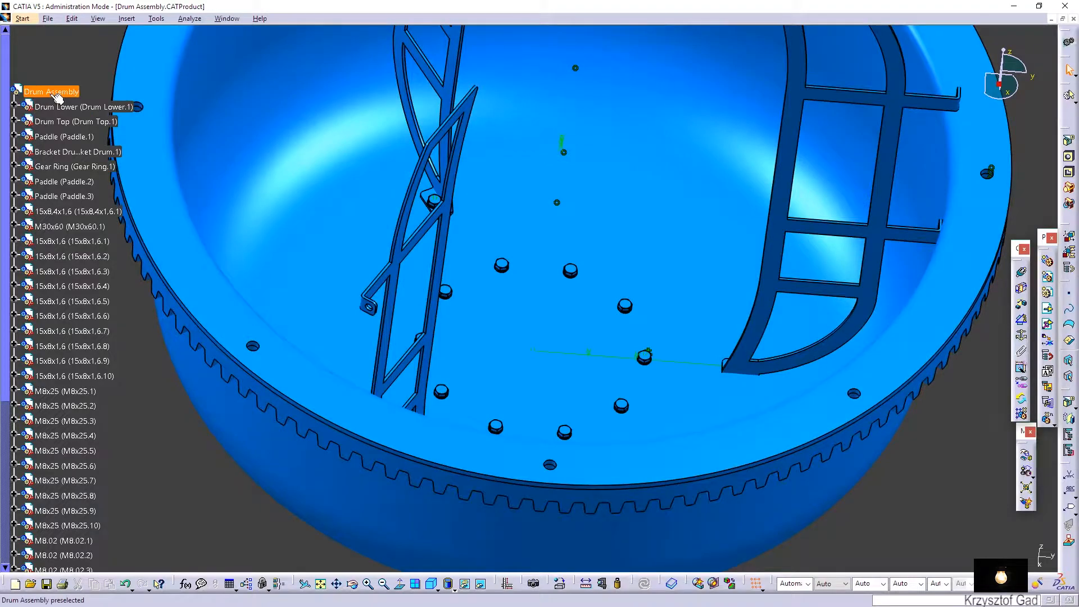
Insert the existing M8.02 nut part into Drum Assembly and move it outside the drum, clear of the bottom
{"action": "right_click", "coordinate": [56, 97]}
{"action": "mouse_move", "coordinate": [81, 270]}
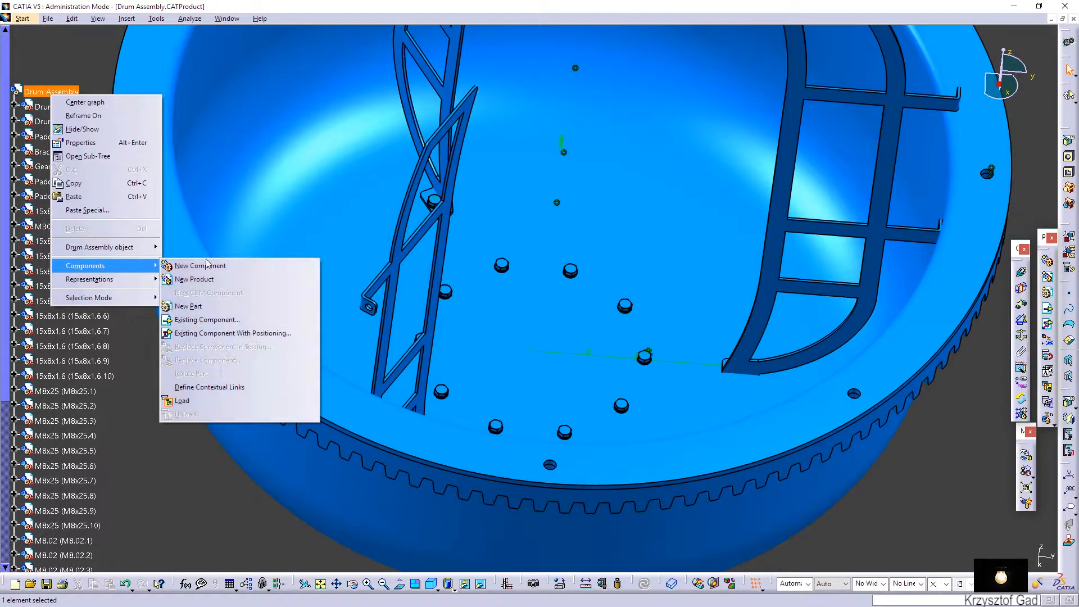
{"action": "left_click", "coordinate": [213, 315]}
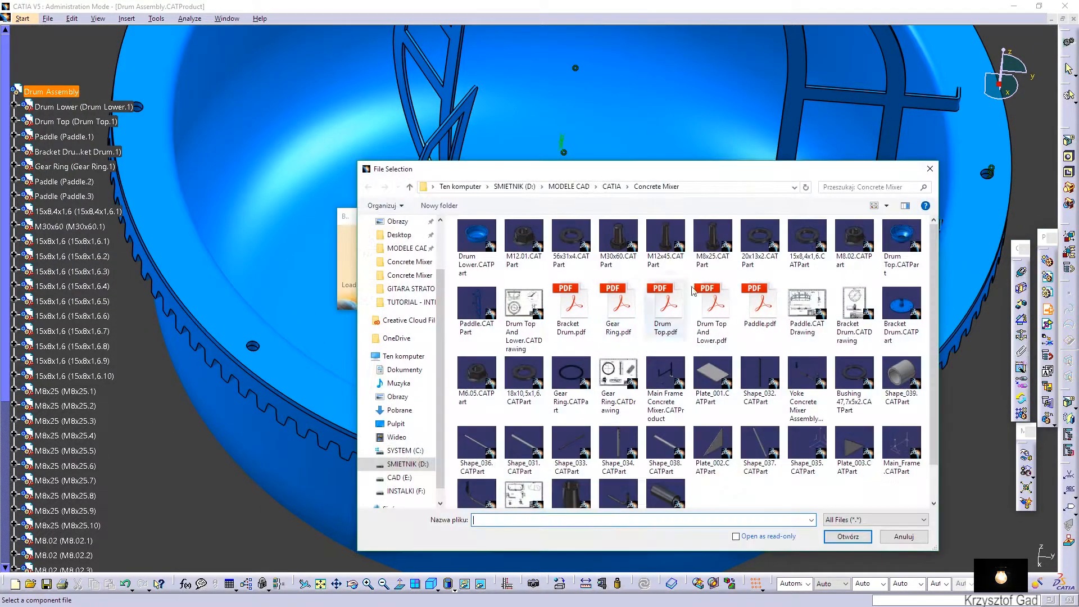
{"action": "double_click", "coordinate": [854, 256]}
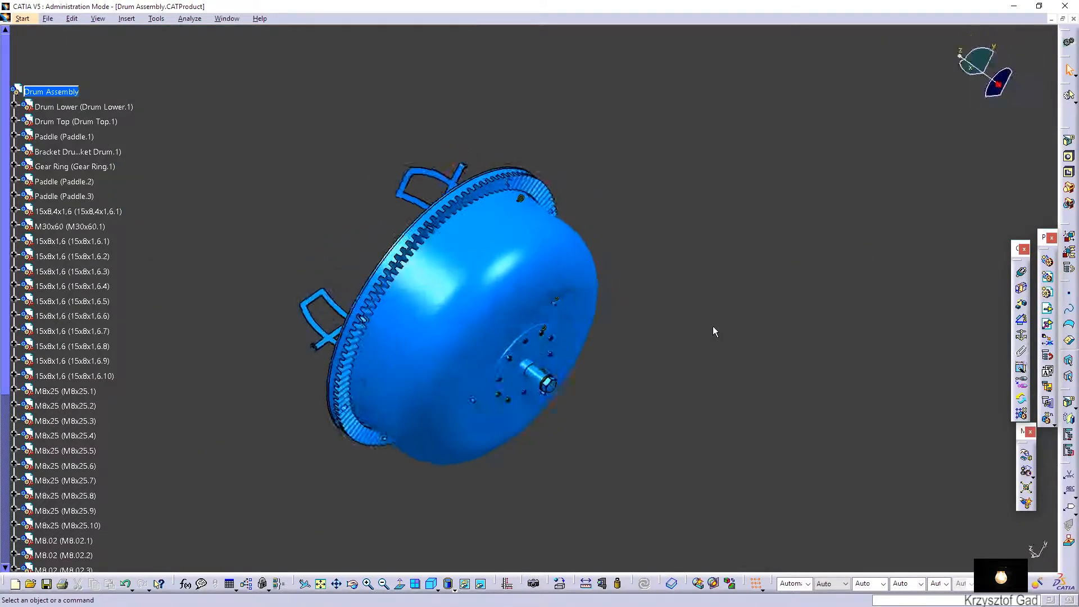
{"action": "scroll", "coordinate": [116, 354], "scroll_direction": "down", "scroll_amount": 8}
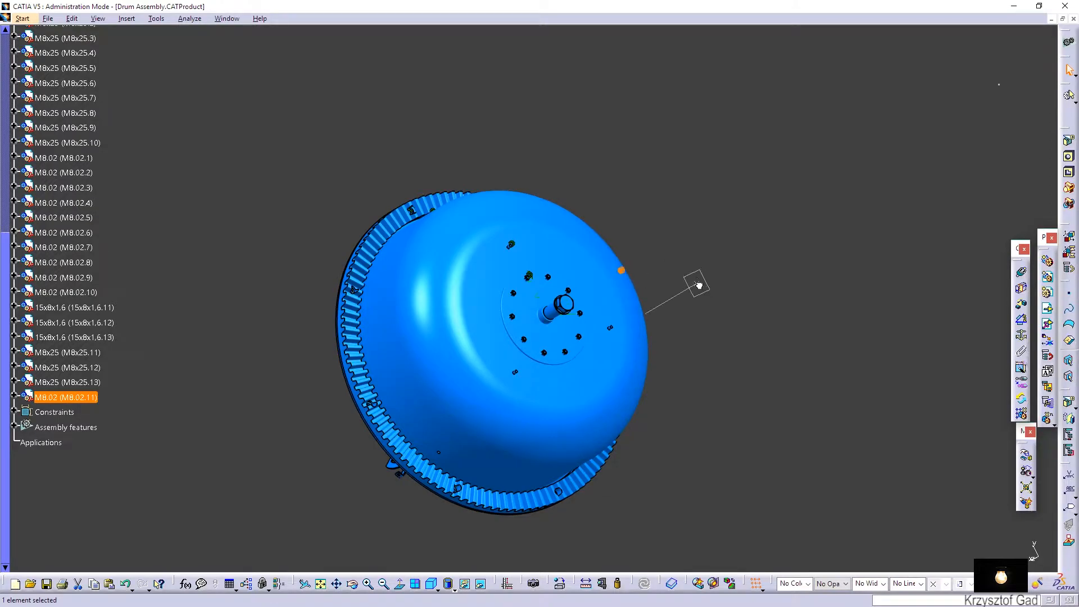
{"action": "left_click", "coordinate": [729, 290]}
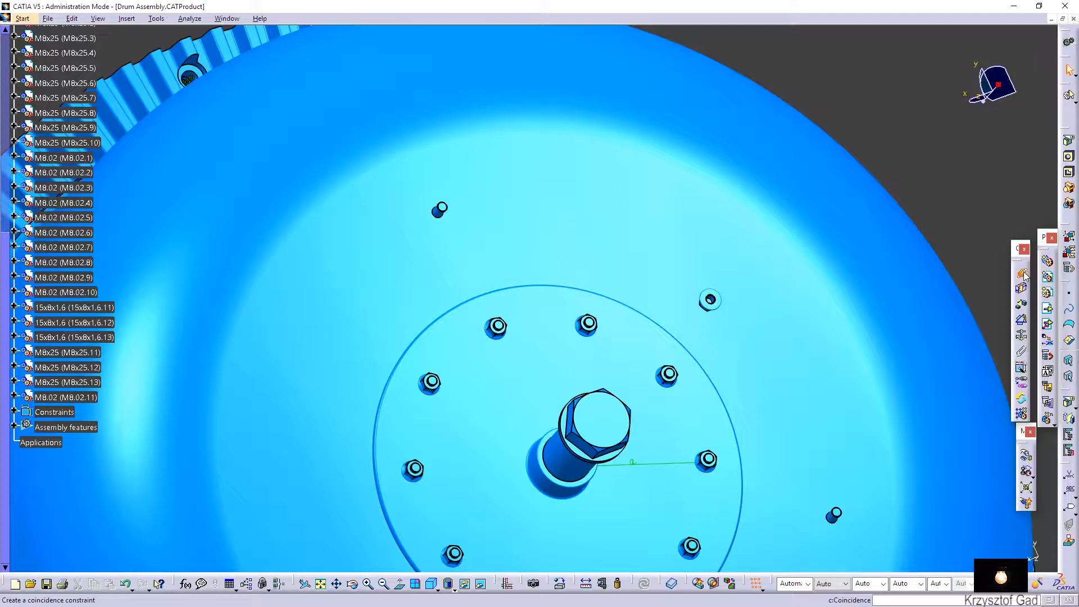
Make the new M8.02 nut's axis coincident with the Drum Lower hole that holds the paddle's M8x25 bolt
{"action": "left_click", "coordinate": [1023, 274]}
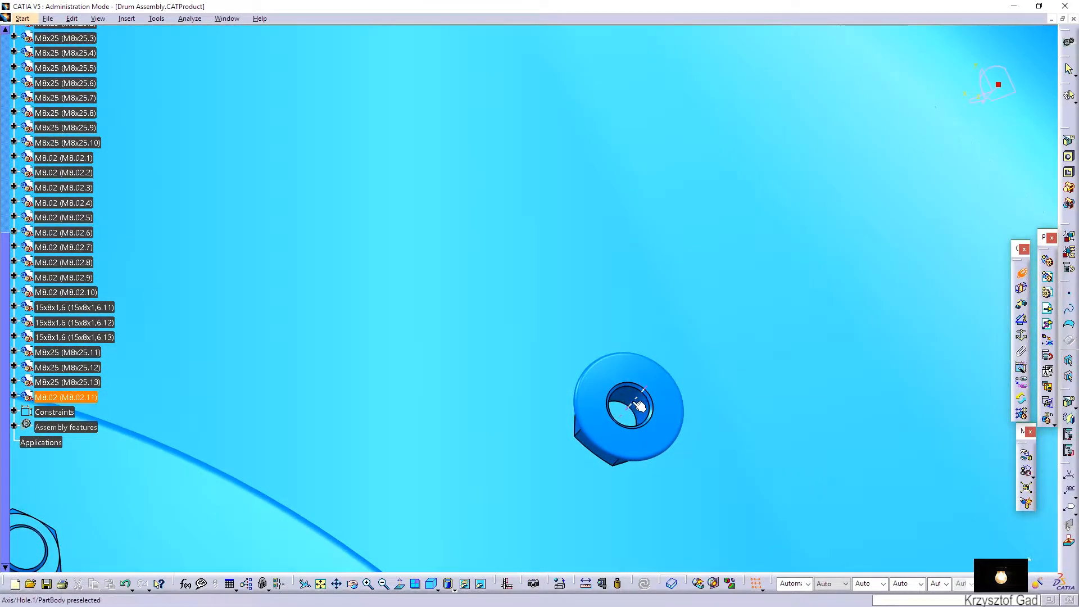
{"action": "left_click", "coordinate": [642, 402]}
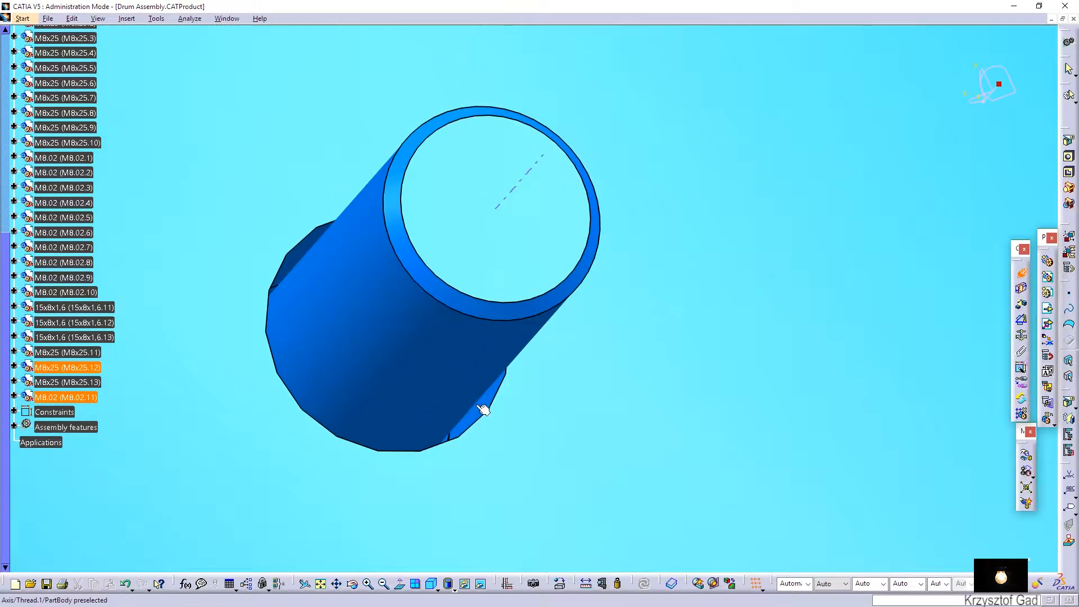
{"action": "left_click", "coordinate": [492, 409]}
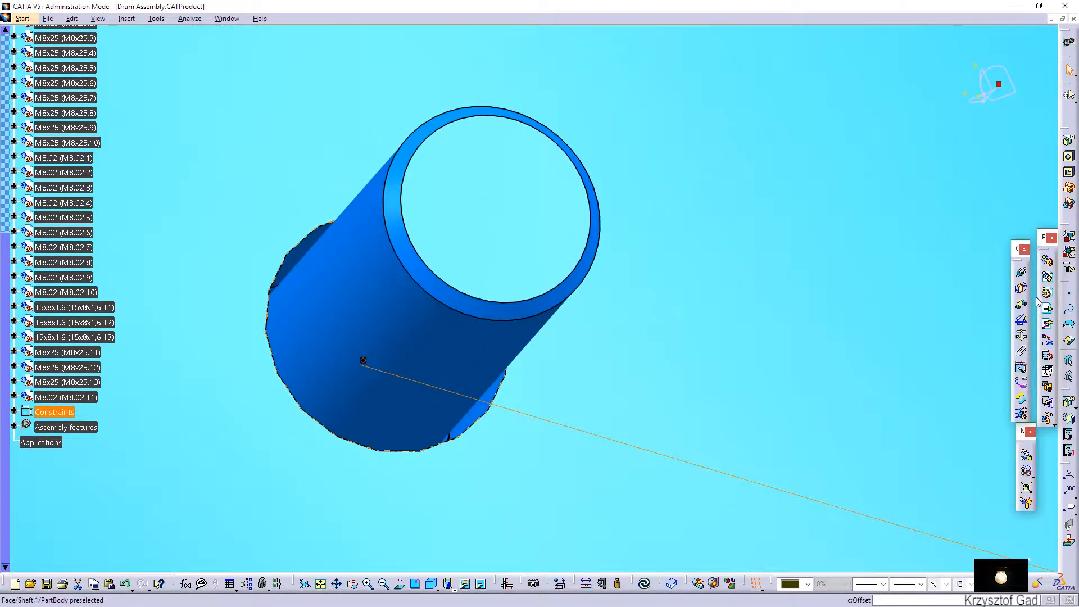
Seat the M8.02 nut on Drum Lower's flat face around the bolt with a 0 mm Opposite-orientation offset constraint and update the assembly
{"action": "left_click", "coordinate": [1021, 306]}
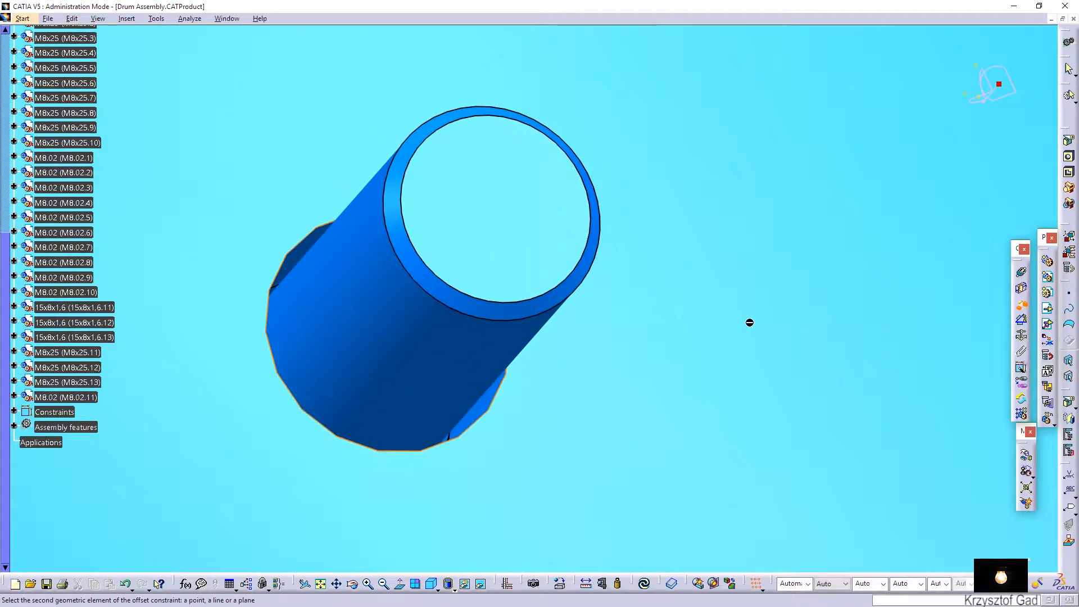
{"action": "scroll", "coordinate": [743, 328], "scroll_direction": "up", "scroll_amount": 5}
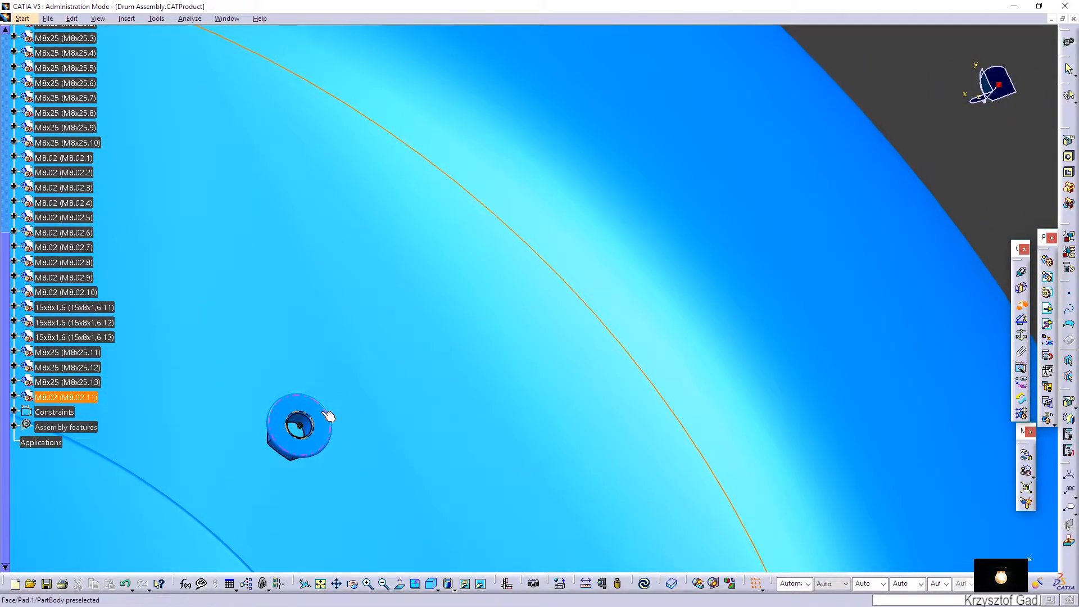
{"action": "left_click", "coordinate": [321, 411]}
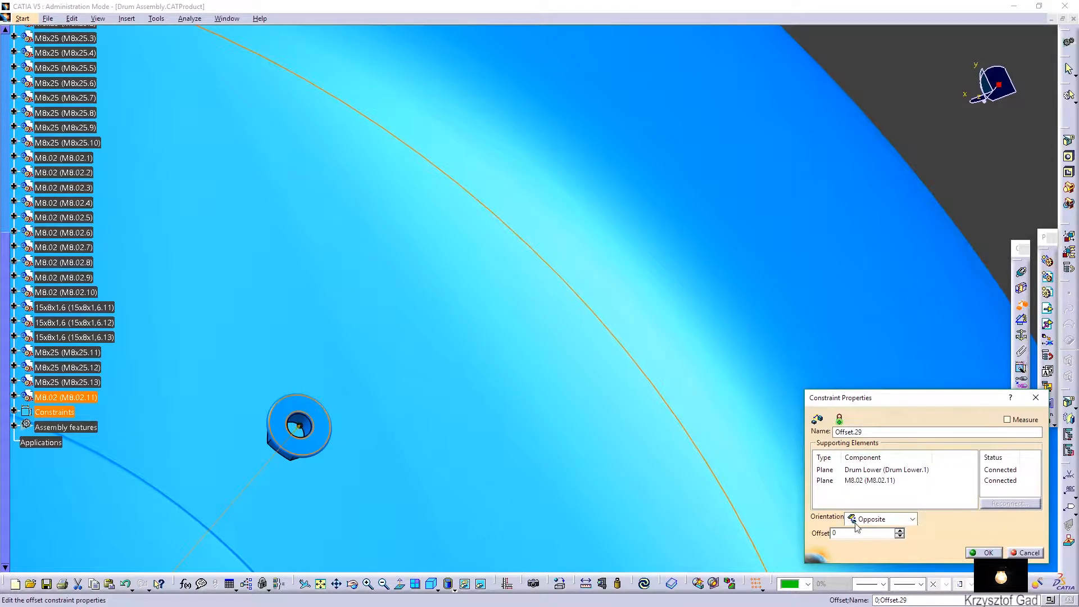
{"action": "left_click", "coordinate": [990, 553]}
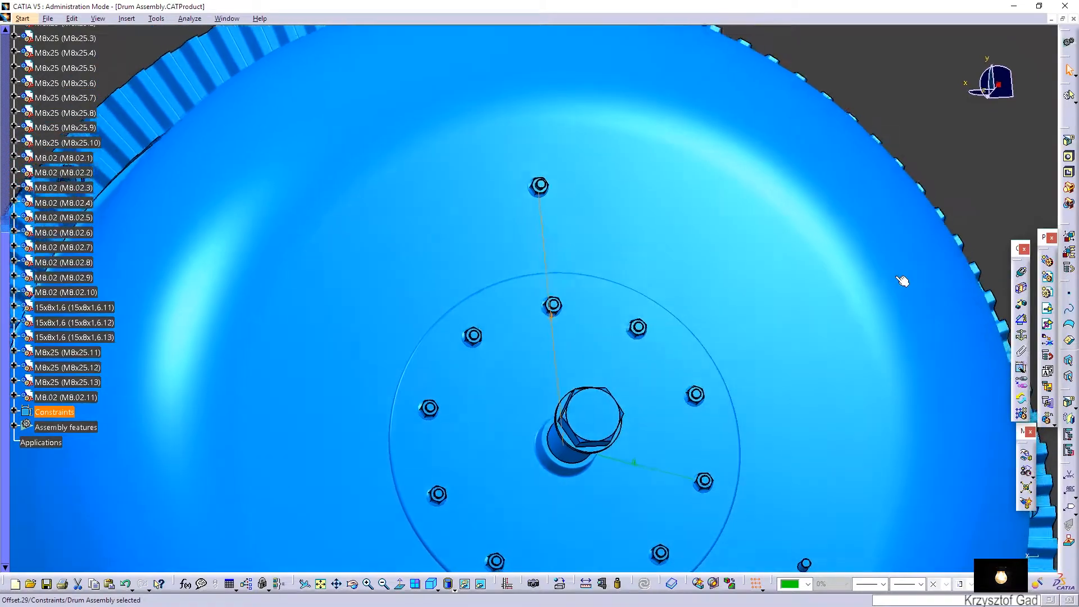
Instantiate the paddle's M8.02 nut on Drum Lower's circular pattern of 3 holes, re-using the original component first
{"action": "left_click", "coordinate": [1022, 414]}
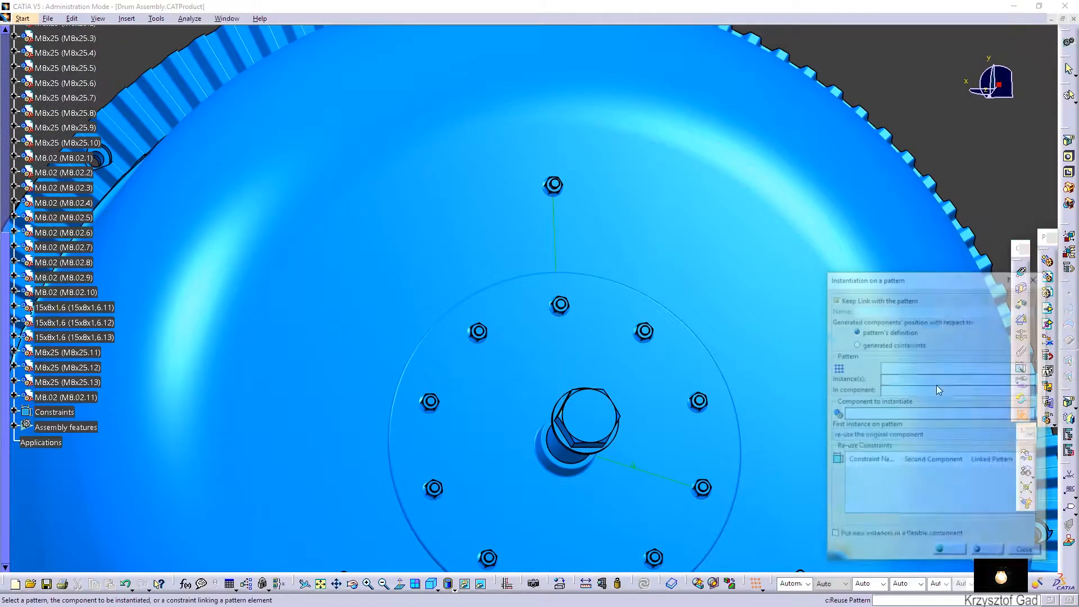
{"action": "left_click", "coordinate": [556, 191]}
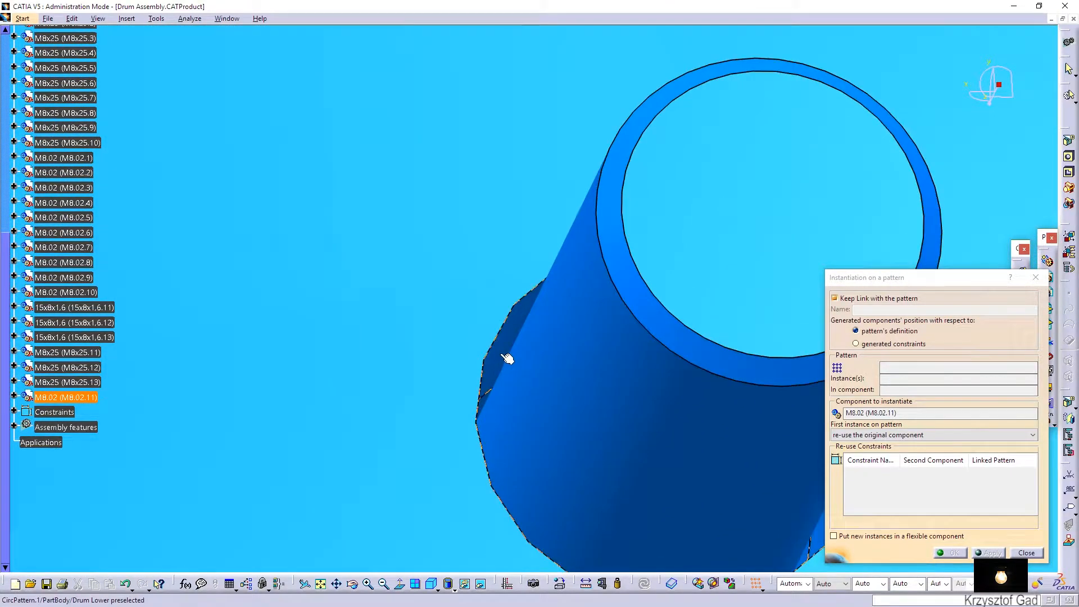
{"action": "left_click", "coordinate": [507, 358]}
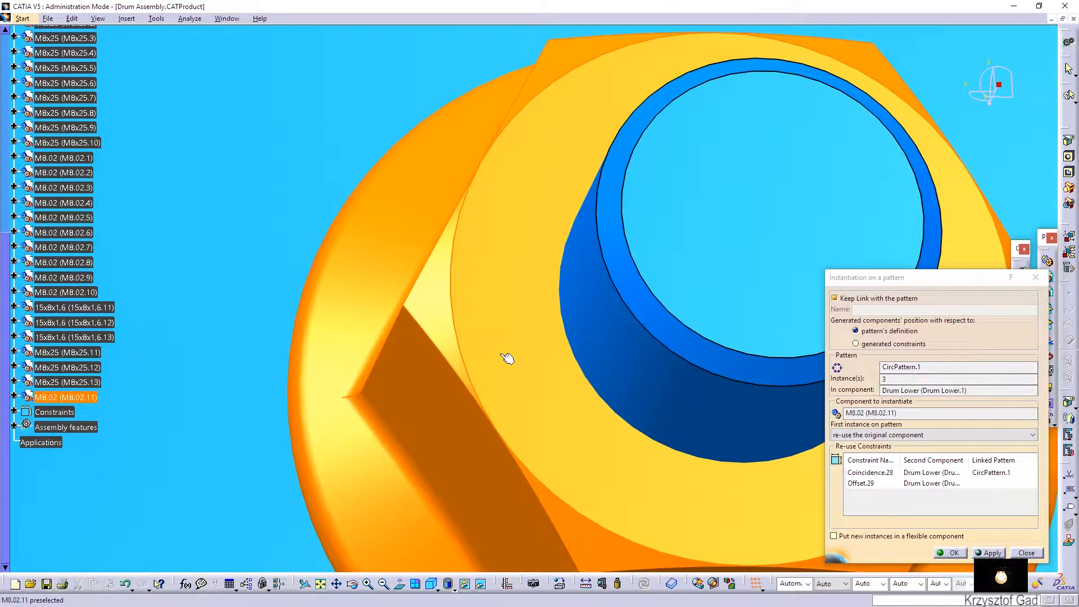
{"action": "left_click", "coordinate": [952, 553]}
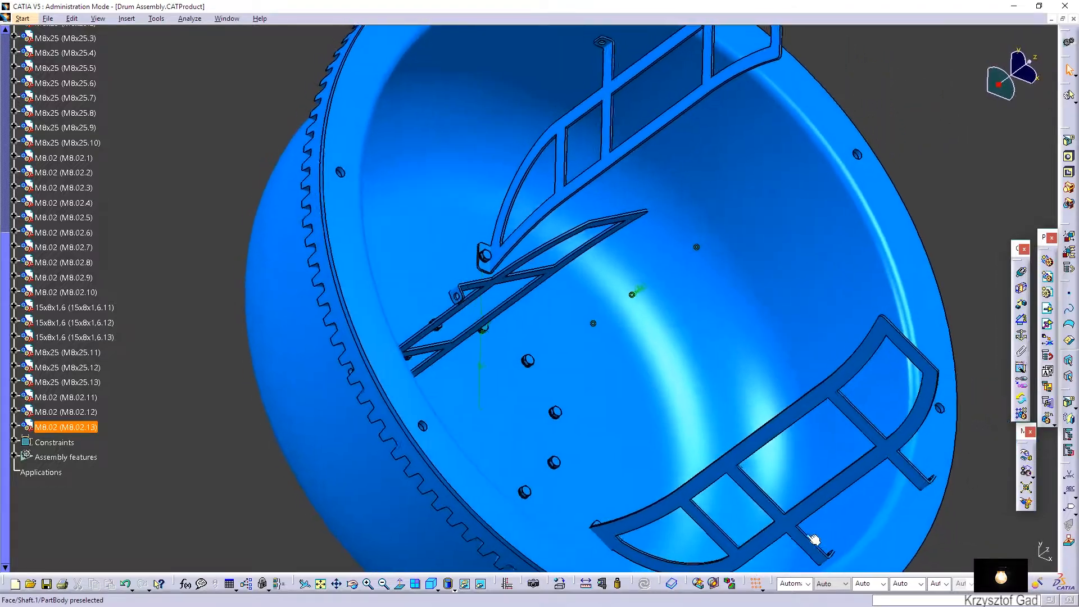
Insert the existing 15x8,4x1,6 washer part into Drum Assembly and move it away from the drum's centre
{"action": "scroll", "coordinate": [122, 249], "scroll_direction": "up", "scroll_amount": 4}
{"action": "scroll", "coordinate": [123, 248], "scroll_direction": "up", "scroll_amount": 5}
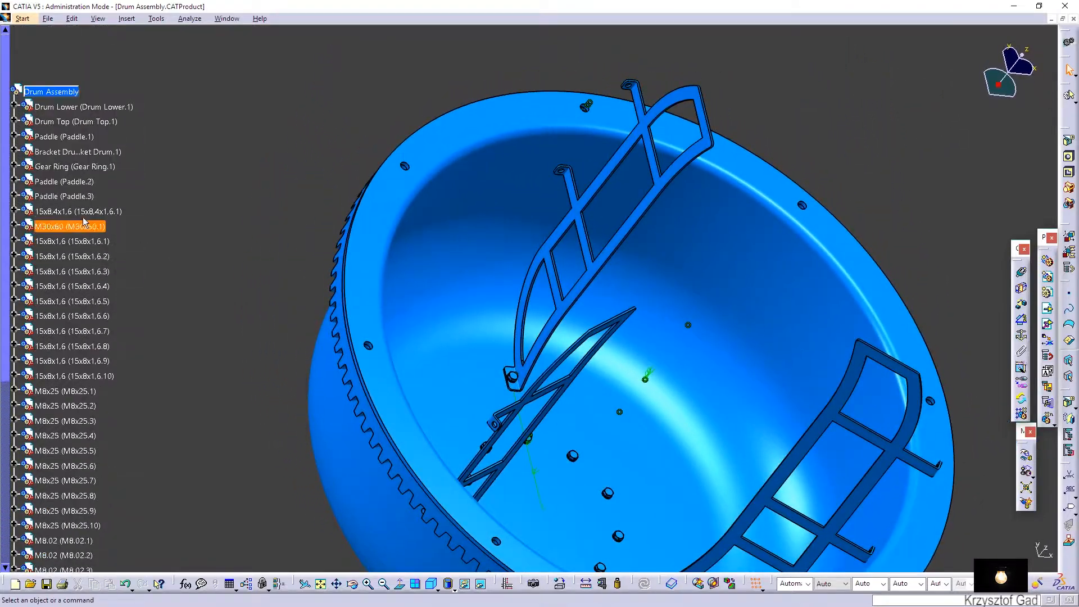
{"action": "right_click", "coordinate": [39, 91]}
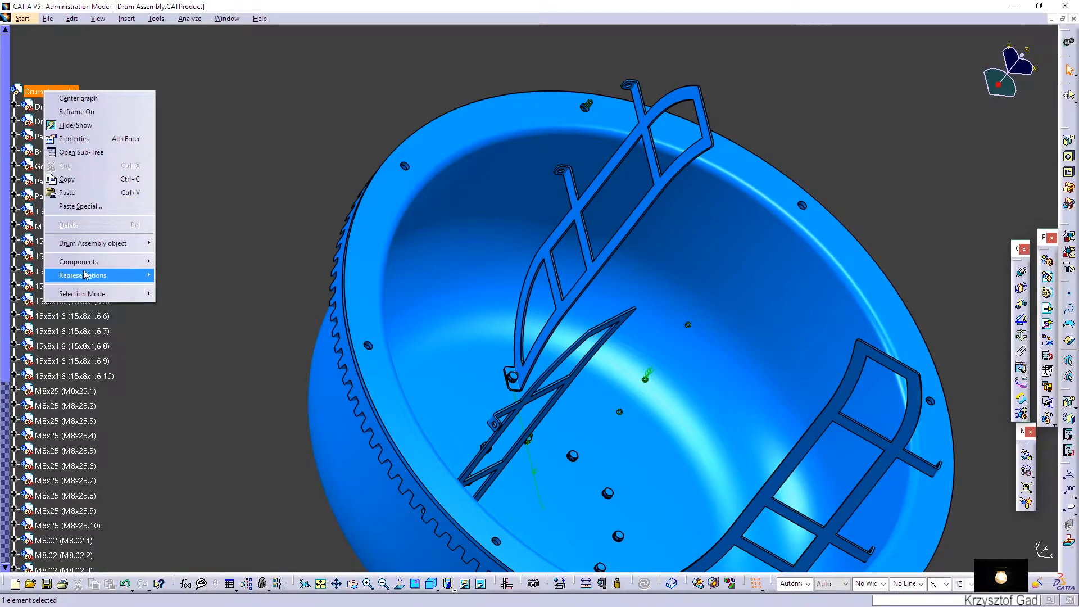
{"action": "mouse_move", "coordinate": [87, 263]}
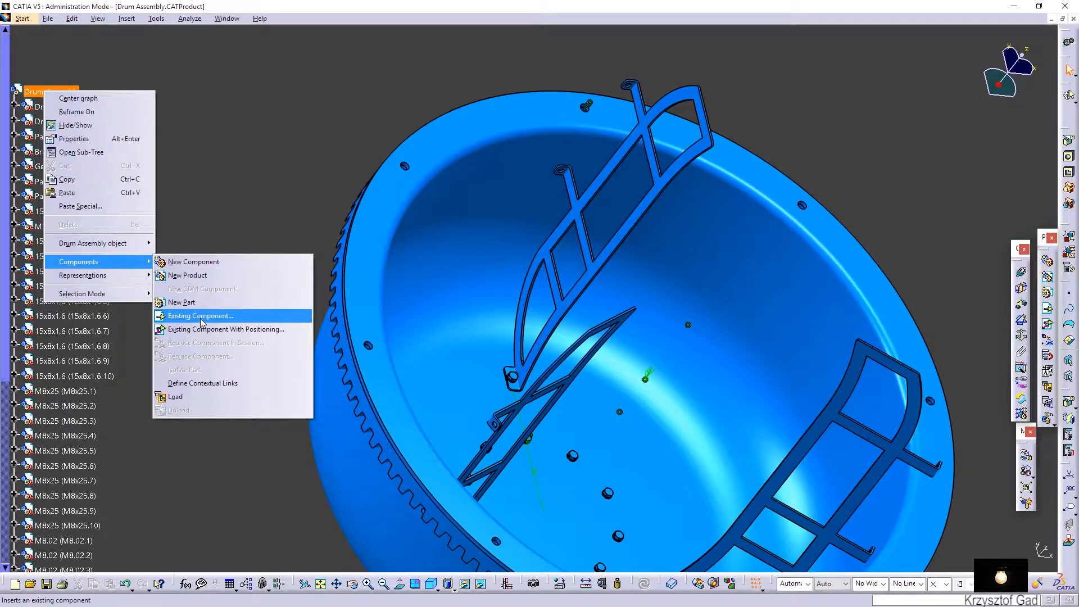
{"action": "left_click", "coordinate": [201, 316]}
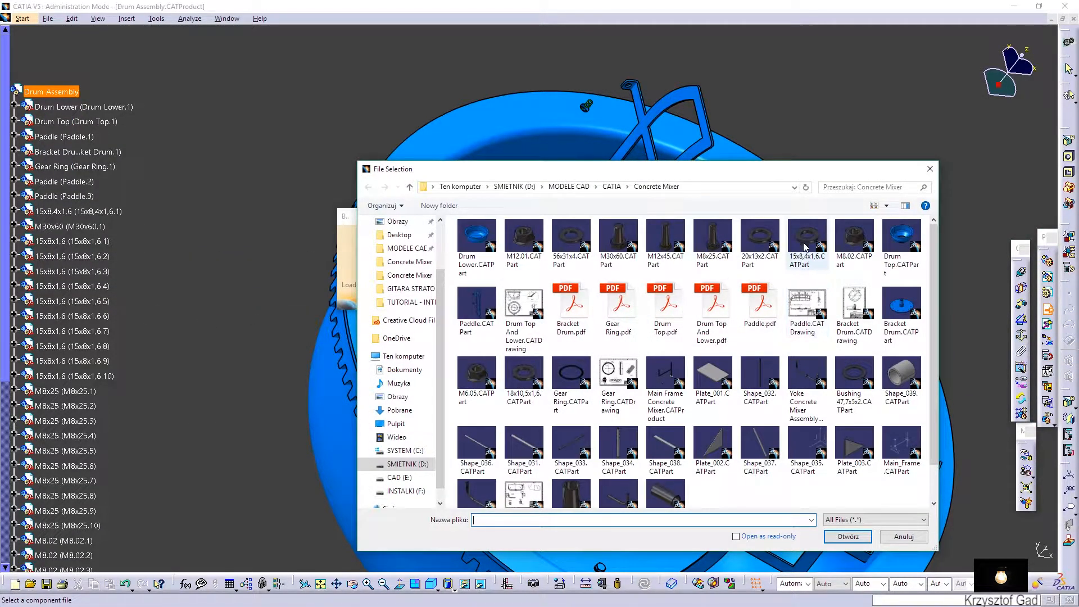
{"action": "double_click", "coordinate": [802, 242]}
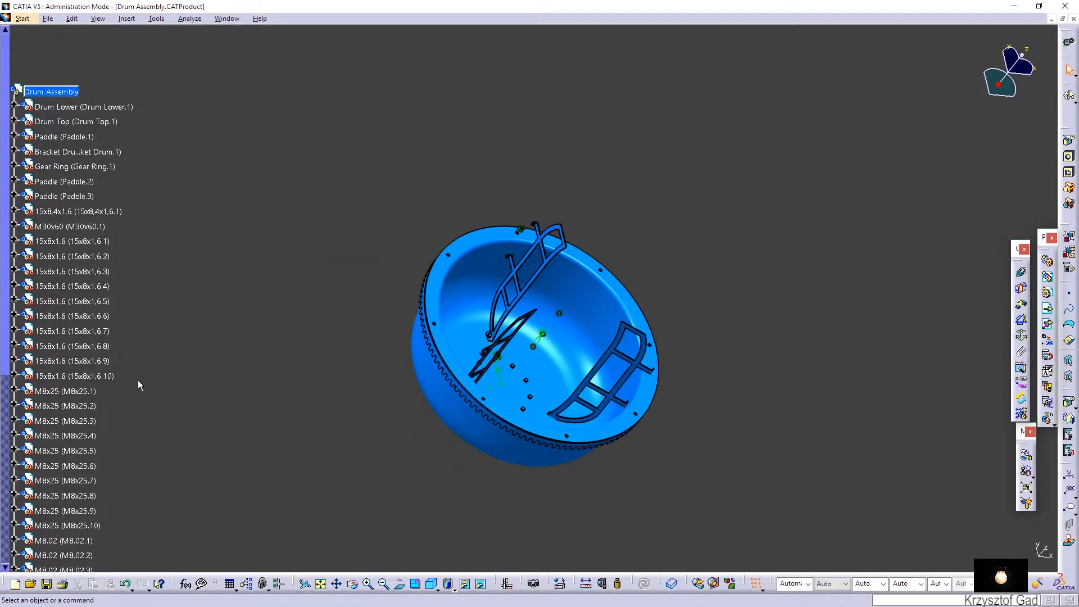
{"action": "scroll", "coordinate": [142, 385], "scroll_direction": "down", "scroll_amount": 8}
{"action": "left_click", "coordinate": [96, 443]}
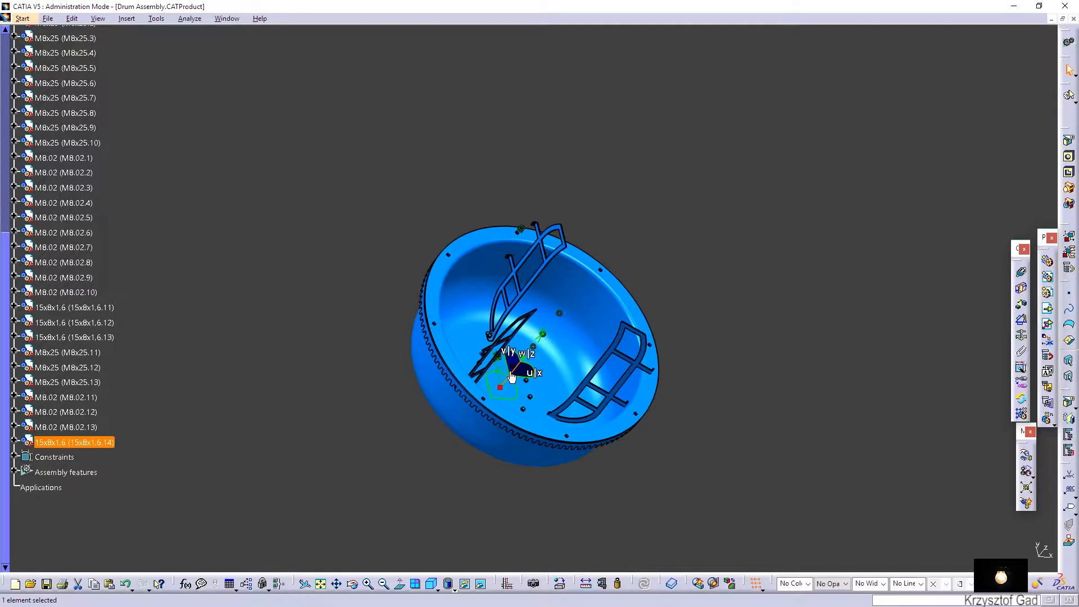
{"action": "left_click_drag", "start_coordinate": [557, 335], "coordinate": [594, 284]}
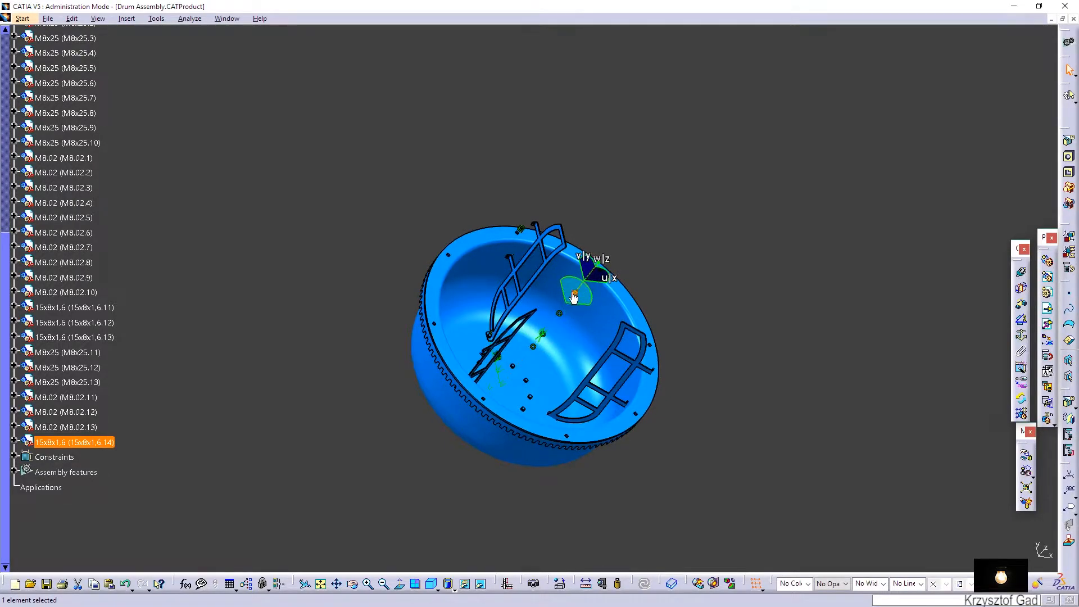
{"action": "left_click", "coordinate": [707, 328]}
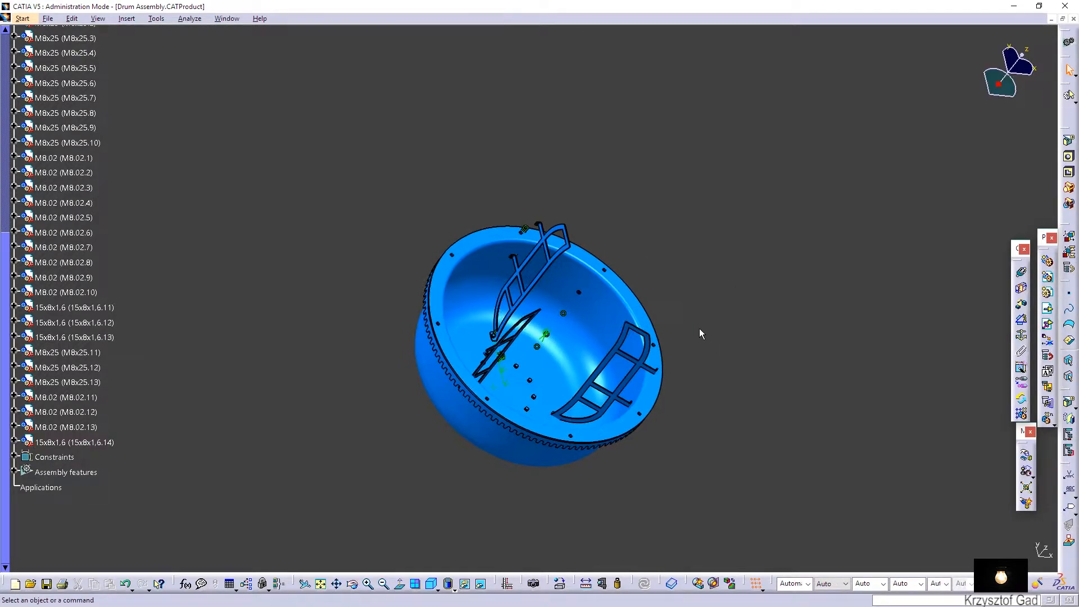
Make the new washer's axis coincident with the hole in the first Paddle's inner mounting tab
{"action": "scroll", "coordinate": [702, 328], "scroll_direction": "up", "scroll_amount": 10}
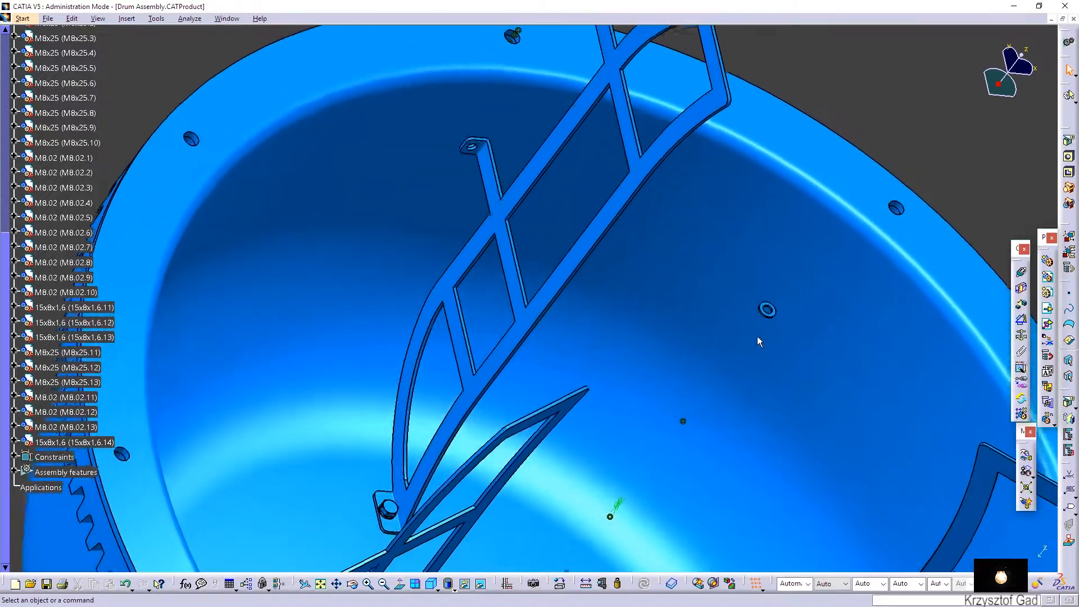
{"action": "middle_click_drag", "start_coordinate": [757, 336], "coordinate": [751, 347]}
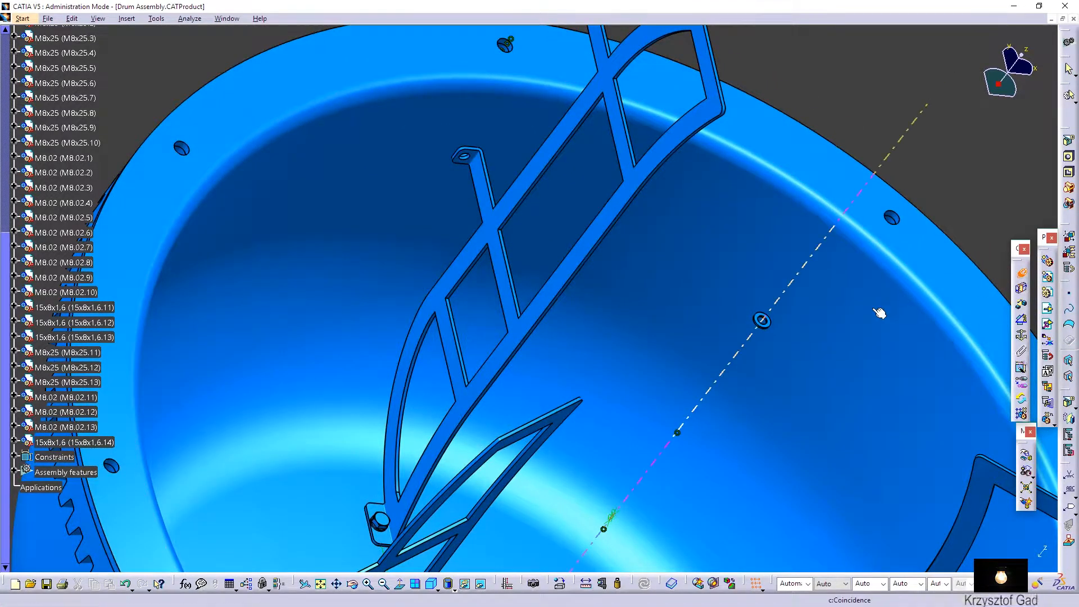
{"action": "scroll", "coordinate": [797, 356], "scroll_direction": "up", "scroll_amount": 10}
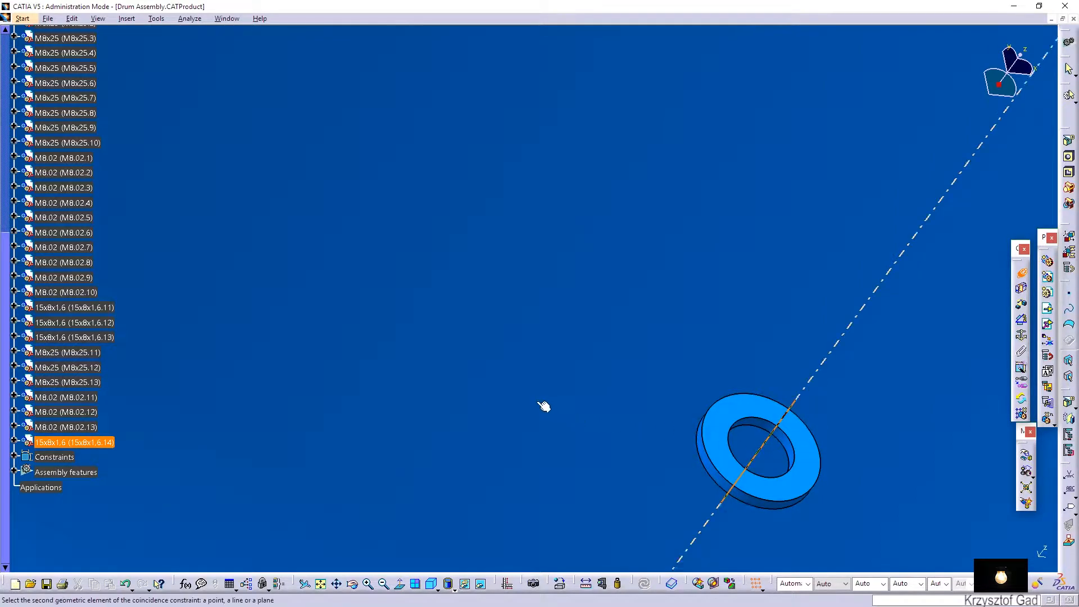
{"action": "scroll", "coordinate": [542, 405], "scroll_direction": "down", "scroll_amount": 10}
{"action": "scroll", "coordinate": [658, 388], "scroll_direction": "up", "scroll_amount": 6}
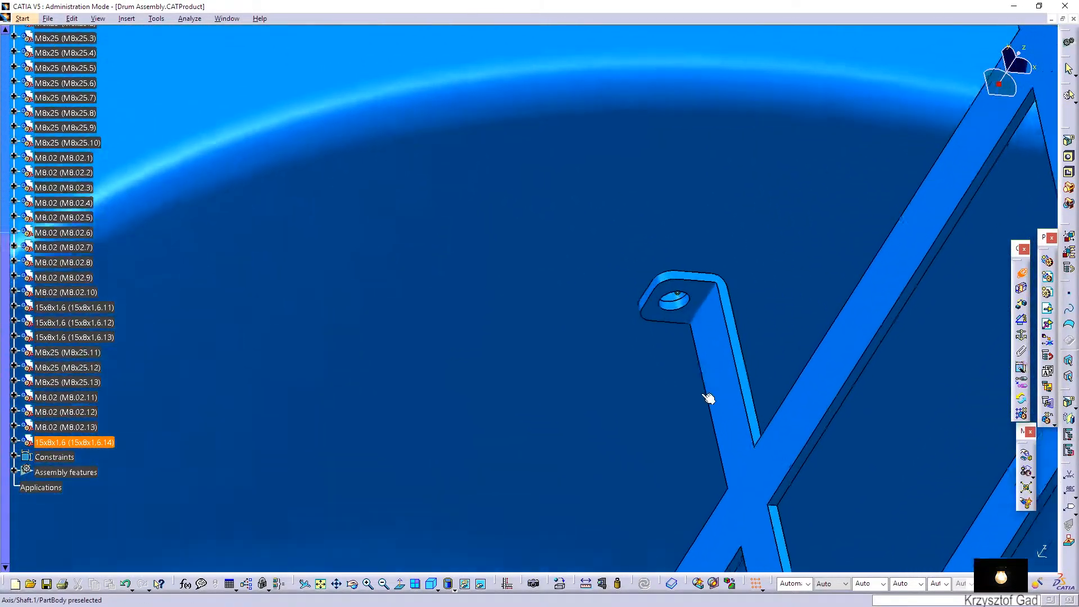
{"action": "scroll", "coordinate": [709, 398], "scroll_direction": "up", "scroll_amount": 5}
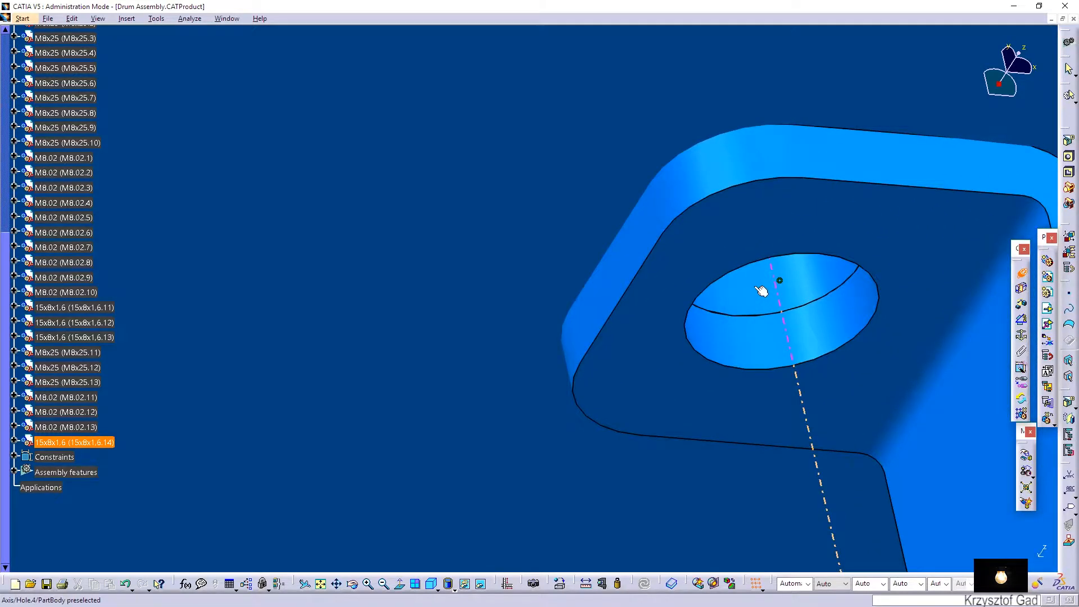
{"action": "left_click", "coordinate": [762, 291]}
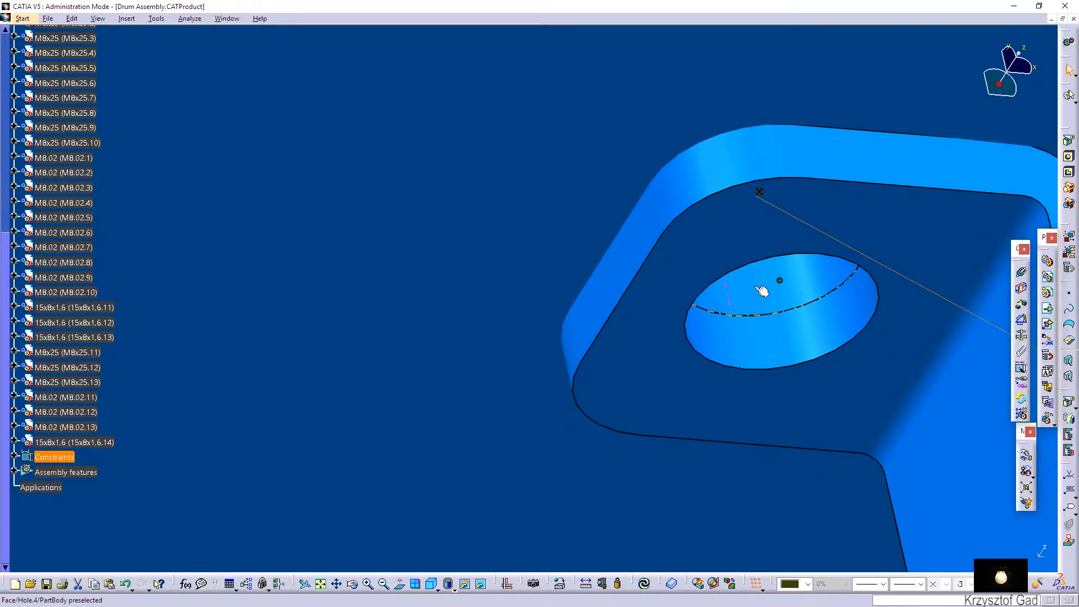
Constrain the washer's face to the Paddle tab's face with a 0 mm offset in Opposite orientation
{"action": "left_click", "coordinate": [1021, 307]}
{"action": "left_click", "coordinate": [917, 288]}
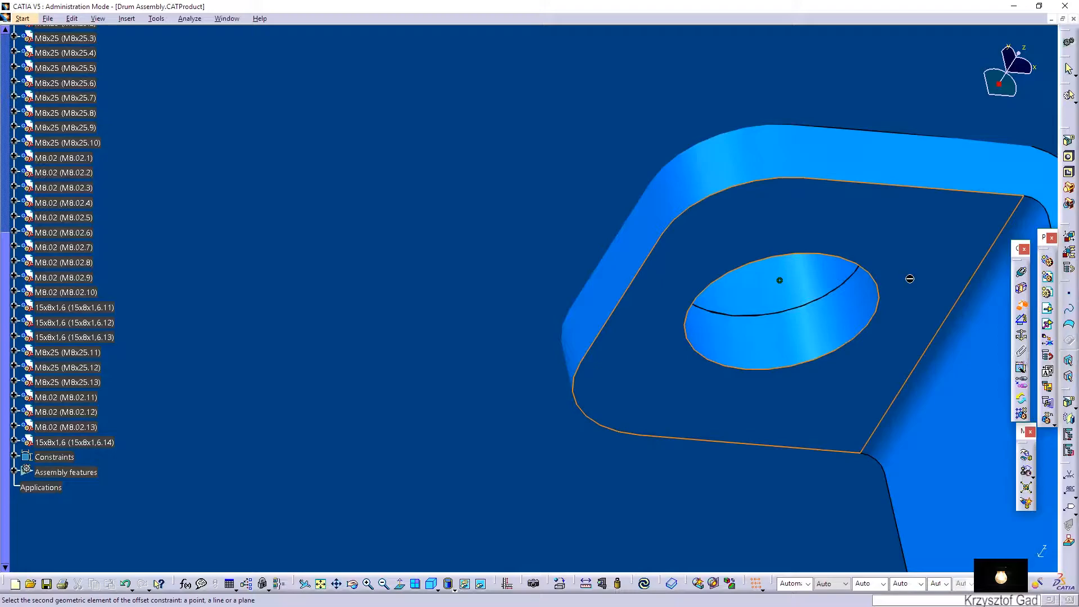
{"action": "scroll", "coordinate": [892, 281], "scroll_direction": "down", "scroll_amount": 5}
{"action": "scroll", "coordinate": [707, 366], "scroll_direction": "up", "scroll_amount": 10}
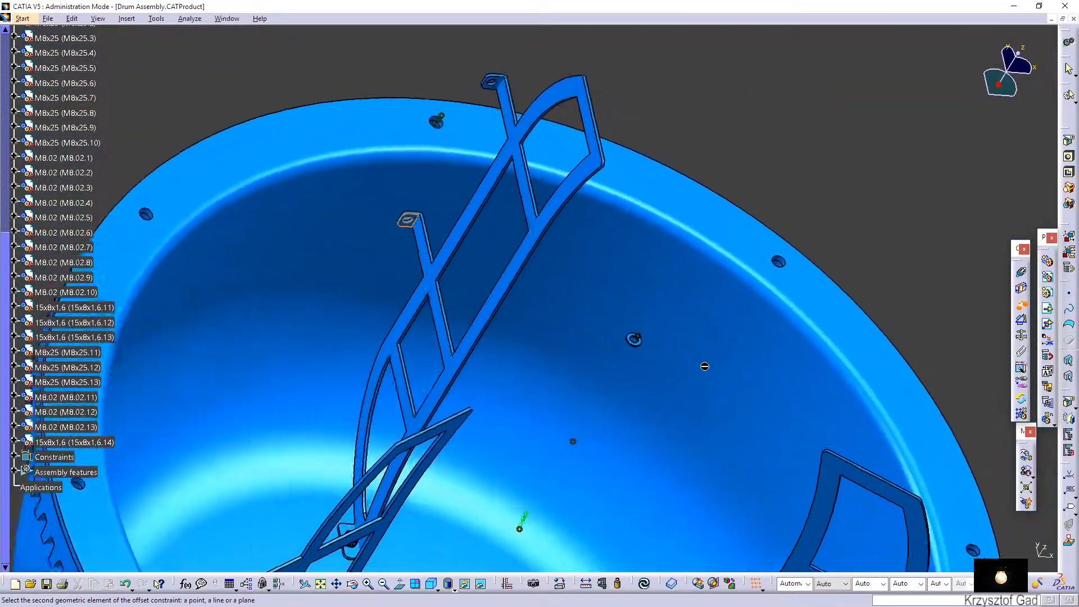
{"action": "left_click", "coordinate": [730, 376]}
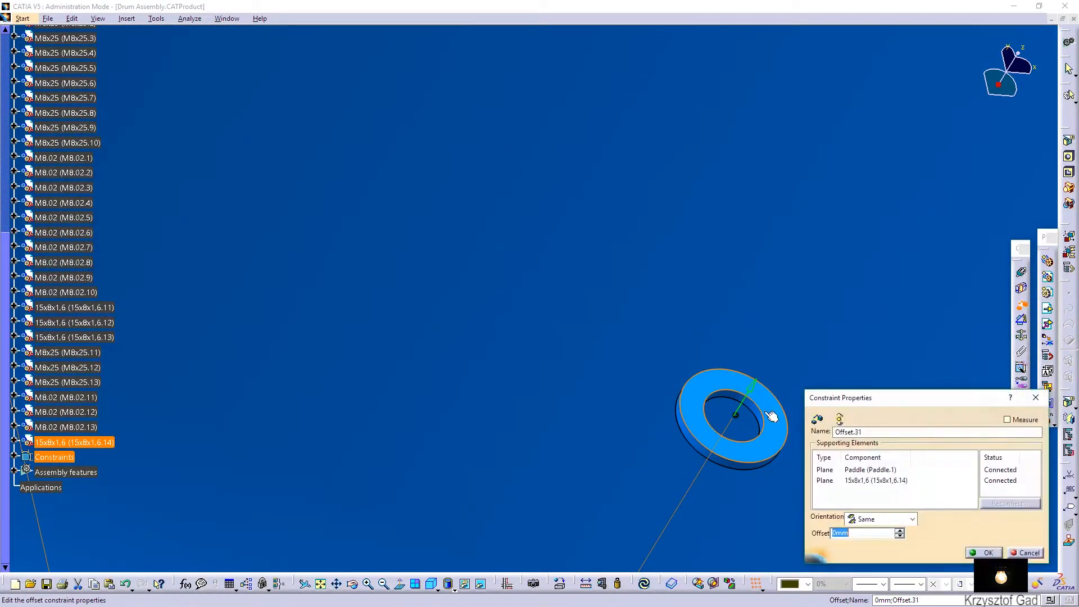
{"action": "left_click", "coordinate": [890, 518]}
{"action": "left_click", "coordinate": [874, 537]}
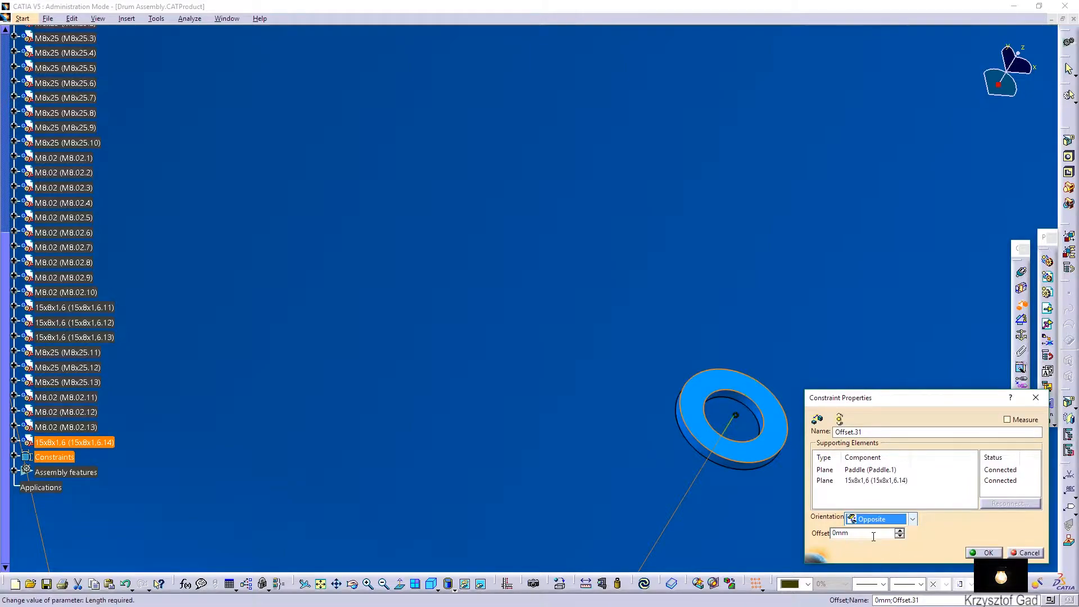
{"action": "left_click", "coordinate": [982, 553]}
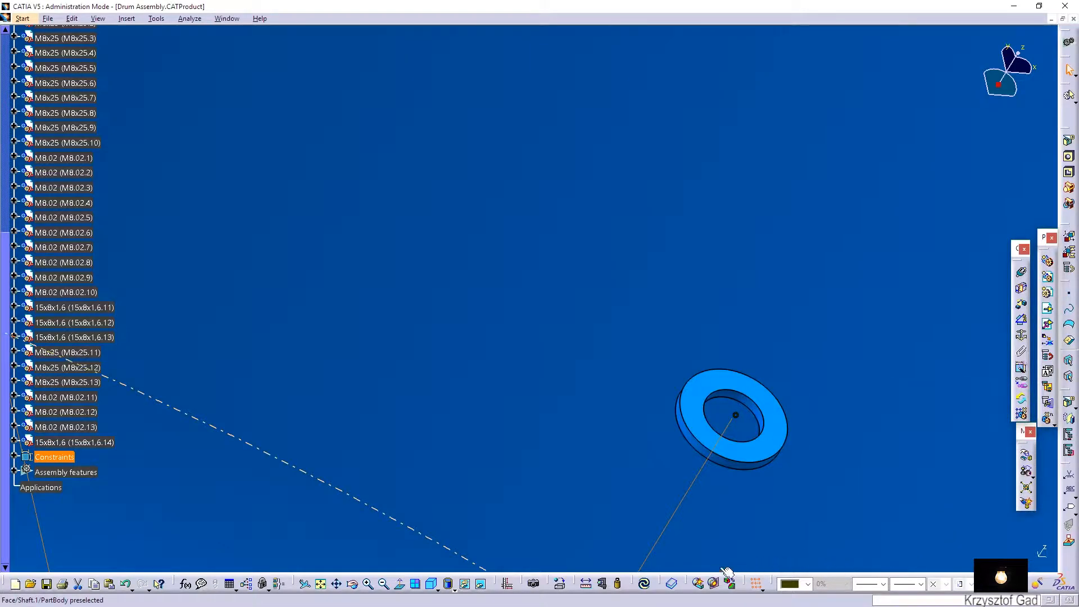
Update the assembly and instantiate the new washer on Drum Lower's circular pattern of 3 holes, re-using the original component first
{"action": "left_click", "coordinate": [647, 587]}
{"action": "left_click", "coordinate": [646, 585]}
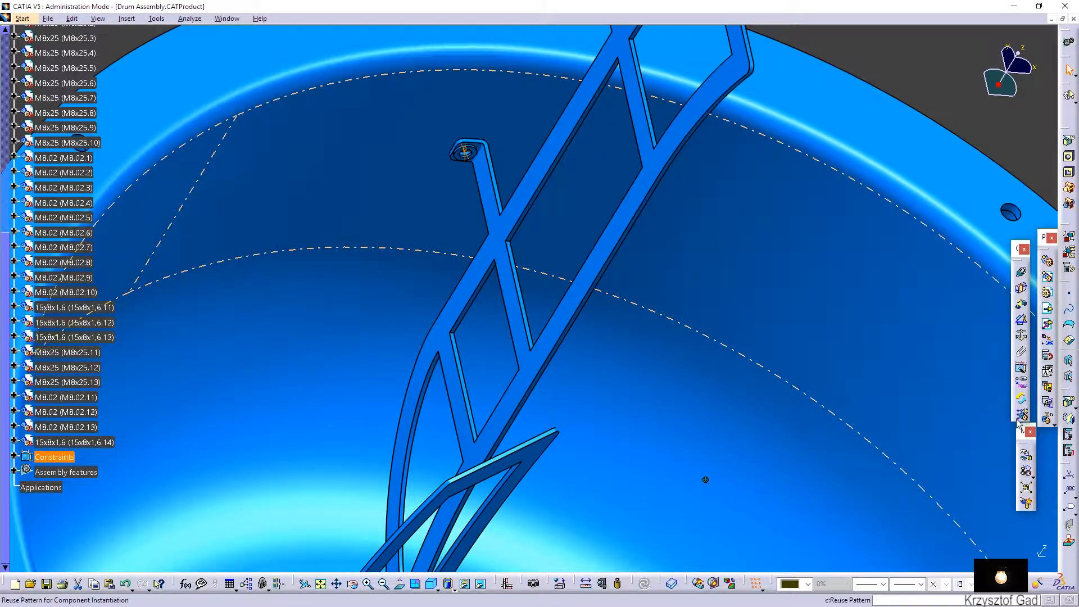
{"action": "scroll", "coordinate": [586, 338], "scroll_direction": "up", "scroll_amount": 5}
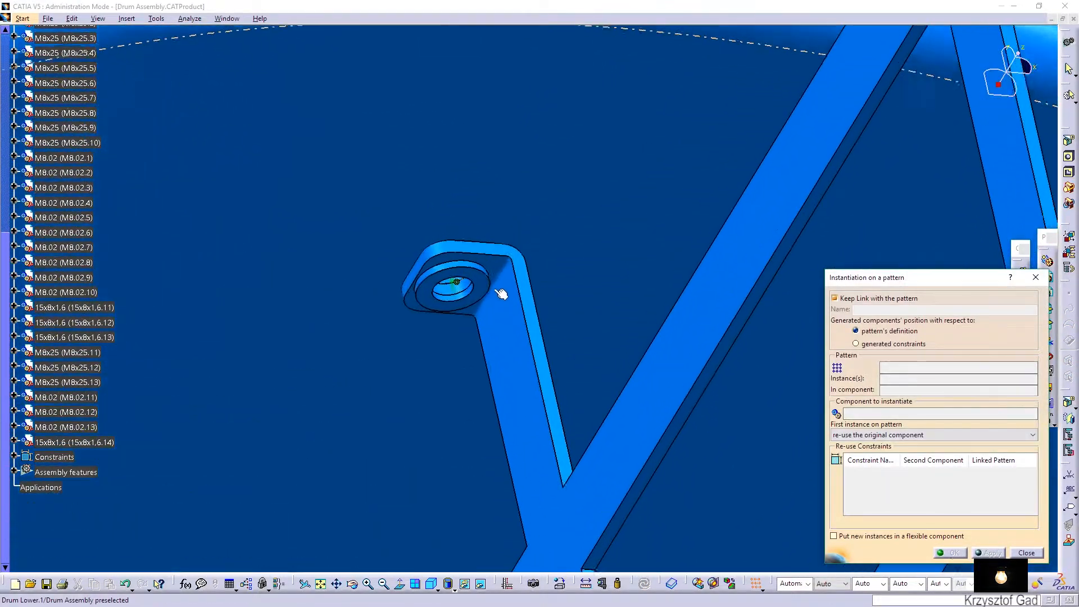
{"action": "left_click", "coordinate": [477, 291]}
{"action": "middle_click_drag", "start_coordinate": [483, 289], "coordinate": [410, 299]}
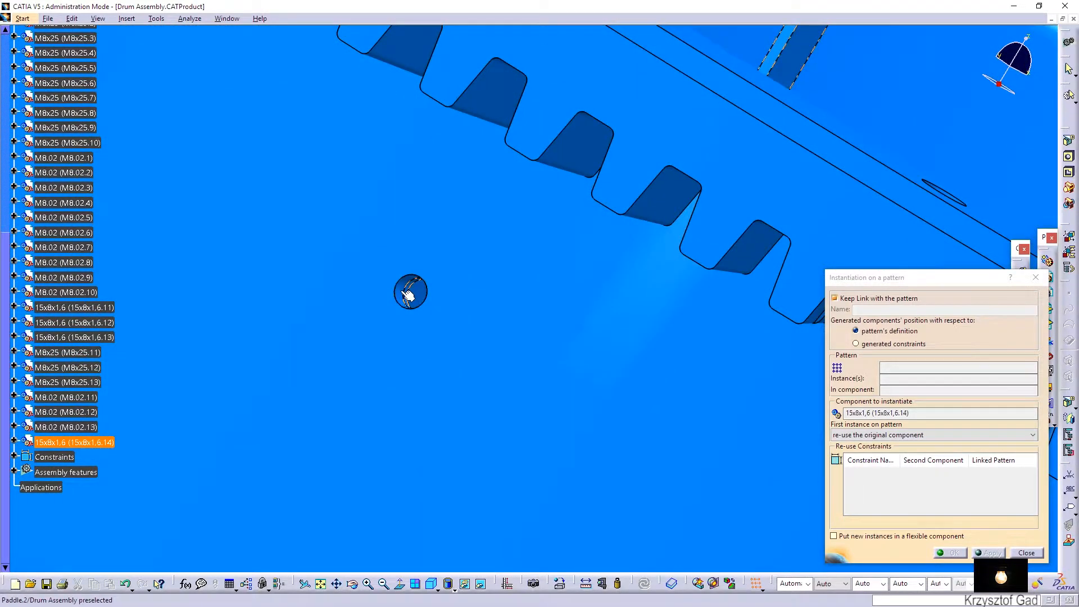
{"action": "left_click", "coordinate": [406, 293]}
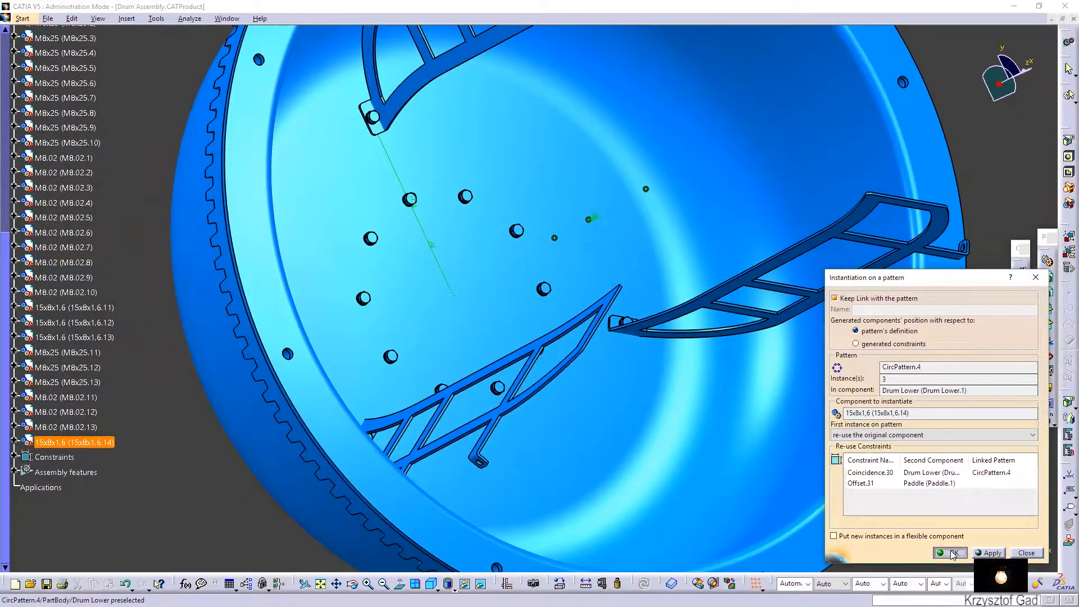
{"action": "left_click", "coordinate": [952, 554]}
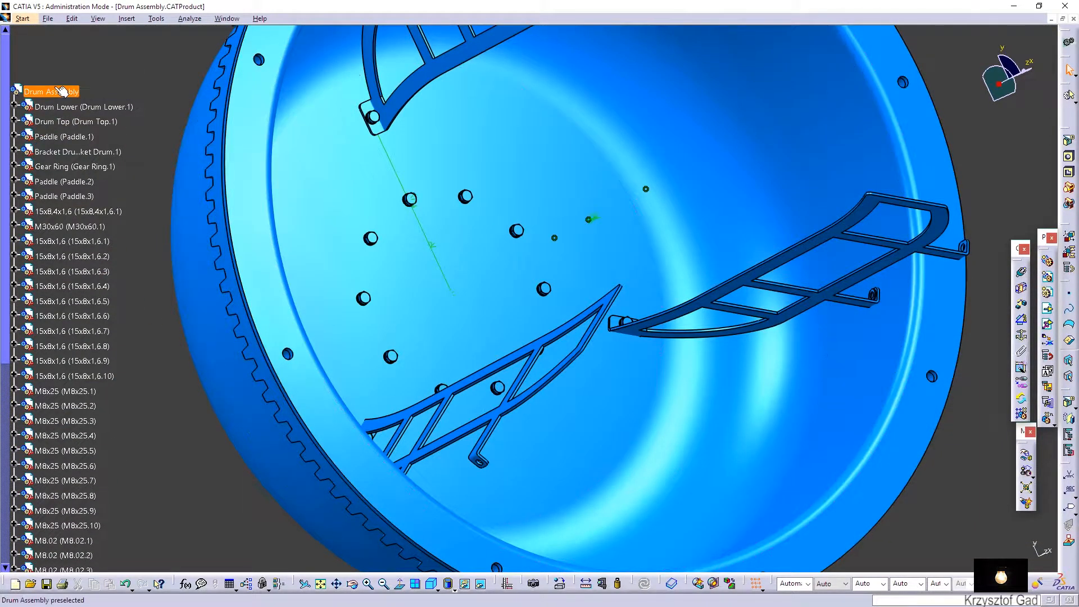
Insert the existing M8x25 bolt part into Drum Assembly and move it away from the drum's centre
{"action": "right_click", "coordinate": [62, 91]}
{"action": "mouse_move", "coordinate": [90, 258]}
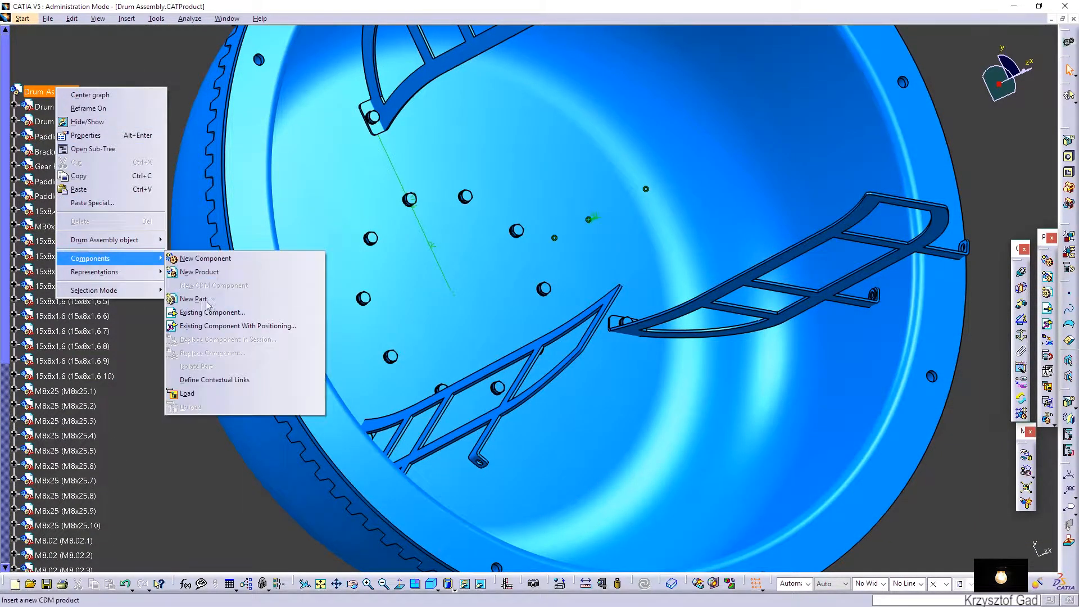
{"action": "left_click", "coordinate": [235, 314]}
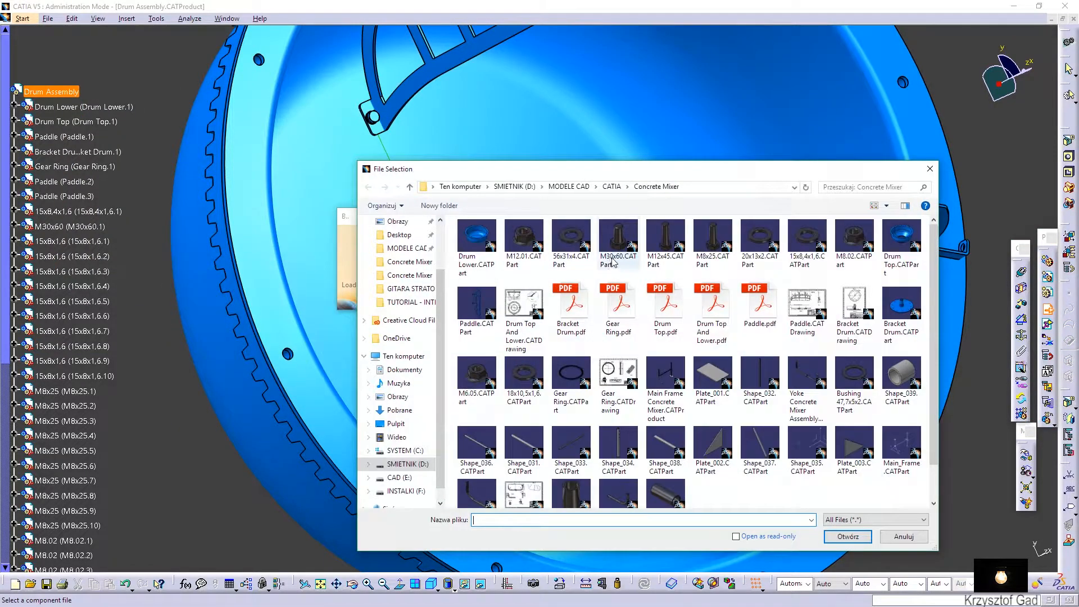
{"action": "double_click", "coordinate": [713, 242]}
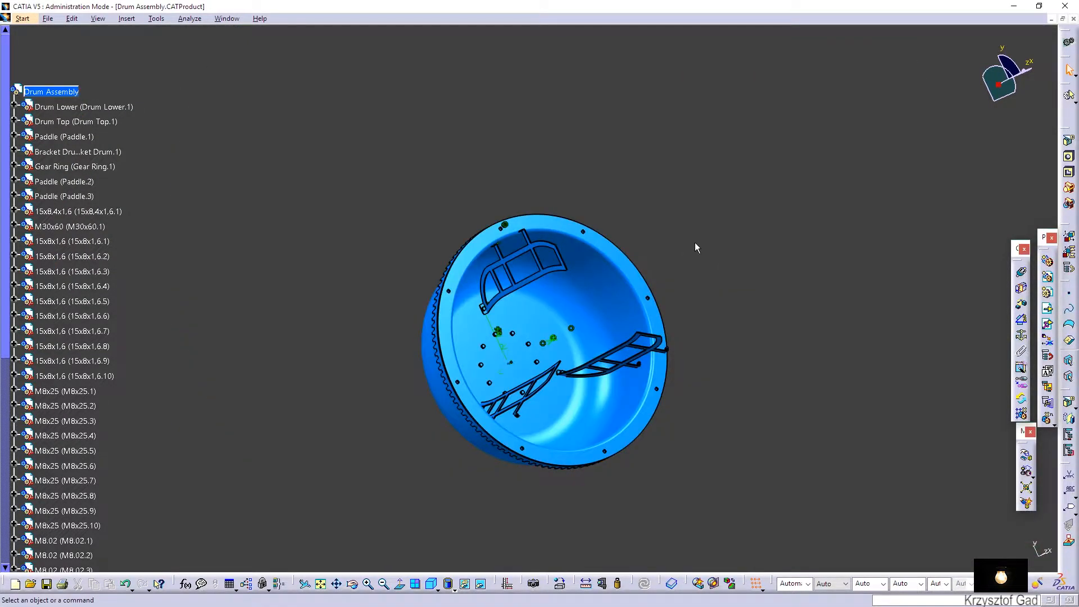
{"action": "scroll", "coordinate": [110, 364], "scroll_direction": "down", "scroll_amount": 10}
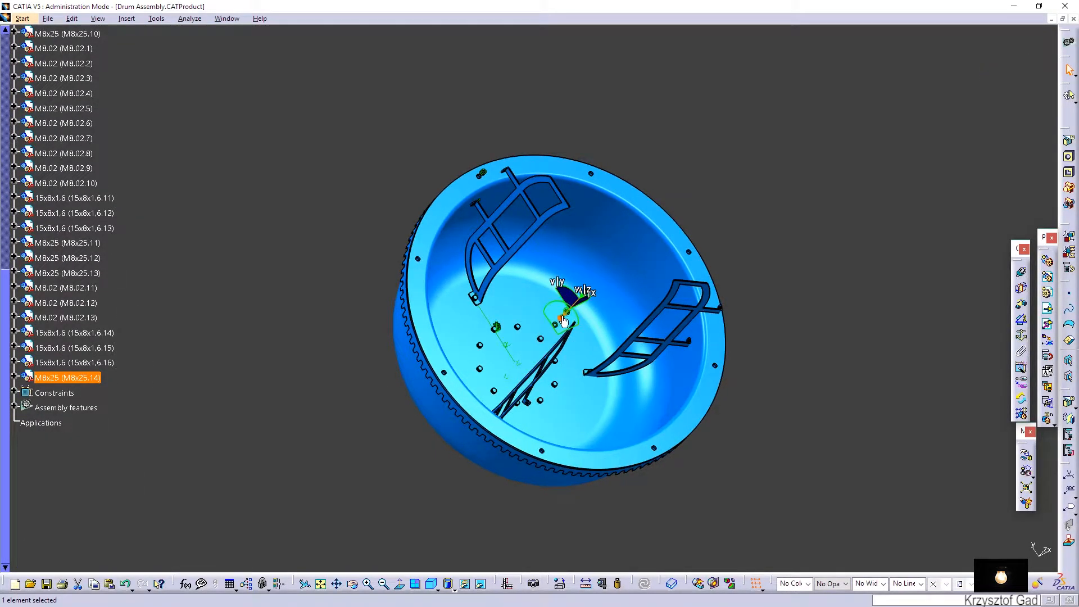
{"action": "left_click", "coordinate": [798, 327]}
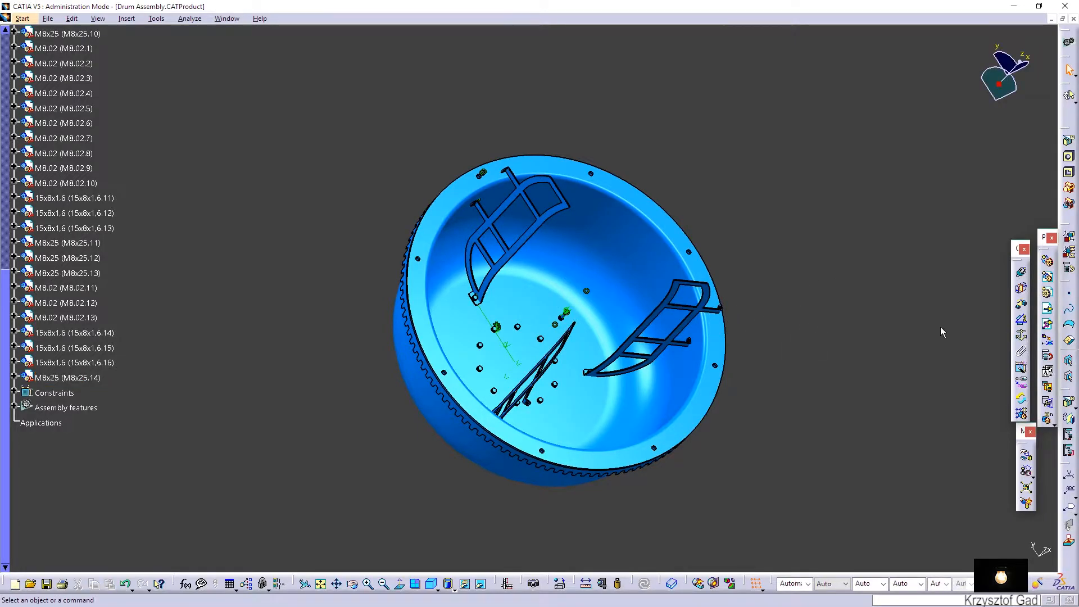
Make the new M8x25 bolt's axis coincident with the Drum Lower hole behind the first Paddle's inner mounting tab
{"action": "scroll", "coordinate": [706, 330], "scroll_direction": "up", "scroll_amount": 10}
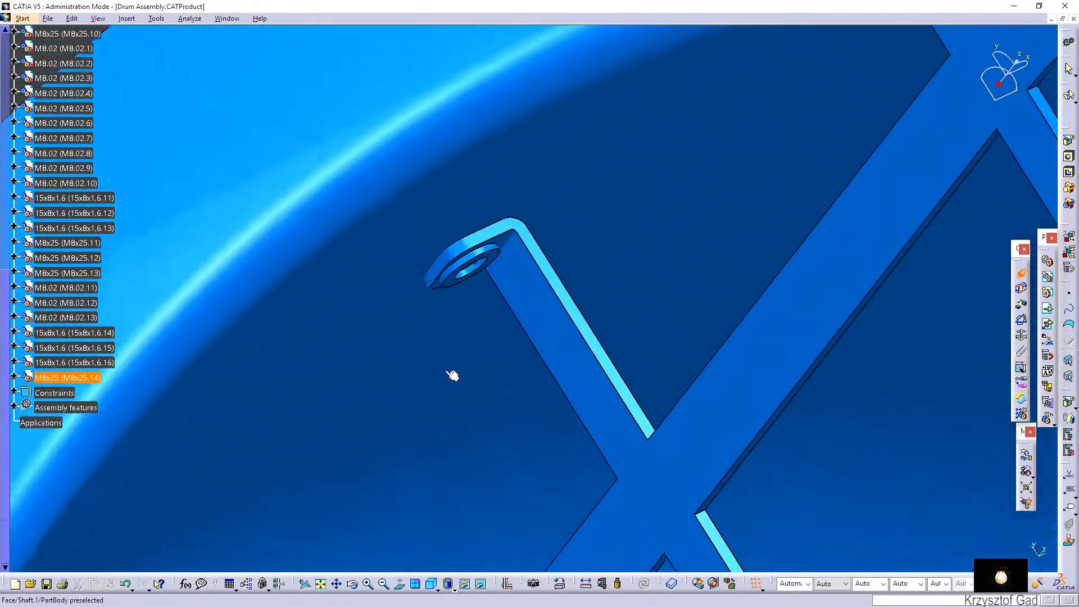
{"action": "middle_click_drag", "start_coordinate": [453, 376], "coordinate": [344, 393]}
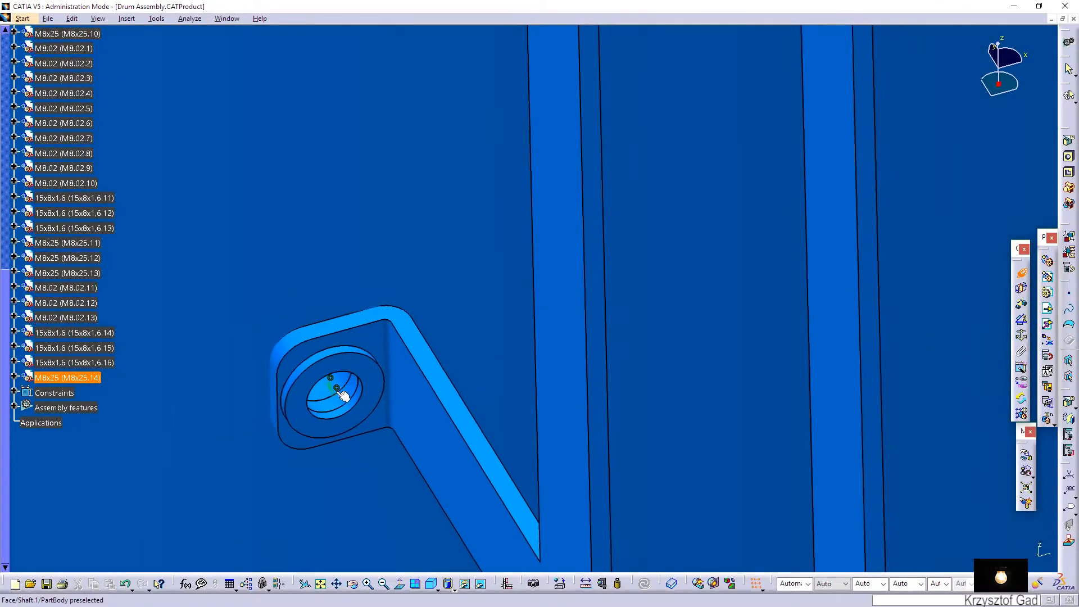
{"action": "left_click", "coordinate": [331, 389]}
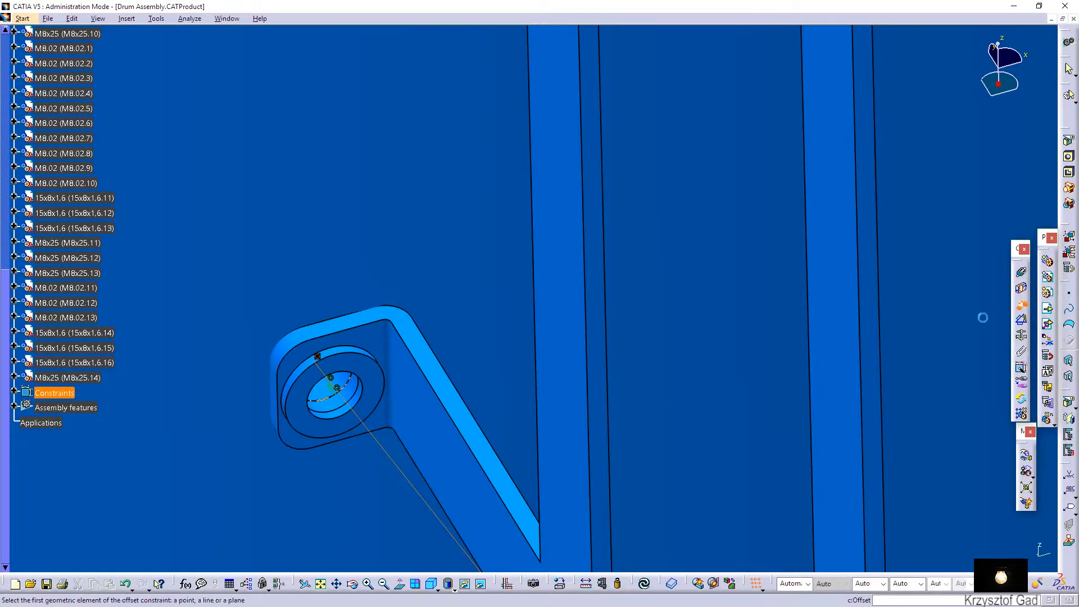
Constrain the bolt head's face to the washer's face with a 0 mm offset in Opposite orientation and update the assembly
{"action": "middle_click_drag", "start_coordinate": [349, 428], "coordinate": [516, 378]}
{"action": "left_click", "coordinate": [516, 378]}
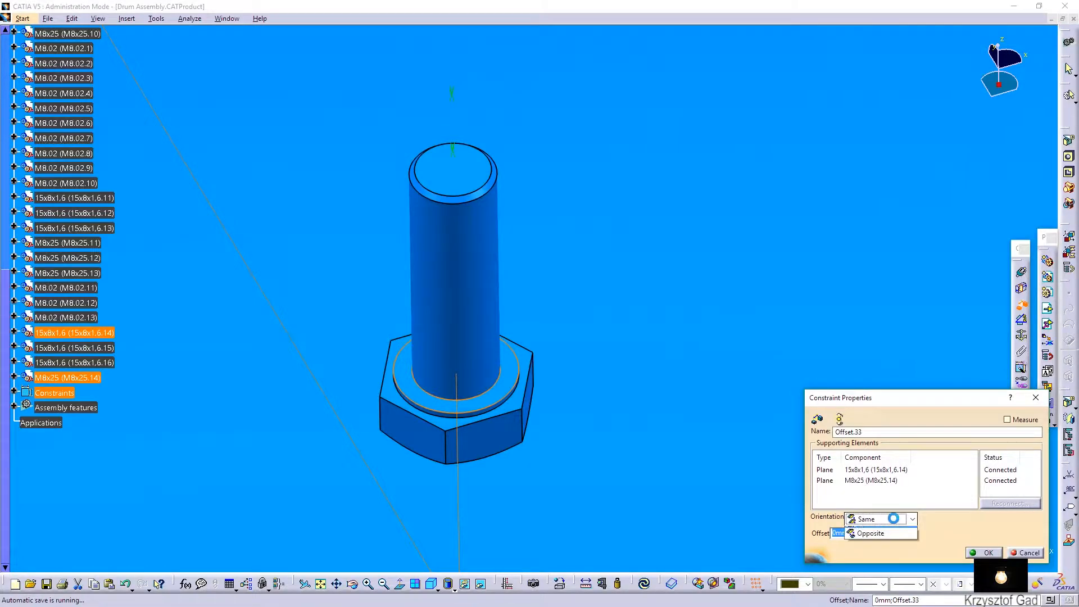
{"action": "left_click", "coordinate": [873, 555]}
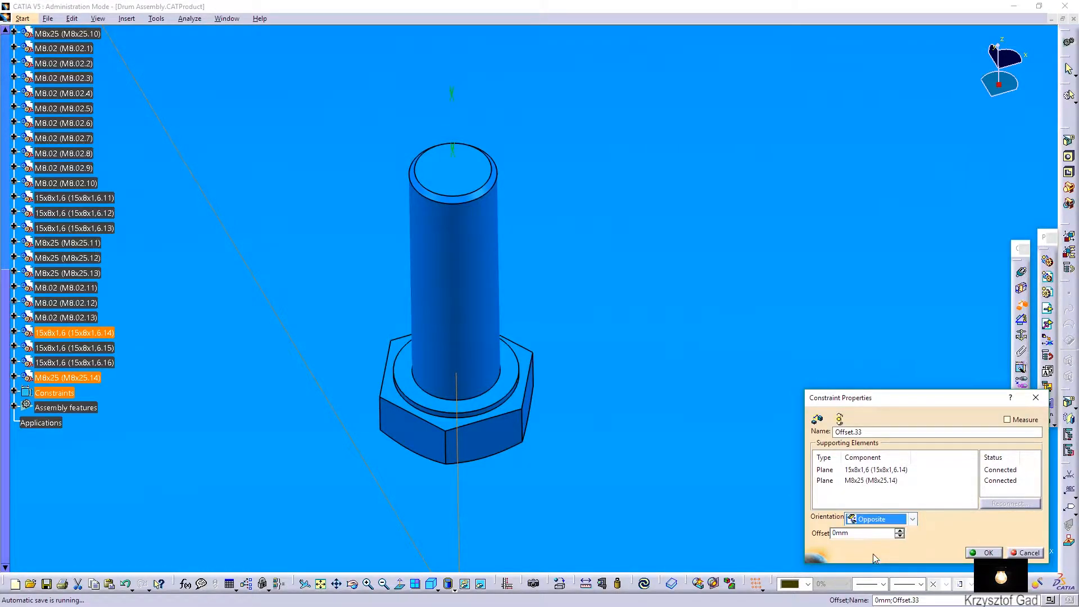
{"action": "left_click", "coordinate": [981, 553]}
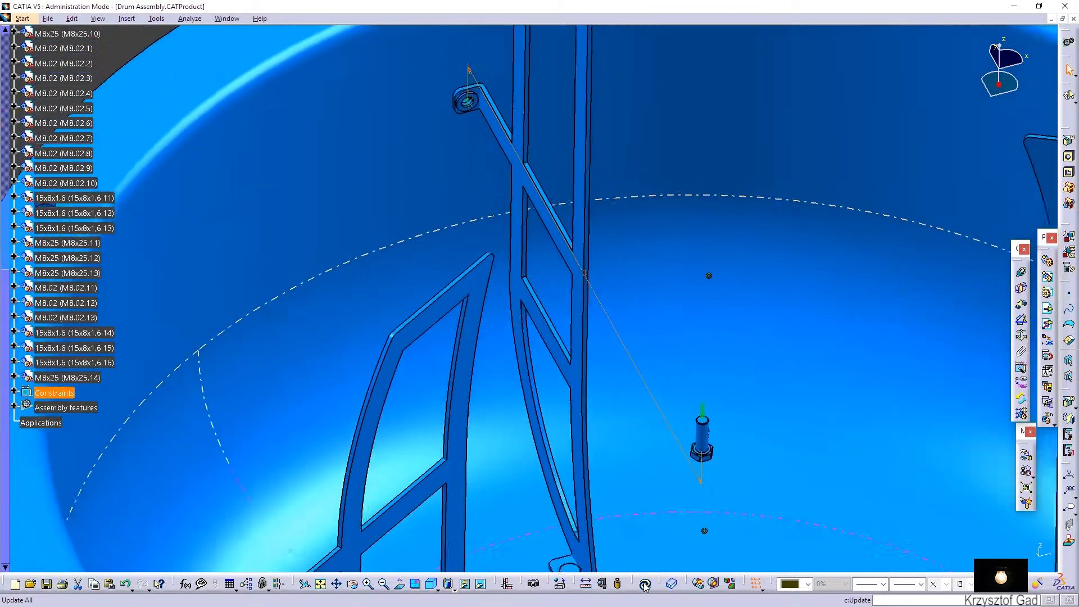
{"action": "left_click", "coordinate": [645, 586]}
Instantiate the new M8x25 bolt on Drum Lower's circular pattern of 3 holes, re-using the original component first
{"action": "middle_click_drag", "start_coordinate": [775, 349], "coordinate": [770, 306]}
{"action": "scroll", "coordinate": [173, 256], "scroll_direction": "up", "scroll_amount": 2}
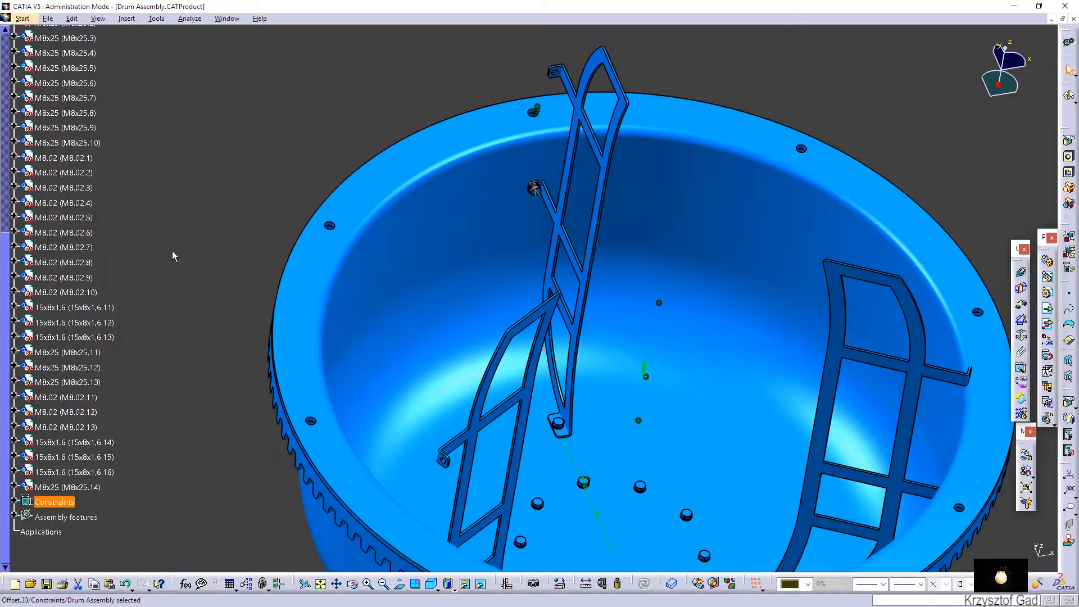
{"action": "left_click", "coordinate": [1021, 415]}
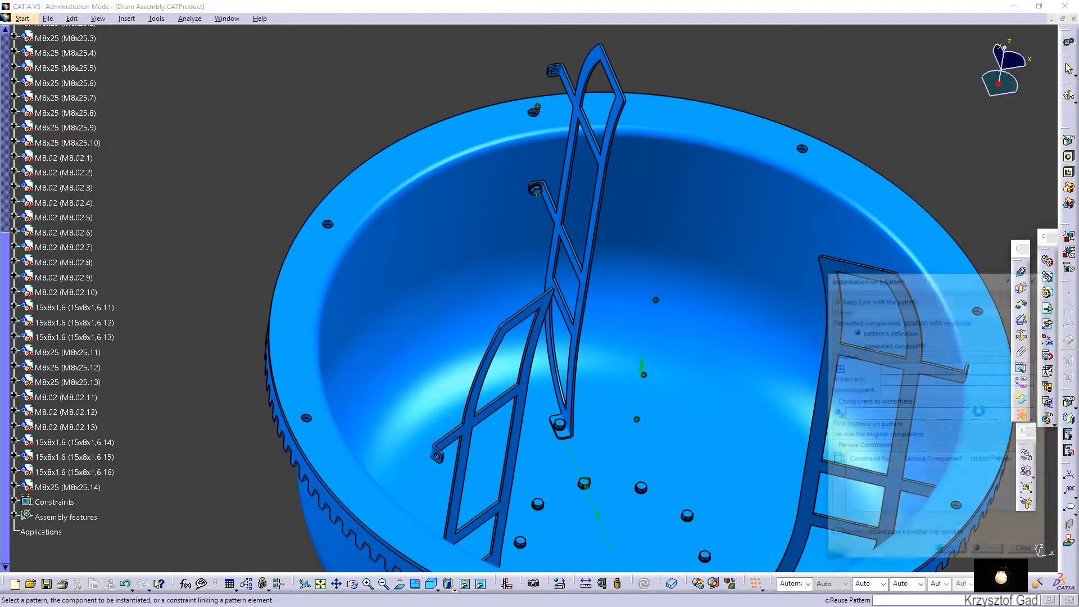
{"action": "left_click", "coordinate": [538, 194]}
{"action": "middle_click_drag", "start_coordinate": [540, 193], "coordinate": [653, 406]}
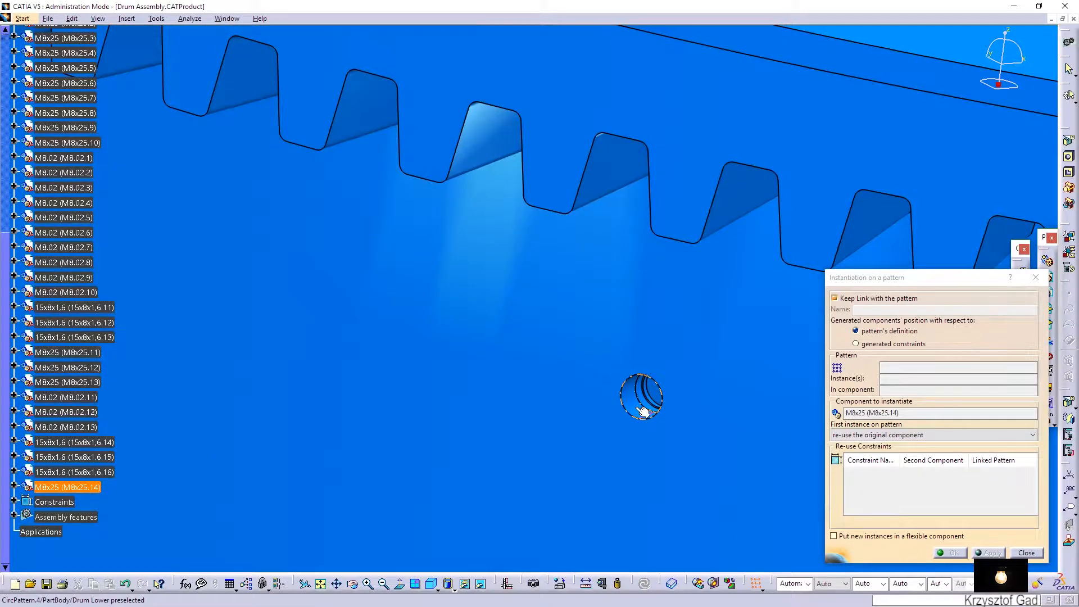
{"action": "left_click", "coordinate": [643, 412]}
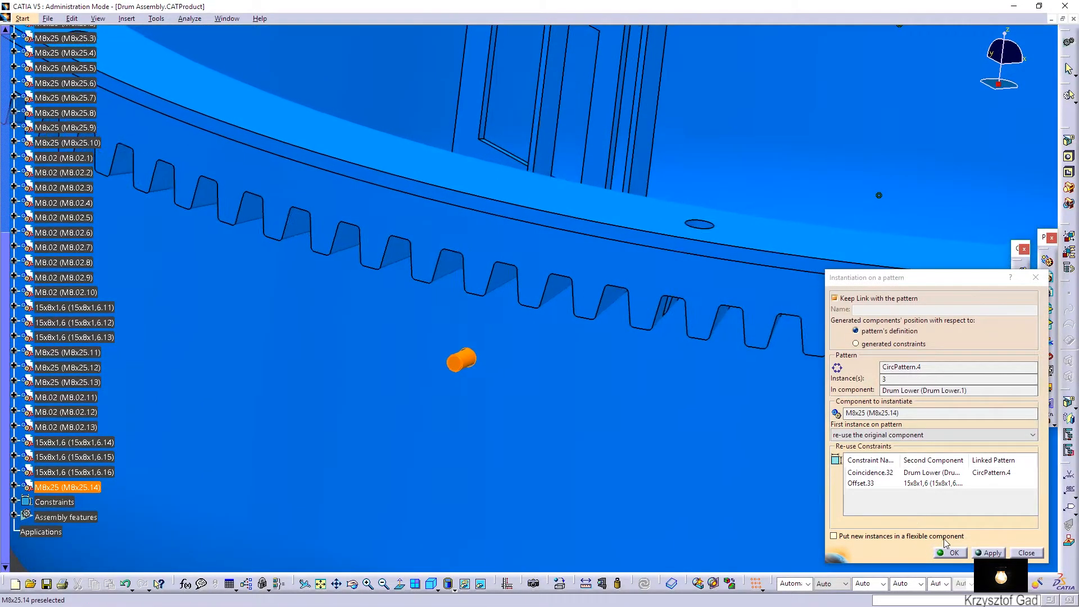
{"action": "left_click", "coordinate": [956, 557]}
Insert the existing M8.02 nut part into Drum Assembly and move it above the drum's opening
{"action": "middle_click_drag", "start_coordinate": [843, 551], "coordinate": [747, 537]}
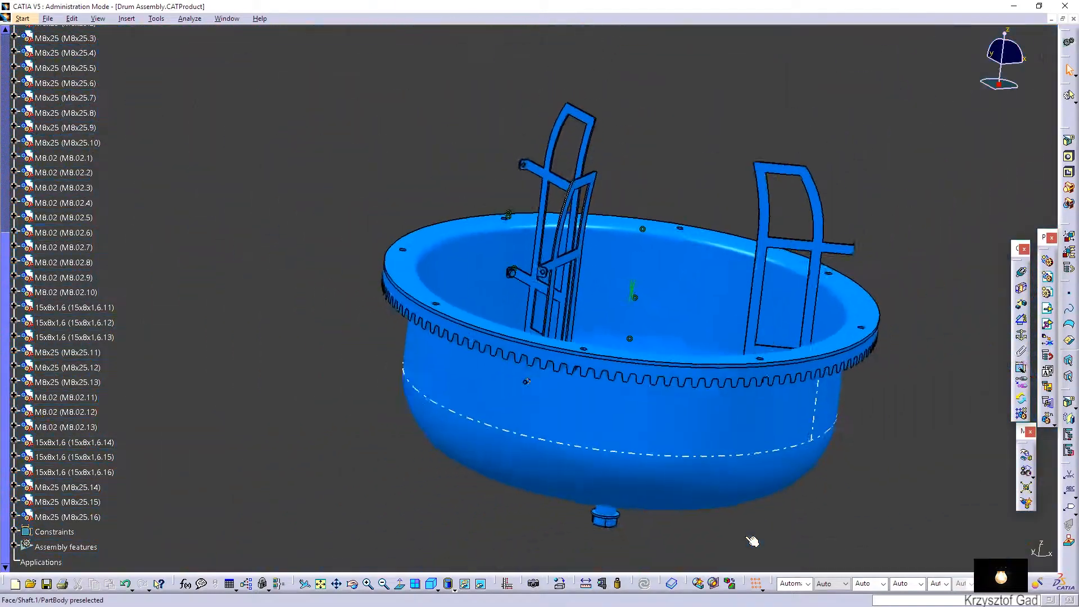
{"action": "scroll", "coordinate": [79, 231], "scroll_direction": "up", "scroll_amount": 8}
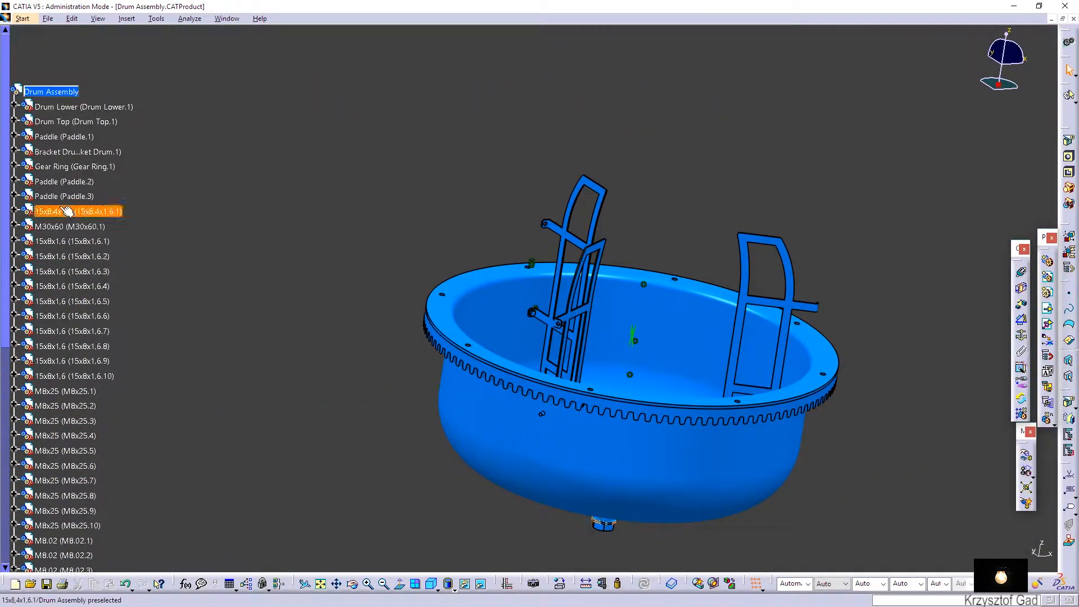
{"action": "right_click", "coordinate": [65, 92]}
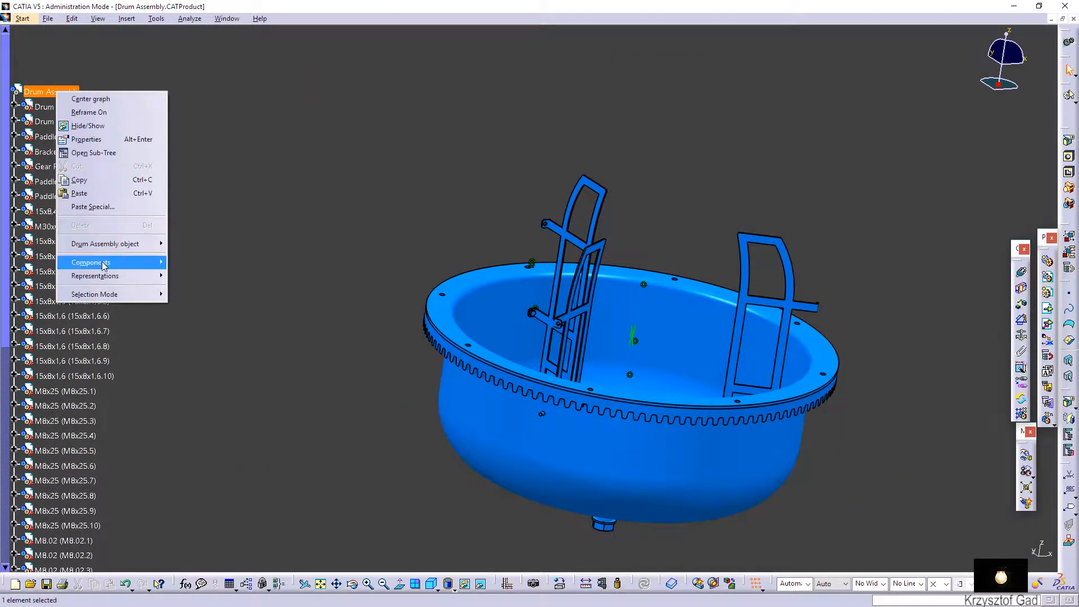
{"action": "mouse_move", "coordinate": [103, 264]}
{"action": "left_click", "coordinate": [248, 317]}
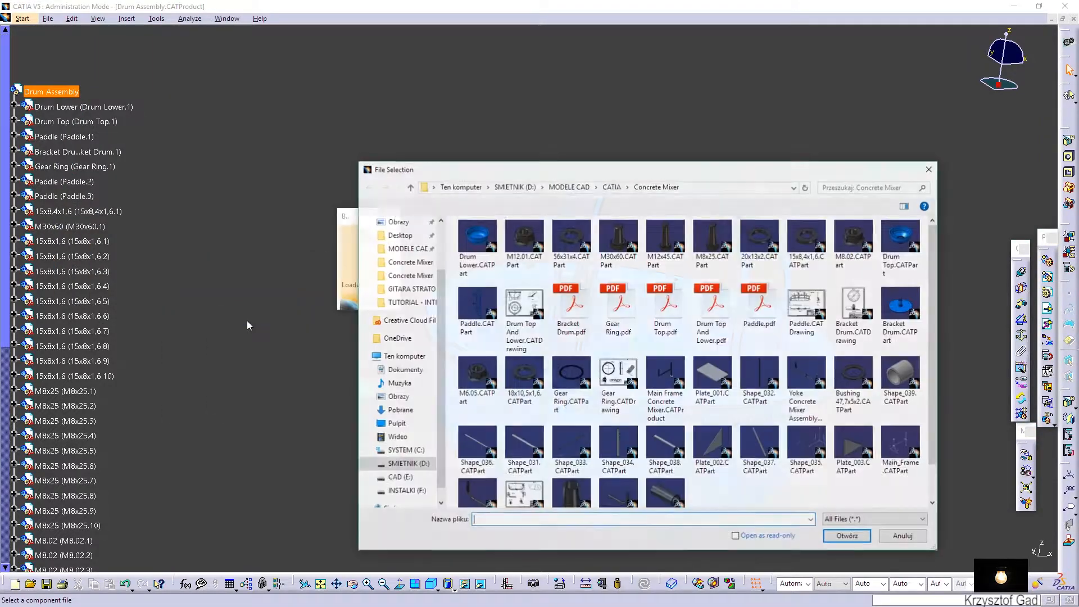
{"action": "double_click", "coordinate": [849, 252]}
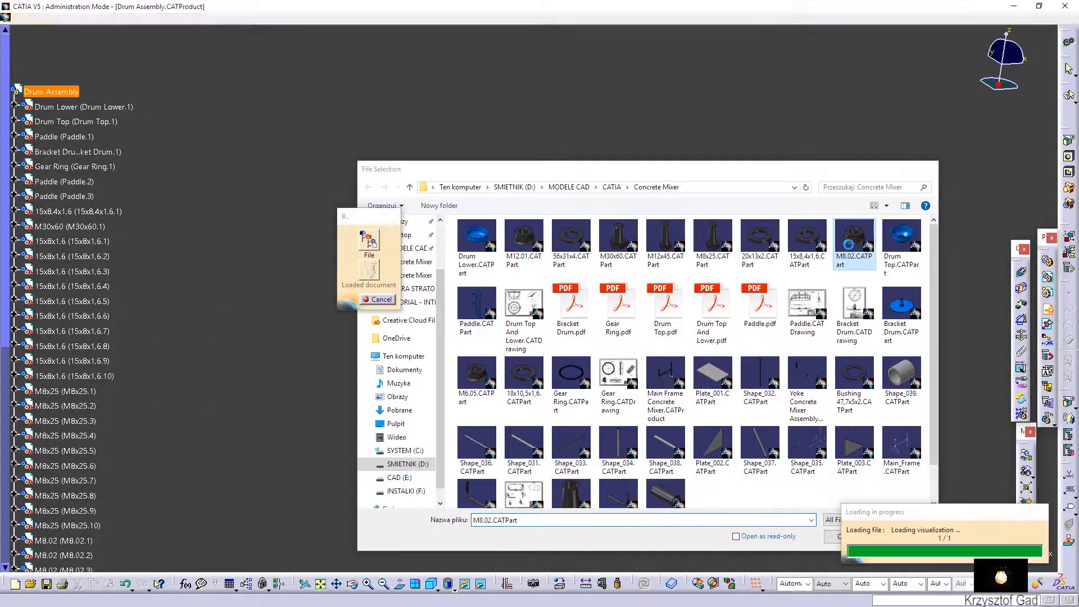
{"action": "scroll", "coordinate": [87, 291], "scroll_direction": "down", "scroll_amount": 10}
{"action": "left_click", "coordinate": [58, 371]}
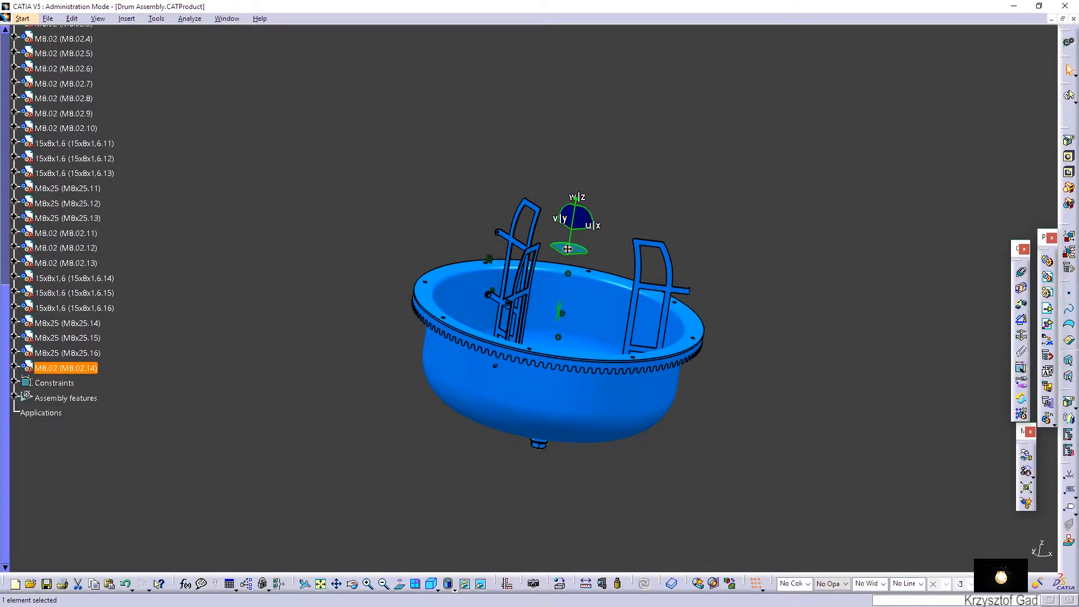
{"action": "left_click", "coordinate": [691, 233]}
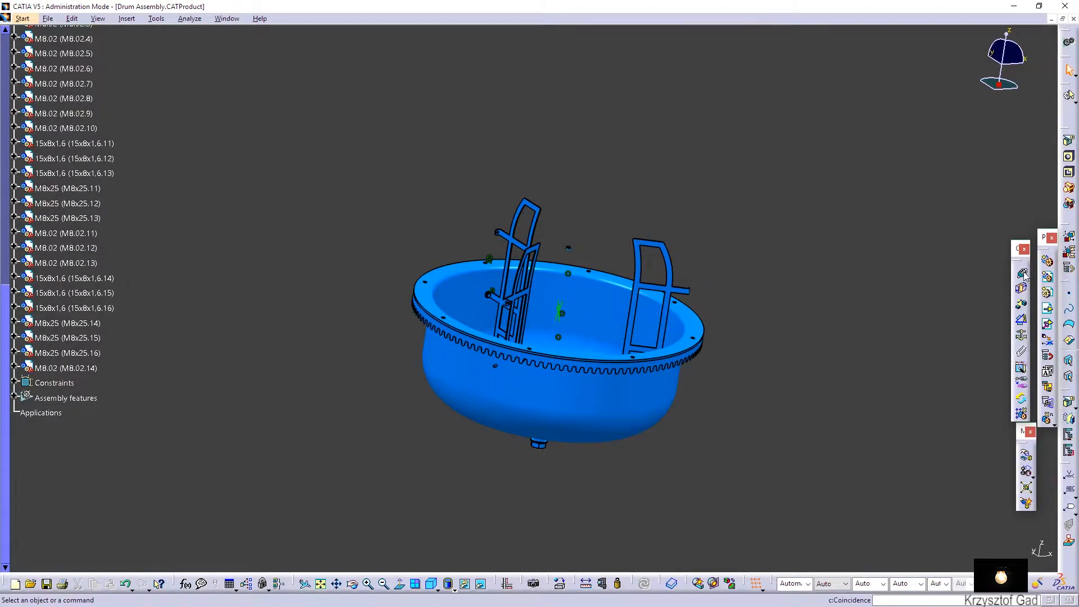
Make the new M8.02 nut's axis coincident with the axis of the M8x25 bolt protruding through the drum's outer wall
{"action": "scroll", "coordinate": [866, 293], "scroll_direction": "up", "scroll_amount": 10}
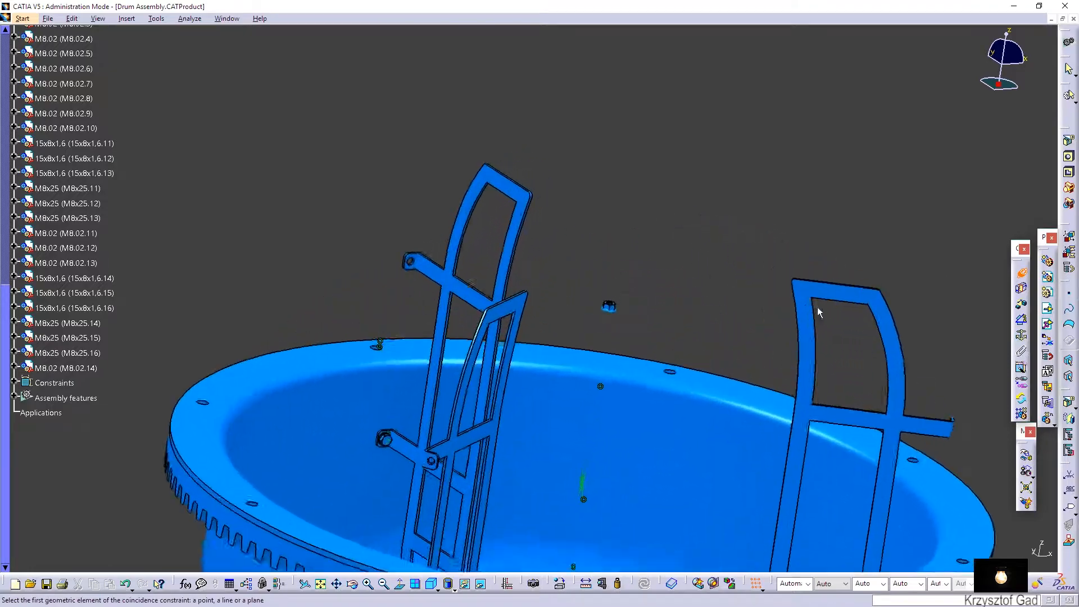
{"action": "scroll", "coordinate": [626, 351], "scroll_direction": "up", "scroll_amount": 5}
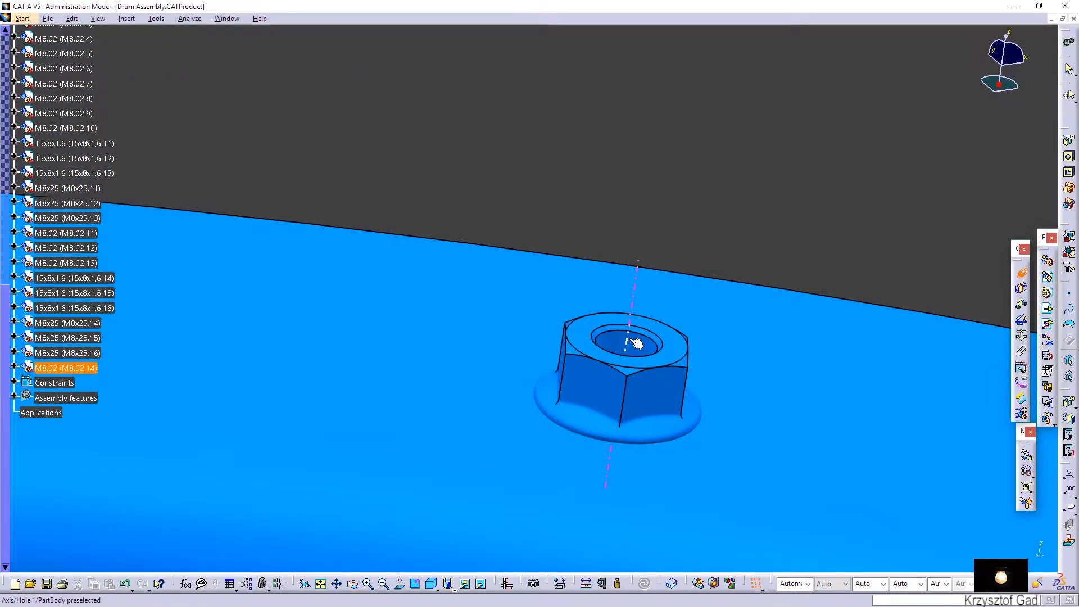
{"action": "scroll", "coordinate": [630, 339], "scroll_direction": "down", "scroll_amount": 8}
{"action": "middle_click_drag", "start_coordinate": [615, 341], "coordinate": [602, 349]}
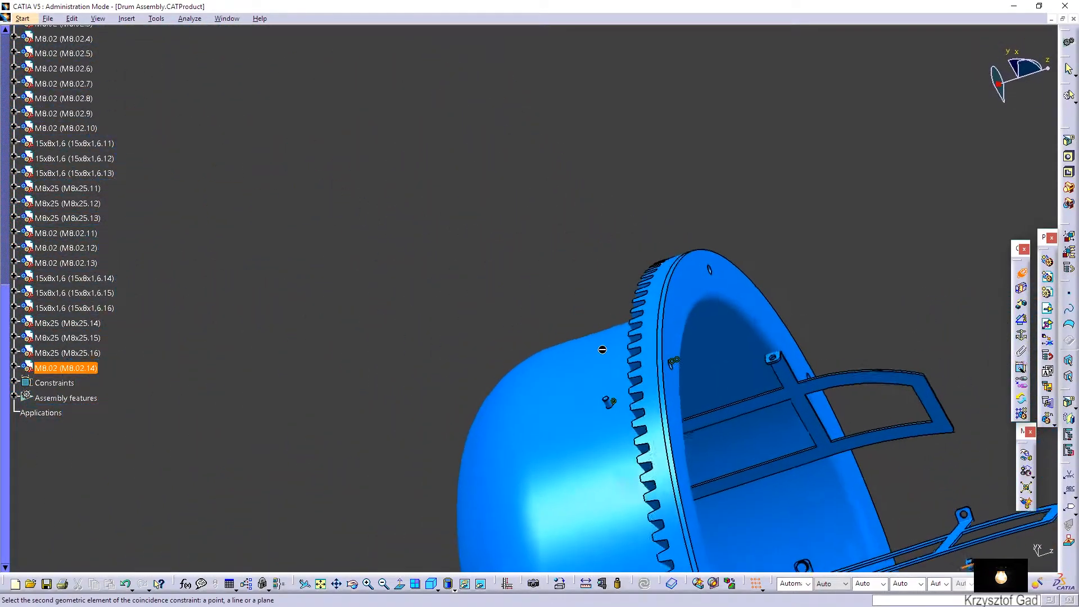
{"action": "scroll", "coordinate": [604, 360], "scroll_direction": "up", "scroll_amount": 5}
{"action": "scroll", "coordinate": [604, 368], "scroll_direction": "up", "scroll_amount": 15}
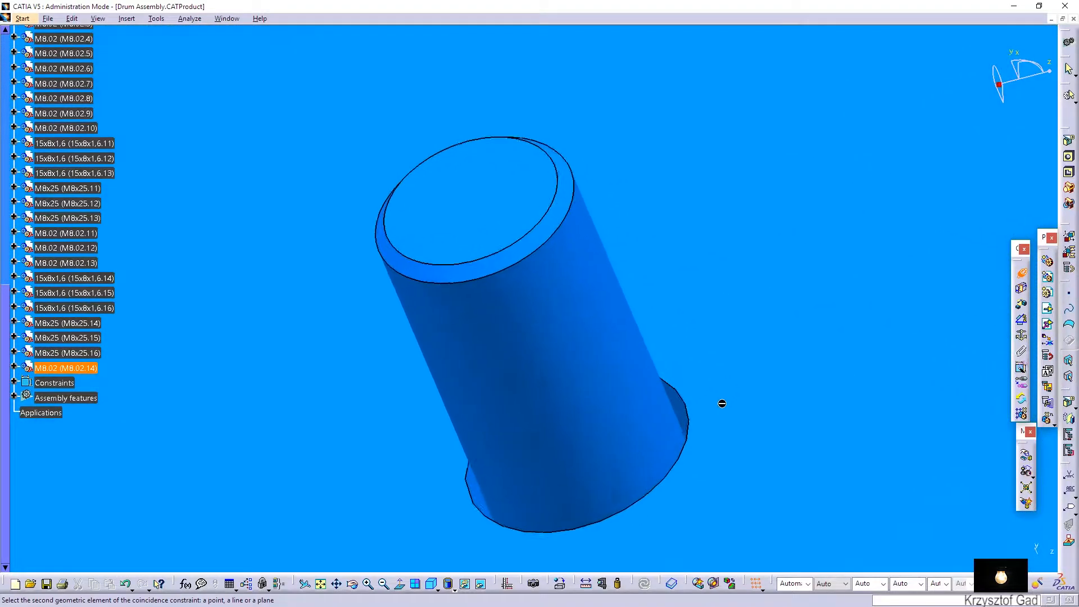
{"action": "left_click", "coordinate": [624, 464]}
{"action": "scroll", "coordinate": [631, 468], "scroll_direction": "down", "scroll_amount": 15}
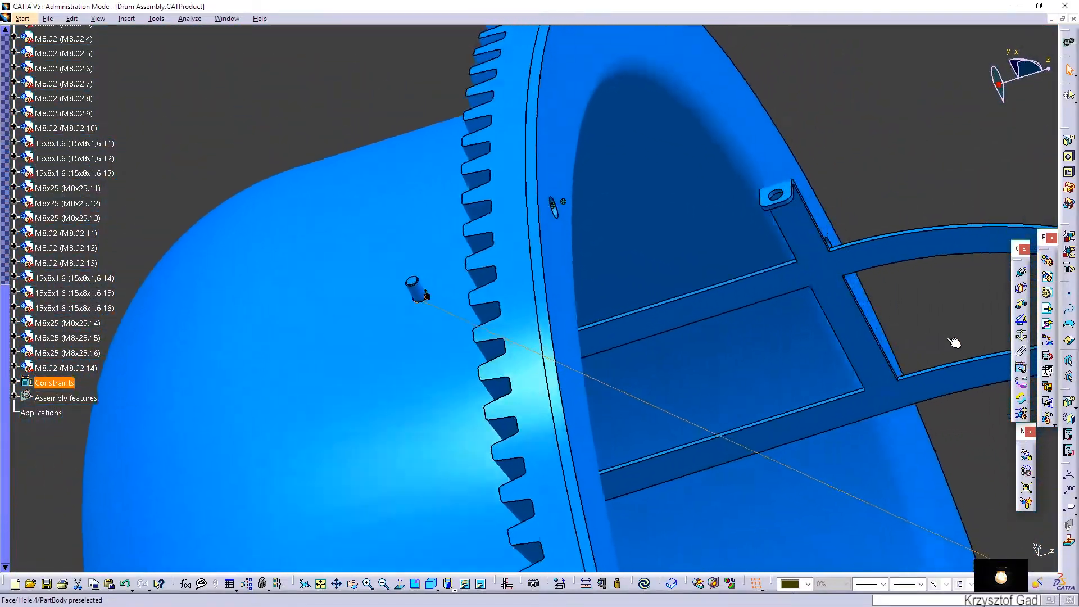
Constrain the new M8.02 nut's flange face in line contact with Drum Lower's bolt hole, using External orientation, and update the assembly
{"action": "middle_click_drag", "start_coordinate": [954, 342], "coordinate": [1005, 309]}
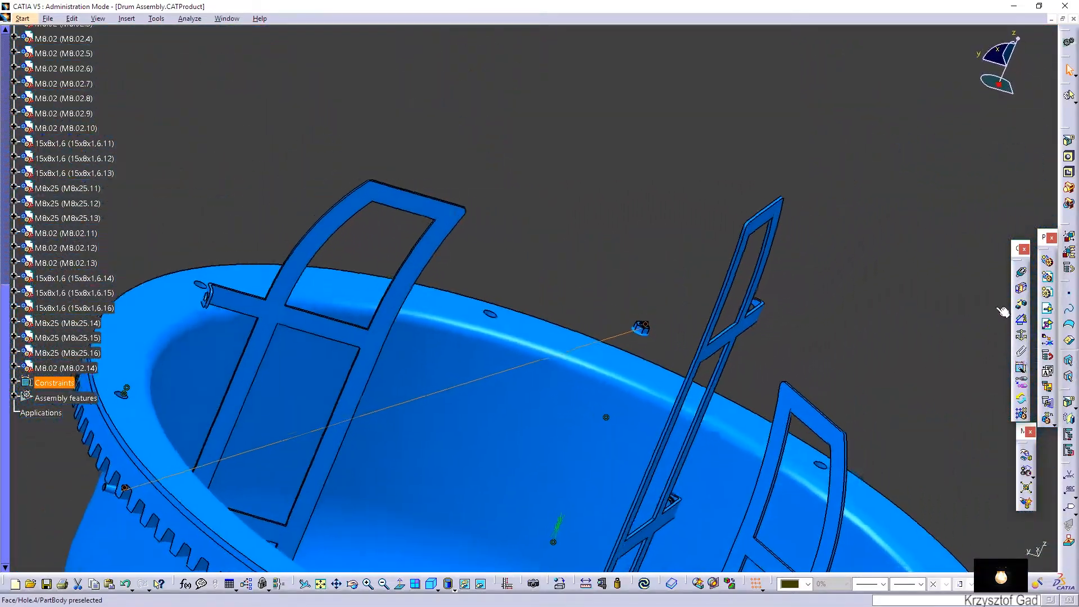
{"action": "left_click", "coordinate": [1022, 290]}
{"action": "middle_click_drag", "start_coordinate": [956, 297], "coordinate": [894, 301]}
{"action": "scroll", "coordinate": [769, 307], "scroll_direction": "up", "scroll_amount": 10}
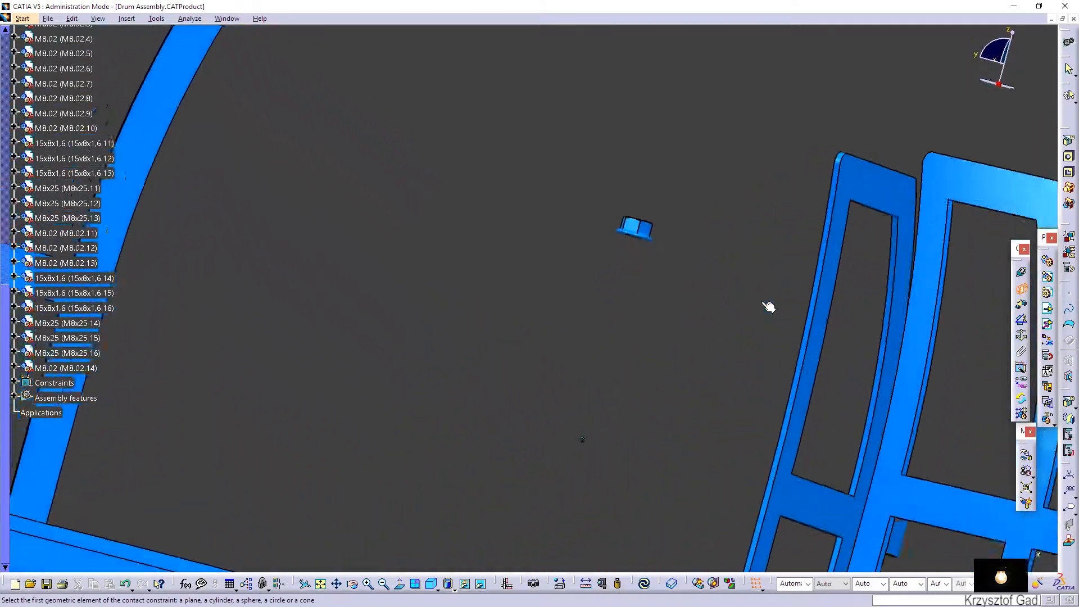
{"action": "scroll", "coordinate": [771, 307], "scroll_direction": "up", "scroll_amount": 5}
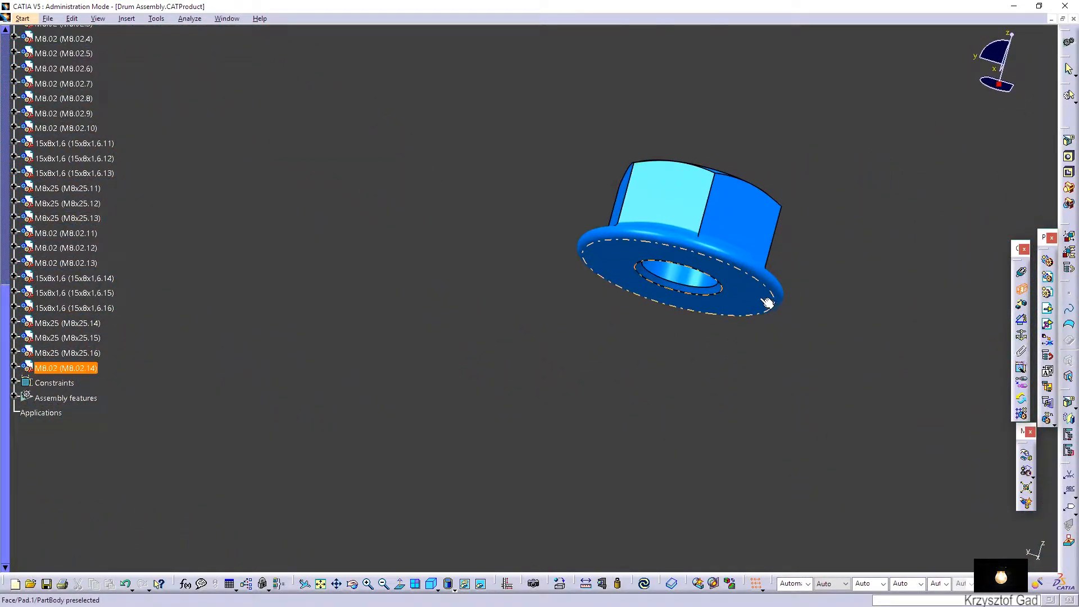
{"action": "scroll", "coordinate": [756, 304], "scroll_direction": "down", "scroll_amount": 6}
{"action": "middle_click_drag", "start_coordinate": [750, 309], "coordinate": [643, 327]}
{"action": "scroll", "coordinate": [675, 336], "scroll_direction": "up", "scroll_amount": 10}
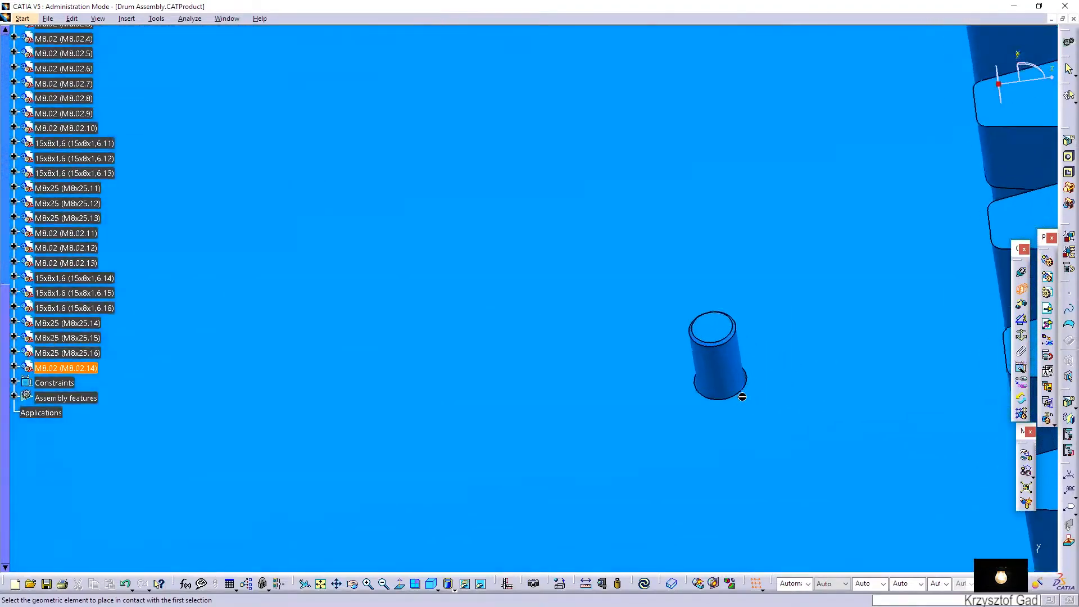
{"action": "middle_click_drag", "start_coordinate": [752, 402], "coordinate": [851, 228]}
{"action": "middle_click_drag", "start_coordinate": [862, 171], "coordinate": [743, 446]}
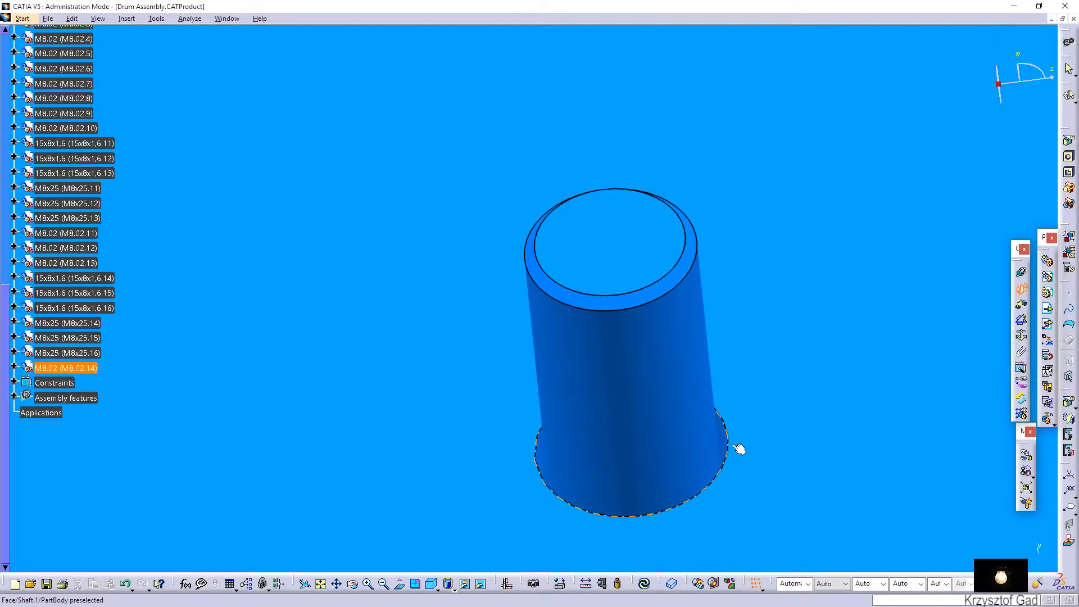
{"action": "left_click", "coordinate": [738, 448]}
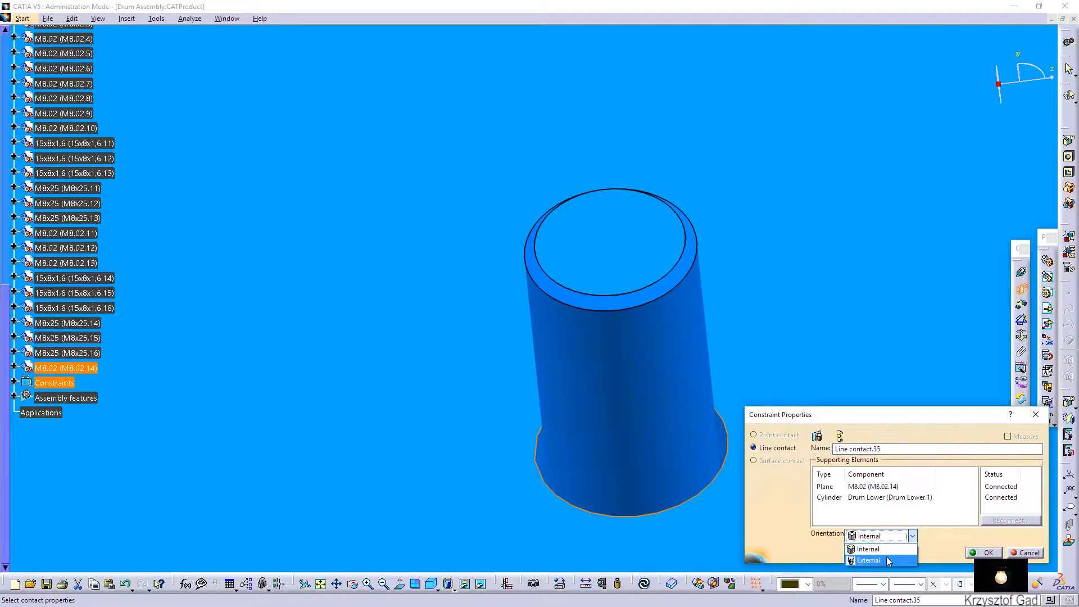
{"action": "left_click", "coordinate": [979, 553]}
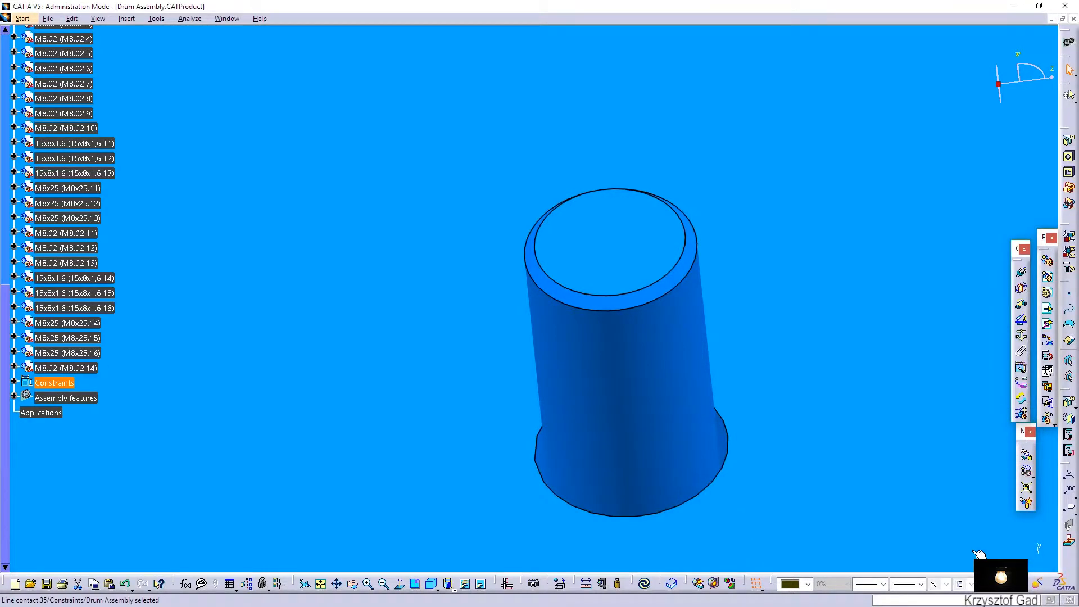
{"action": "left_click", "coordinate": [645, 584]}
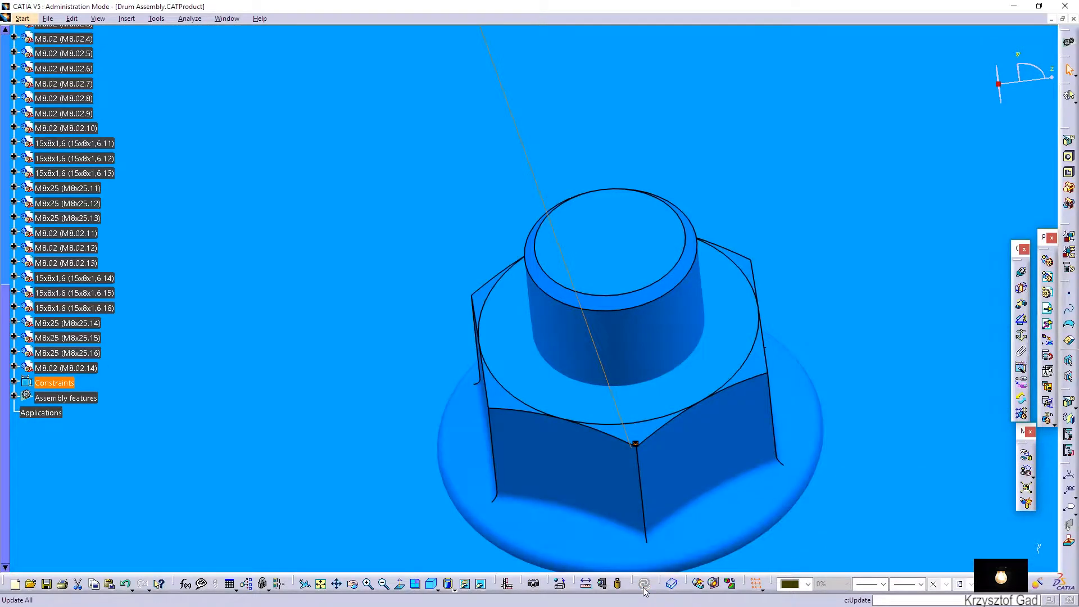
Instantiate the new M8.02 nut on Drum Lower's circular pattern of 3 holes, re-using the original component first
{"action": "left_click", "coordinate": [1020, 415]}
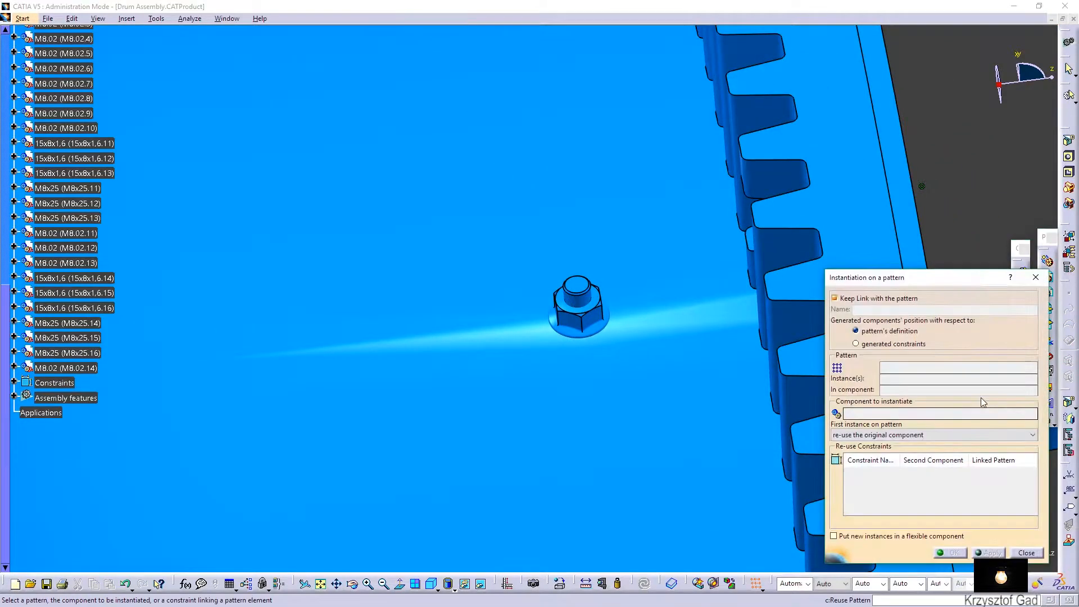
{"action": "left_click", "coordinate": [591, 319]}
{"action": "scroll", "coordinate": [581, 327], "scroll_direction": "down", "scroll_amount": 5}
{"action": "middle_click_drag", "start_coordinate": [565, 339], "coordinate": [533, 498]}
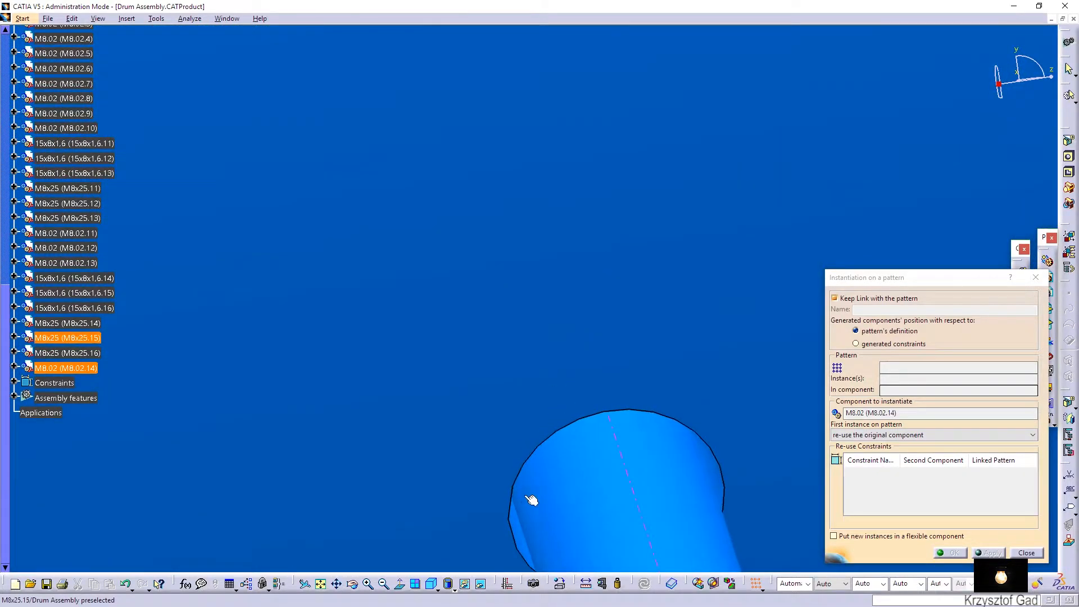
{"action": "left_click", "coordinate": [524, 540]}
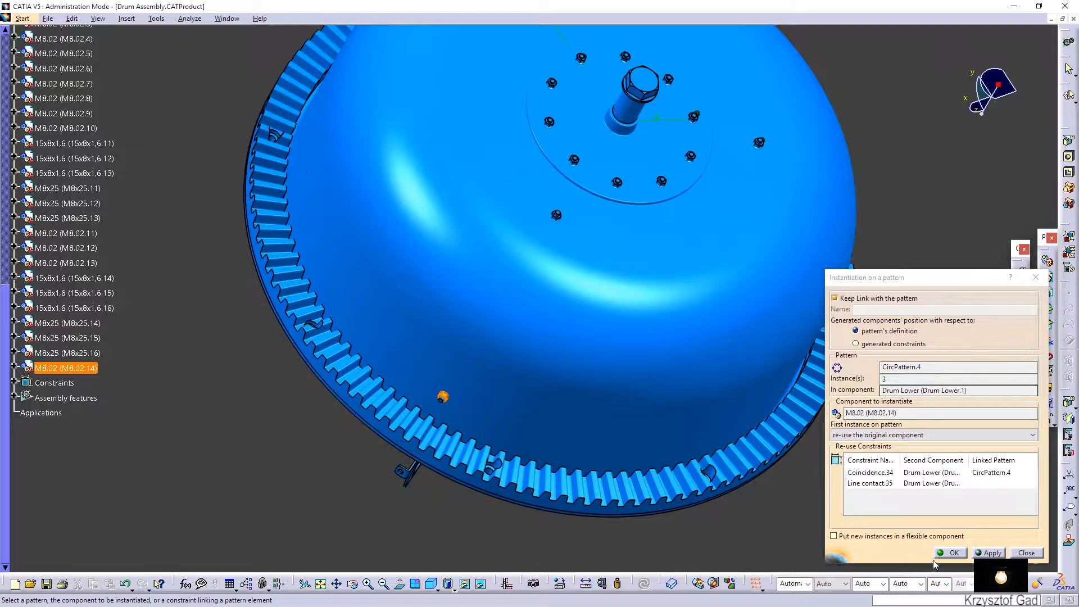
{"action": "left_click", "coordinate": [949, 556]}
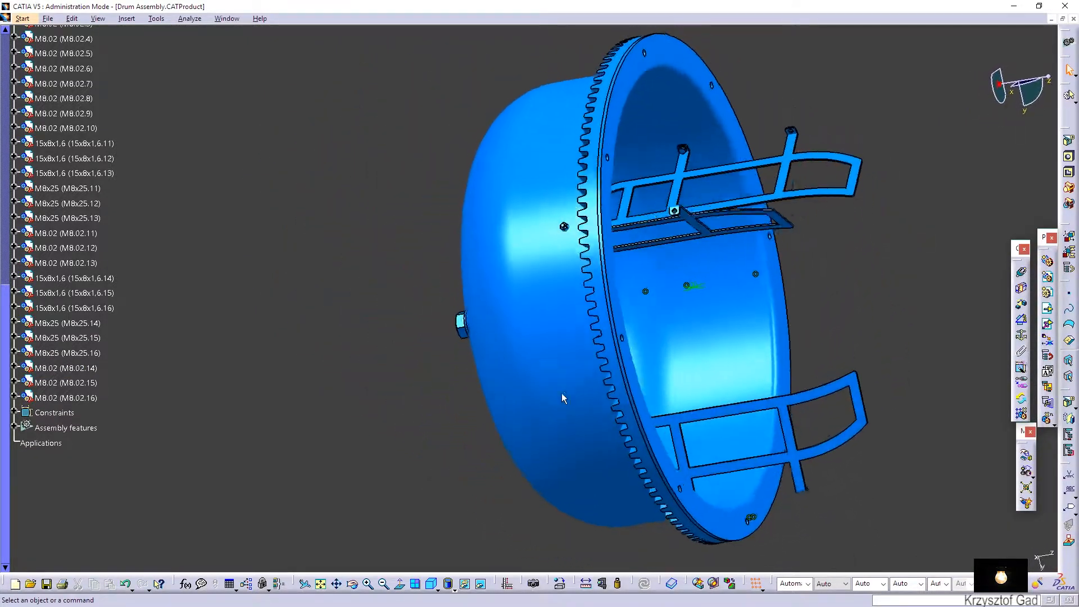
Hide the Drum Lower body and bring the hidden Drum Top body back into the visible space
{"action": "right_click", "coordinate": [573, 374]}
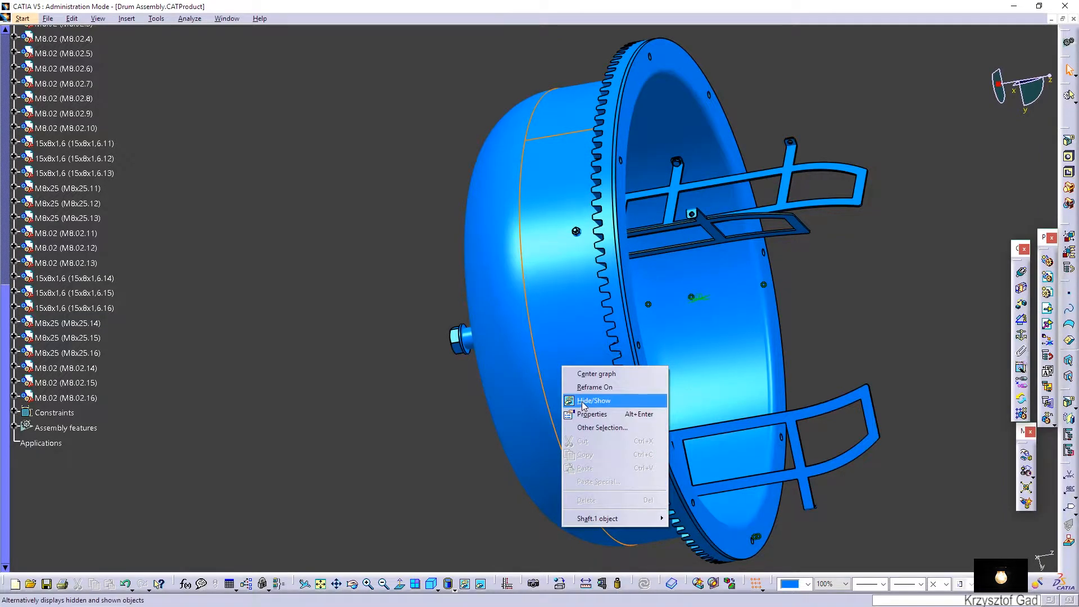
{"action": "left_click", "coordinate": [585, 404]}
{"action": "left_click", "coordinate": [482, 585]}
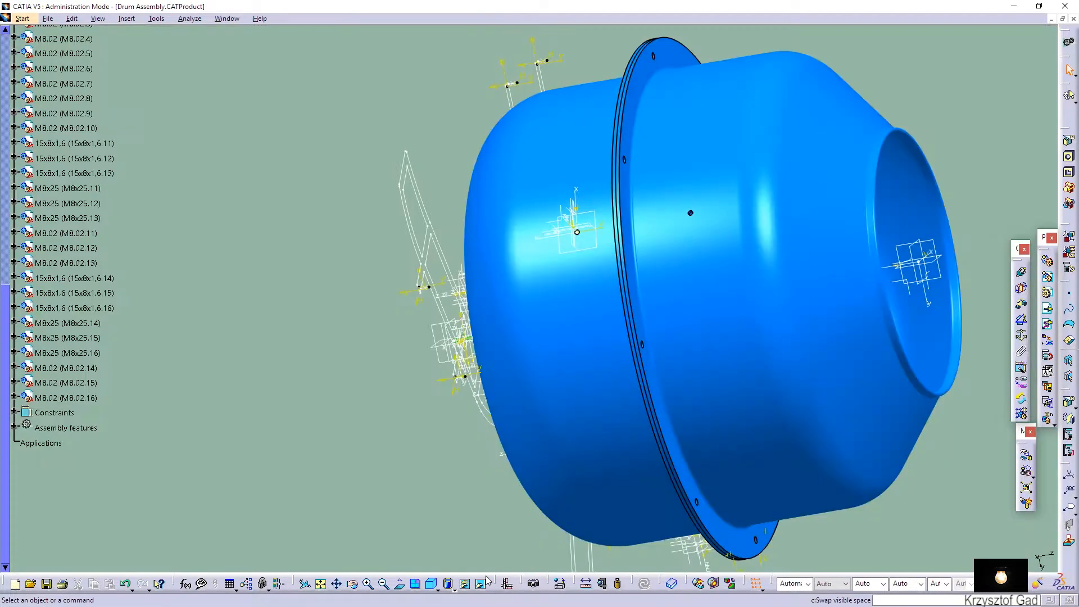
{"action": "right_click", "coordinate": [737, 393]}
{"action": "left_click", "coordinate": [759, 425]}
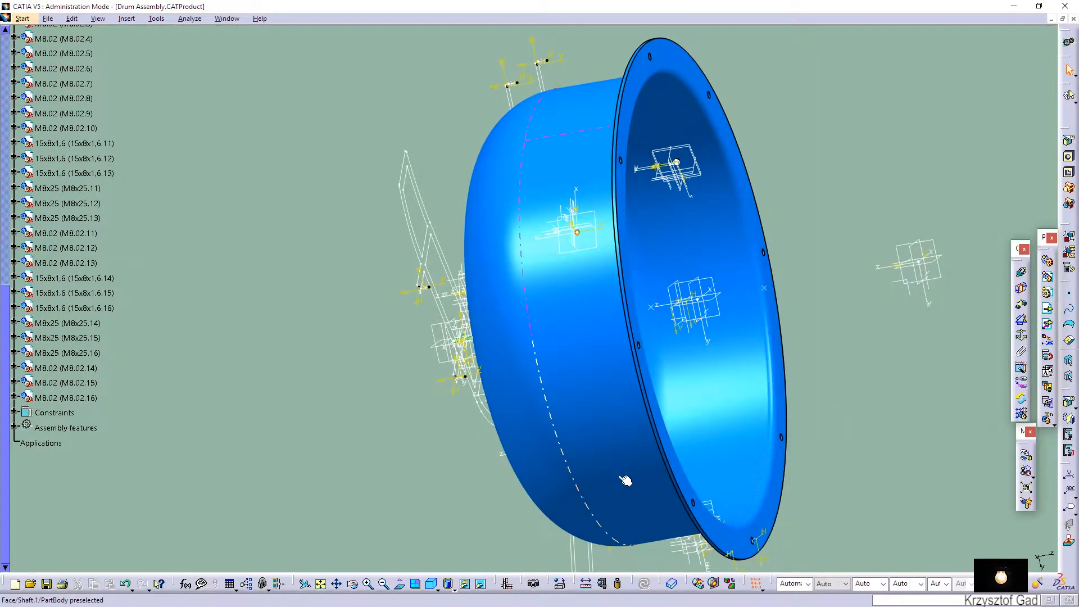
{"action": "left_click", "coordinate": [482, 586]}
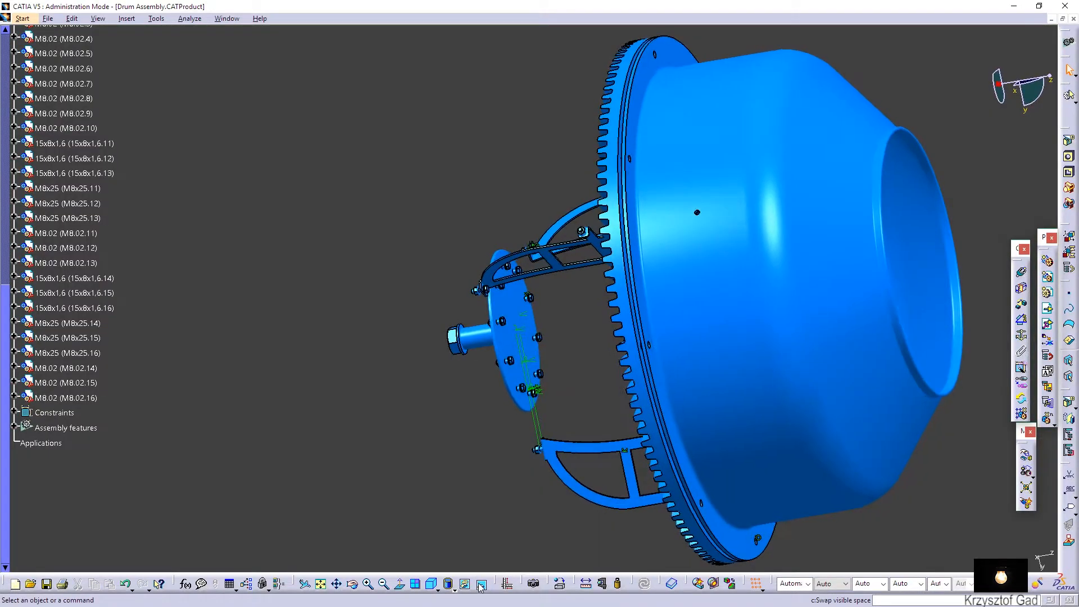
Insert the existing 15x8,4x1,6 washer part into Drum Assembly
{"action": "scroll", "coordinate": [132, 255], "scroll_direction": "up", "scroll_amount": 10}
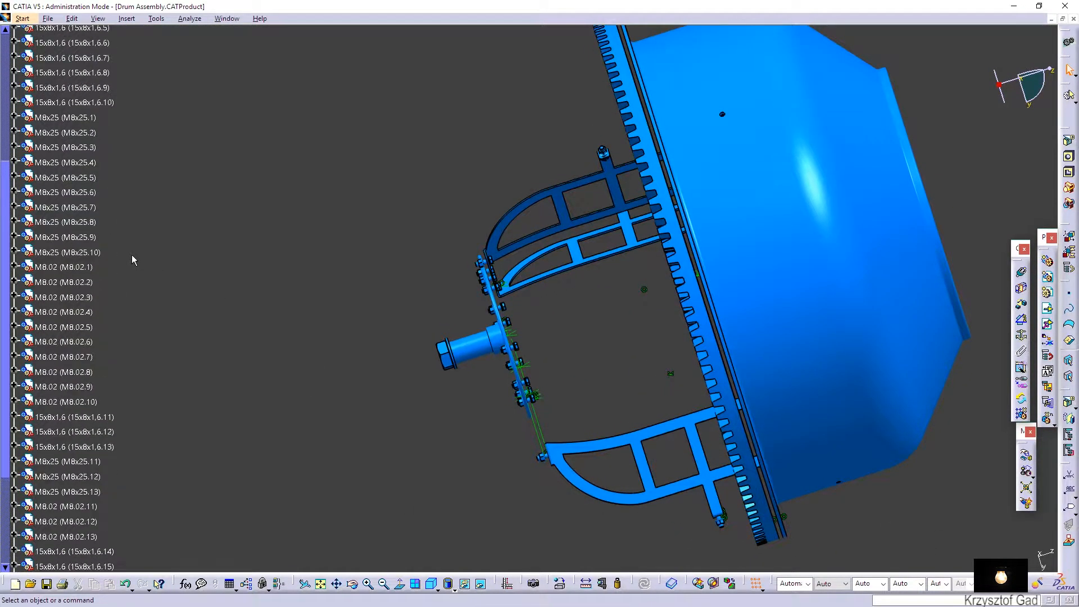
{"action": "scroll", "coordinate": [119, 243], "scroll_direction": "up", "scroll_amount": 4}
{"action": "left_click", "coordinate": [69, 147]}
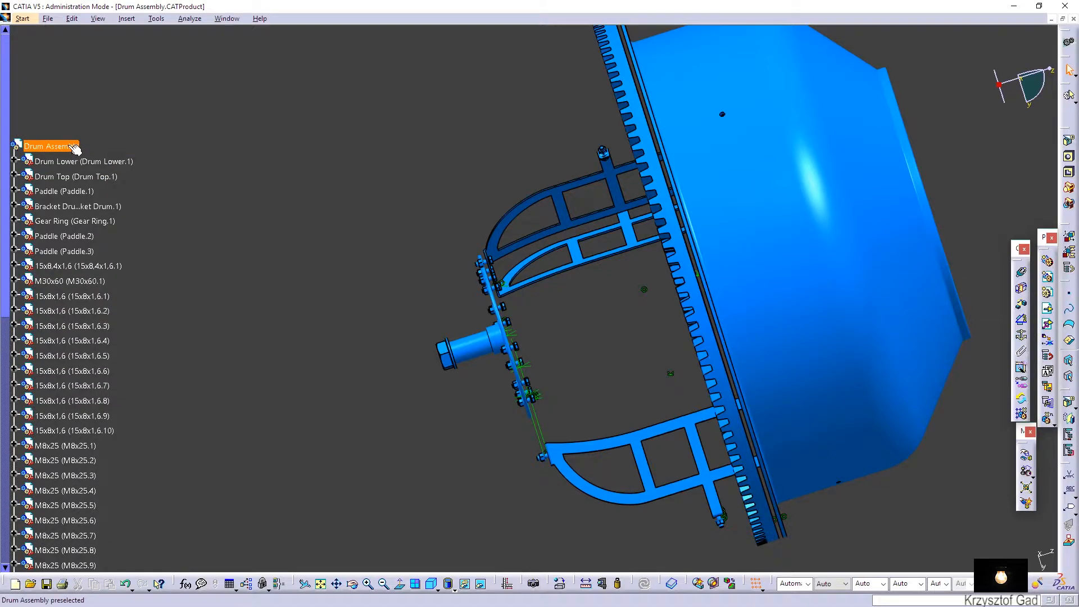
{"action": "right_click", "coordinate": [69, 147]}
{"action": "mouse_move", "coordinate": [125, 318]}
{"action": "left_click", "coordinate": [247, 372]}
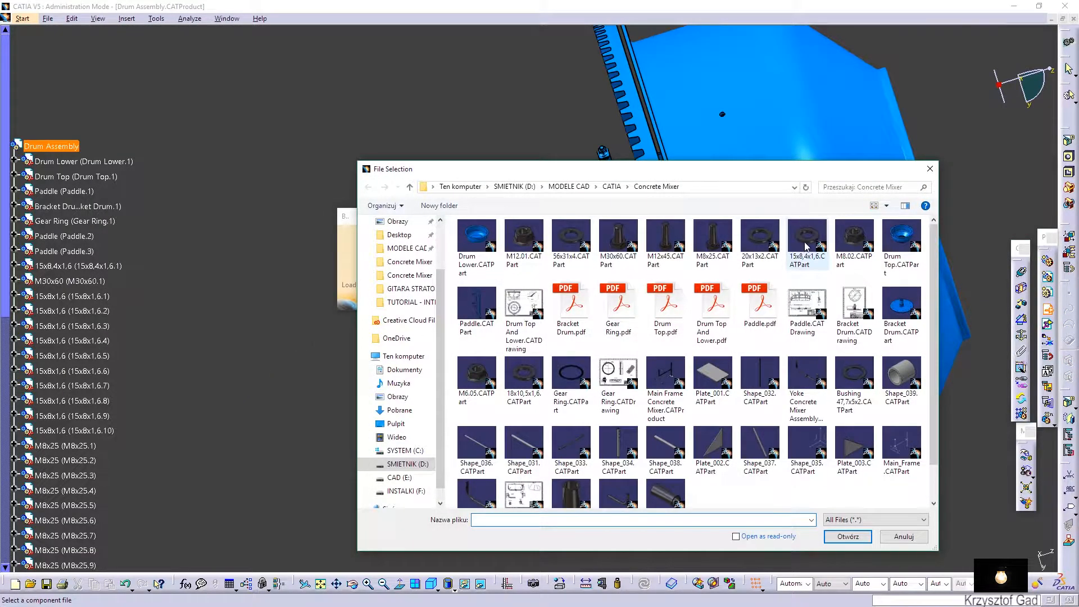
{"action": "double_click", "coordinate": [807, 247]}
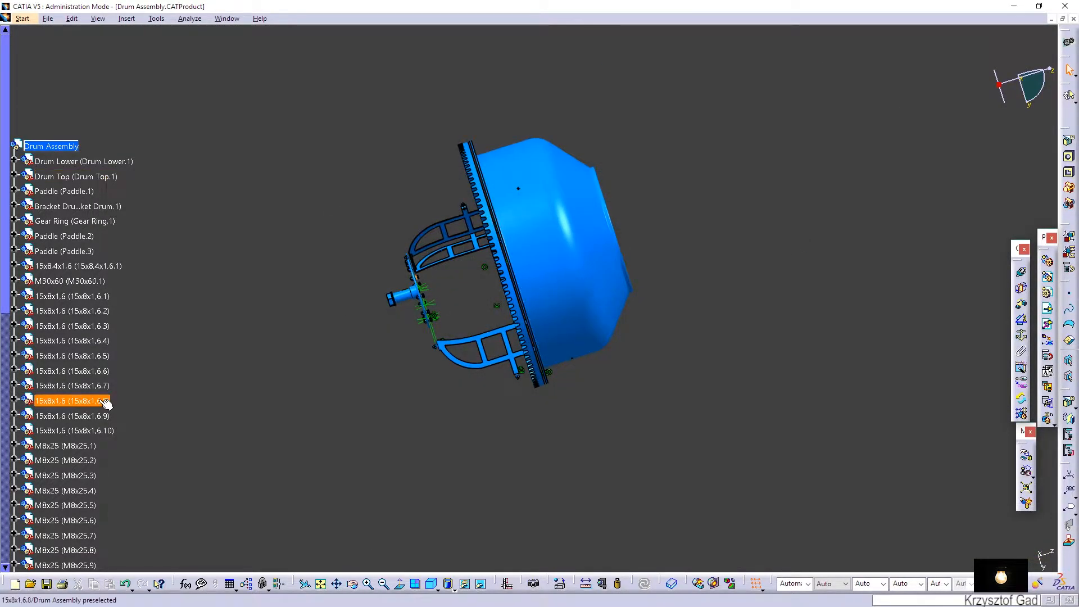
{"action": "scroll", "coordinate": [103, 400], "scroll_direction": "down", "scroll_amount": 12}
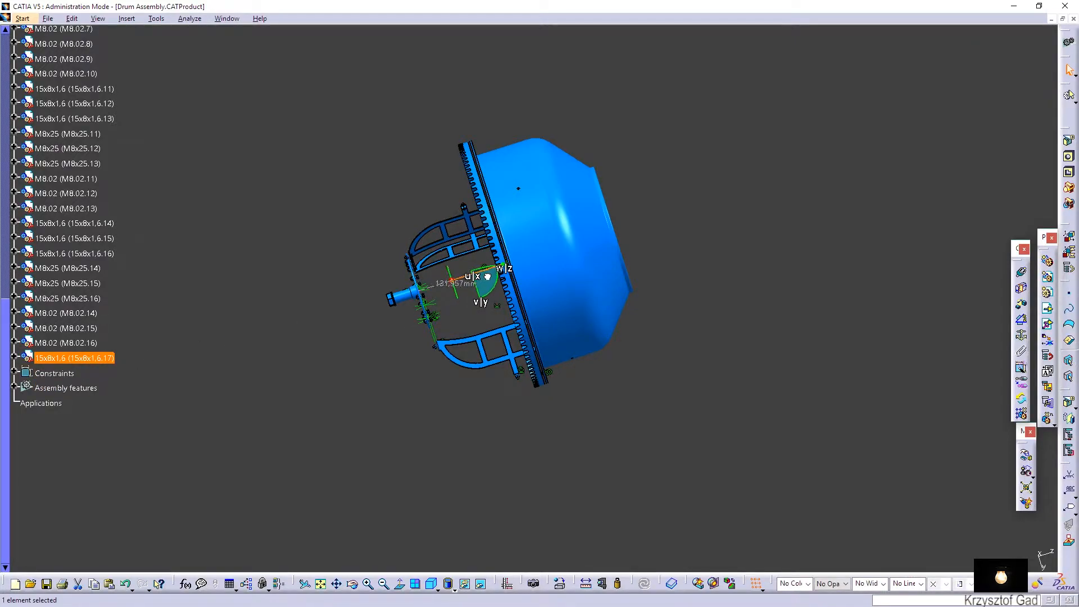
{"action": "left_click", "coordinate": [631, 322]}
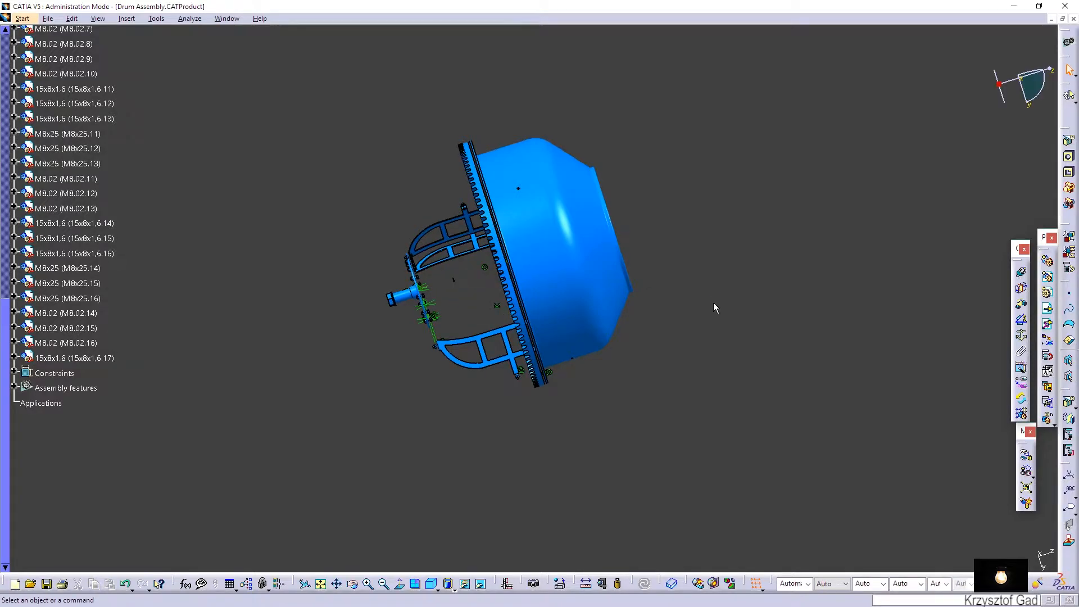
Make the new washer's axis coincident with the axis of the paddle mounting hole in Drum Top's wall
{"action": "middle_click_drag", "start_coordinate": [711, 305], "coordinate": [679, 305]}
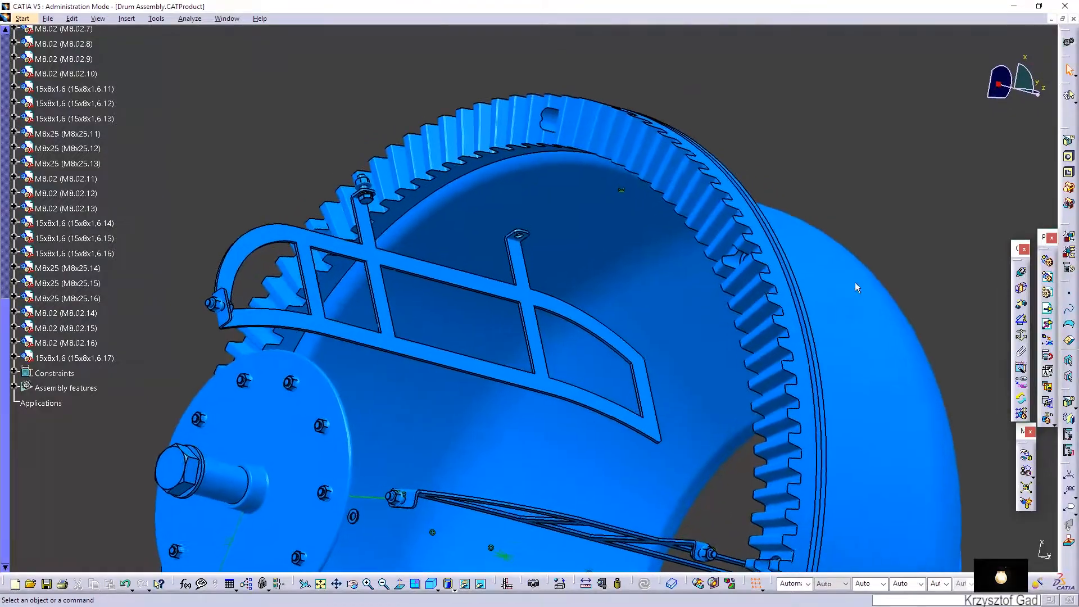
{"action": "middle_click_drag", "start_coordinate": [968, 281], "coordinate": [691, 320]}
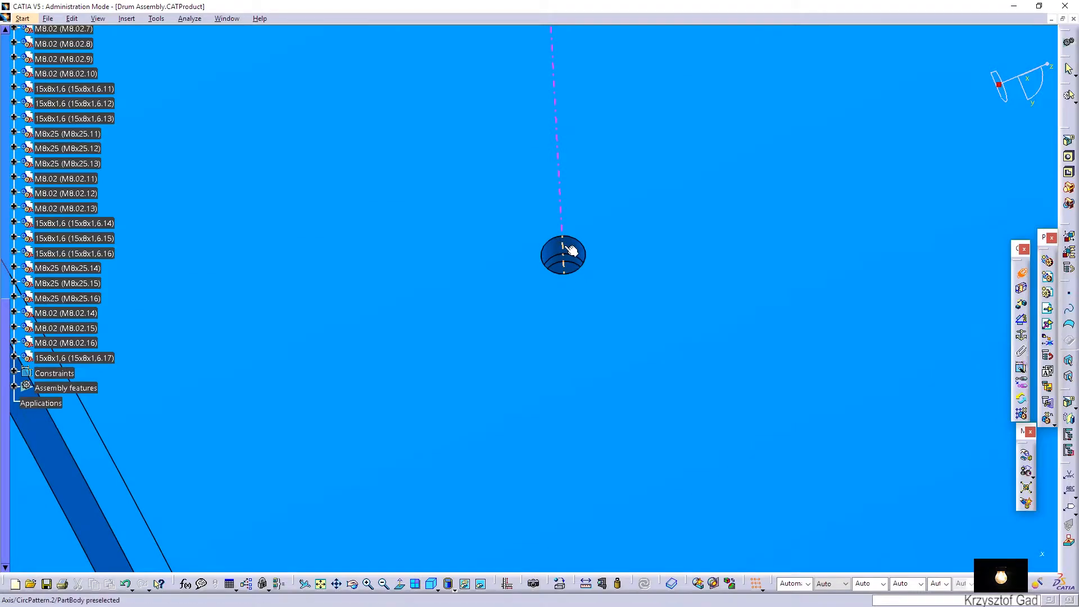
{"action": "left_click", "coordinate": [570, 250]}
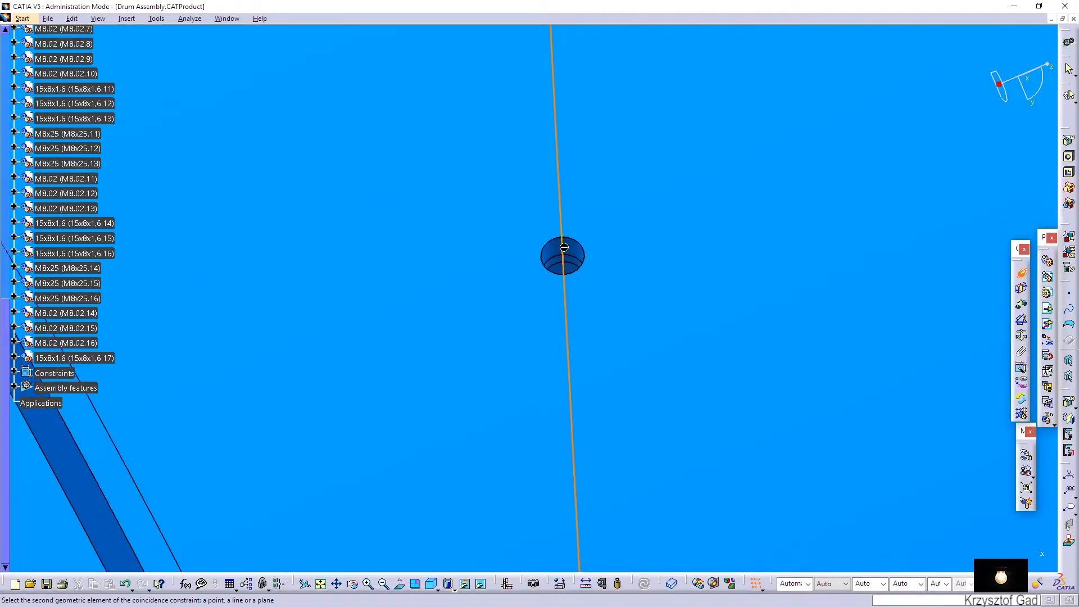
{"action": "scroll", "coordinate": [426, 345], "scroll_direction": "up", "scroll_amount": 8}
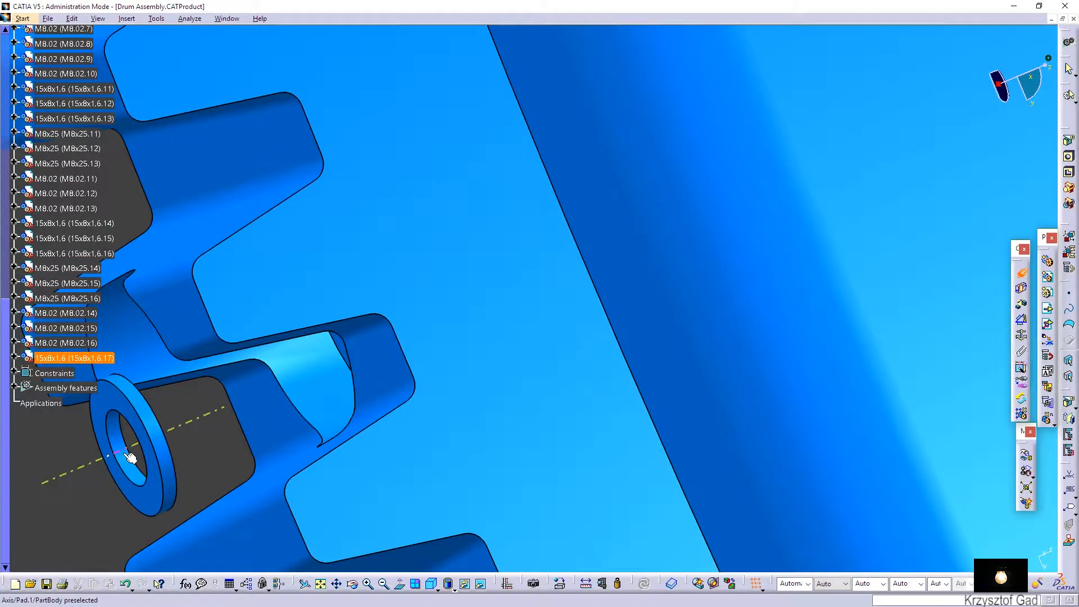
{"action": "left_click", "coordinate": [131, 459]}
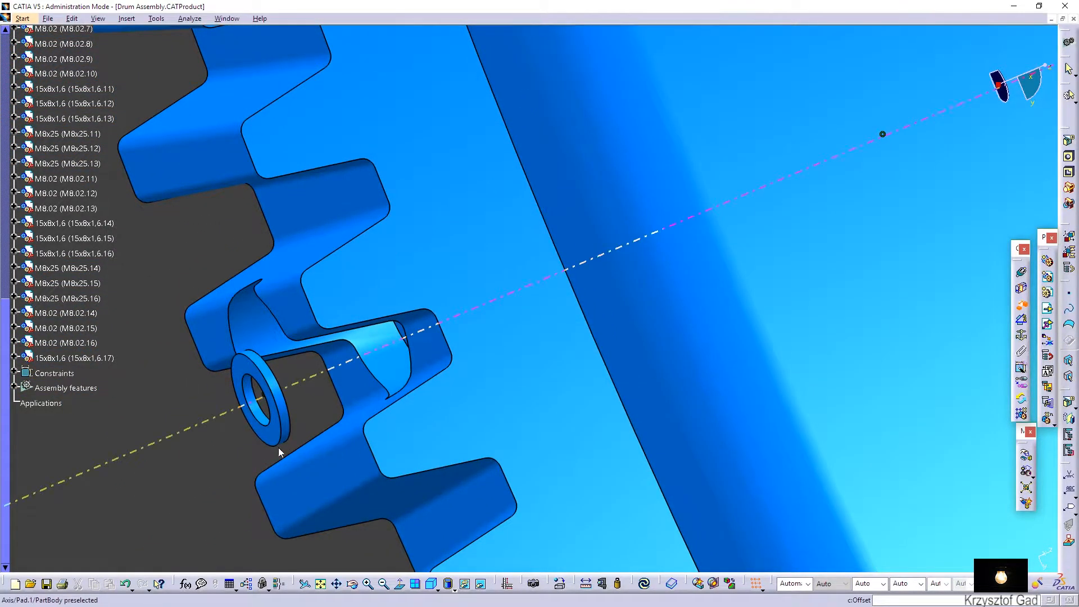
Constrain the washer's face to the free mounting tab of Paddle.3 with a 0 mm offset in Opposite orientation and update the assembly
{"action": "scroll", "coordinate": [271, 440], "scroll_direction": "down", "scroll_amount": 8}
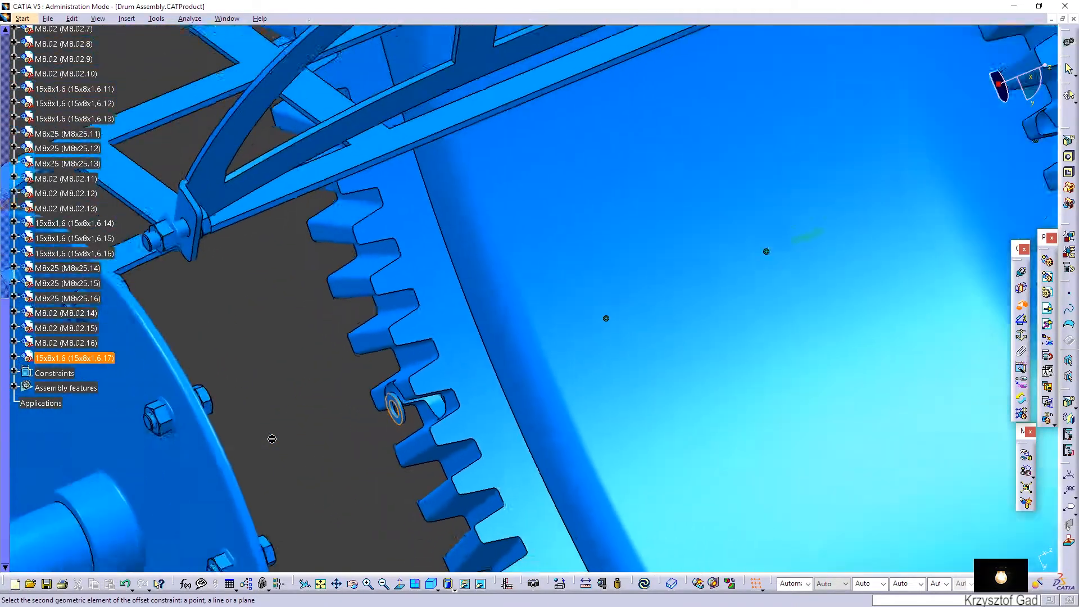
{"action": "middle_click_drag", "start_coordinate": [367, 356], "coordinate": [407, 302]}
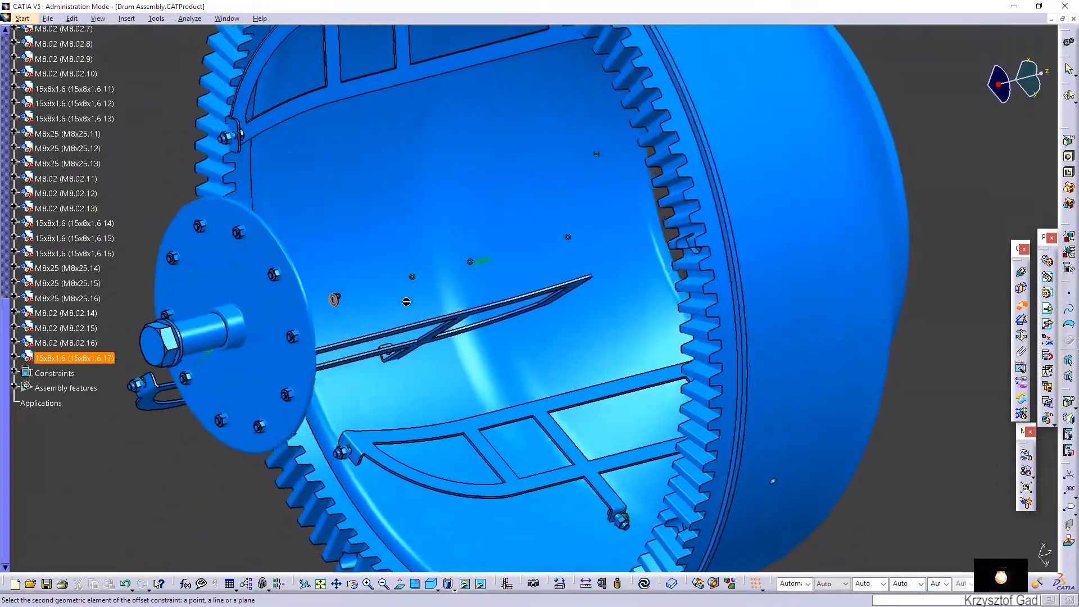
{"action": "middle_click_drag", "start_coordinate": [407, 302], "coordinate": [440, 293]}
{"action": "left_click", "coordinate": [438, 297]}
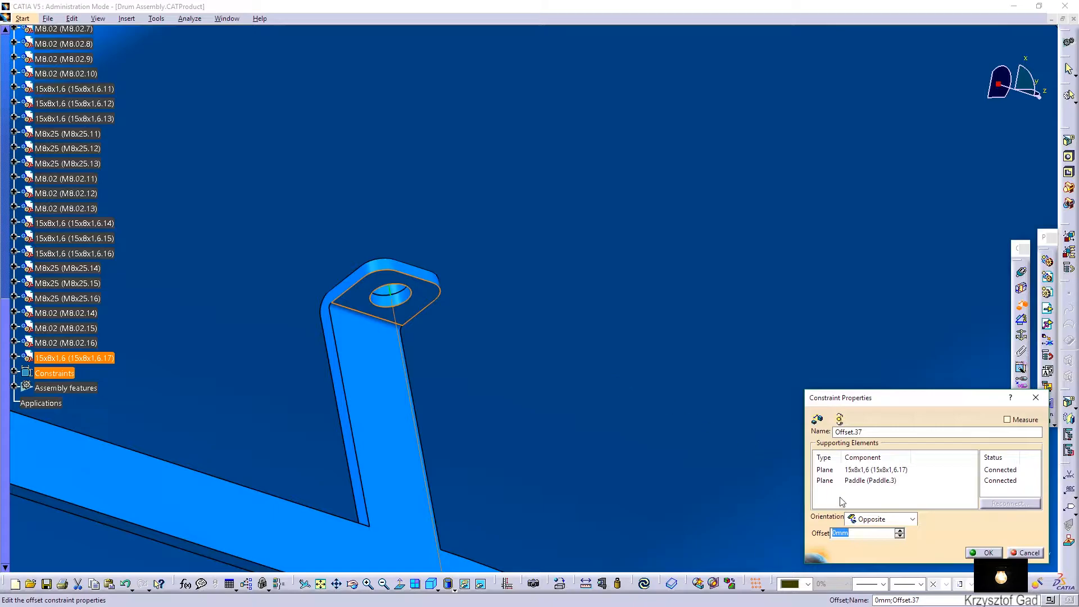
{"action": "left_click", "coordinate": [1000, 554]}
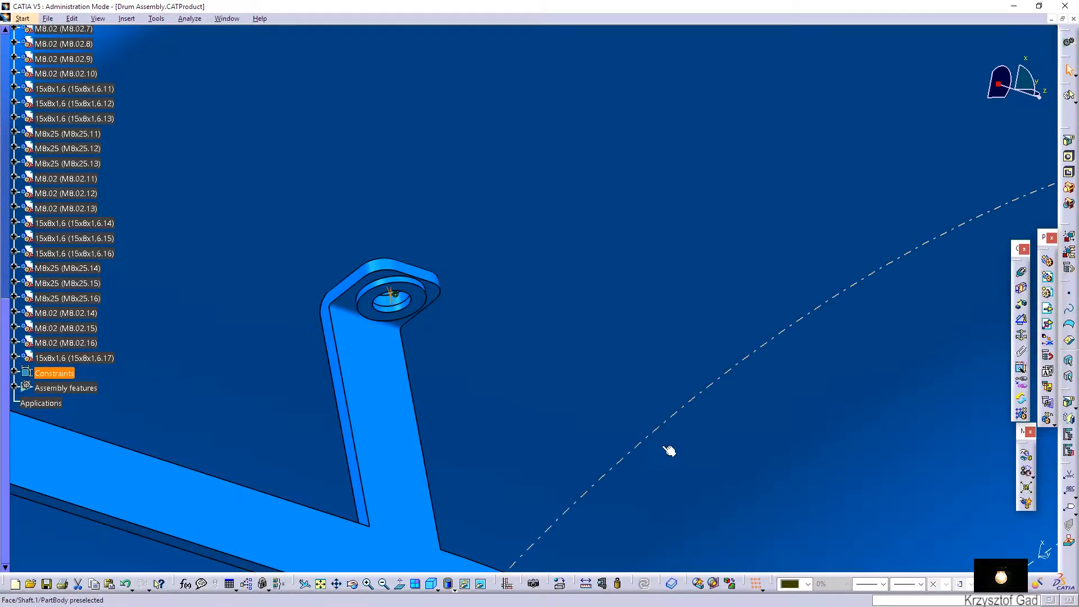
{"action": "left_click", "coordinate": [1022, 416]}
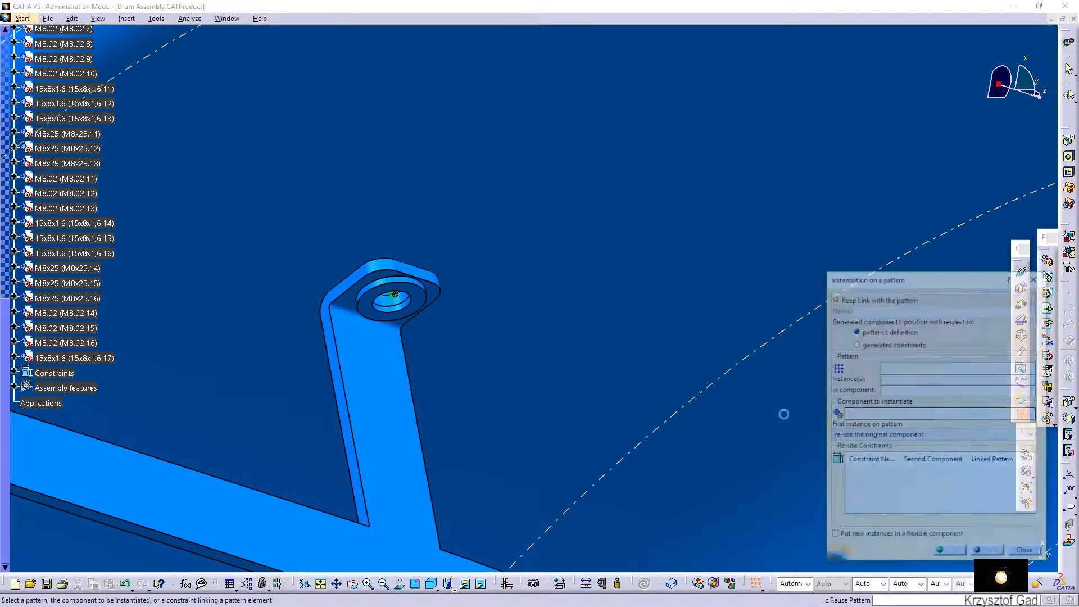
{"action": "scroll", "coordinate": [416, 311], "scroll_direction": "down", "scroll_amount": 10}
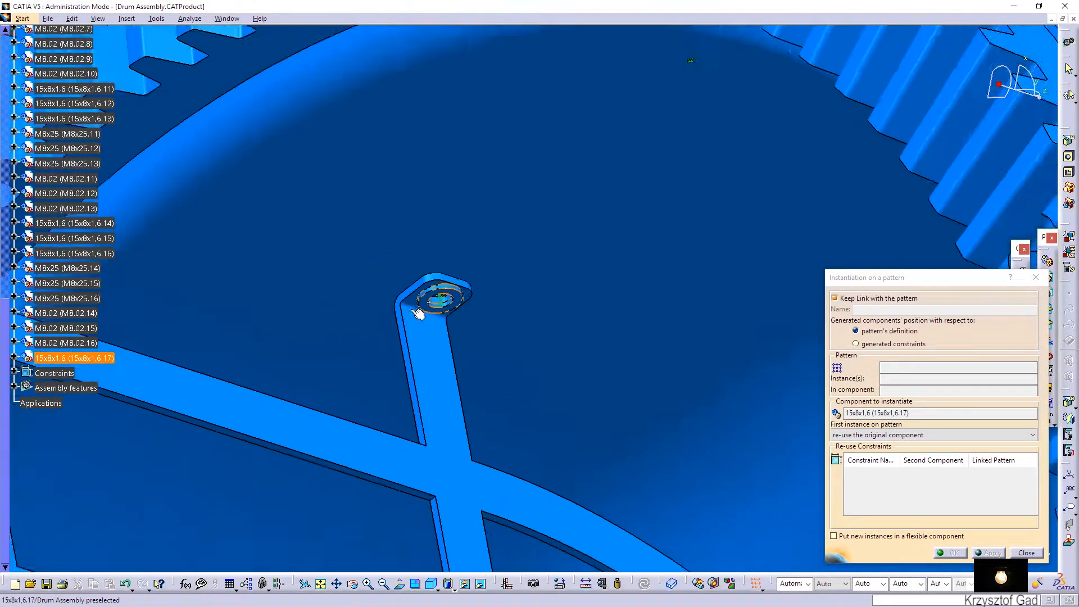
{"action": "scroll", "coordinate": [625, 368], "scroll_direction": "up", "scroll_amount": 5}
{"action": "scroll", "coordinate": [579, 402], "scroll_direction": "up", "scroll_amount": 4}
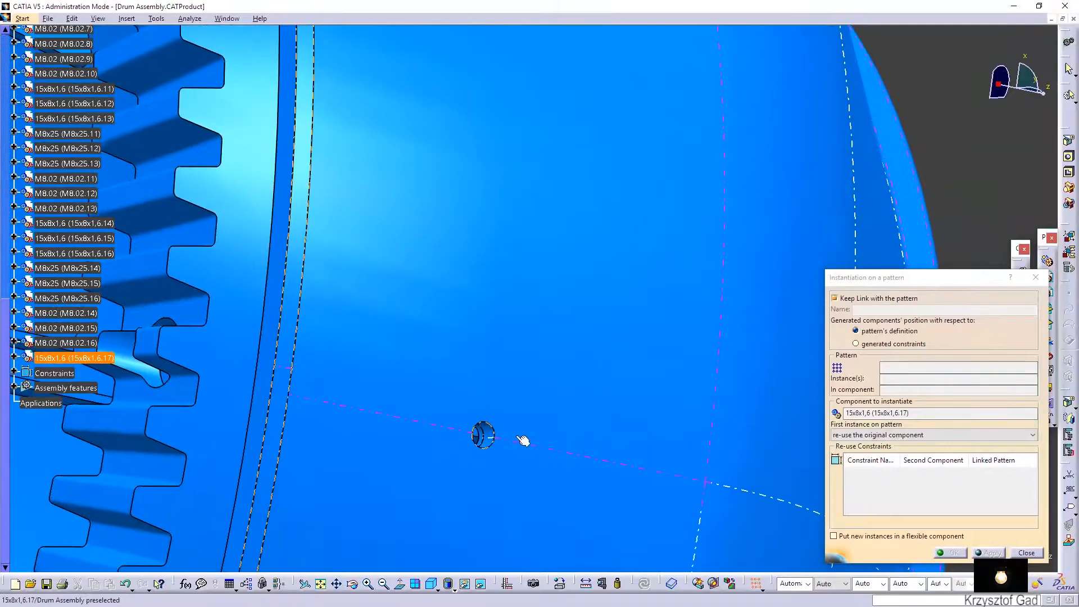
{"action": "scroll", "coordinate": [507, 439], "scroll_direction": "up", "scroll_amount": 2}
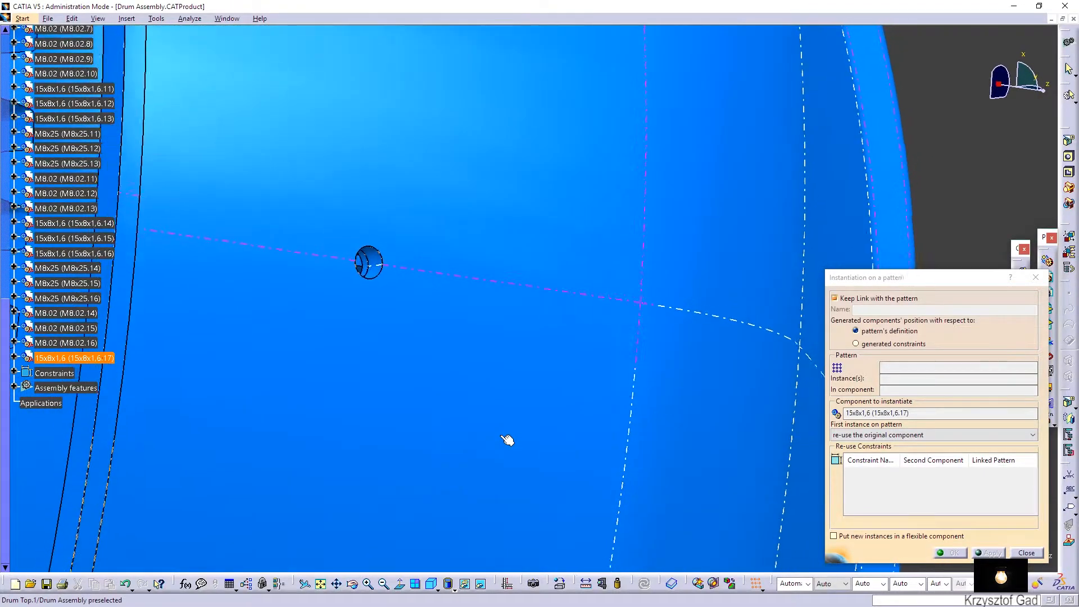
{"action": "scroll", "coordinate": [508, 440], "scroll_direction": "down", "scroll_amount": 10}
{"action": "scroll", "coordinate": [513, 437], "scroll_direction": "up", "scroll_amount": 10}
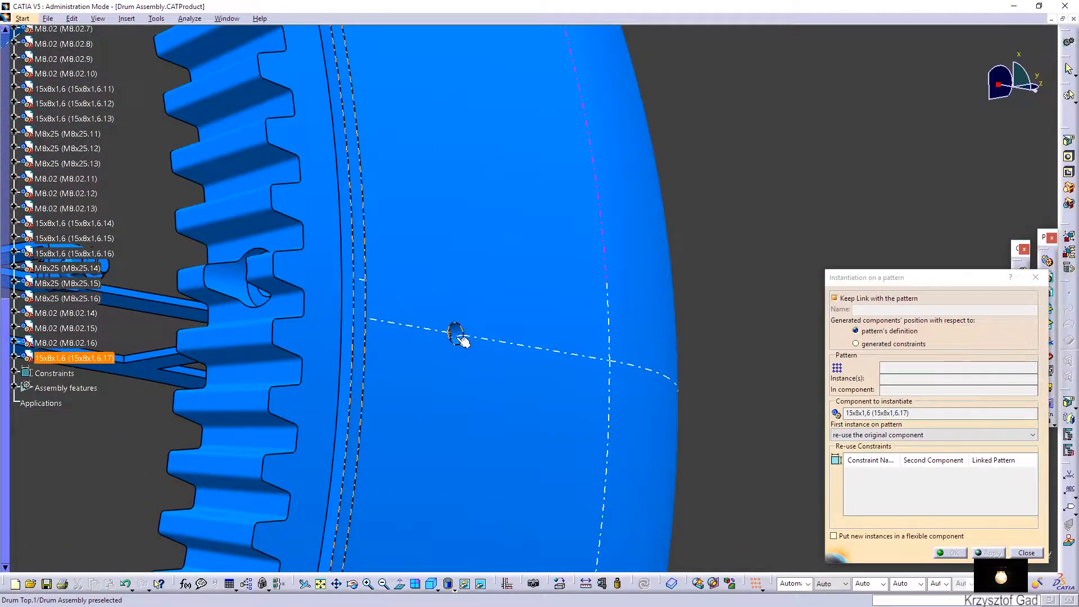
{"action": "scroll", "coordinate": [805, 447], "scroll_direction": "down", "scroll_amount": 4}
{"action": "middle_click_drag", "start_coordinate": [805, 447], "coordinate": [897, 450]}
{"action": "left_click", "coordinate": [1026, 553]}
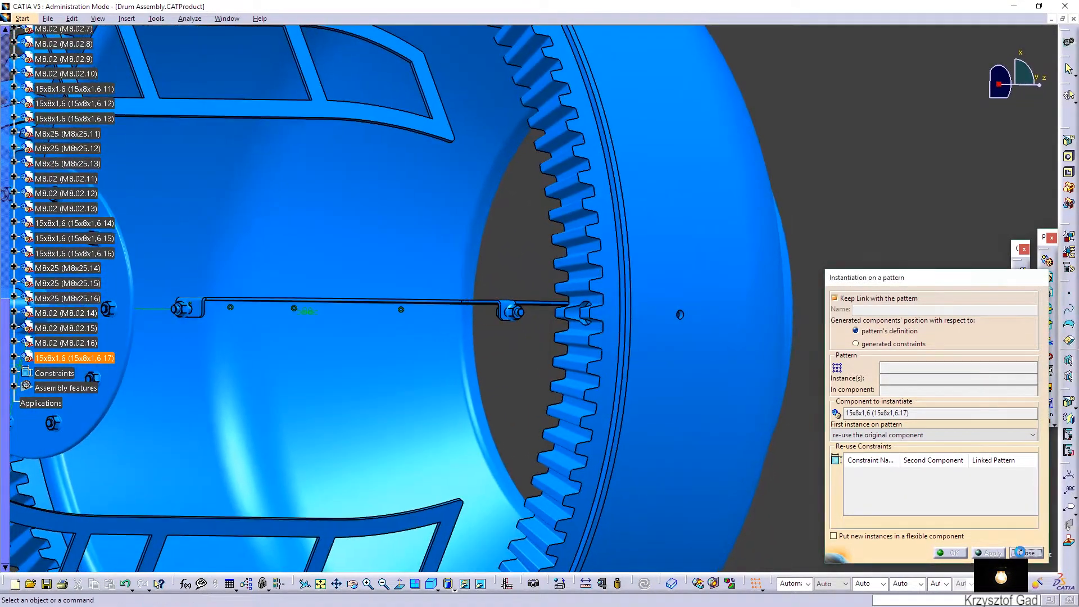
Delete the coincidence constraint of the newly added 15x8x1,6 washer from Drum Assembly's constraints
{"action": "middle_click_drag", "start_coordinate": [245, 488], "coordinate": [462, 499]}
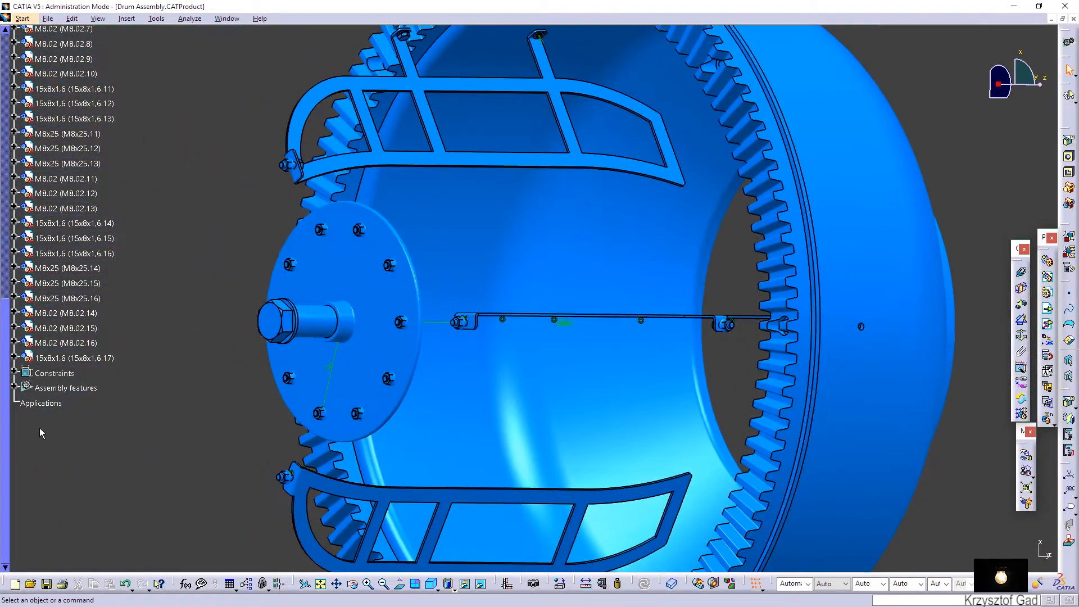
{"action": "left_click", "coordinate": [15, 373]}
{"action": "scroll", "coordinate": [104, 459], "scroll_direction": "down", "scroll_amount": 5}
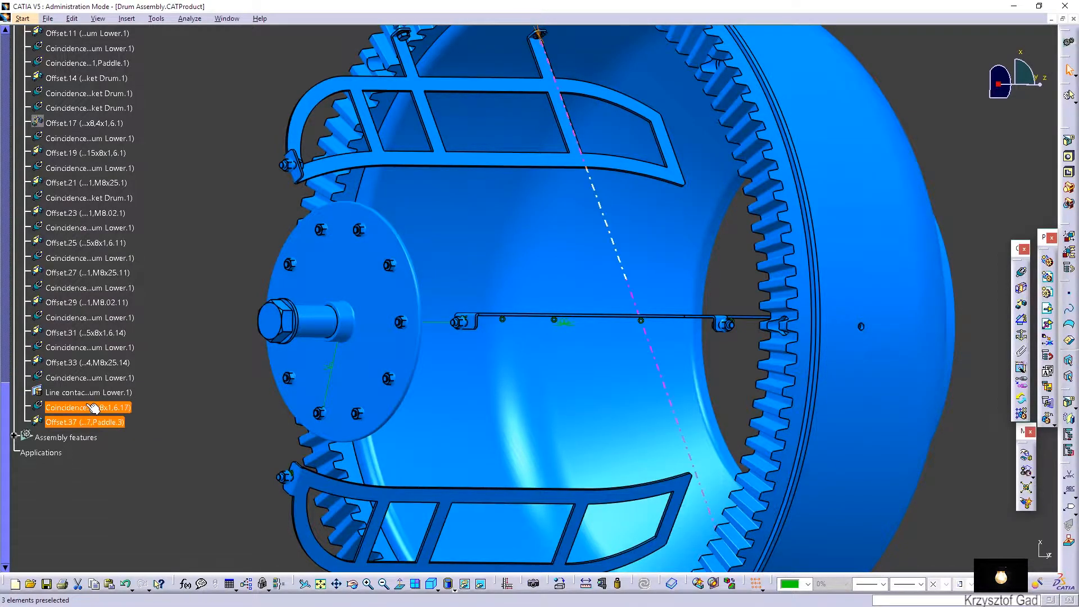
{"action": "right_click", "coordinate": [88, 407]}
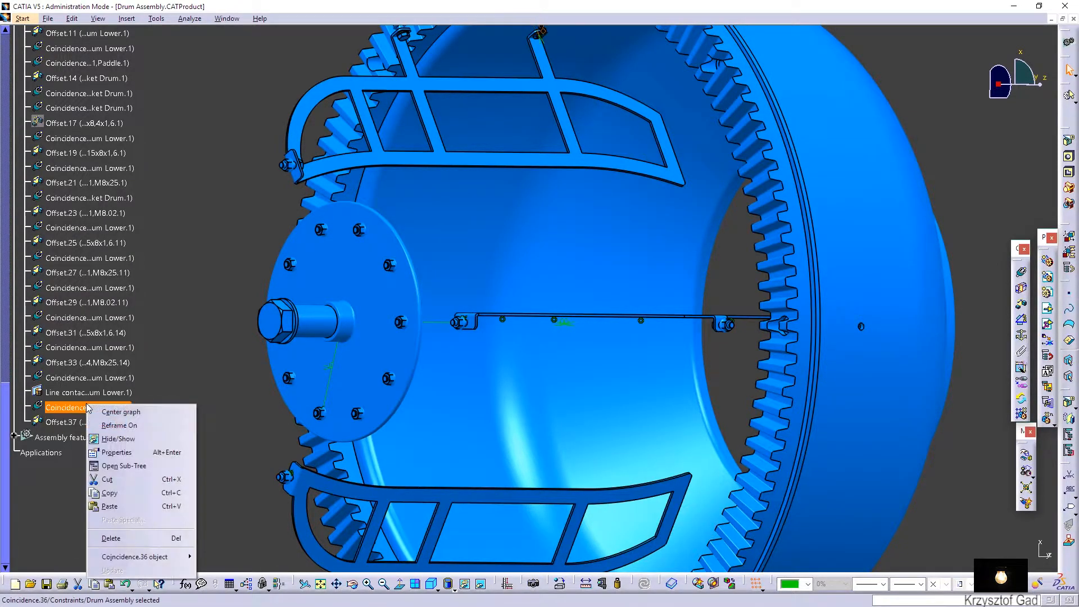
{"action": "left_click", "coordinate": [145, 539]}
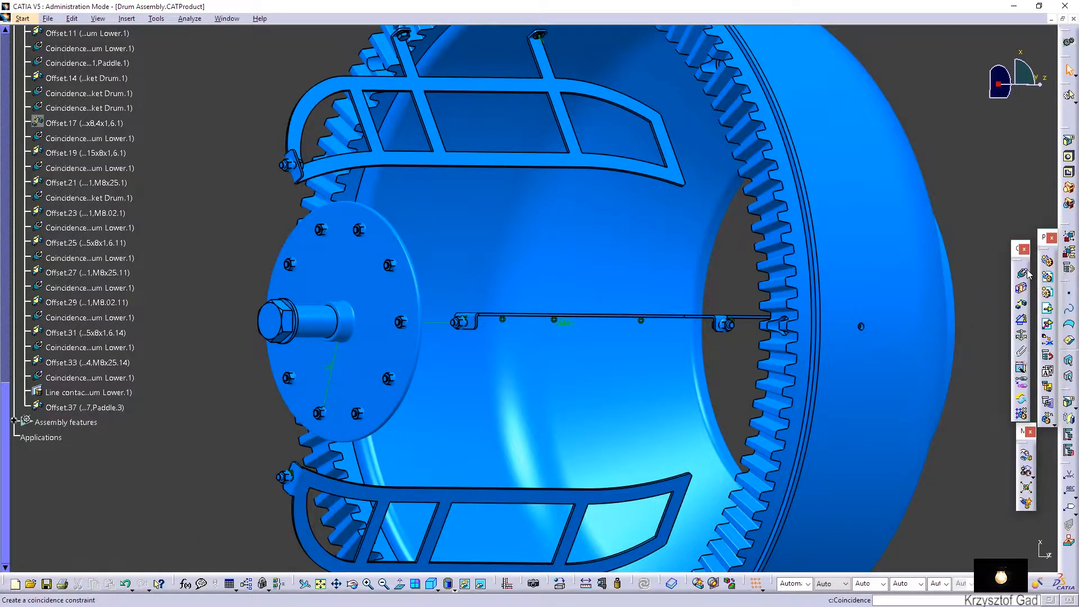
Make the washer's axis on the Paddle.3 tab coincident with the axis of the mounting hole in Drum Top
{"action": "scroll", "coordinate": [713, 312], "scroll_direction": "up", "scroll_amount": 5}
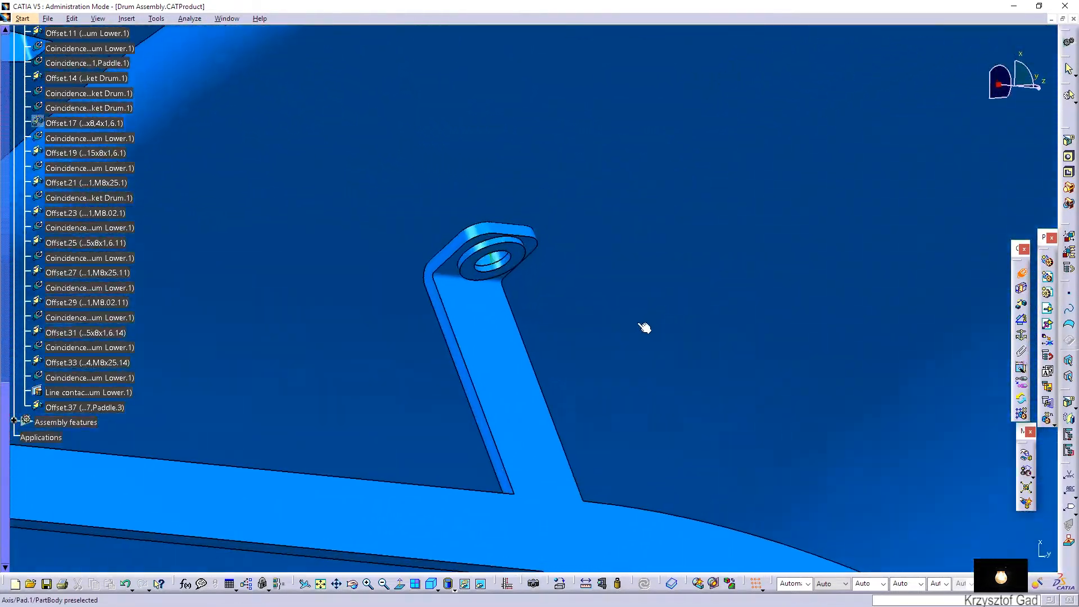
{"action": "middle_click_drag", "start_coordinate": [645, 327], "coordinate": [530, 274]}
{"action": "scroll", "coordinate": [451, 359], "scroll_direction": "down", "scroll_amount": 5}
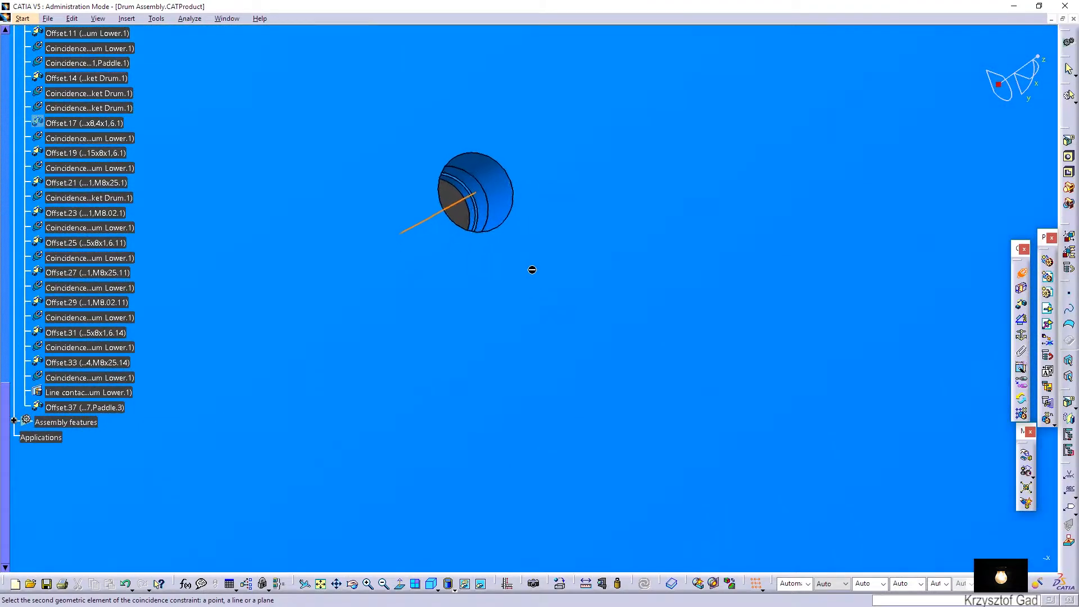
{"action": "middle_click_drag", "start_coordinate": [518, 207], "coordinate": [985, 400]}
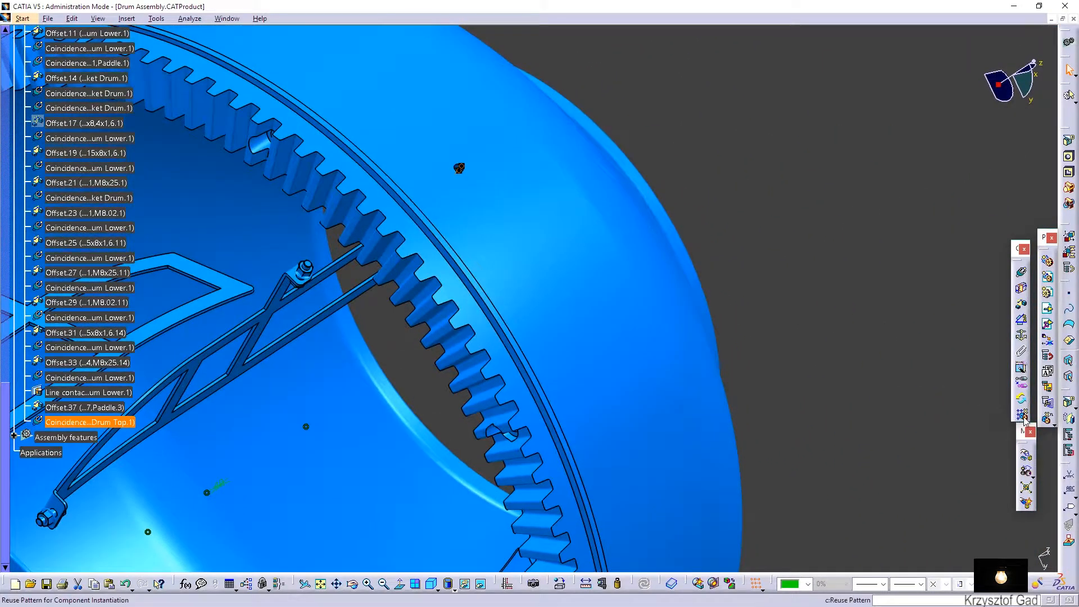
Instantiate the washer on Drum Top's circular hole pattern CircPattern.2 with Reuse Pattern, re-using the original component as first instance
{"action": "left_click", "coordinate": [1021, 414]}
{"action": "middle_click_drag", "start_coordinate": [461, 359], "coordinate": [630, 335]}
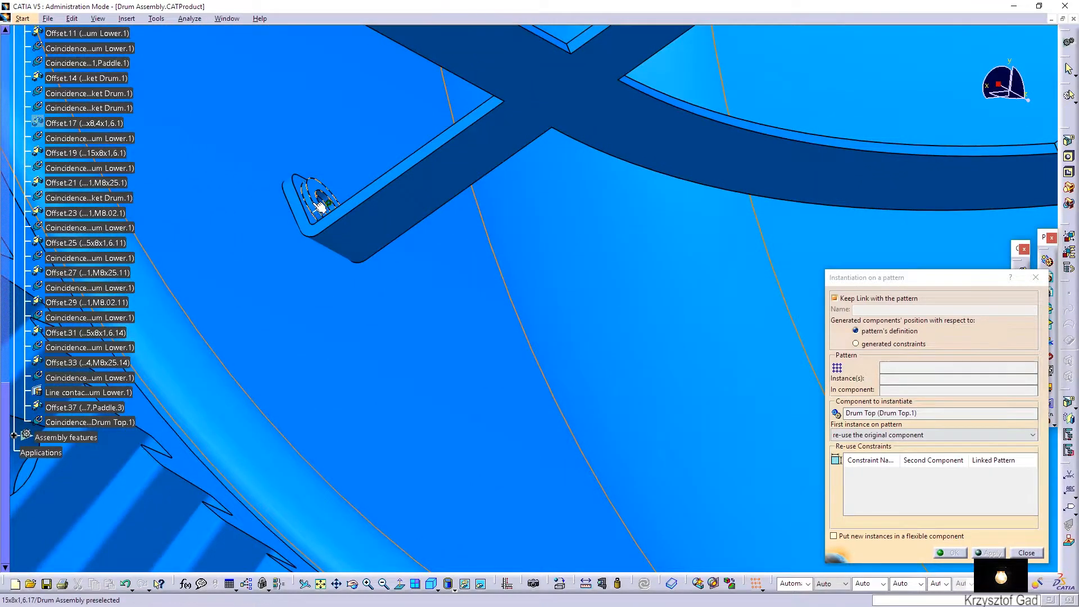
{"action": "left_click", "coordinate": [321, 207]}
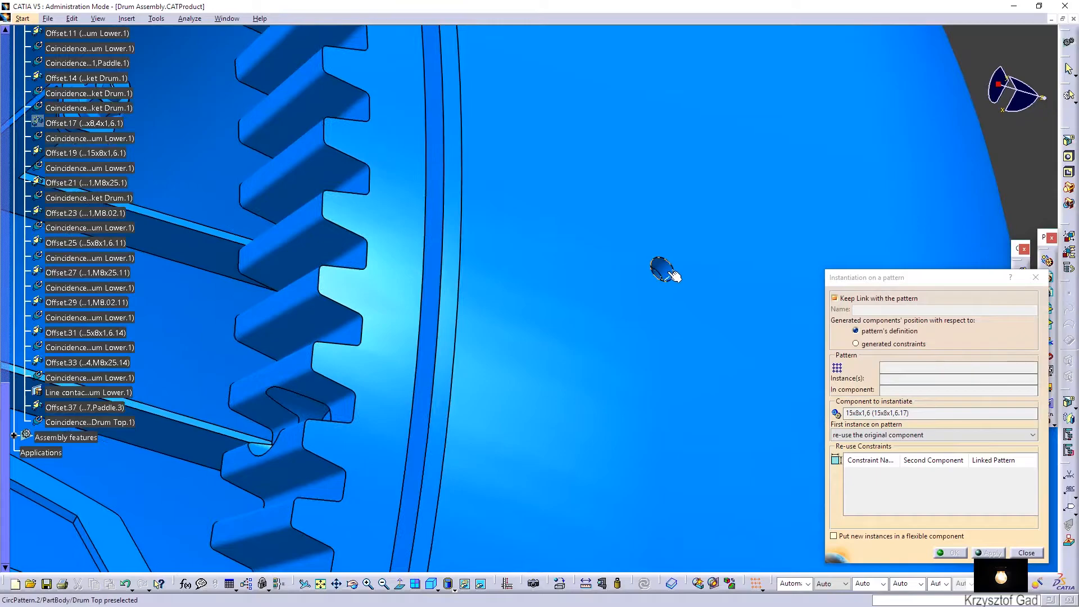
{"action": "left_click", "coordinate": [671, 274]}
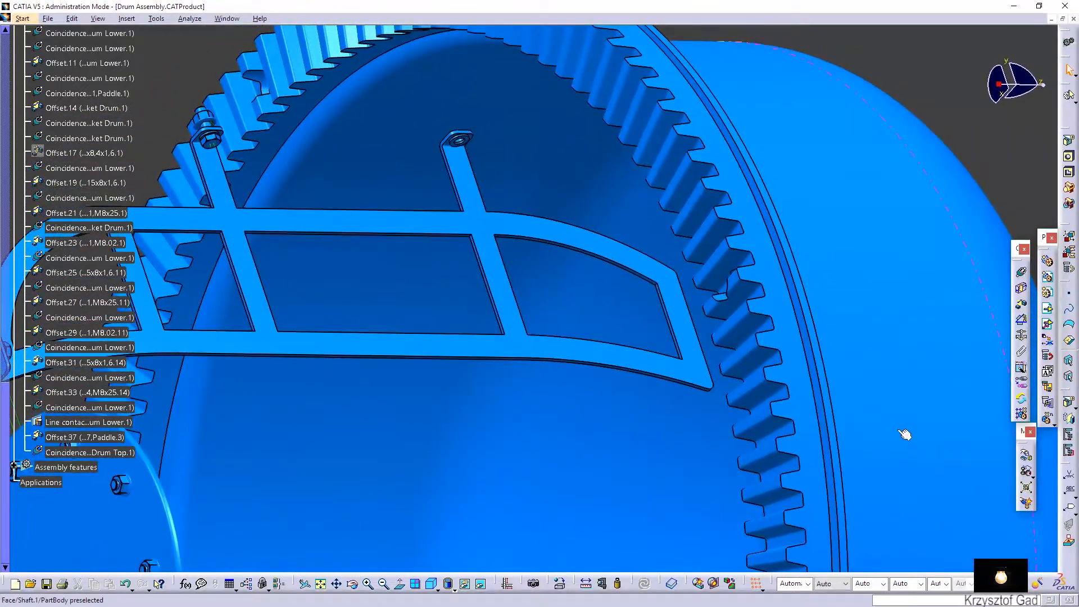
Collapse the constraints list and insert the existing M8x25 bolt part into Drum Assembly
{"action": "scroll", "coordinate": [118, 275], "scroll_direction": "up", "scroll_amount": 6}
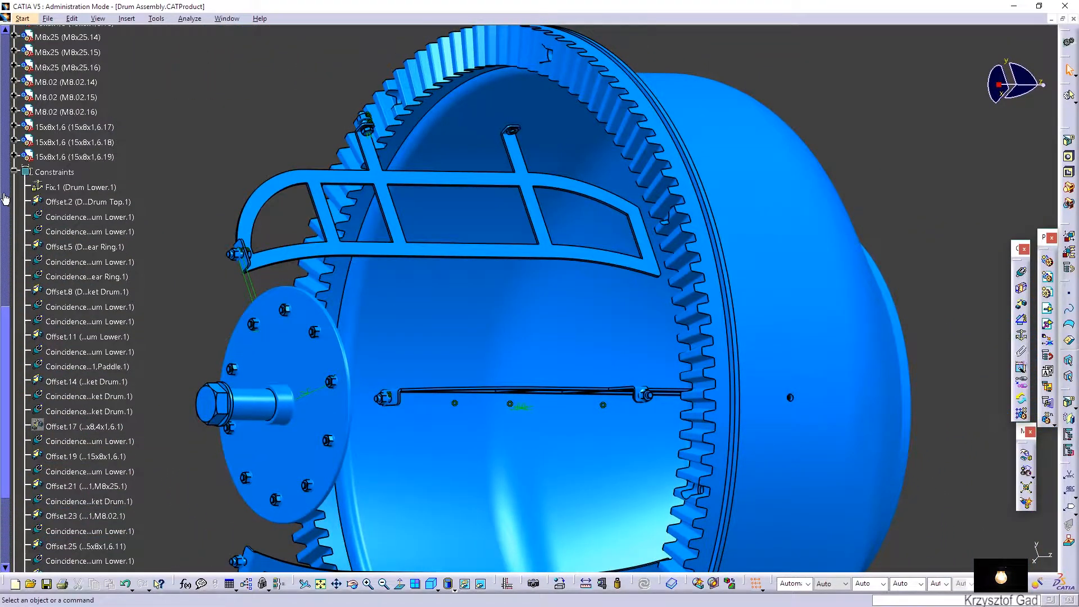
{"action": "left_click", "coordinate": [15, 178]}
{"action": "scroll", "coordinate": [20, 185], "scroll_direction": "up", "scroll_amount": 11}
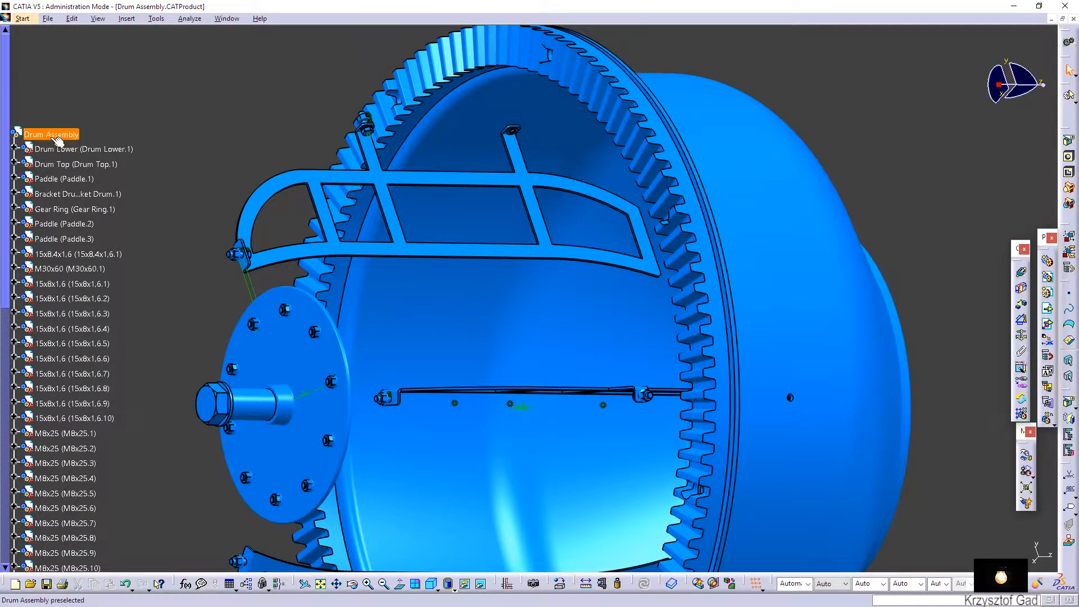
{"action": "right_click", "coordinate": [55, 137]}
{"action": "mouse_move", "coordinate": [109, 315]}
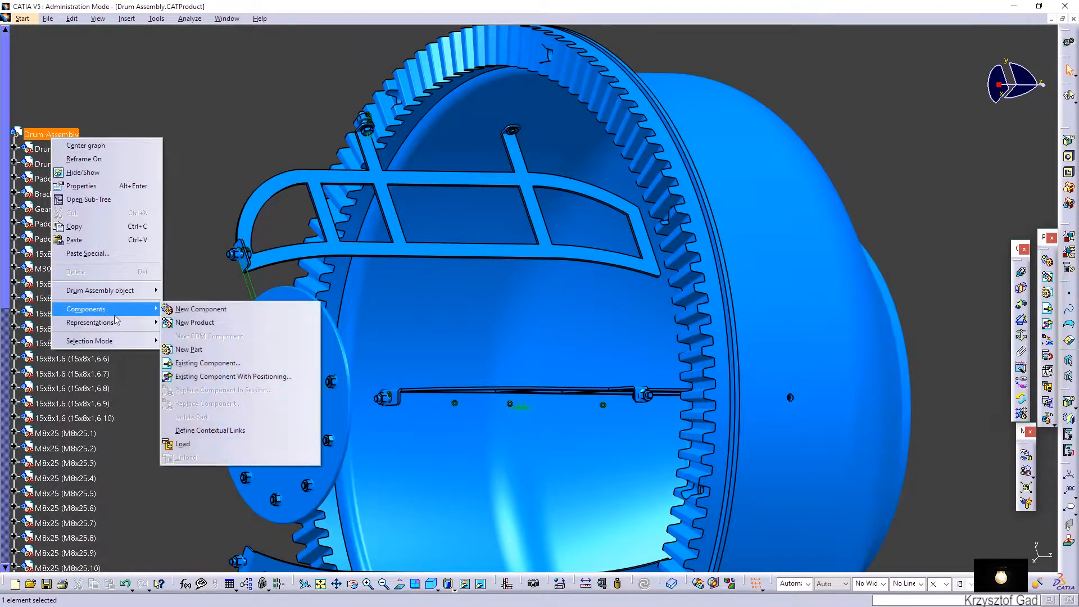
{"action": "left_click", "coordinate": [224, 368]}
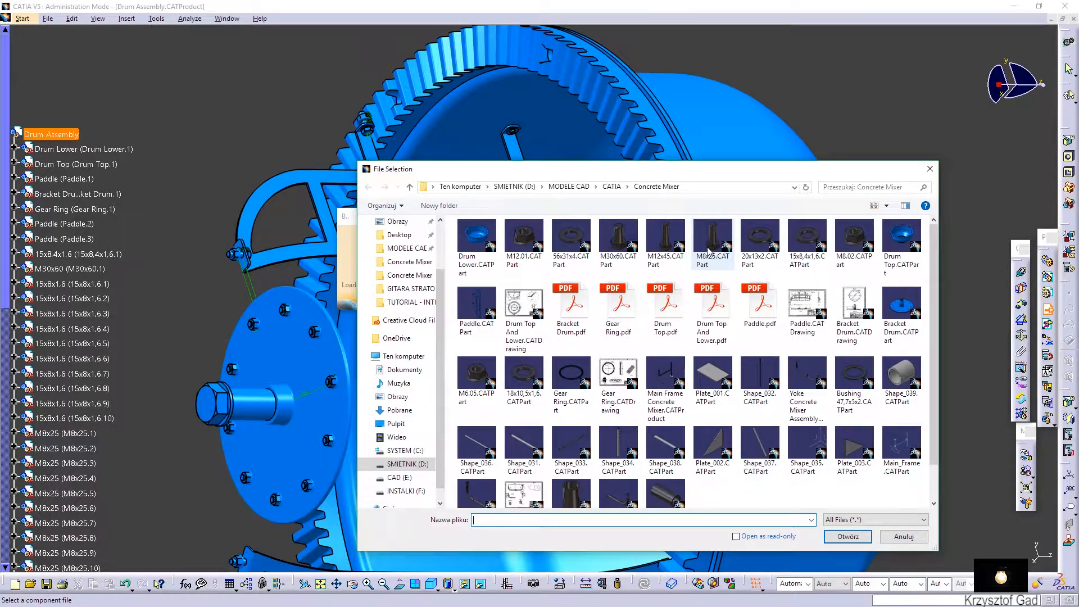
{"action": "double_click", "coordinate": [709, 250]}
Make the new M8x25 bolt's axis coincident with the axis of the paddle mounting hole in Drum Top
{"action": "middle_click_drag", "start_coordinate": [677, 279], "coordinate": [590, 319]}
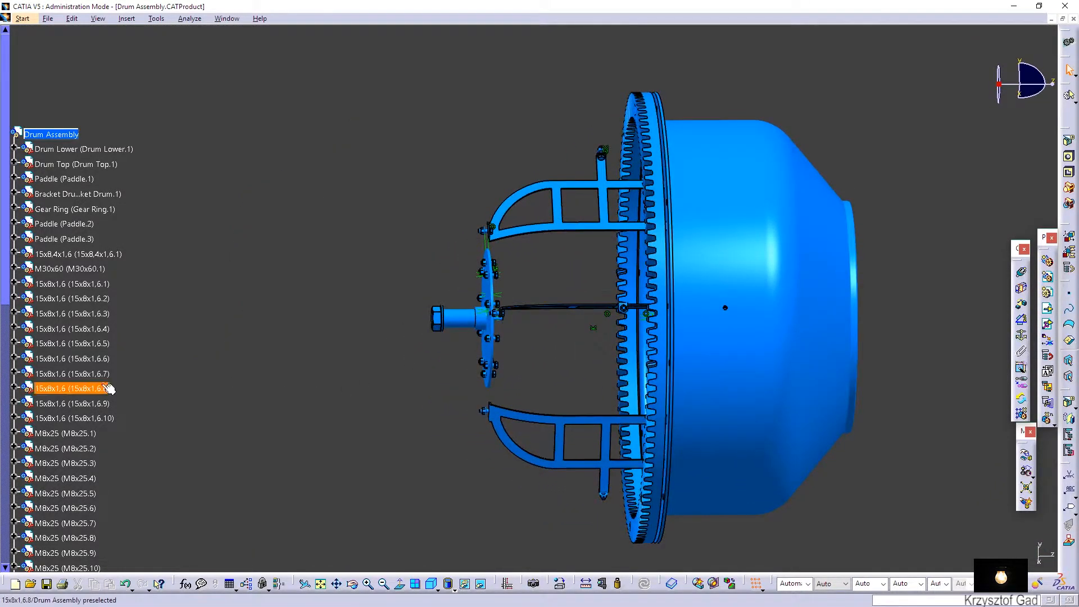
{"action": "scroll", "coordinate": [107, 385], "scroll_direction": "down", "scroll_amount": 10}
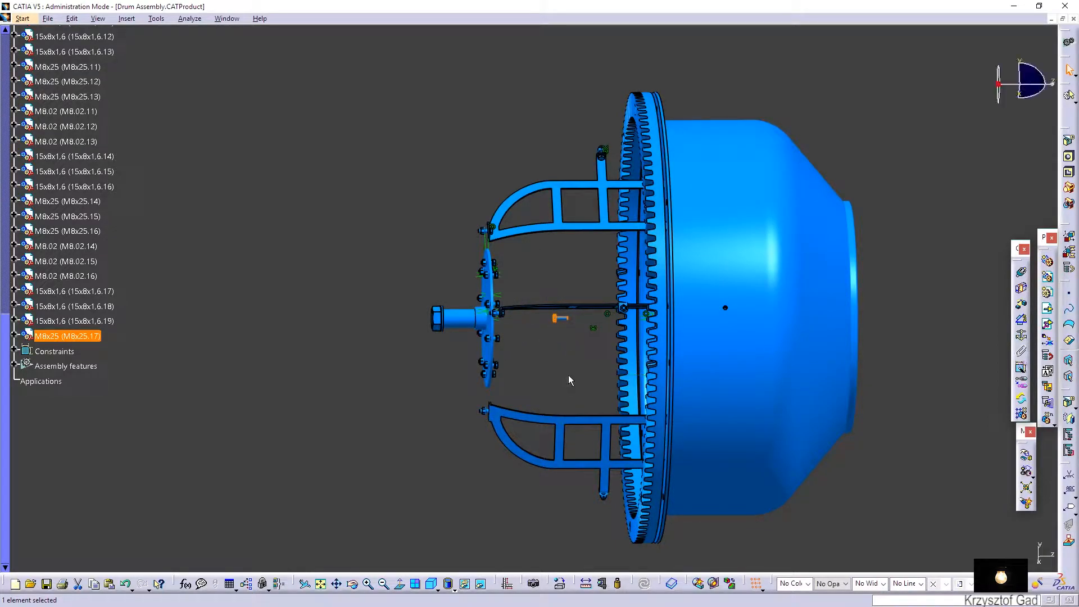
{"action": "left_click", "coordinate": [1020, 270]}
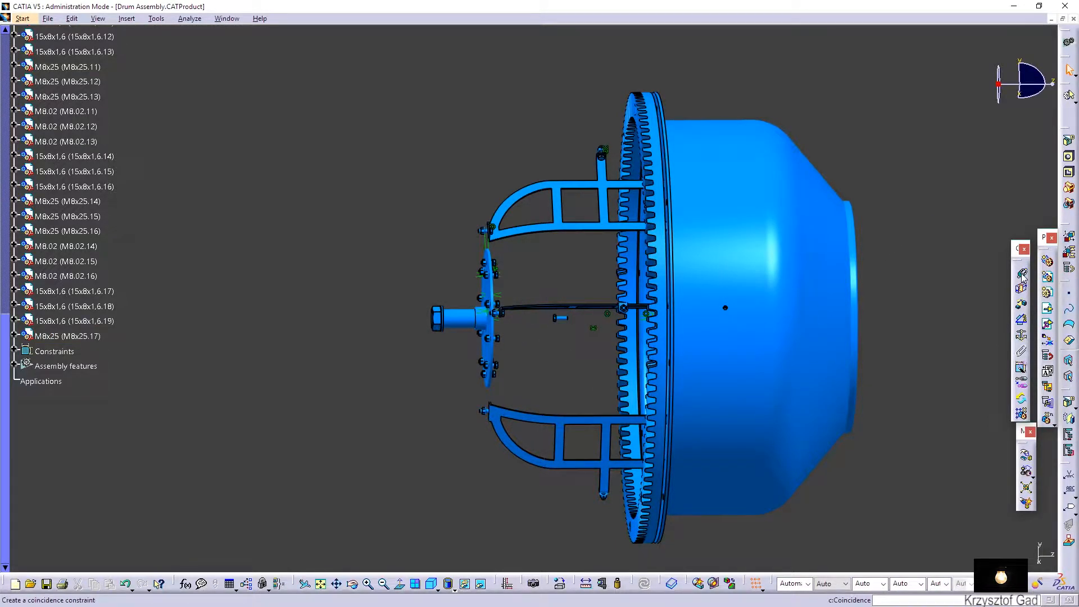
{"action": "middle_click_drag", "start_coordinate": [839, 308], "coordinate": [652, 383]}
{"action": "left_click", "coordinate": [572, 423]}
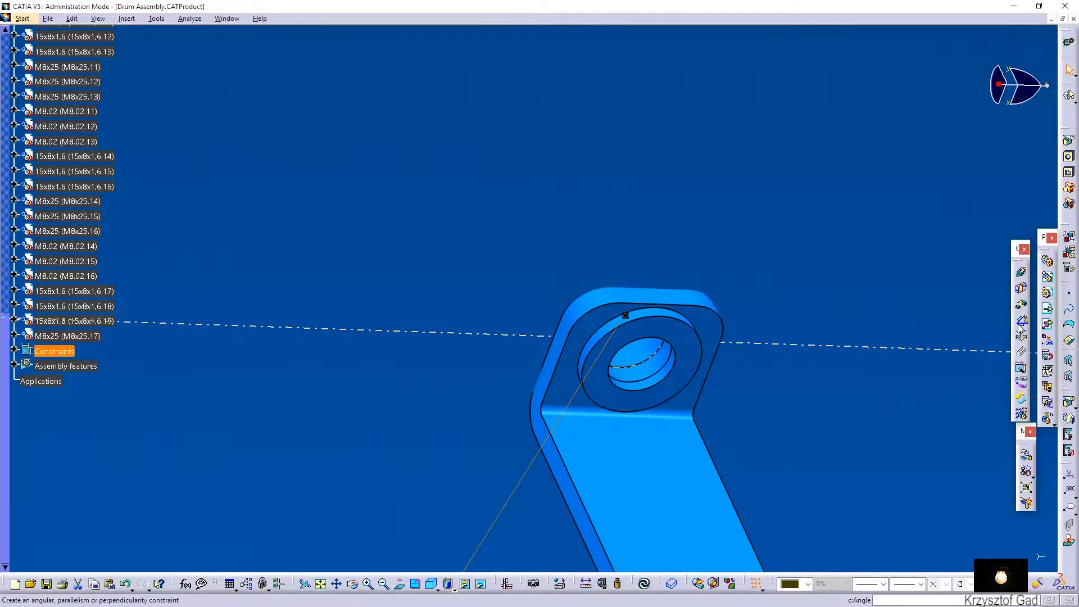
Constrain the bolt head's underside to the washer face with a 0 mm offset in Opposite orientation and update the assembly
{"action": "middle_click_drag", "start_coordinate": [687, 340], "coordinate": [430, 349]}
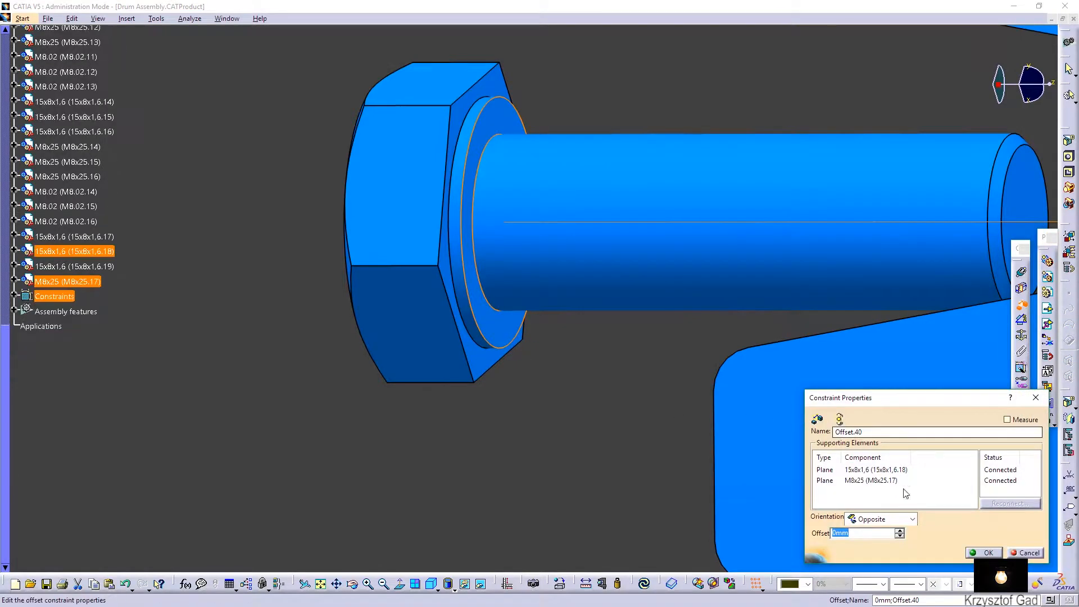
{"action": "key", "text": "Return"}
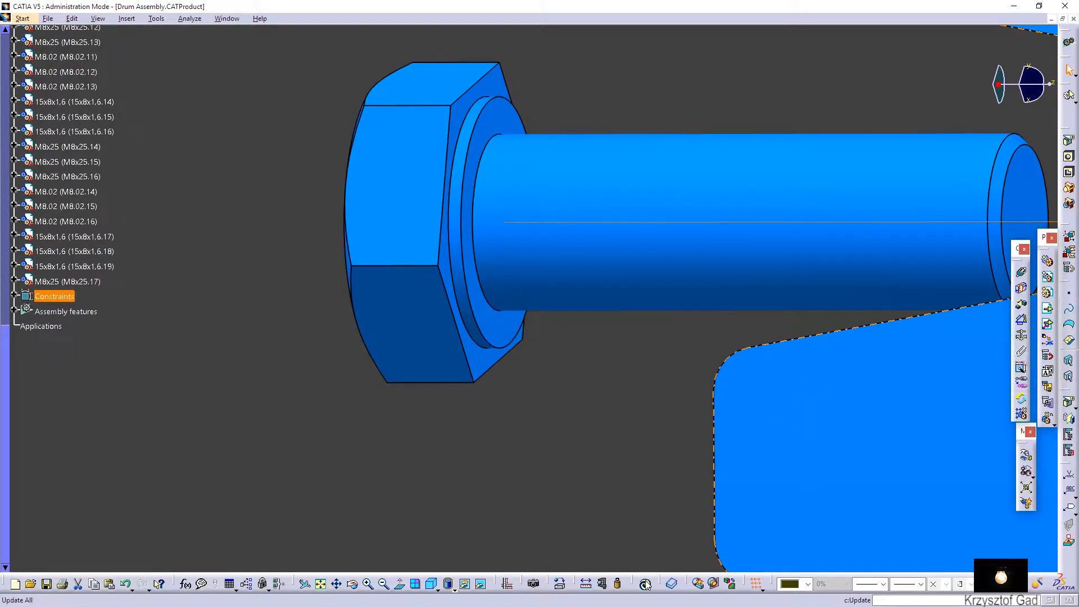
{"action": "left_click", "coordinate": [646, 585]}
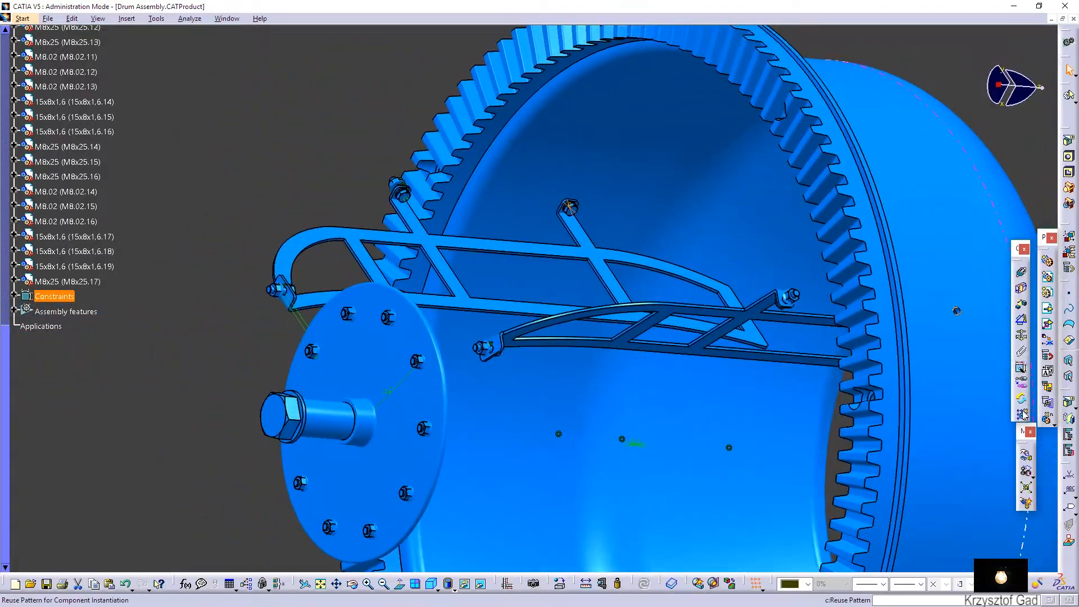
Instantiate the new M8x25 bolt on Drum Top's CircPattern.2 with Reuse Pattern, re-using the original component as first instance
{"action": "left_click", "coordinate": [1023, 415]}
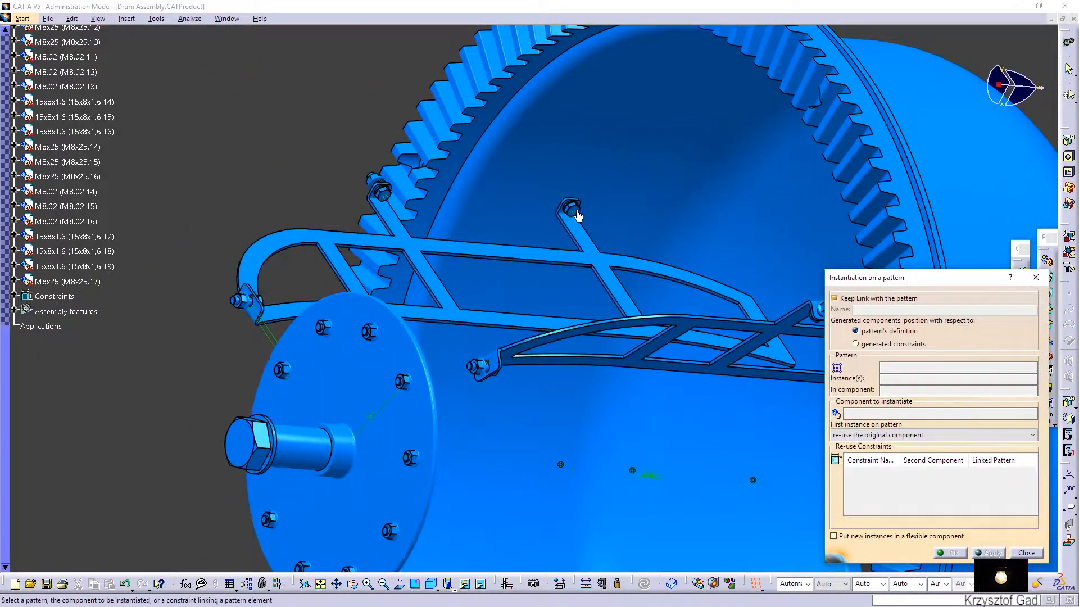
{"action": "middle_click_drag", "start_coordinate": [579, 208], "coordinate": [646, 450]}
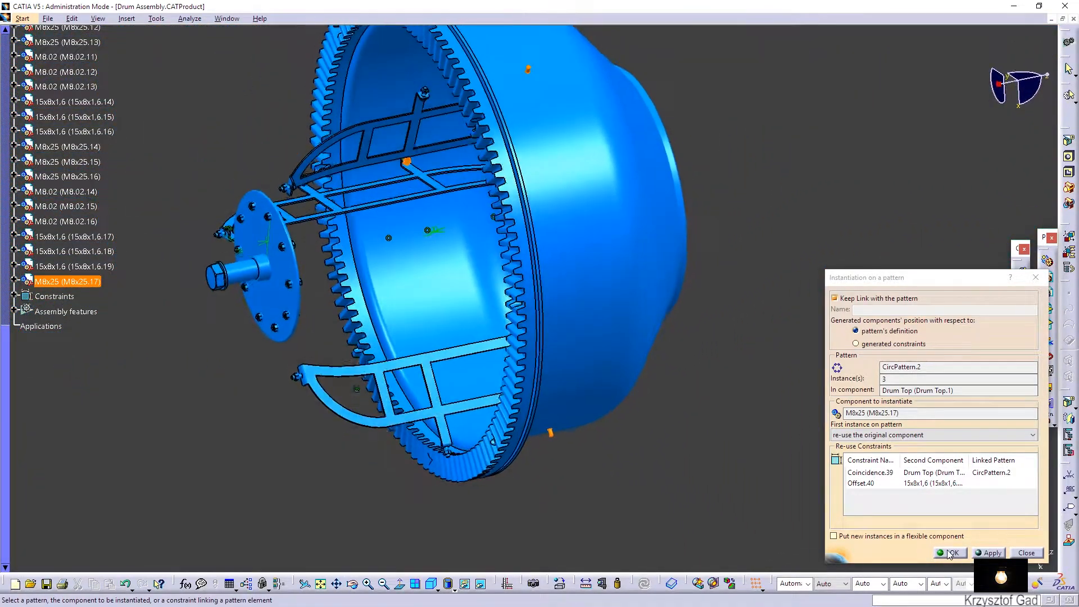
{"action": "left_click", "coordinate": [950, 554]}
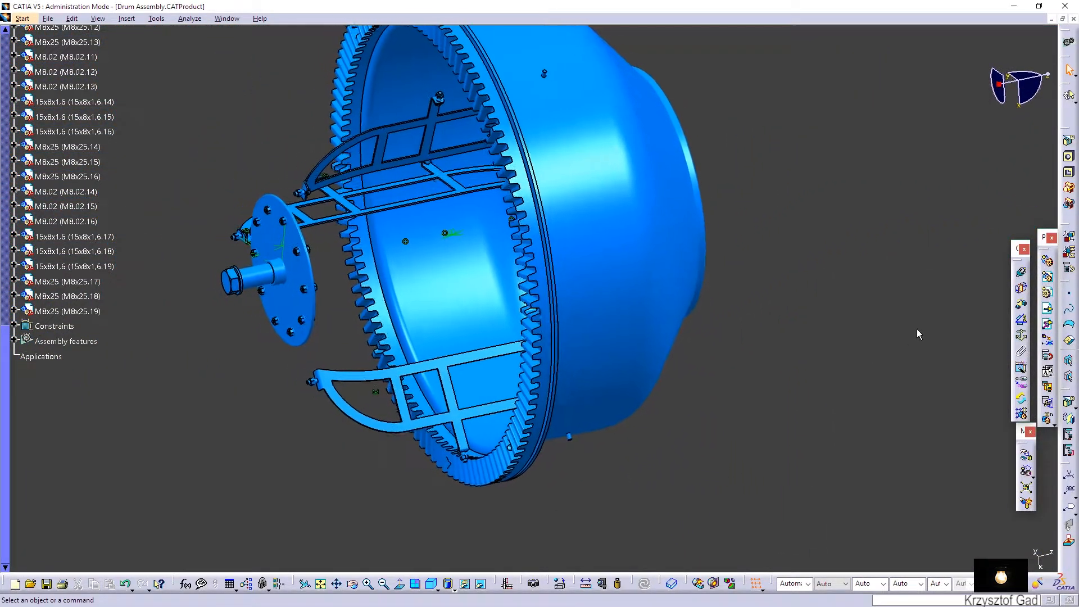
Insert the existing M8.02 nut part into Drum Assembly
{"action": "scroll", "coordinate": [132, 206], "scroll_direction": "up", "scroll_amount": 10}
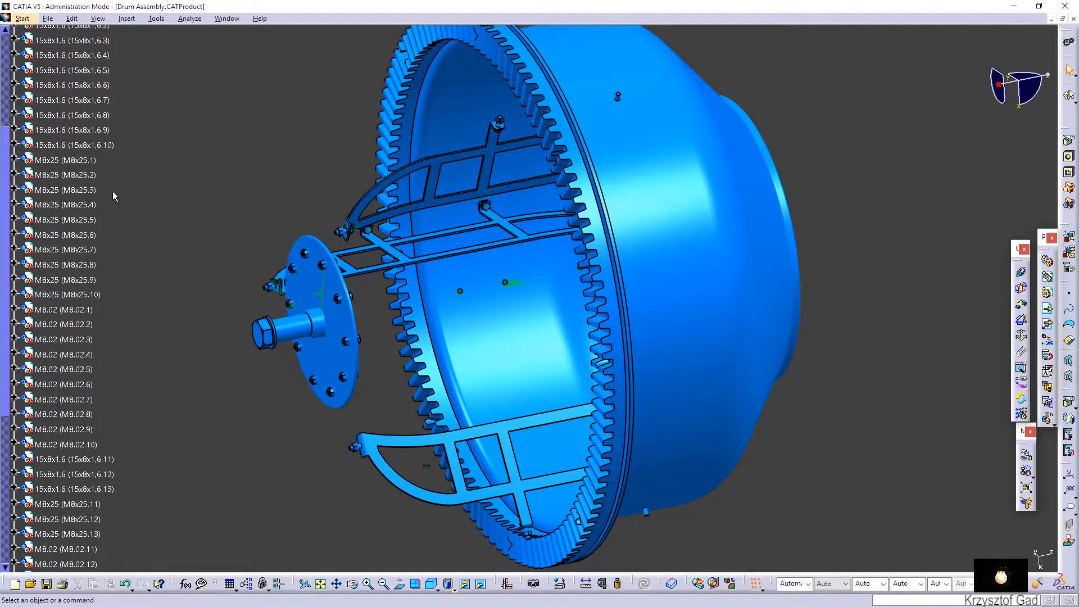
{"action": "scroll", "coordinate": [119, 201], "scroll_direction": "up", "scroll_amount": 7}
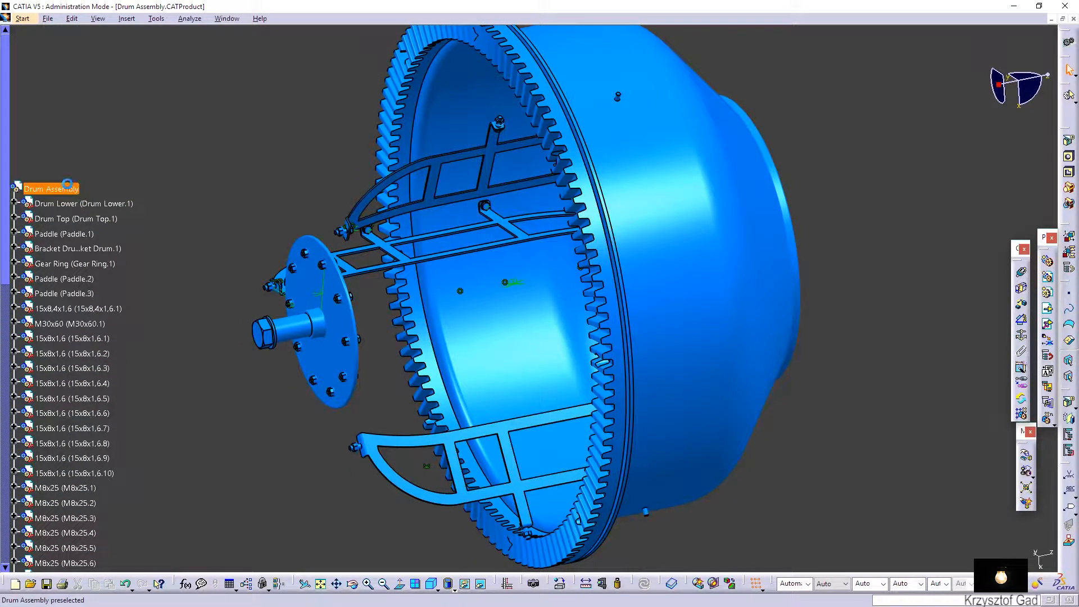
{"action": "right_click", "coordinate": [70, 185]}
{"action": "mouse_move", "coordinate": [125, 362]}
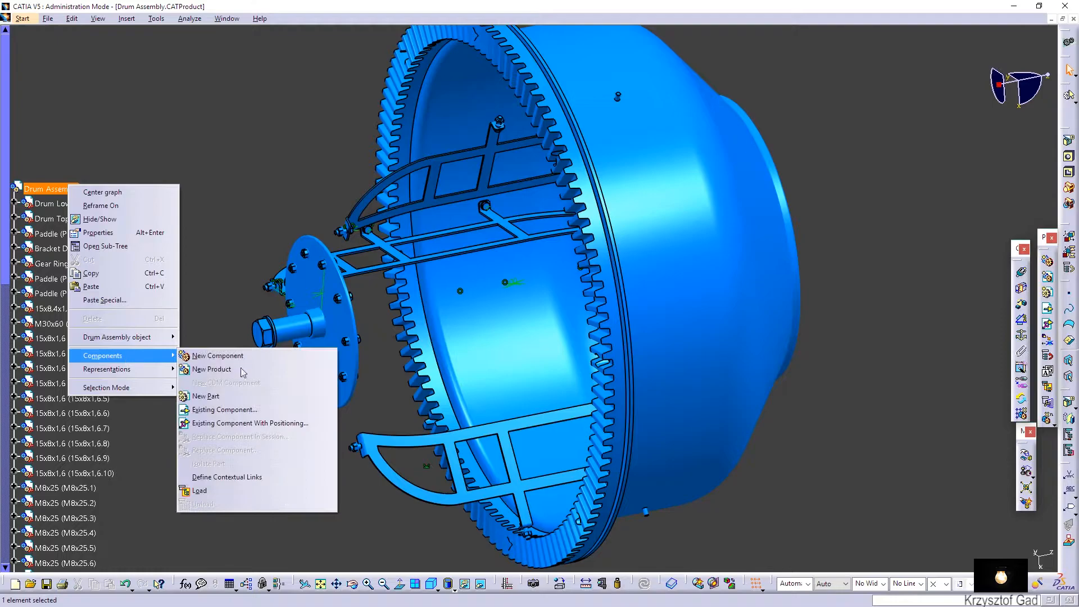
{"action": "left_click", "coordinate": [306, 412]}
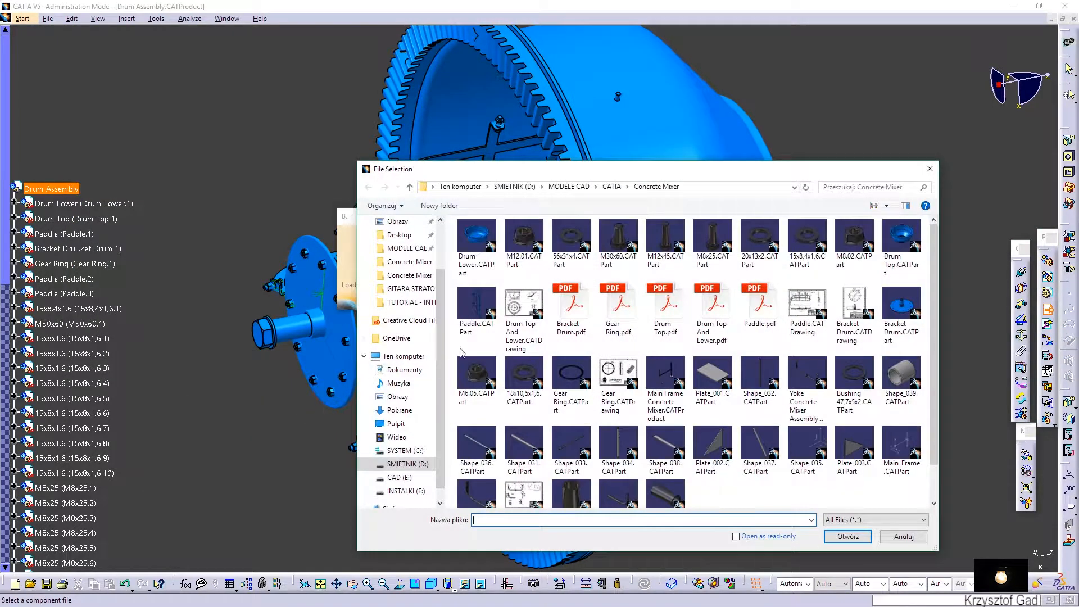
{"action": "double_click", "coordinate": [870, 241]}
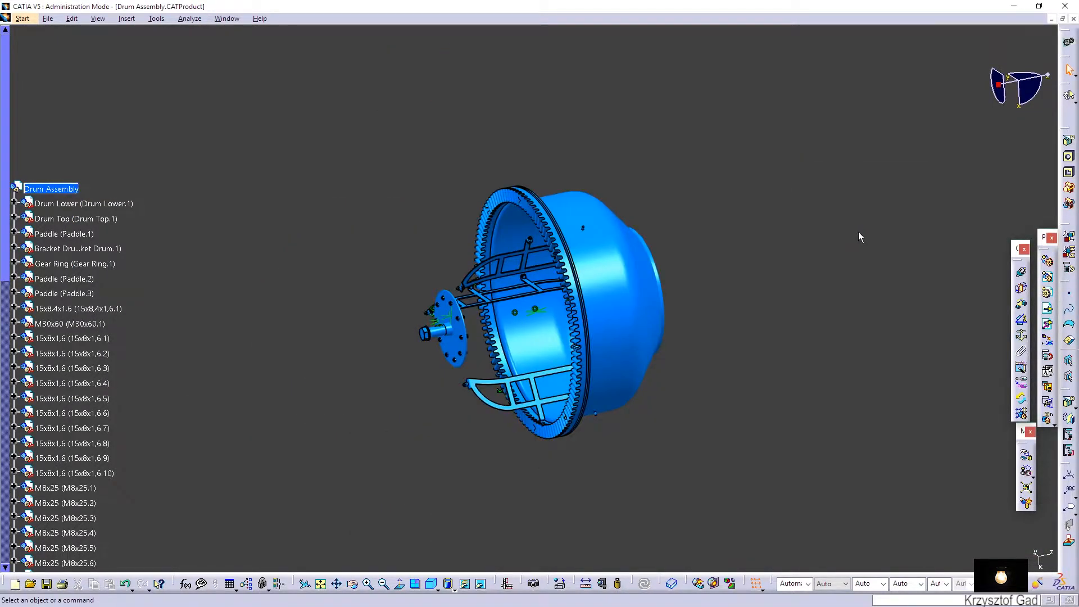
Make the new M8.02 nut coaxial with Drum Top's paddle mounting hole, add an External line contact between nut and Drum Top, and update the assembly
{"action": "scroll", "coordinate": [164, 353], "scroll_direction": "down", "scroll_amount": 15}
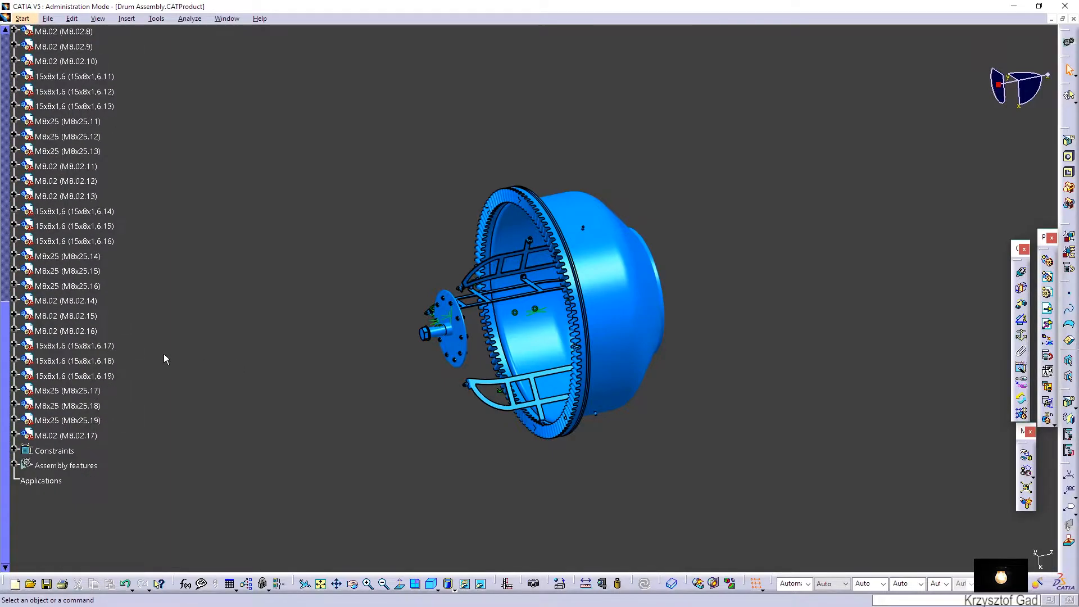
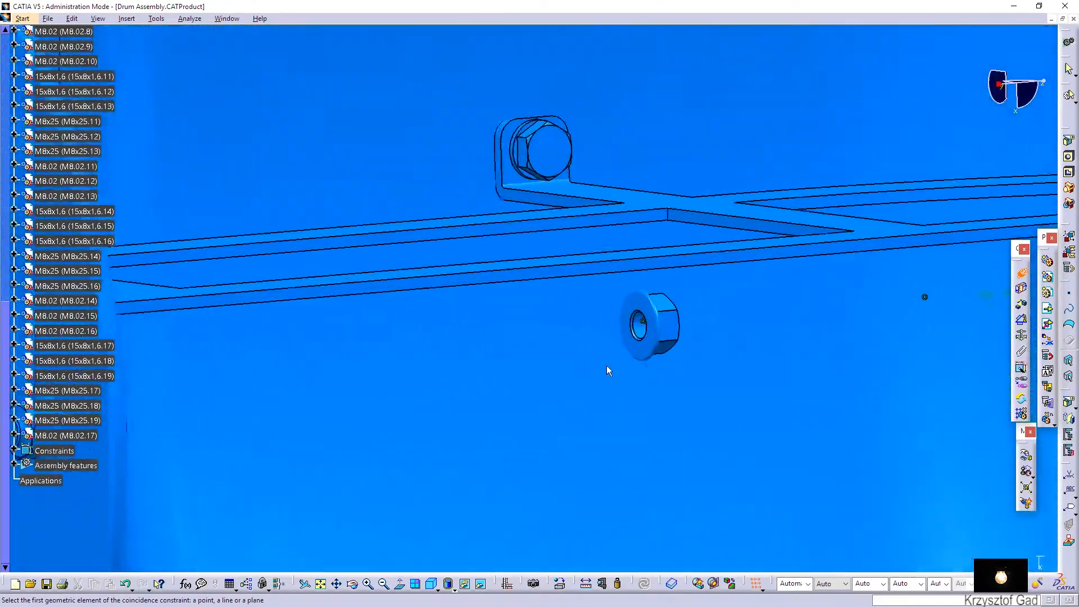
{"action": "left_click", "coordinate": [711, 355]}
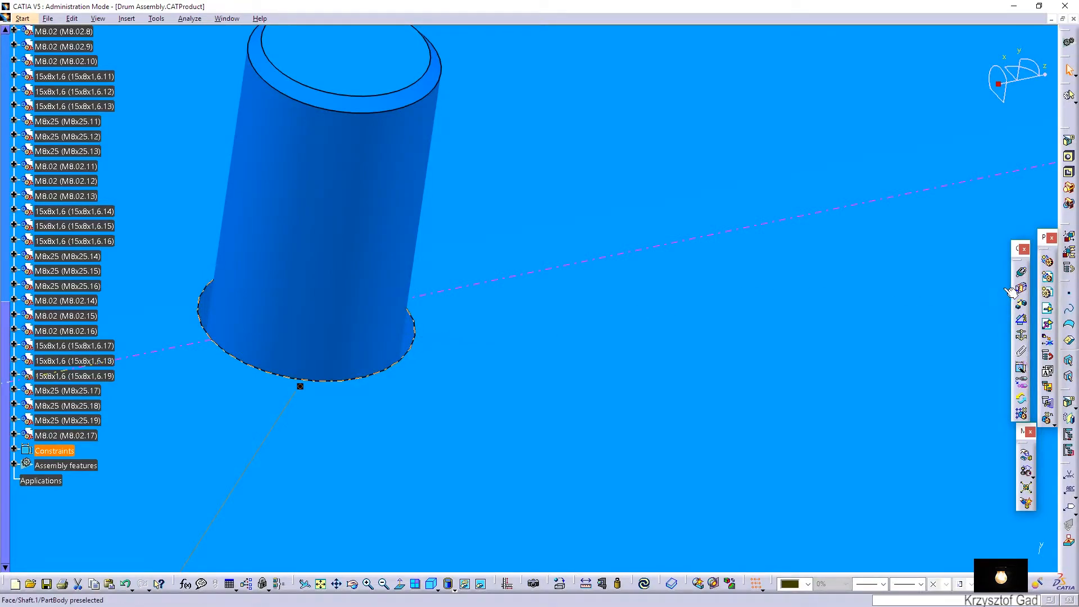
{"action": "left_click", "coordinate": [1022, 289]}
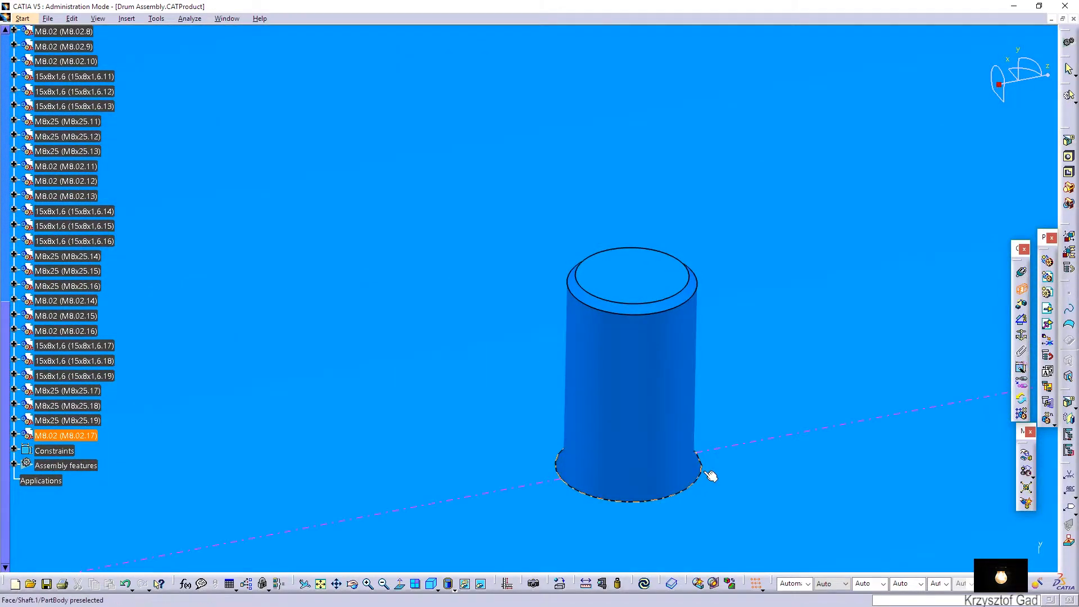
{"action": "left_click", "coordinate": [703, 471]}
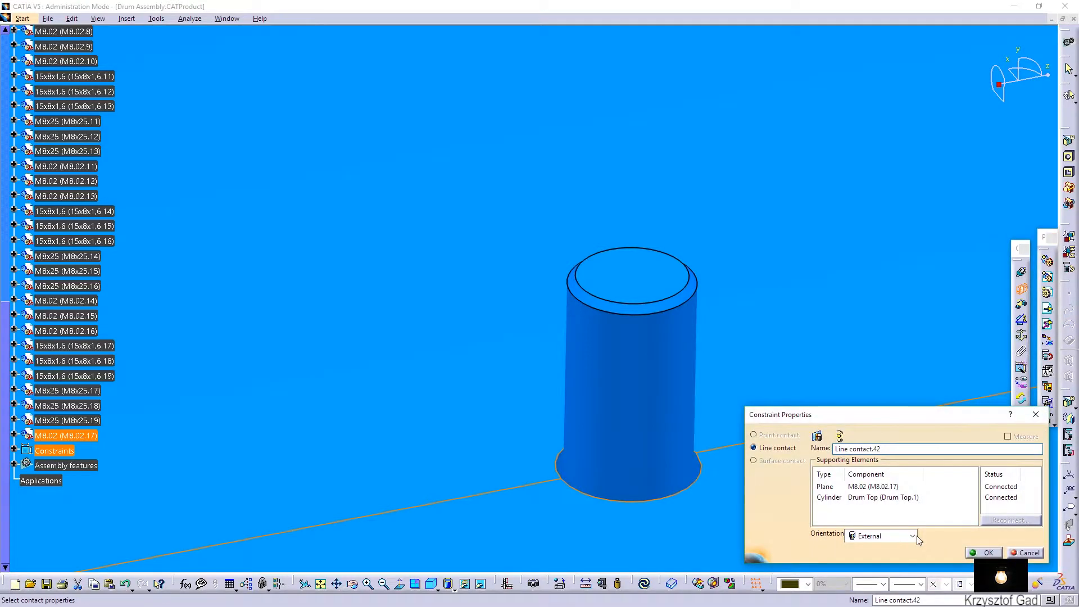
{"action": "left_click", "coordinate": [904, 542]}
{"action": "left_click", "coordinate": [877, 548]}
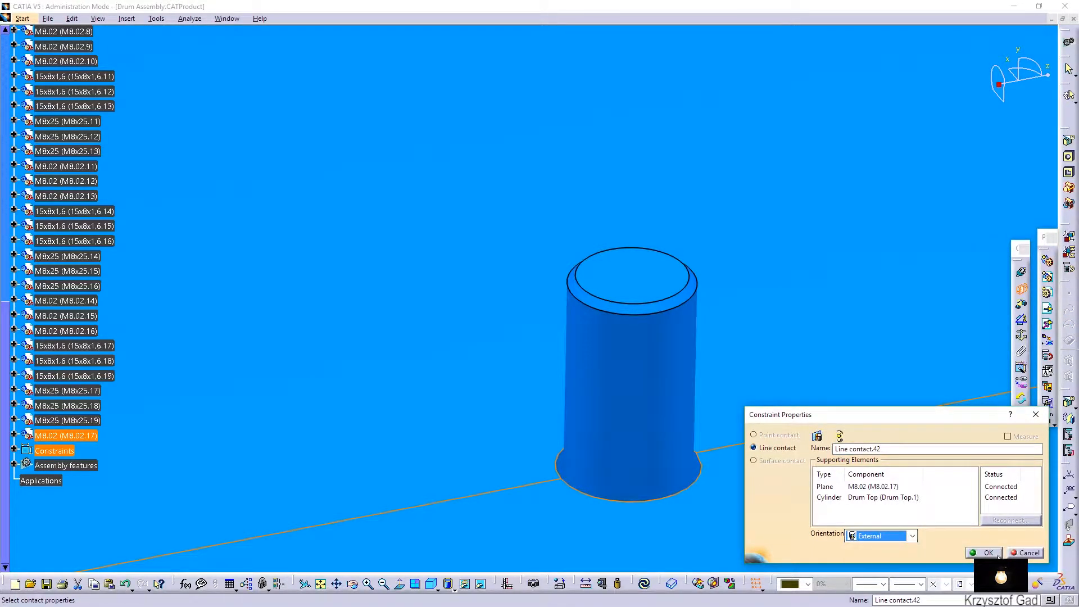
{"action": "left_click", "coordinate": [987, 553]}
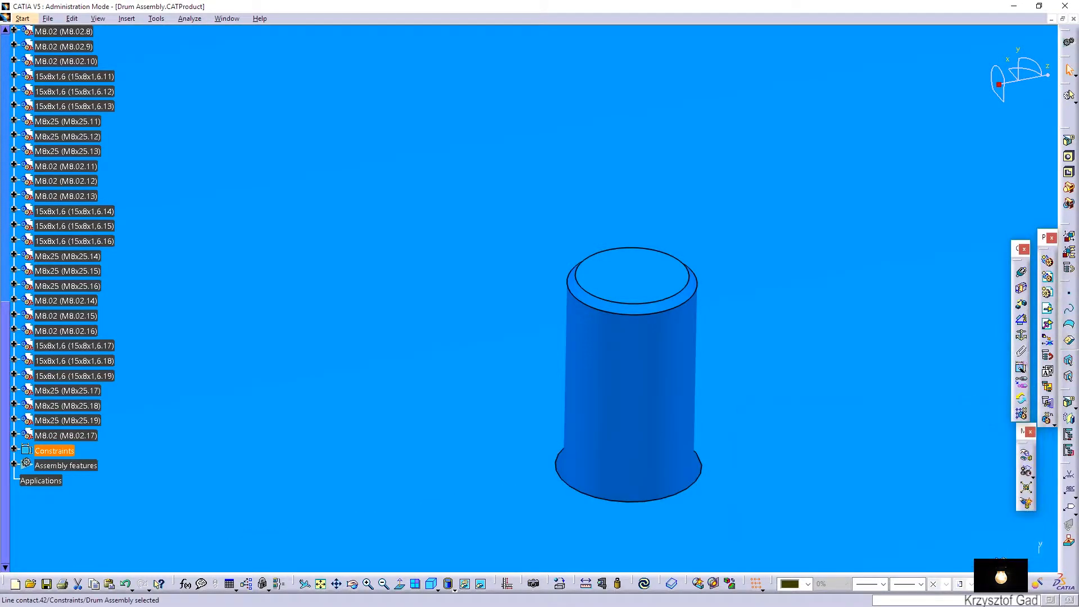
{"action": "left_click", "coordinate": [645, 586]}
Instantiate the new M8.02 nut on Drum Top's CircPattern.2 with Reuse Pattern, re-using the original component as first instance
{"action": "middle_click_drag", "start_coordinate": [663, 360], "coordinate": [981, 299]}
{"action": "left_click", "coordinate": [1022, 415]}
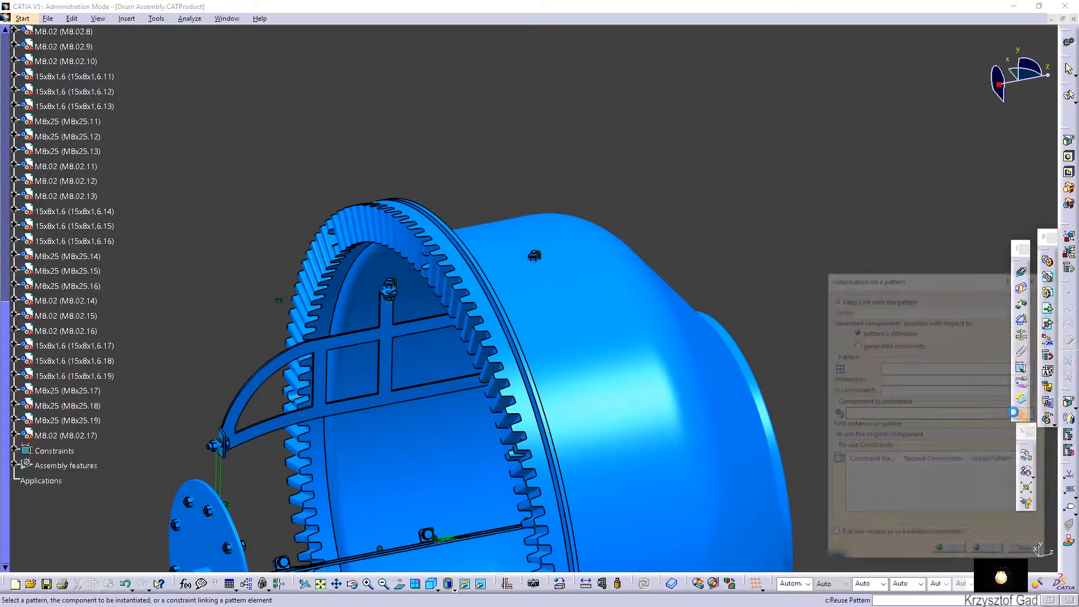
{"action": "scroll", "coordinate": [534, 255], "scroll_direction": "up", "scroll_amount": 3}
{"action": "left_click", "coordinate": [534, 254]}
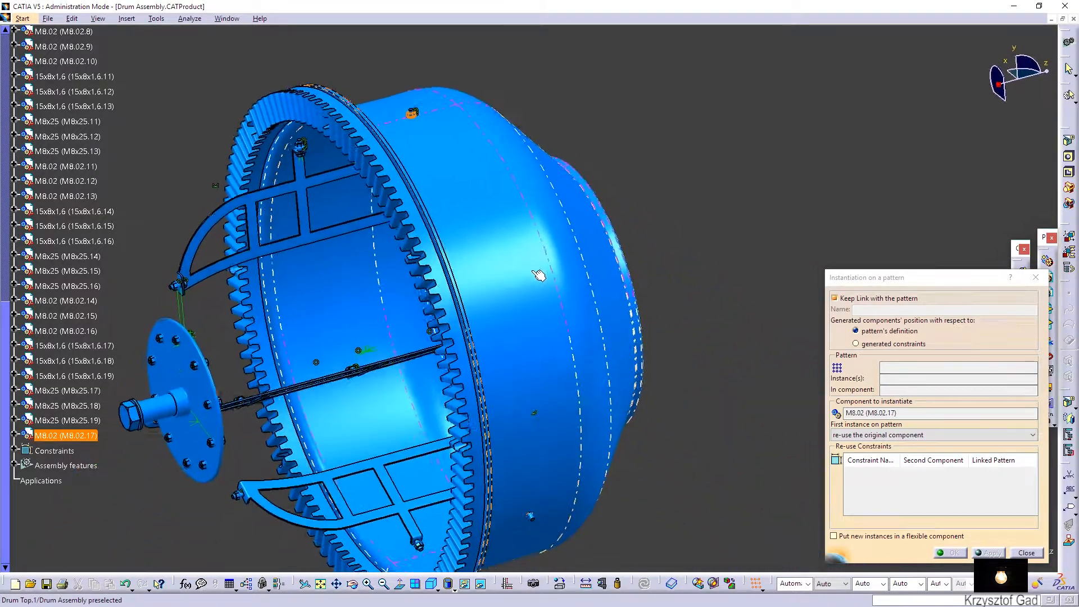
{"action": "middle_click_drag", "start_coordinate": [533, 272], "coordinate": [515, 384]}
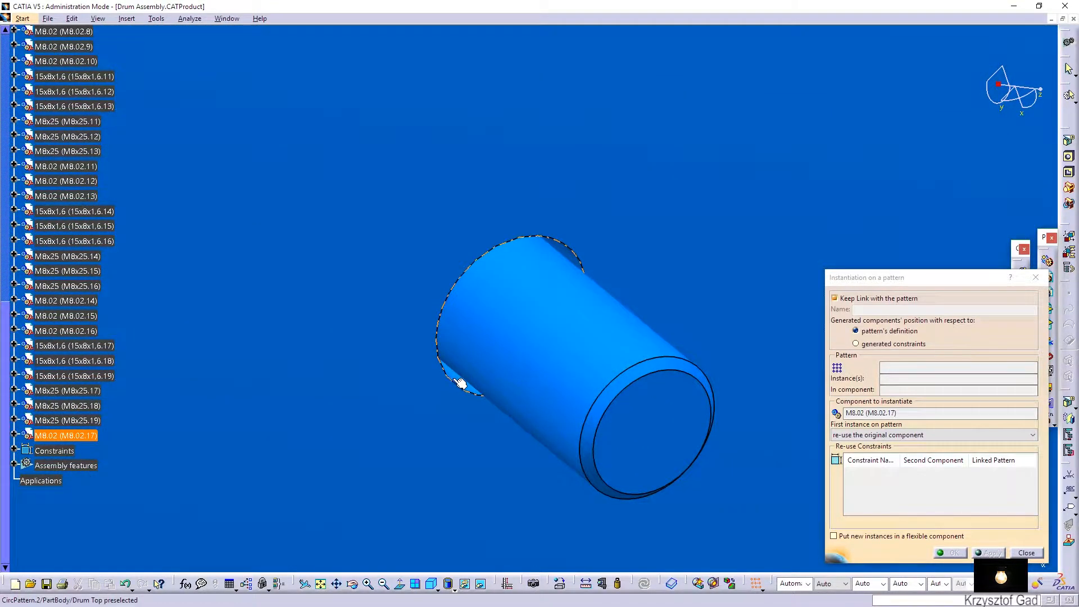
{"action": "left_click", "coordinate": [461, 383]}
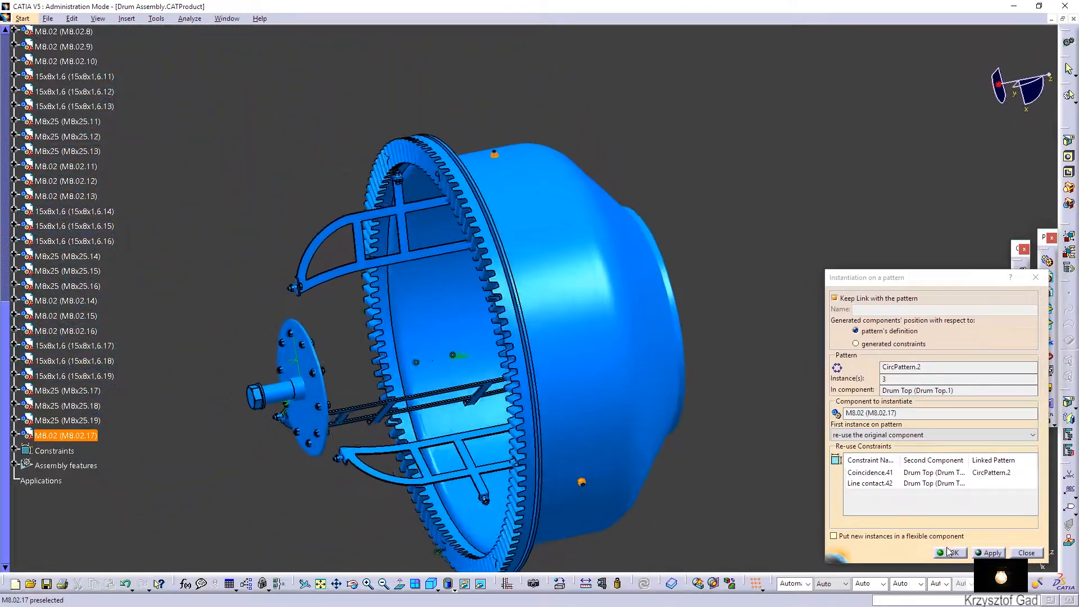
{"action": "left_click", "coordinate": [950, 554]}
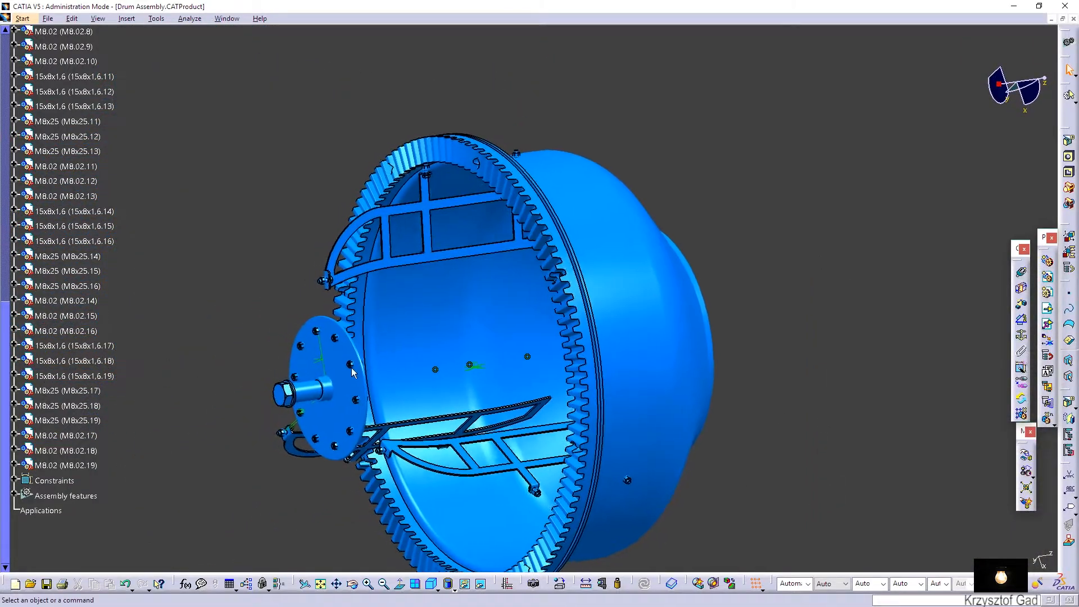
Bring the hidden Drum Lower back into the visible space and return to the normal view
{"action": "left_click", "coordinate": [482, 588]}
{"action": "right_click", "coordinate": [486, 357]}
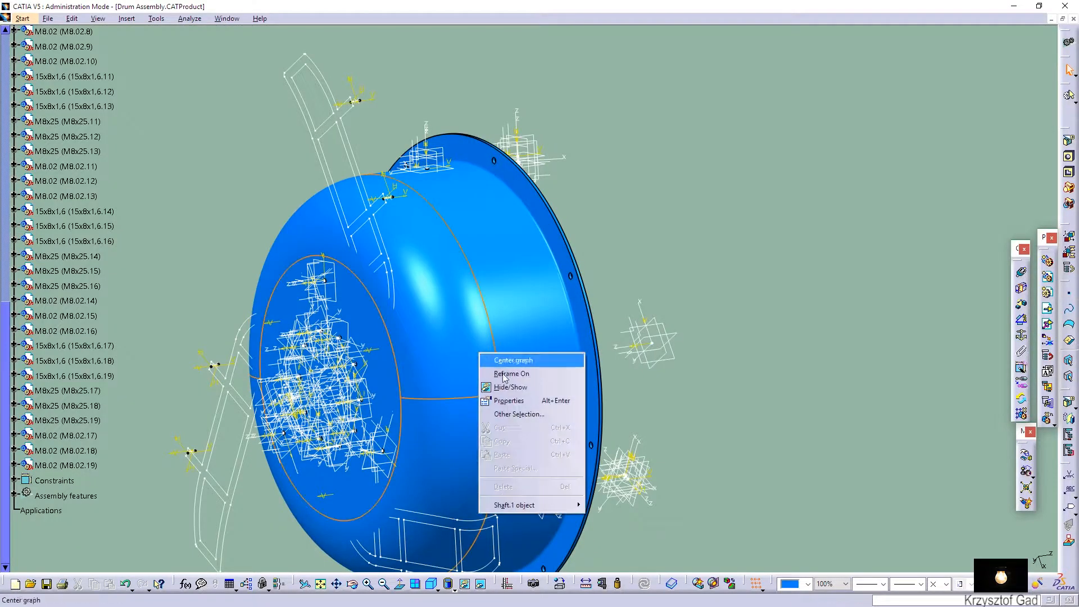
{"action": "left_click", "coordinate": [497, 400]}
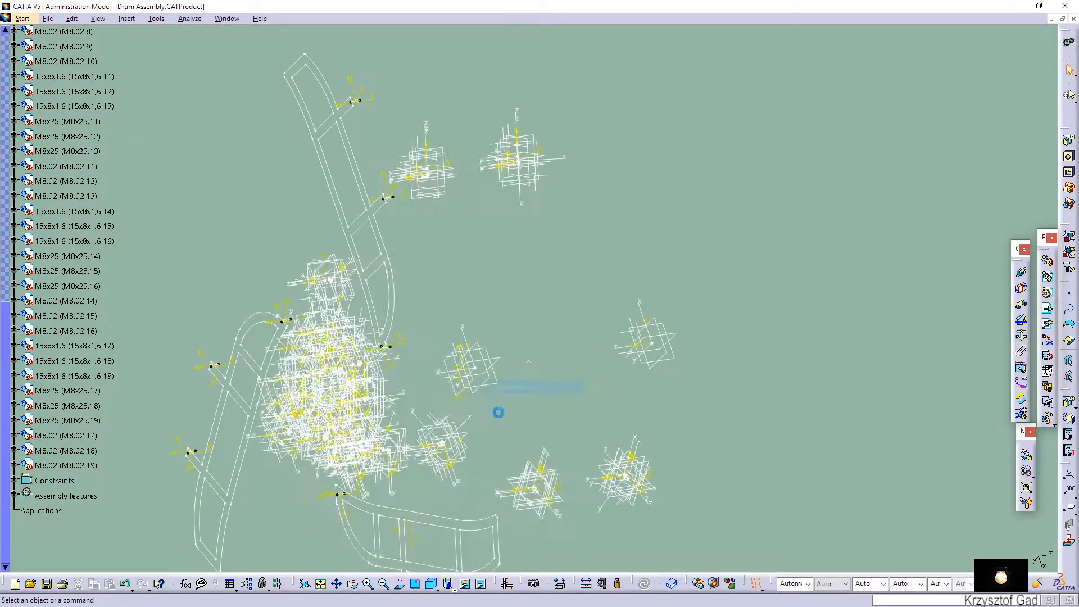
{"action": "left_click", "coordinate": [482, 586]}
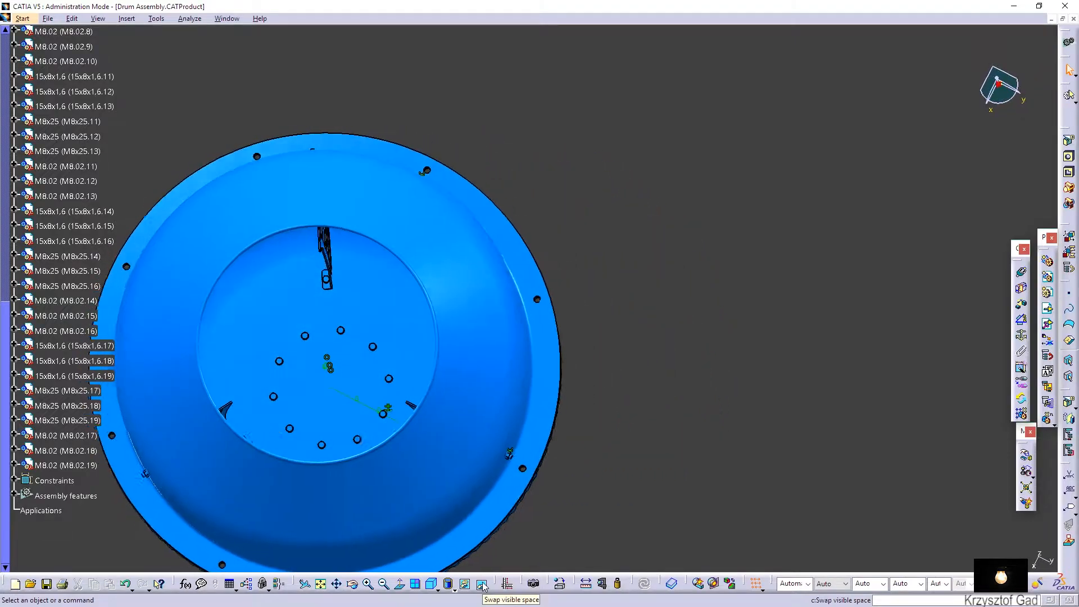
Insert the existing 20x13x2 washer part into Drum Assembly
{"action": "middle_click_drag", "start_coordinate": [530, 434], "coordinate": [320, 366]}
{"action": "scroll", "coordinate": [53, 306], "scroll_direction": "up", "scroll_amount": 7}
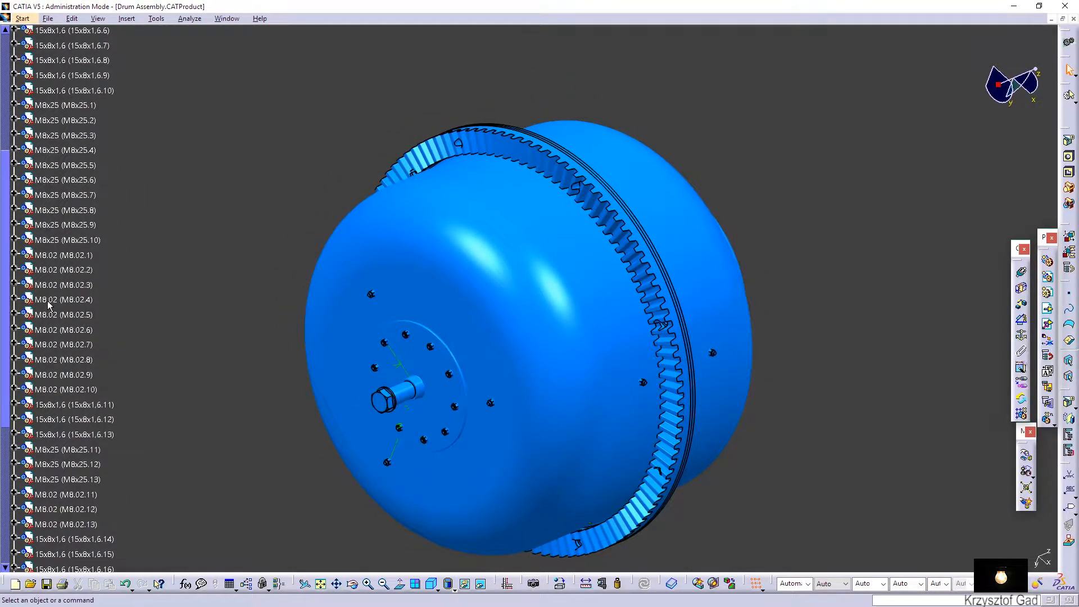
{"action": "scroll", "coordinate": [49, 304], "scroll_direction": "up", "scroll_amount": 11}
{"action": "right_click", "coordinate": [60, 303]}
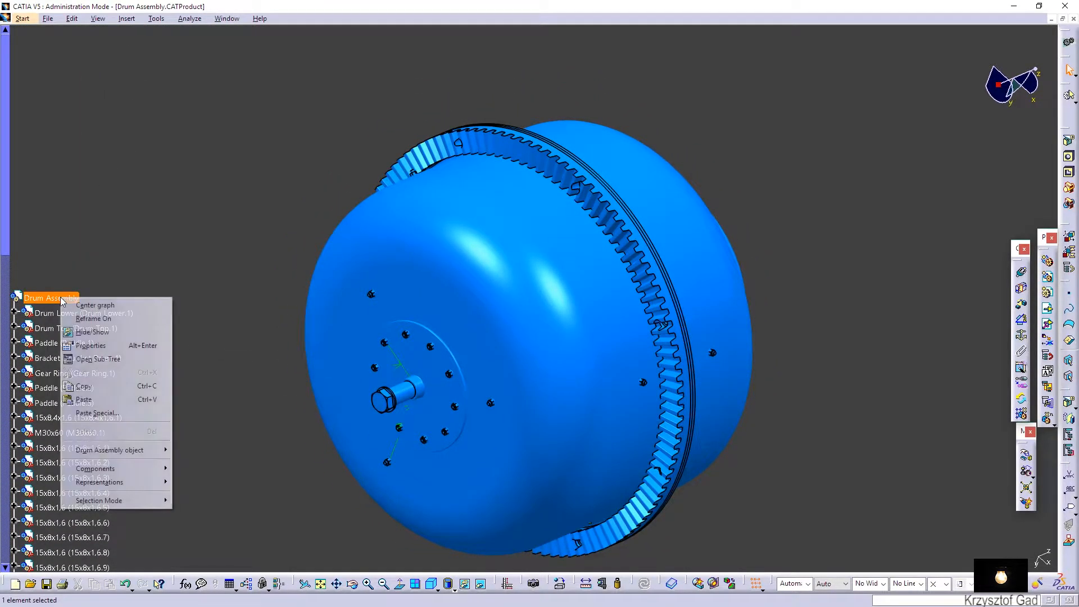
{"action": "mouse_move", "coordinate": [109, 478]}
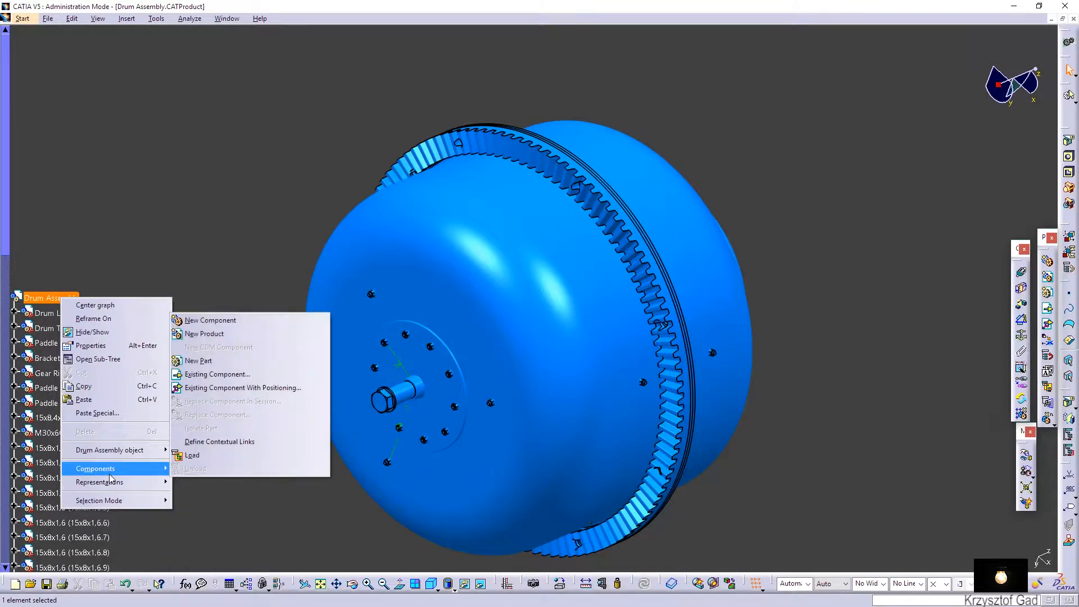
{"action": "left_click", "coordinate": [235, 375]}
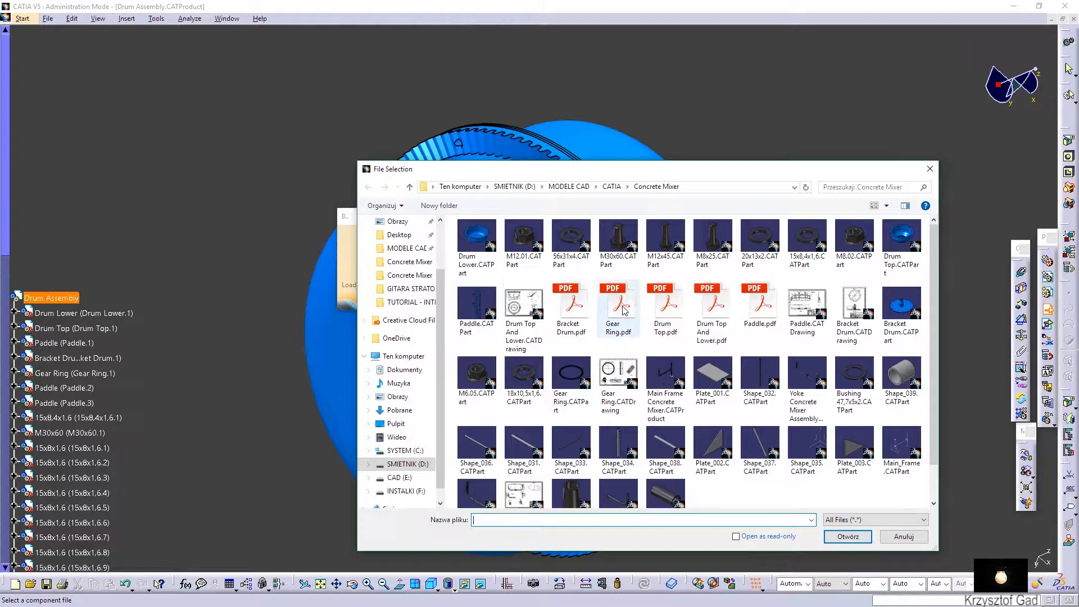
{"action": "double_click", "coordinate": [760, 239]}
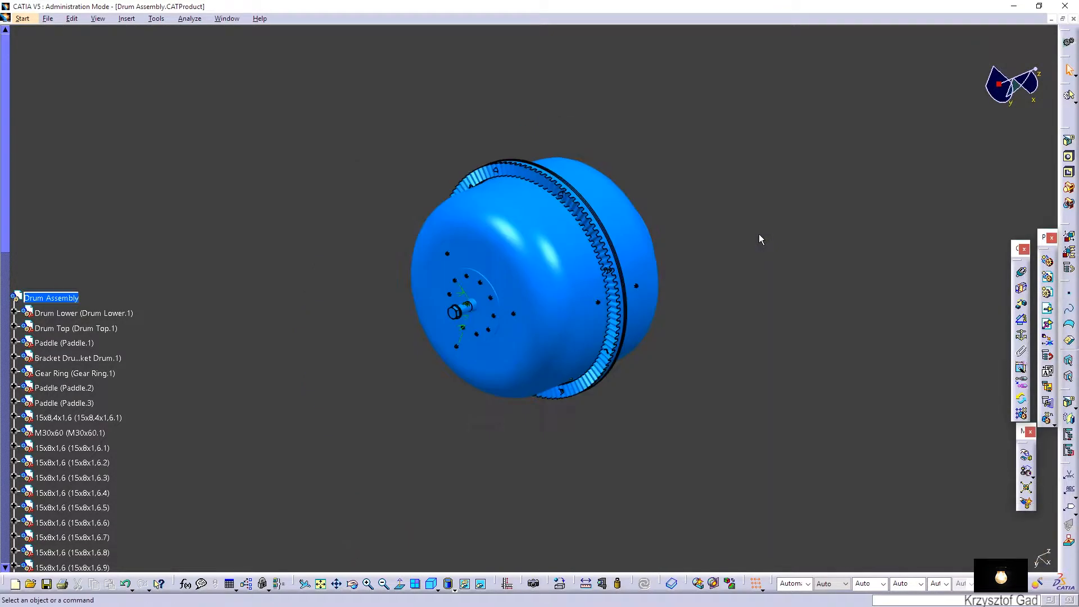
Move the new 20x13x2 washer out of the drum into free space beside Drum Lower
{"action": "scroll", "coordinate": [163, 329], "scroll_direction": "down", "scroll_amount": 10}
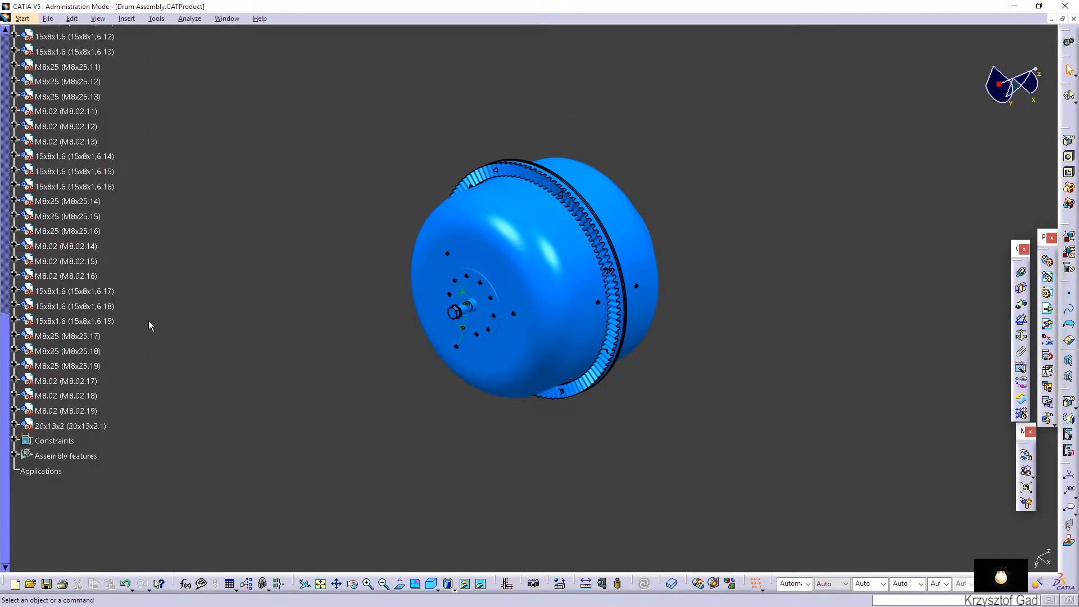
{"action": "left_click", "coordinate": [84, 427]}
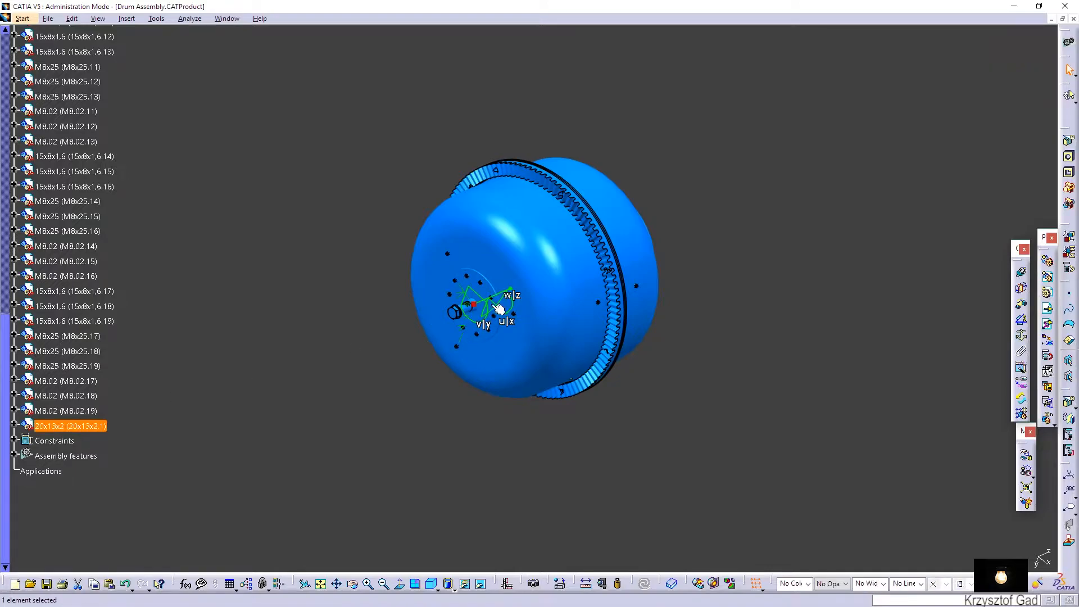
{"action": "left_click_drag", "start_coordinate": [455, 313], "coordinate": [417, 335]}
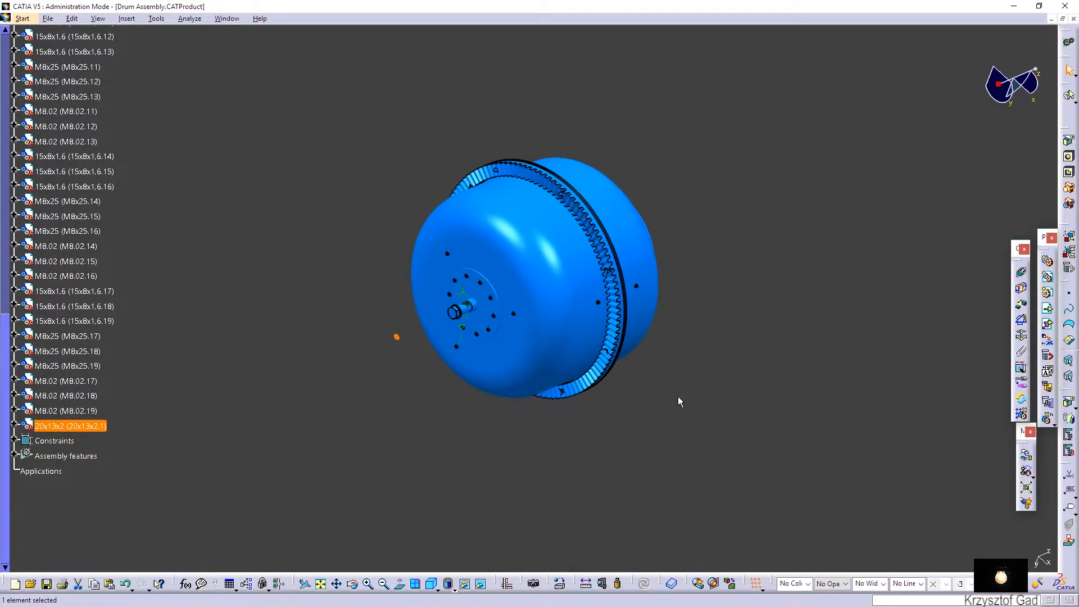
{"action": "left_click", "coordinate": [842, 342]}
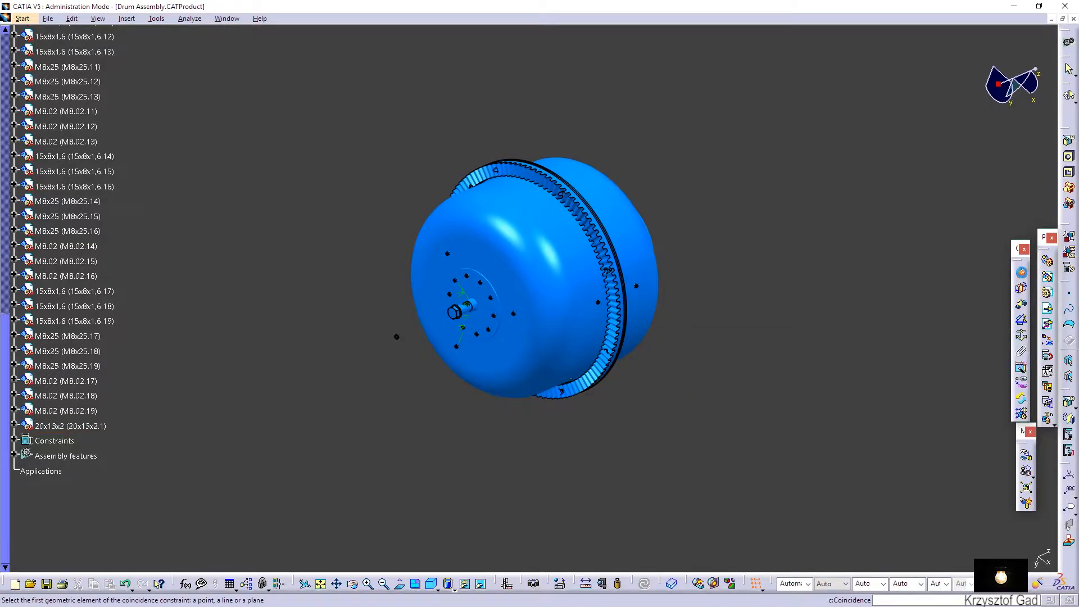
Make the 20x13x2 washer's axis coincident with the axis of a Gear Ring mounting hole and update the assembly
{"action": "scroll", "coordinate": [676, 366], "scroll_direction": "up", "scroll_amount": 8}
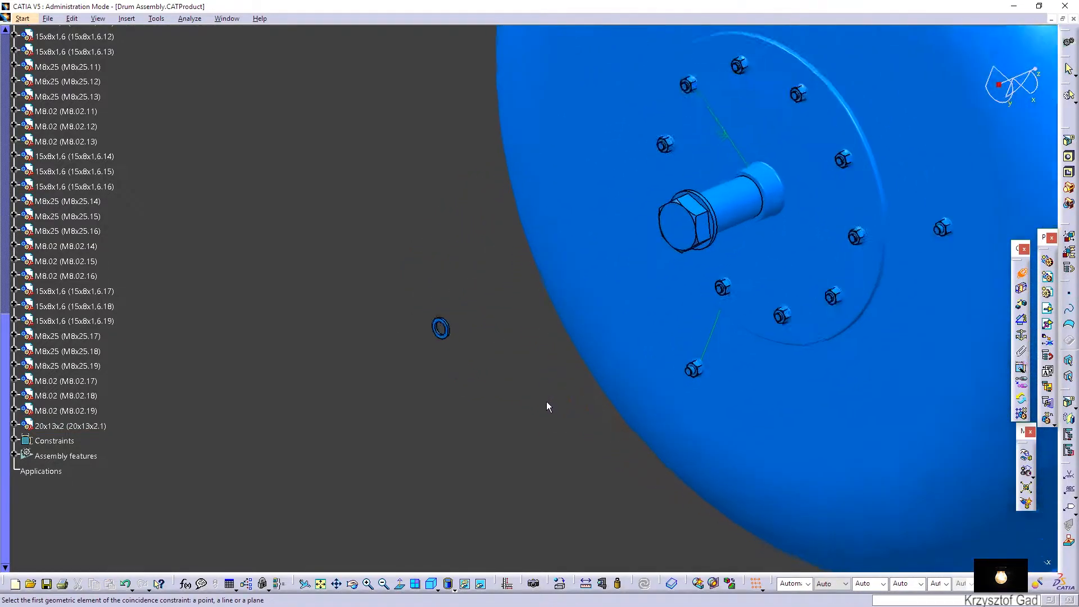
{"action": "middle_click_drag", "start_coordinate": [474, 421], "coordinate": [446, 440], "text": "ctrl"}
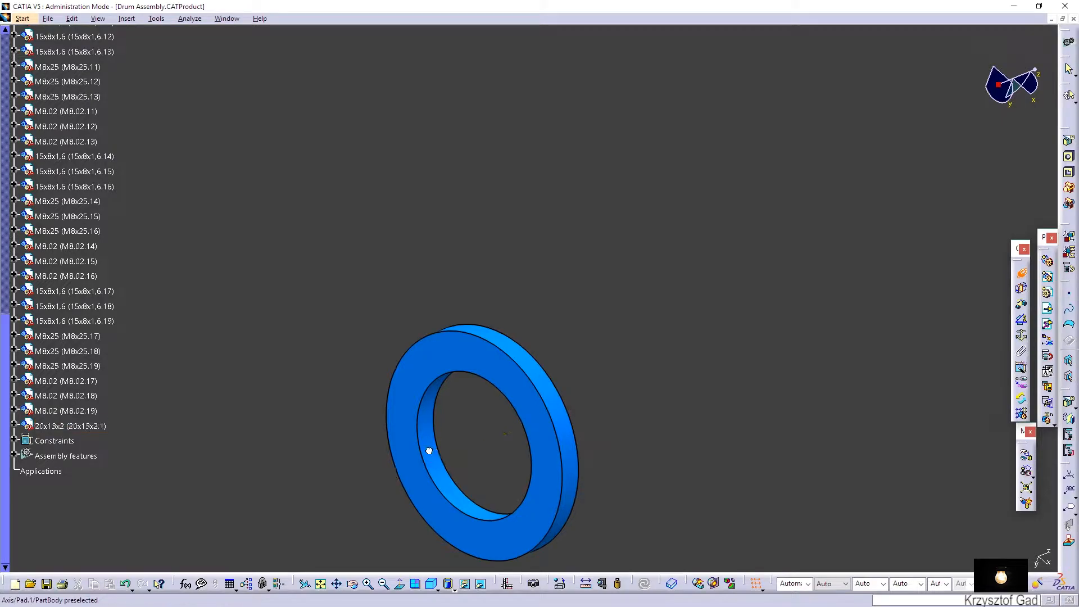
{"action": "left_click", "coordinate": [430, 451]}
{"action": "scroll", "coordinate": [432, 448], "scroll_direction": "down", "scroll_amount": 10}
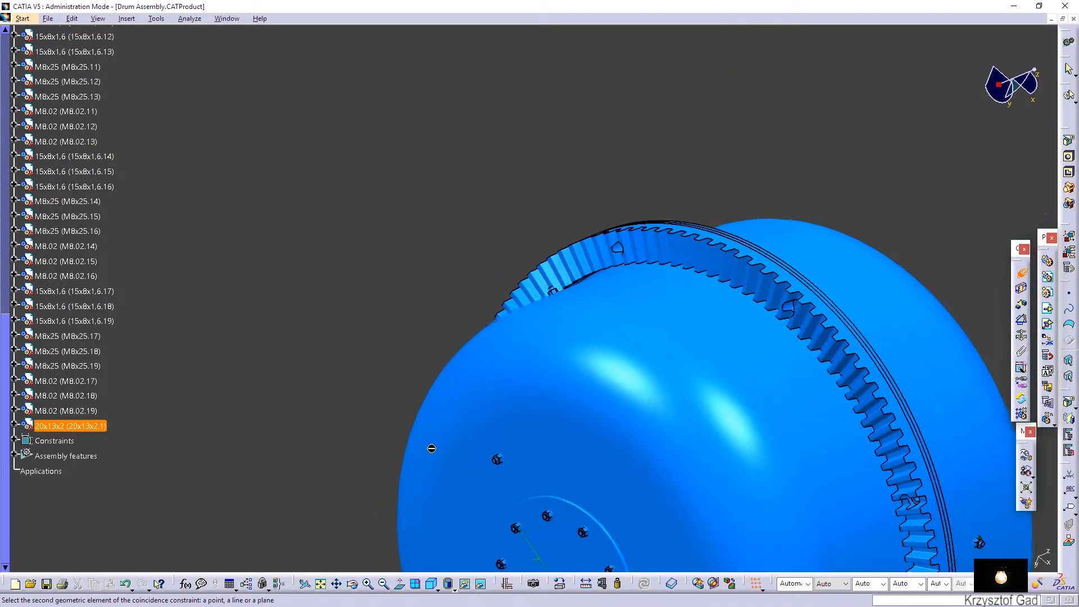
{"action": "middle_click_drag", "start_coordinate": [432, 448], "coordinate": [594, 473]}
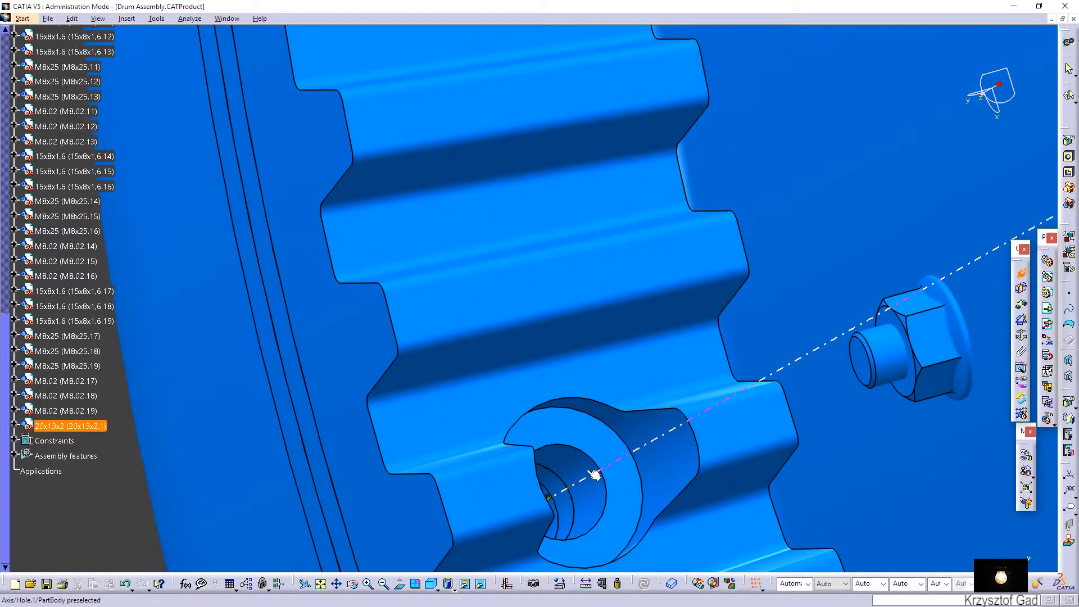
{"action": "left_click", "coordinate": [594, 475]}
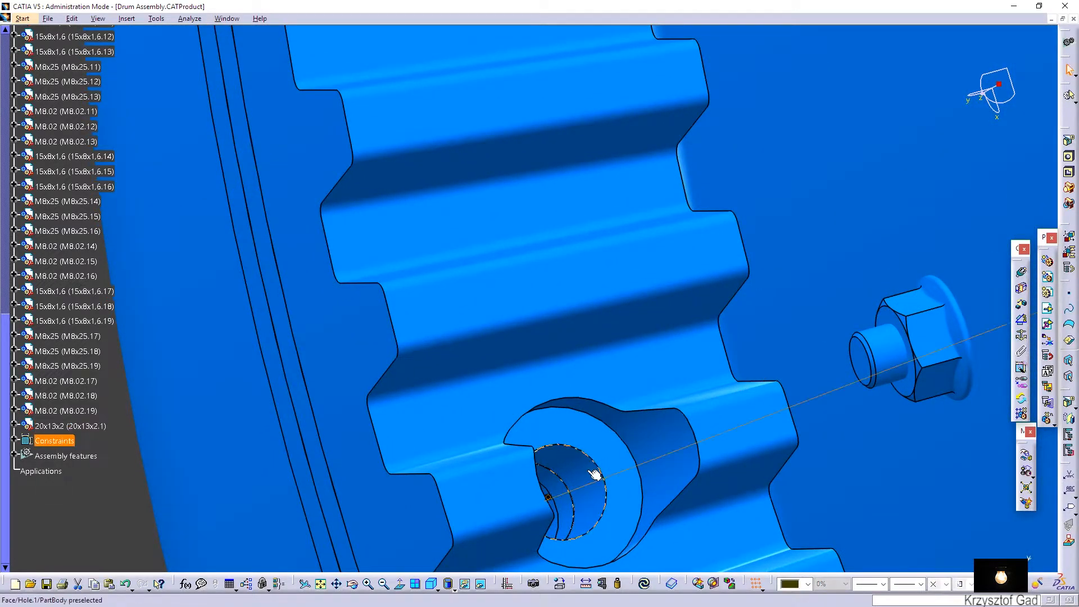
{"action": "left_click", "coordinate": [645, 585]}
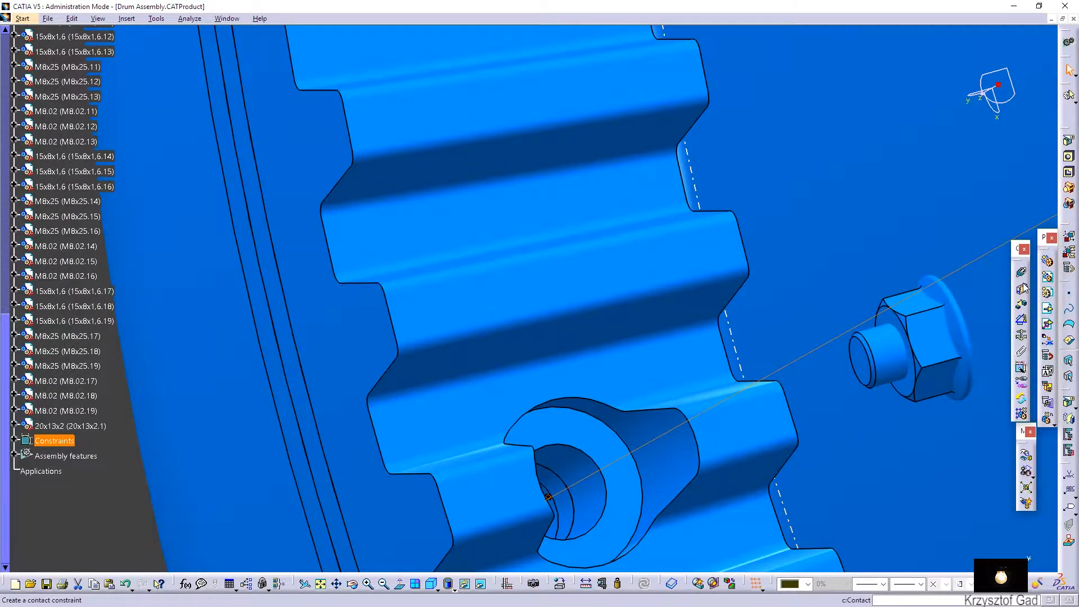
Add a 0 mm offset constraint between the Gear Ring hole's seat face and the flat face of the 20x13x2 washer
{"action": "left_click", "coordinate": [1022, 305]}
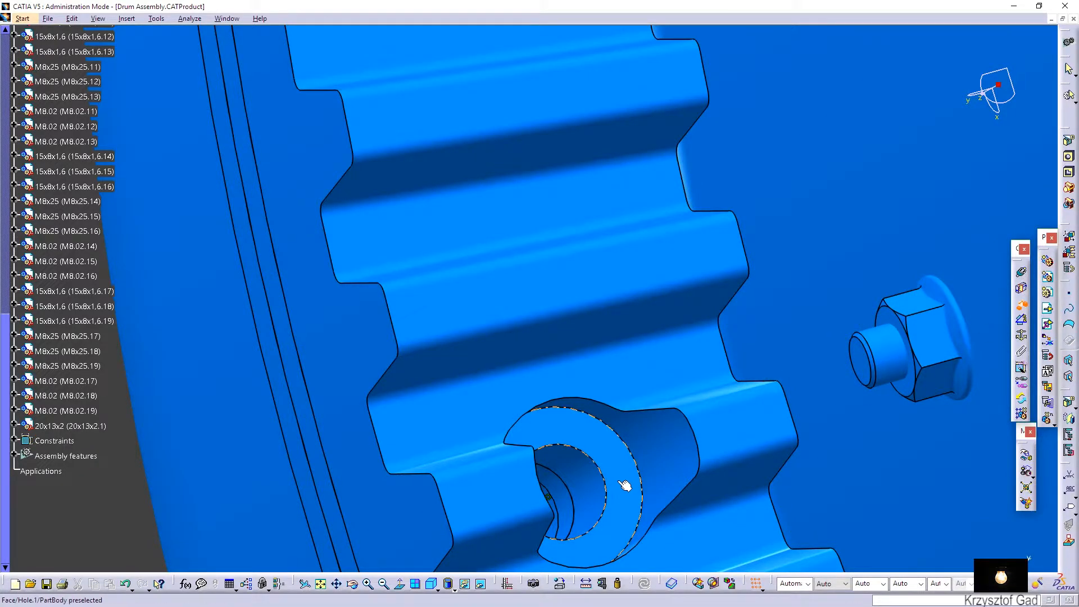
{"action": "scroll", "coordinate": [617, 482], "scroll_direction": "down", "scroll_amount": 8}
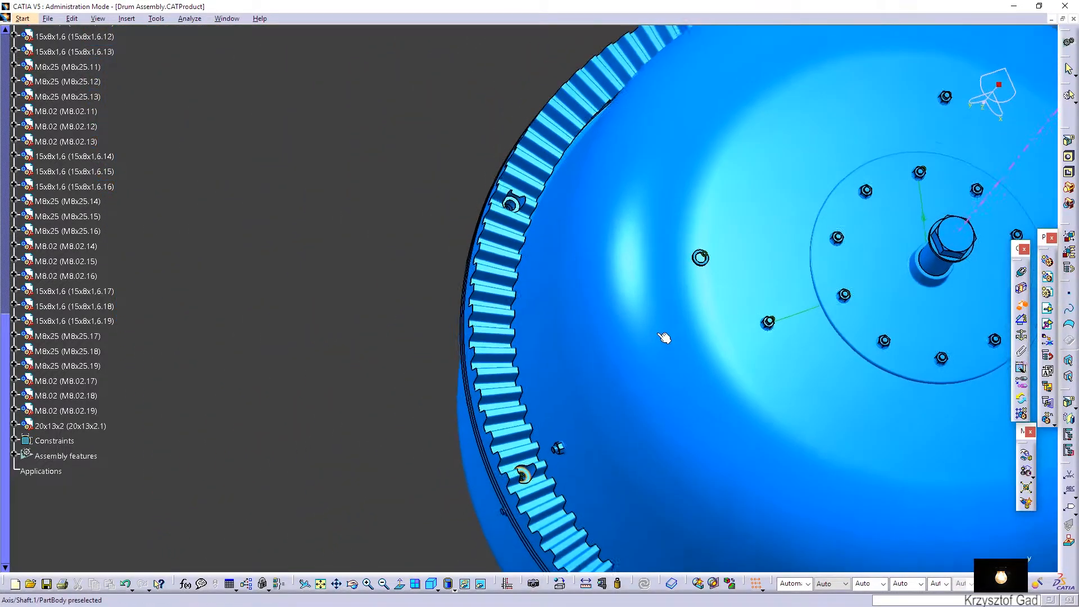
{"action": "middle_click_drag", "start_coordinate": [664, 337], "coordinate": [691, 240]}
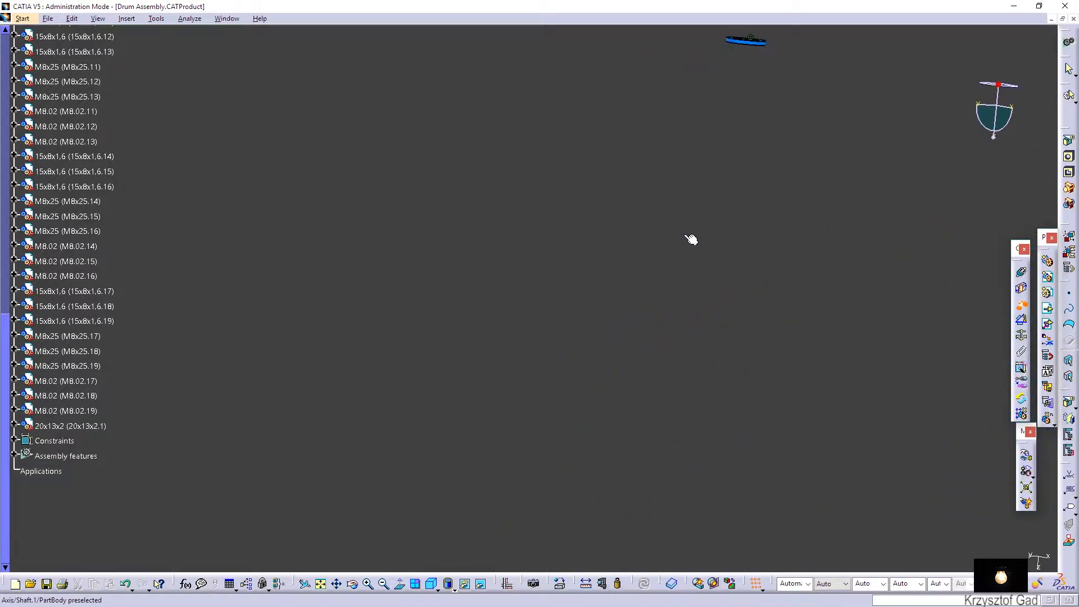
{"action": "scroll", "coordinate": [596, 425], "scroll_direction": "up", "scroll_amount": 4}
{"action": "left_click", "coordinate": [568, 488]}
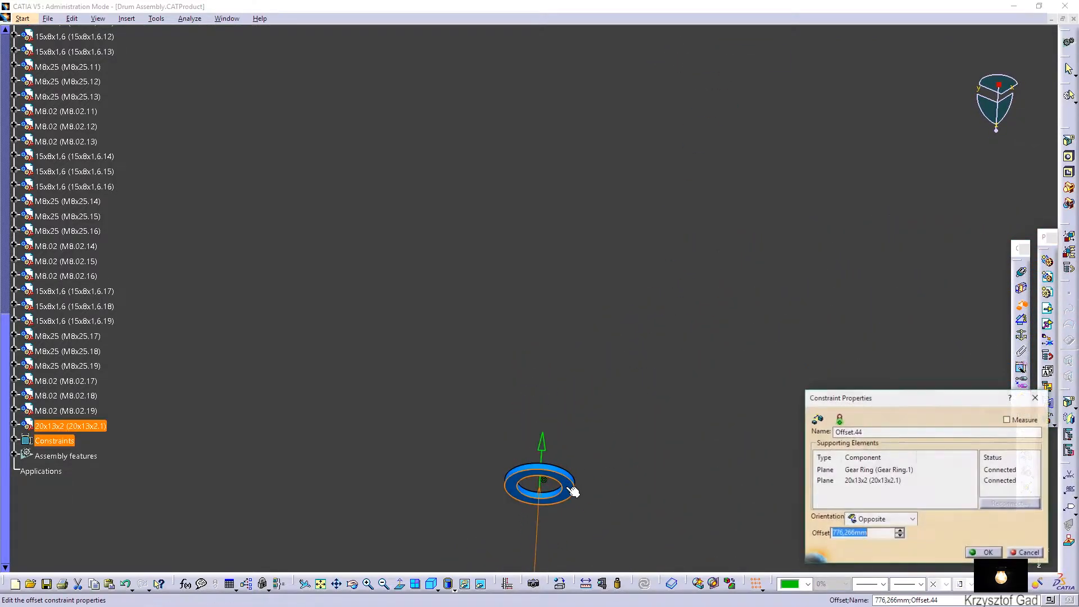
{"action": "type", "text": "0"}
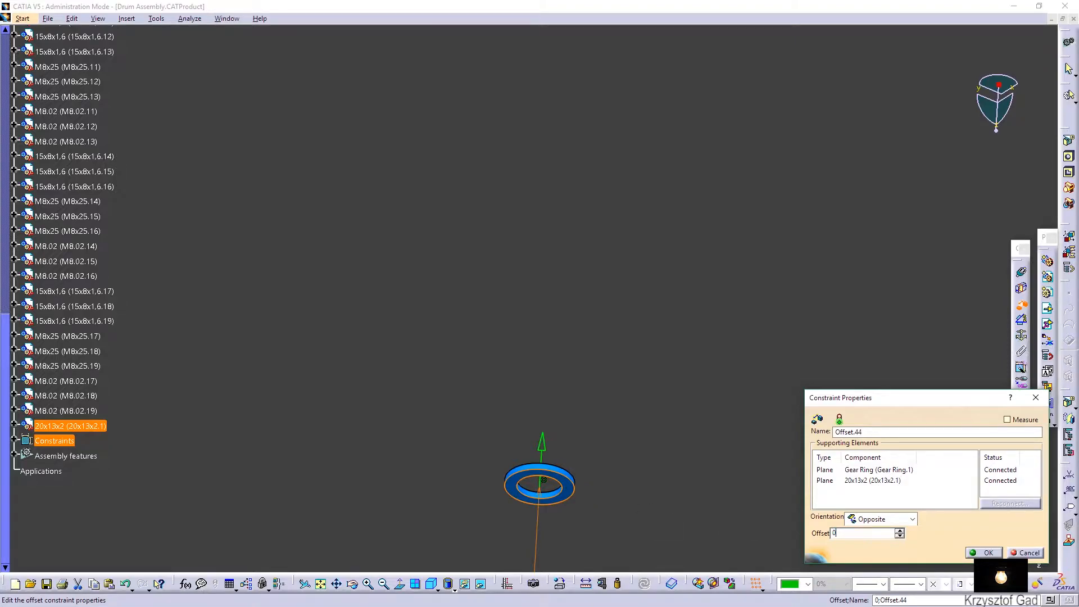
{"action": "key", "text": "Return"}
Pattern the 20x13x2 washer on the Gear Ring's eight-instance circular hole pattern, re-using the original component
{"action": "scroll", "coordinate": [775, 527], "scroll_direction": "down", "scroll_amount": 4}
{"action": "scroll", "coordinate": [776, 527], "scroll_direction": "down", "scroll_amount": 4}
{"action": "middle_click_drag", "start_coordinate": [777, 531], "coordinate": [580, 567]}
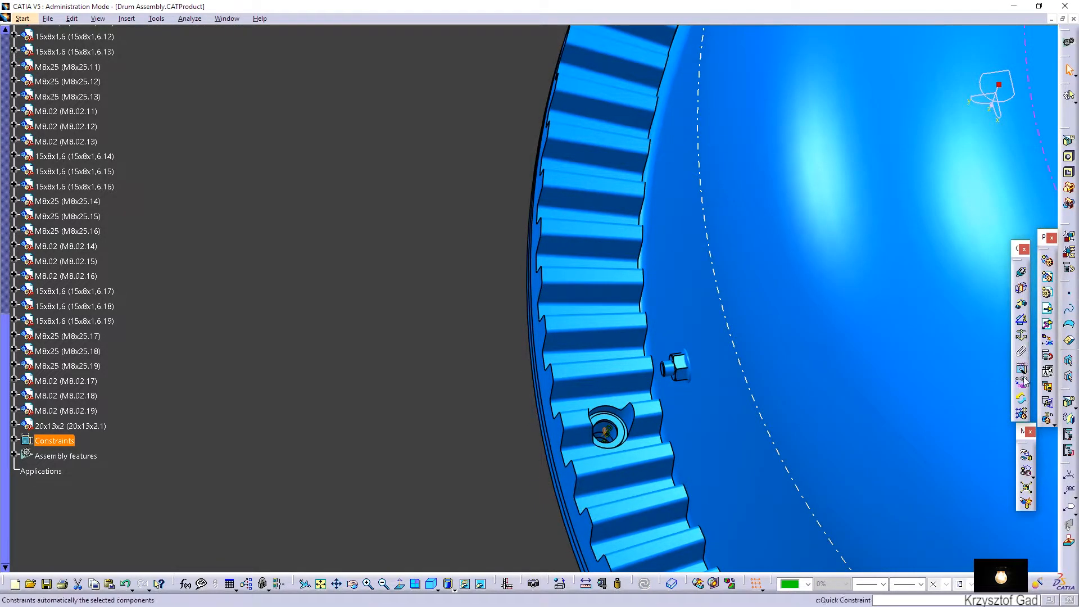
{"action": "left_click", "coordinate": [1022, 416]}
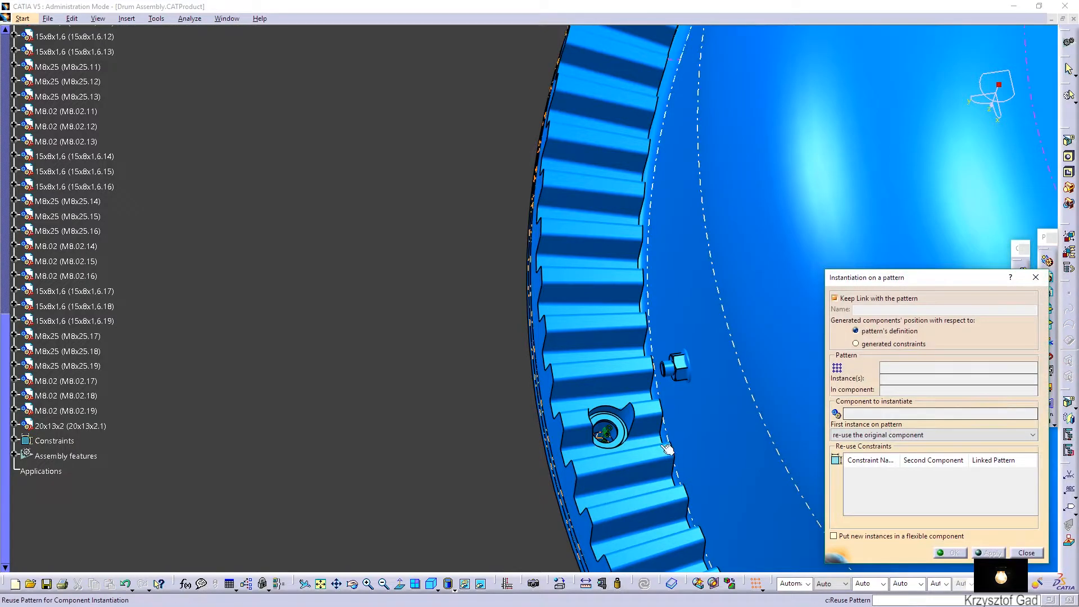
{"action": "left_click", "coordinate": [626, 438]}
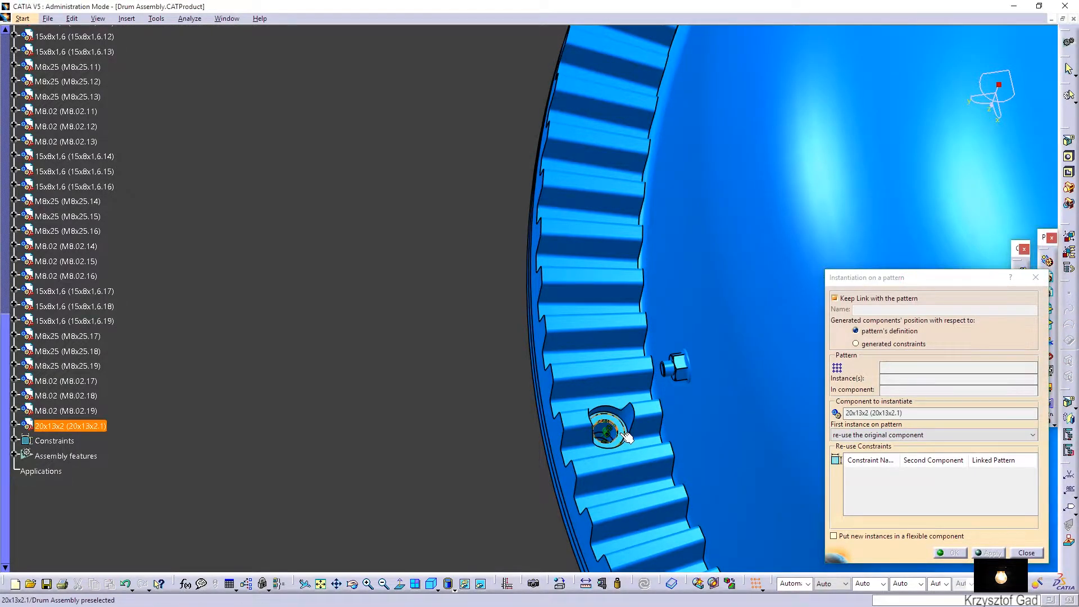
{"action": "left_click", "coordinate": [600, 492]}
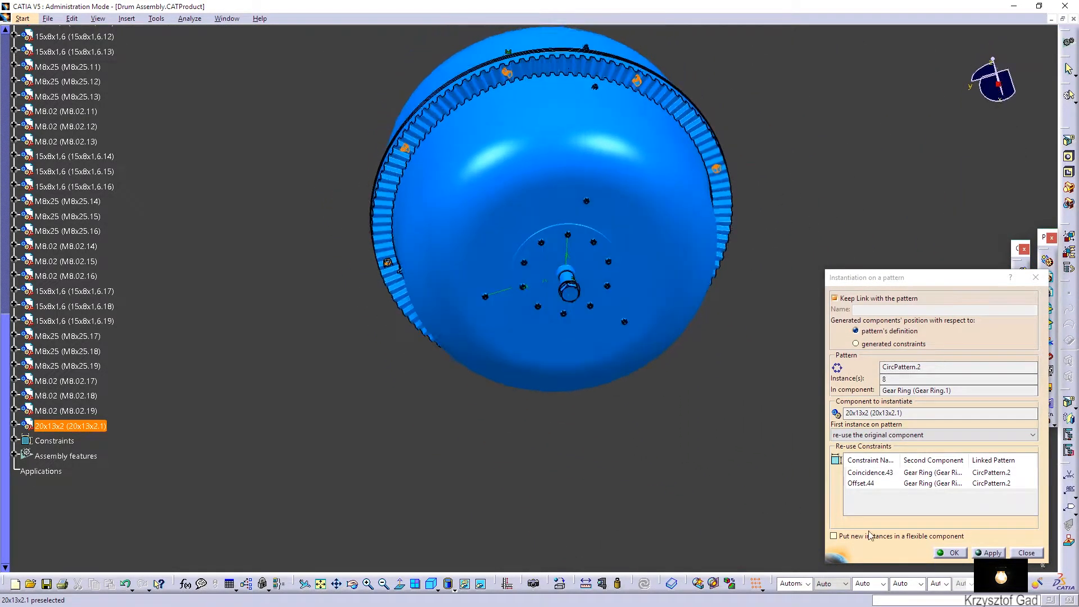
{"action": "left_click", "coordinate": [950, 552]}
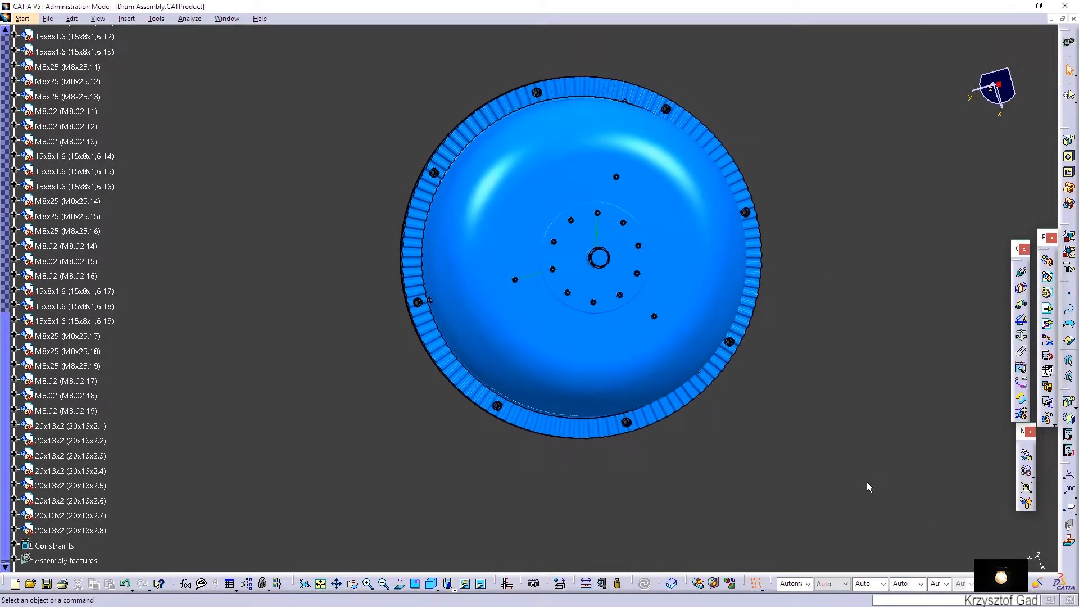
Insert the existing M12x45 bolt part into Drum Assembly
{"action": "scroll", "coordinate": [73, 176], "scroll_direction": "up", "scroll_amount": 8}
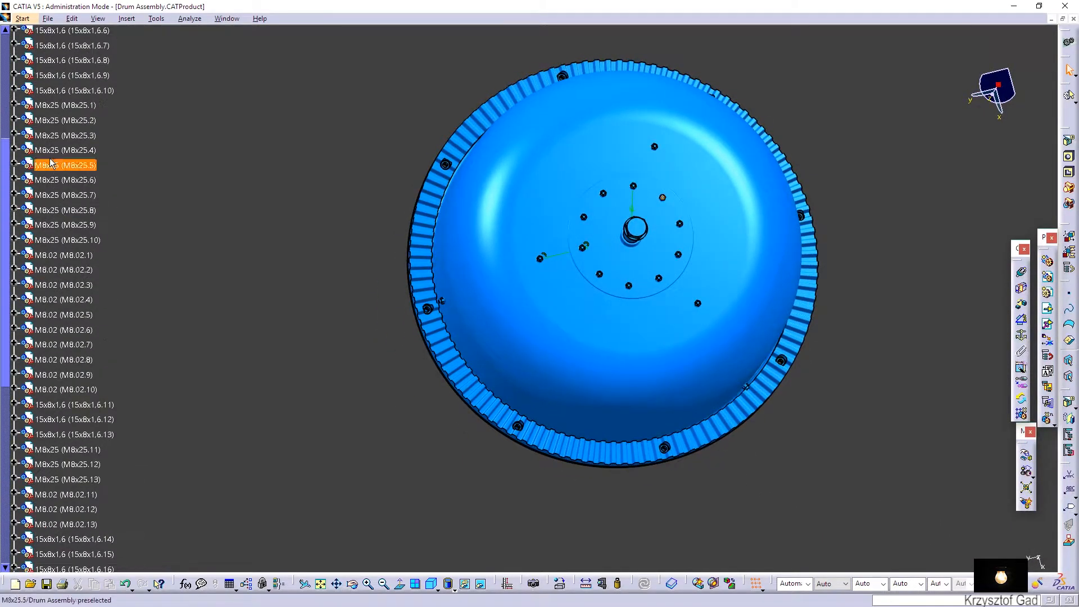
{"action": "scroll", "coordinate": [57, 163], "scroll_direction": "up", "scroll_amount": 10}
{"action": "right_click", "coordinate": [56, 246]}
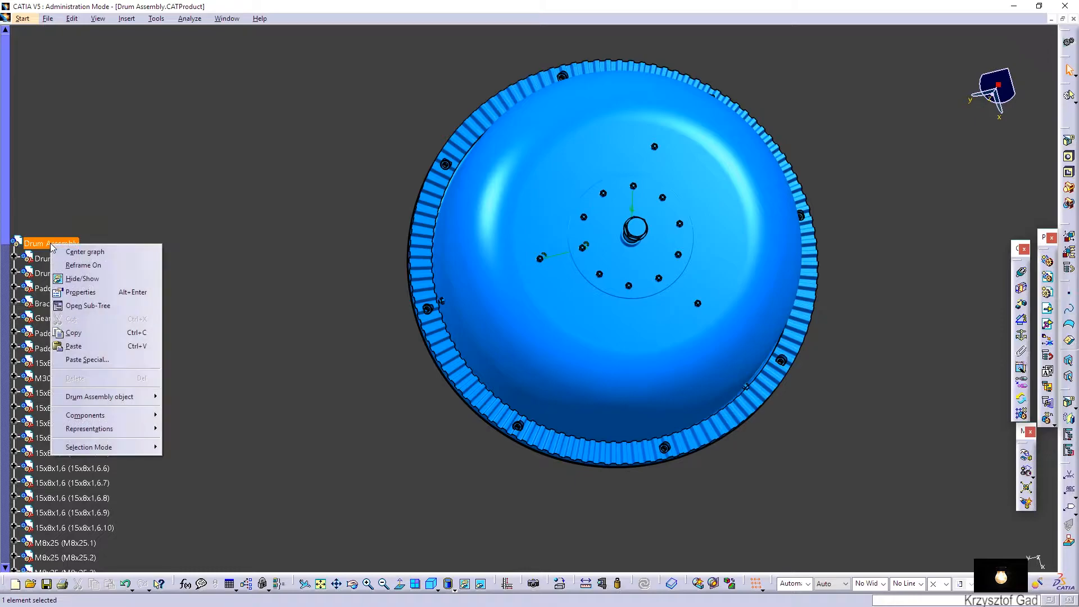
{"action": "mouse_move", "coordinate": [94, 417]}
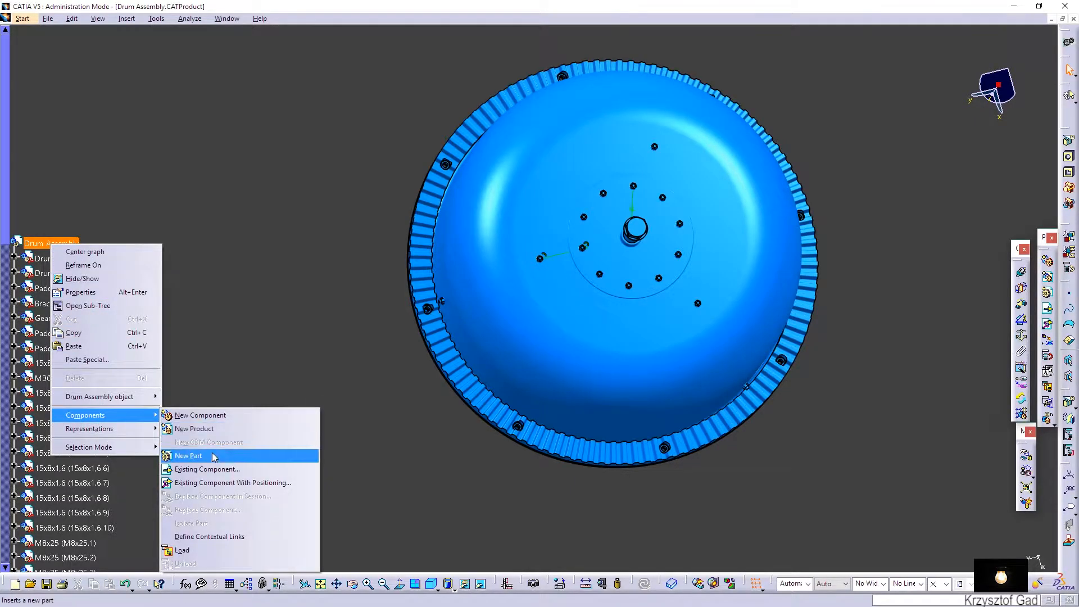
{"action": "left_click", "coordinate": [217, 471]}
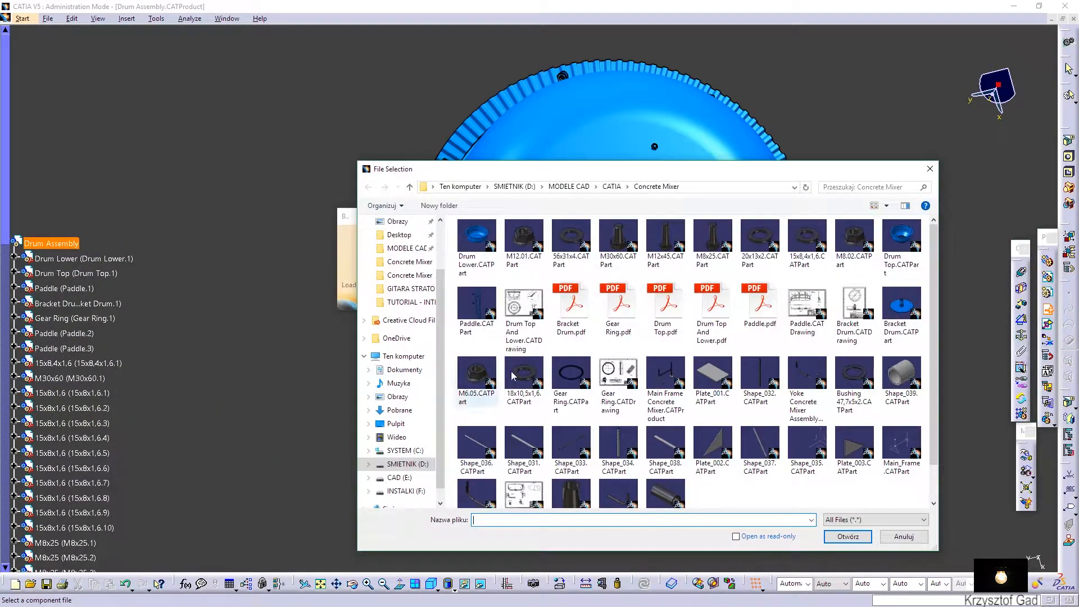
{"action": "double_click", "coordinate": [665, 239]}
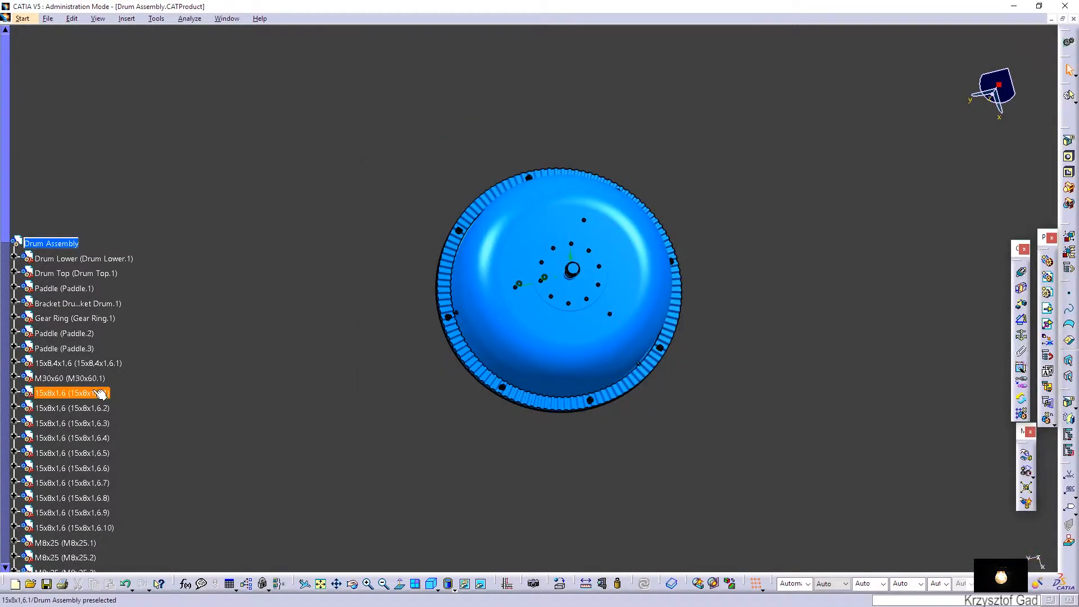
Move the new M12x45 bolt out of the drum into free space above Drum Lower
{"action": "scroll", "coordinate": [102, 393], "scroll_direction": "down", "scroll_amount": 20}
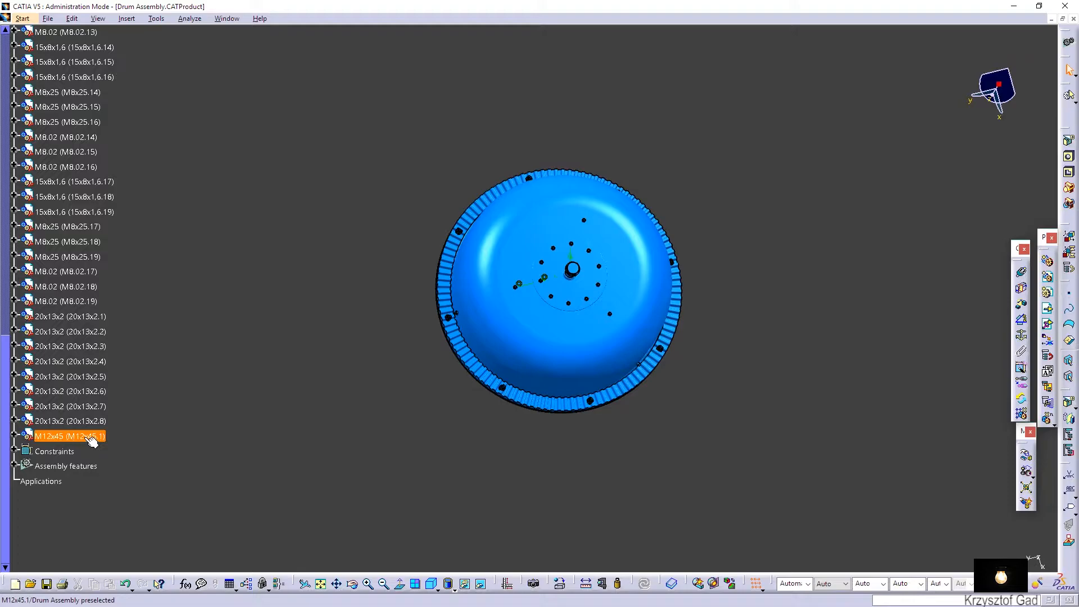
{"action": "left_click", "coordinate": [90, 439]}
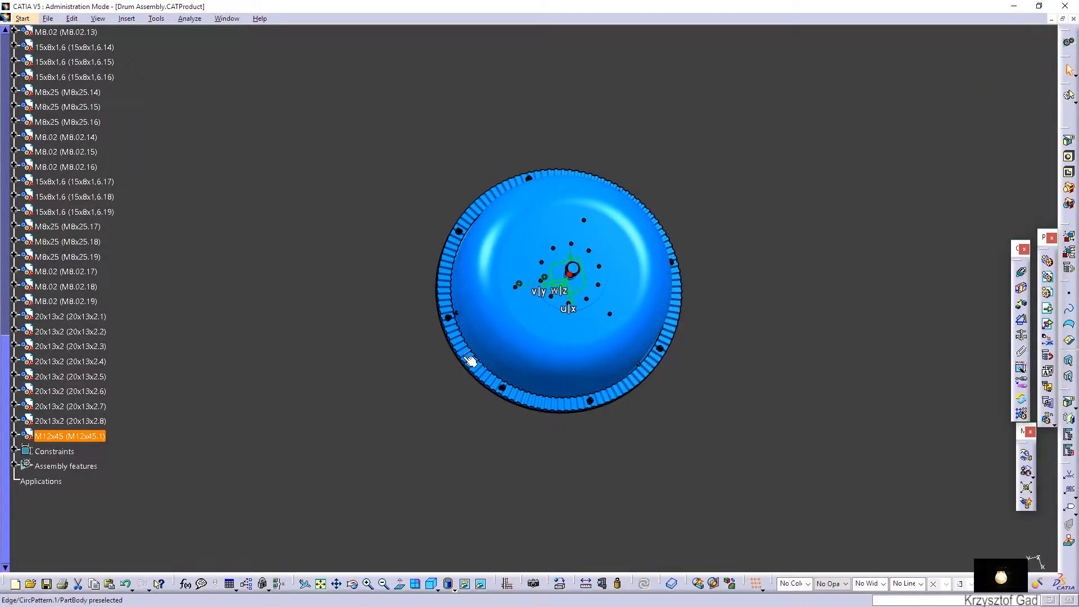
{"action": "middle_click_drag", "start_coordinate": [532, 400], "coordinate": [577, 213]}
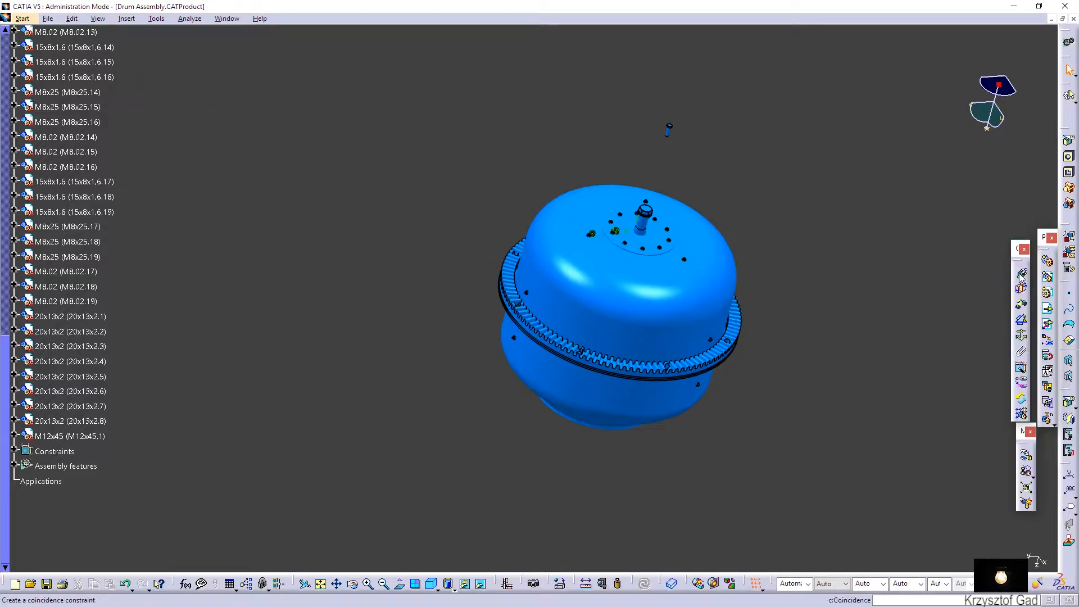
Make the M12x45 bolt's axis coincident with the axis of the Gear Ring hole holding the first 20x13x2 washer
{"action": "scroll", "coordinate": [818, 263], "scroll_direction": "up", "scroll_amount": 8}
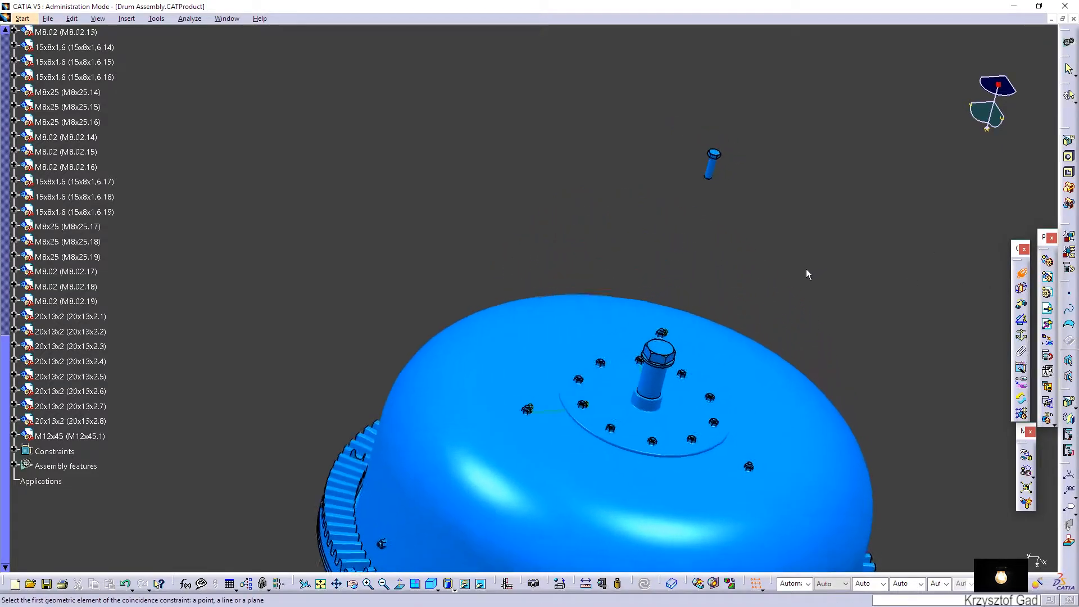
{"action": "scroll", "coordinate": [720, 119], "scroll_direction": "down", "scroll_amount": 8}
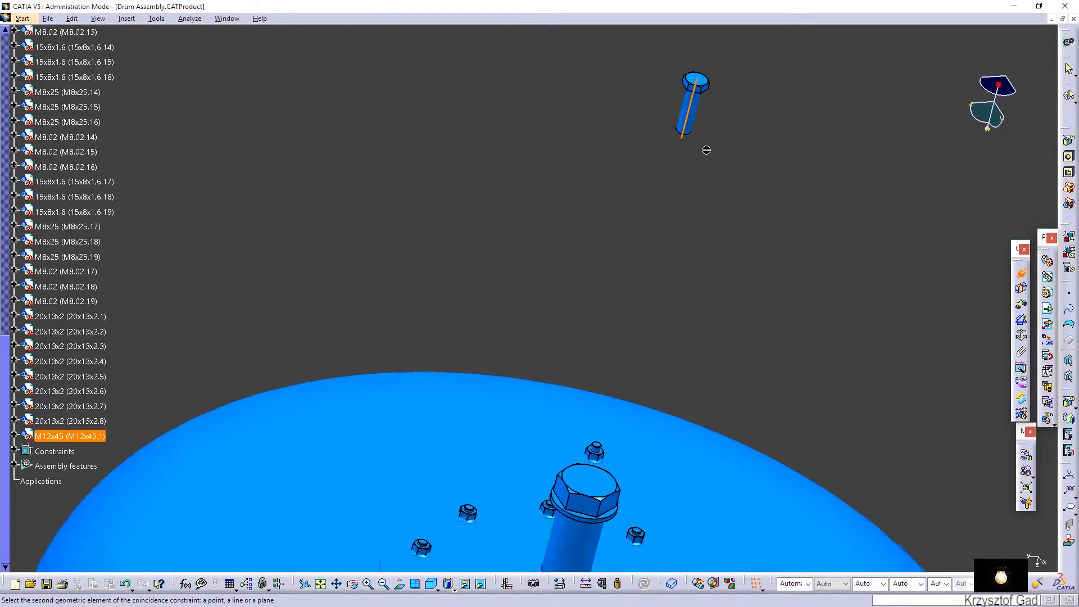
{"action": "scroll", "coordinate": [442, 391], "scroll_direction": "up", "scroll_amount": 10}
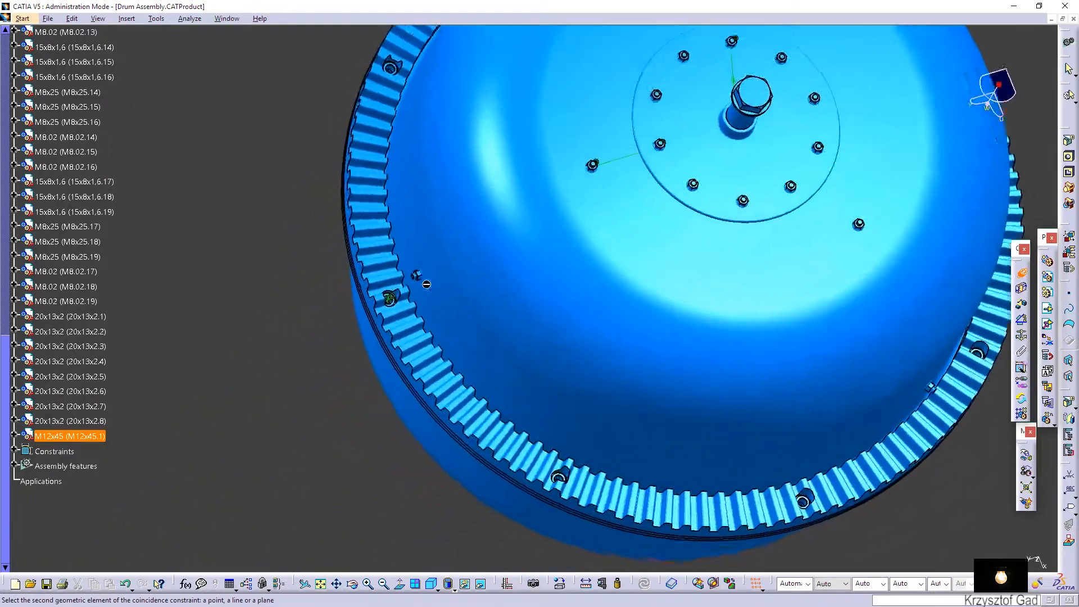
{"action": "scroll", "coordinate": [442, 392], "scroll_direction": "up", "scroll_amount": 1}
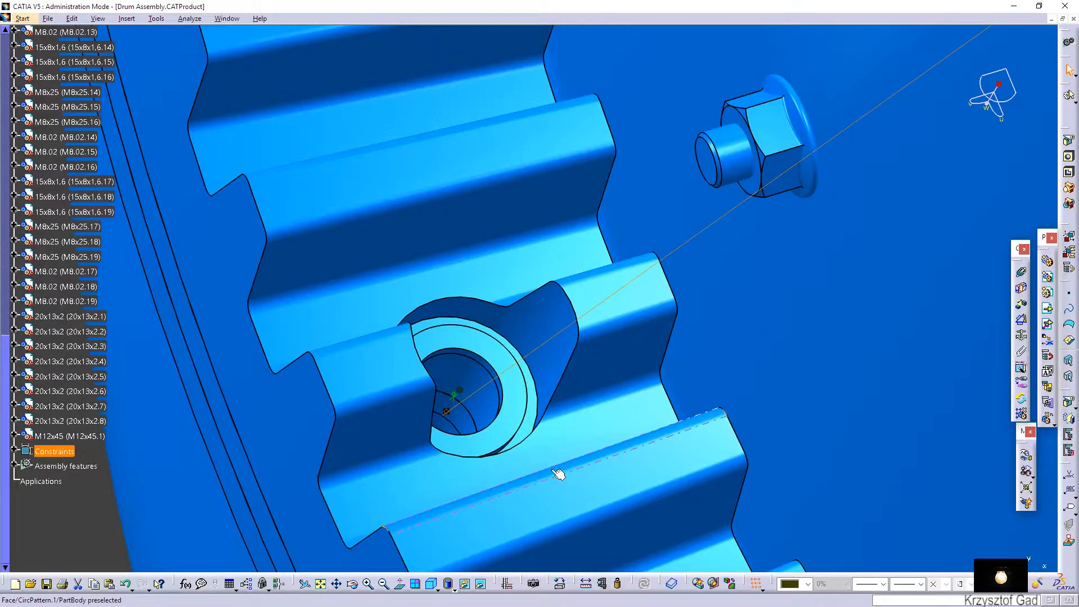
Add a 0 mm offset constraint between the first 20x13x2 washer's face and the underside of the M12x45 bolt head
{"action": "left_click", "coordinate": [1021, 306]}
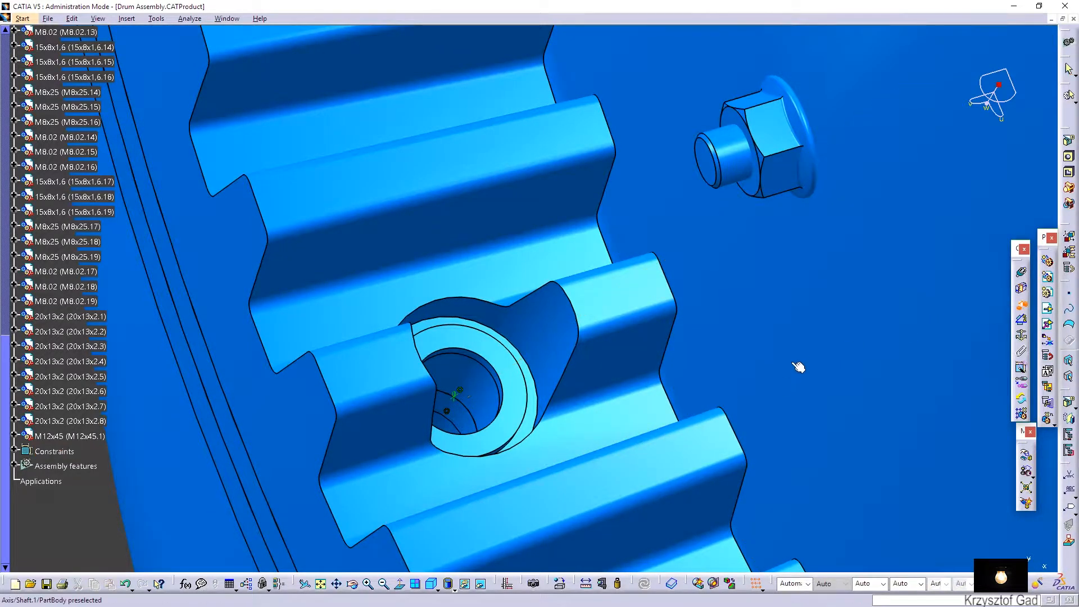
{"action": "left_click", "coordinate": [517, 401]}
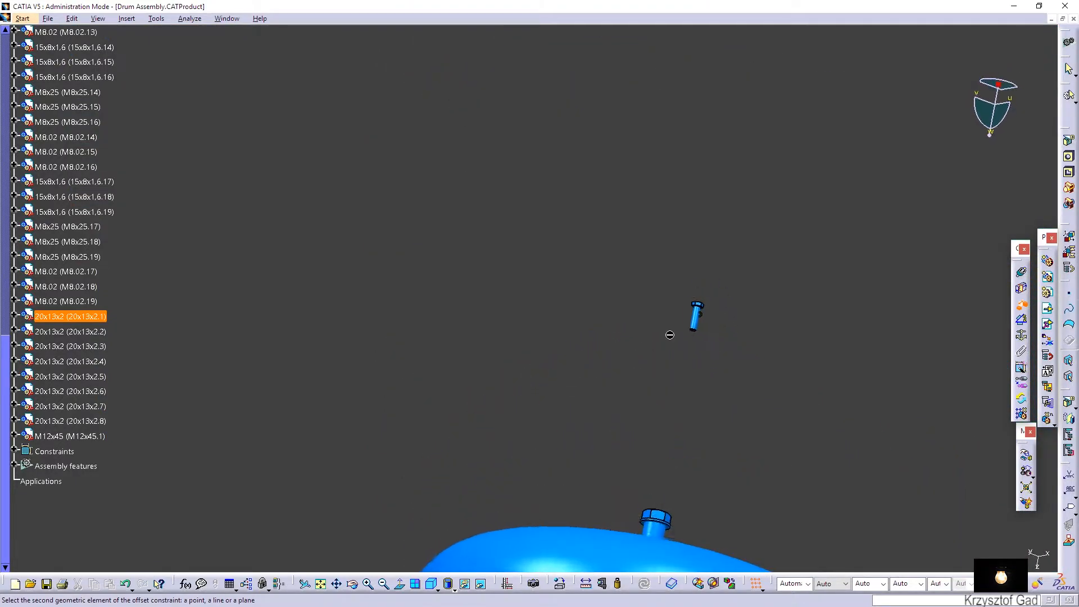
{"action": "left_click", "coordinate": [719, 451]}
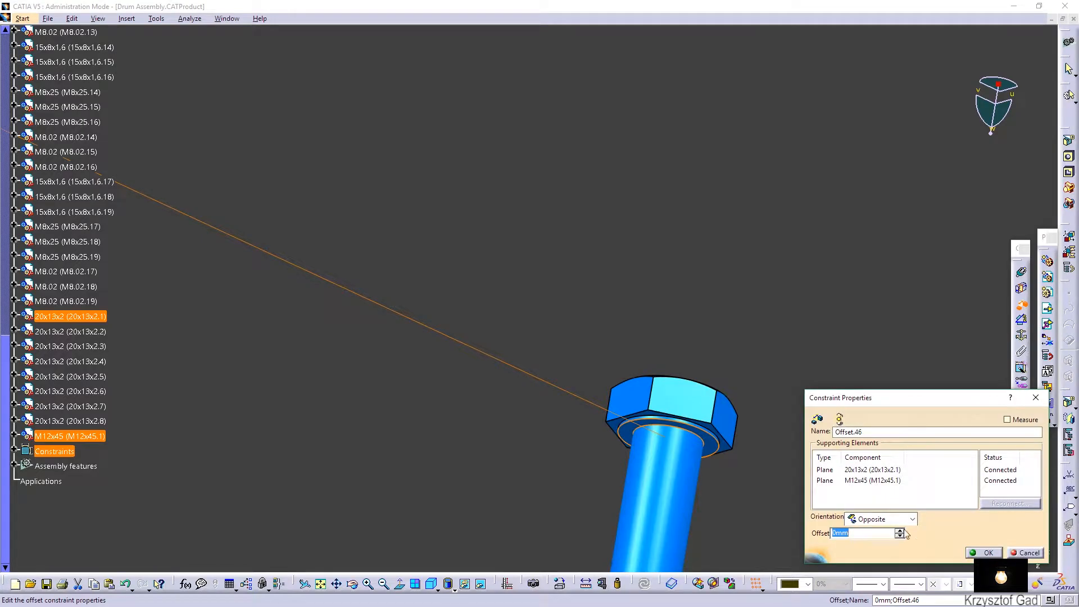
{"action": "left_click", "coordinate": [991, 552]}
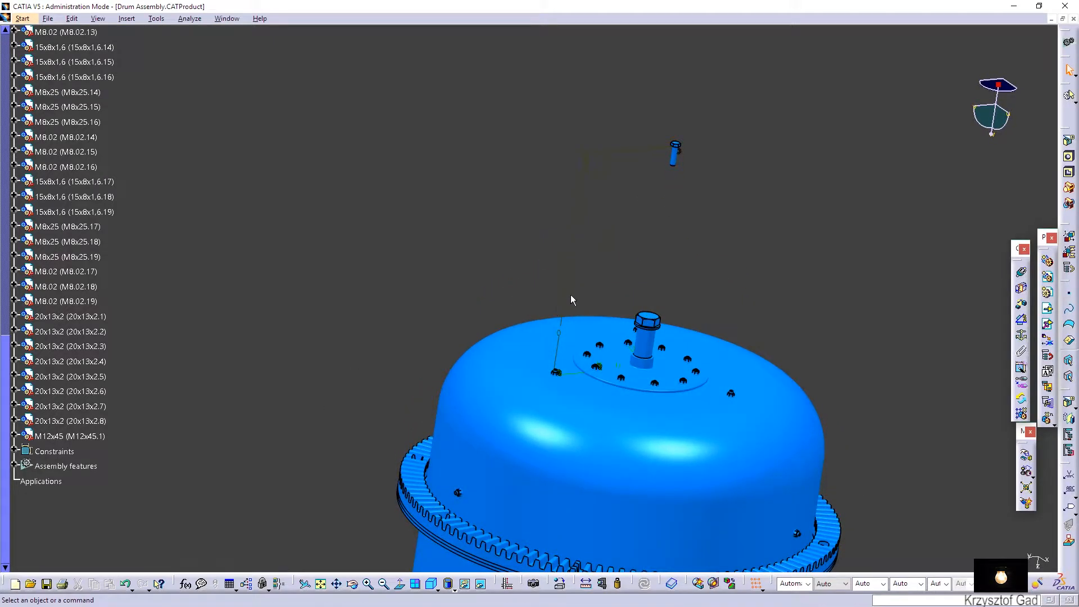
Check the bolt's constraints, and pattern the M12x45 bolt on the Gear Ring's eight-instance circular hole pattern
{"action": "left_click", "coordinate": [15, 452]}
{"action": "scroll", "coordinate": [50, 453], "scroll_direction": "down", "scroll_amount": 6}
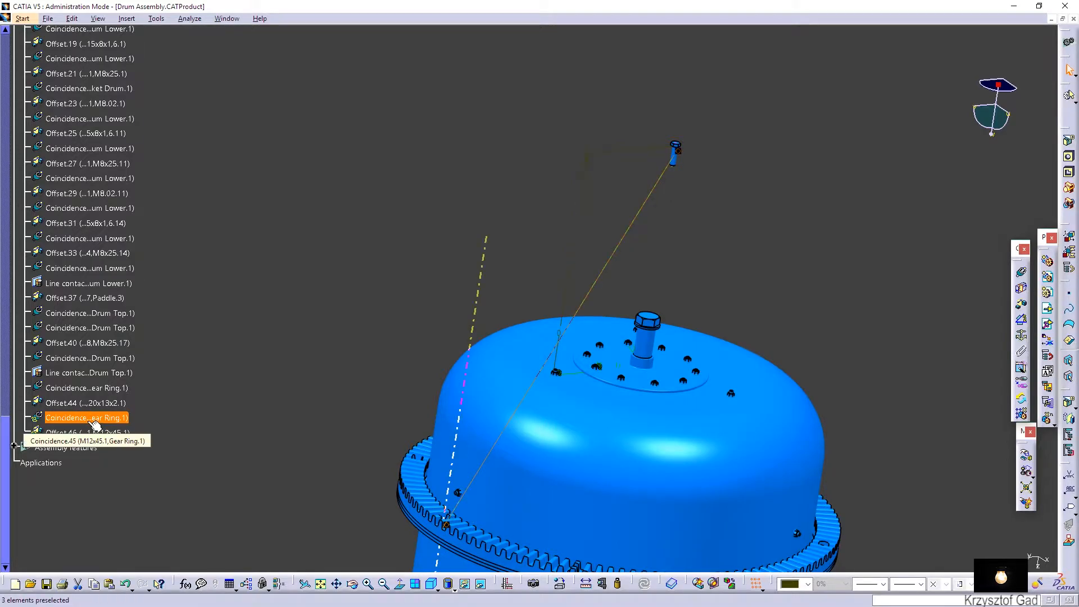
{"action": "left_click", "coordinate": [316, 348]}
{"action": "middle_click_drag", "start_coordinate": [711, 290], "coordinate": [1012, 422]}
{"action": "left_click", "coordinate": [1023, 415]}
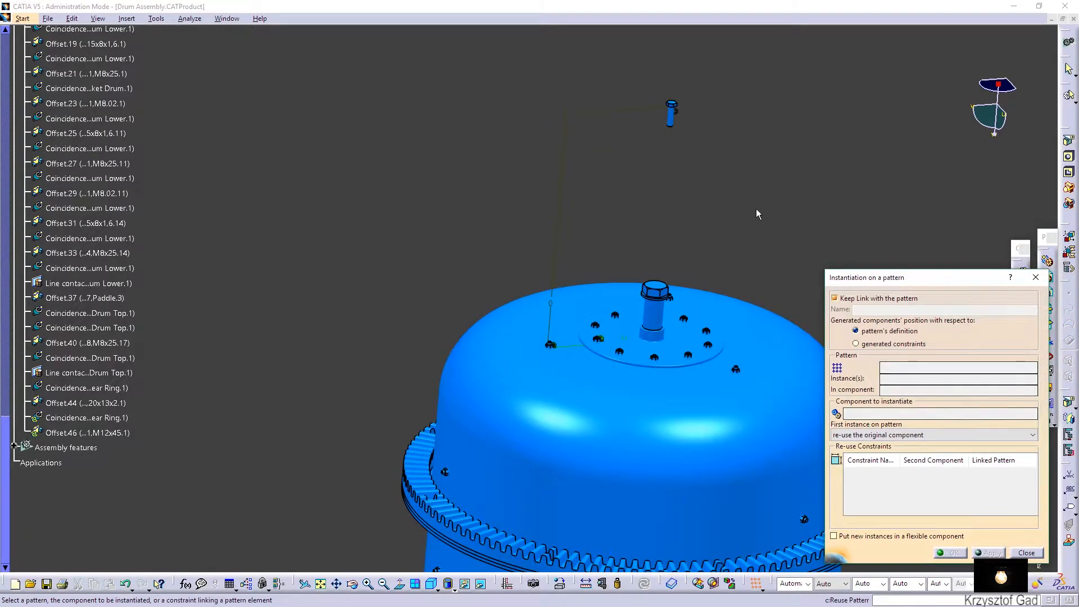
{"action": "left_click", "coordinate": [673, 112]}
{"action": "middle_click_drag", "start_coordinate": [667, 190], "coordinate": [543, 419]}
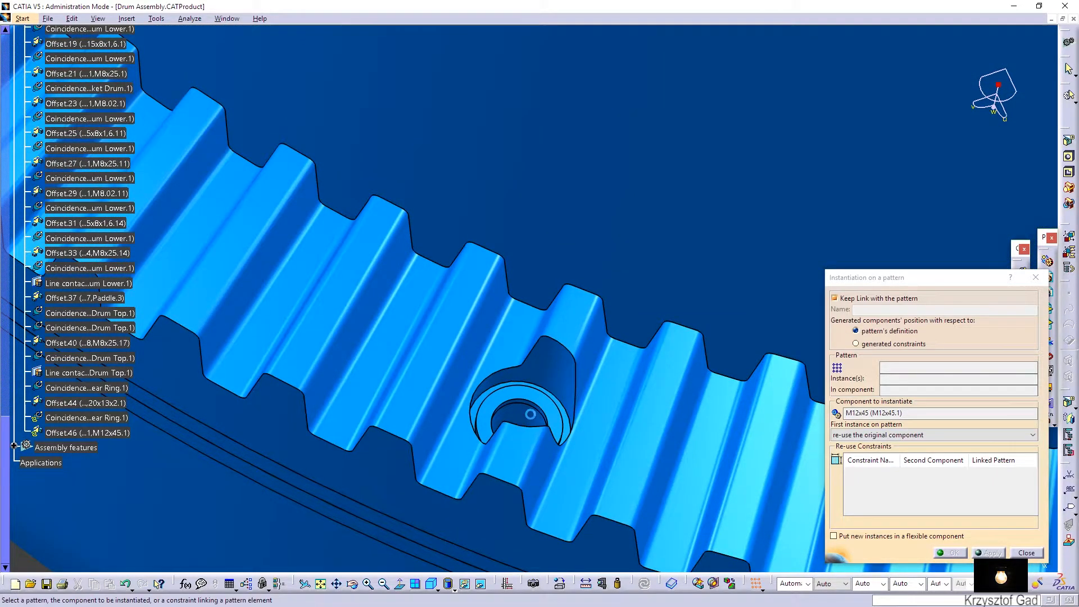
{"action": "left_click", "coordinate": [537, 417]}
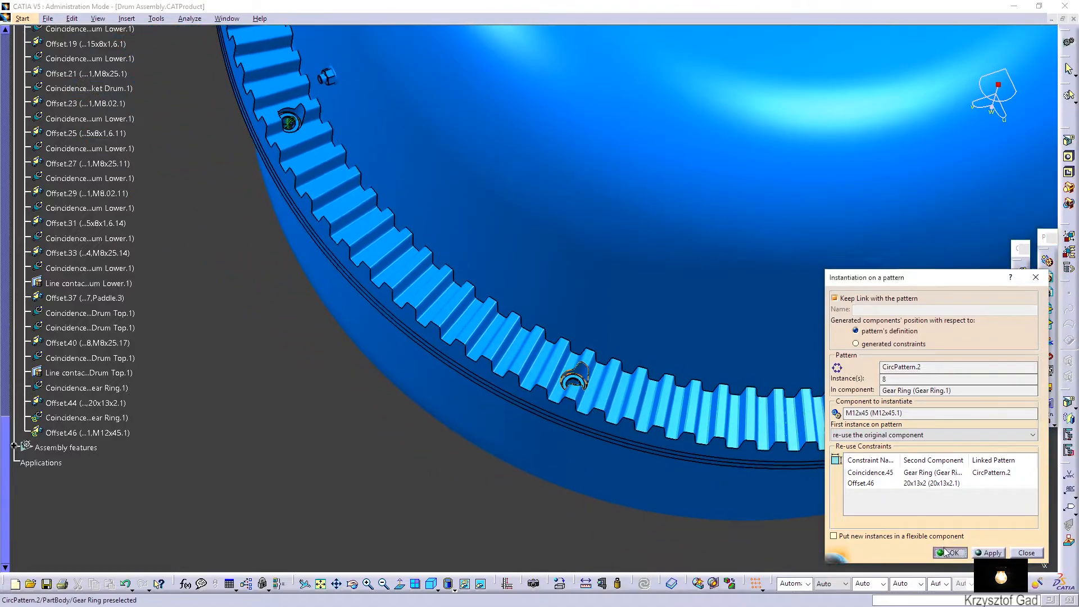
{"action": "left_click", "coordinate": [949, 552]}
Check the offset constraint between the first M12x45 bolt and 20x13x2 washer, keeping its value at 0 mm
{"action": "middle_click_drag", "start_coordinate": [951, 553], "coordinate": [365, 450]}
{"action": "scroll", "coordinate": [149, 379], "scroll_direction": "up", "scroll_amount": 5}
{"action": "scroll", "coordinate": [149, 379], "scroll_direction": "up", "scroll_amount": 5}
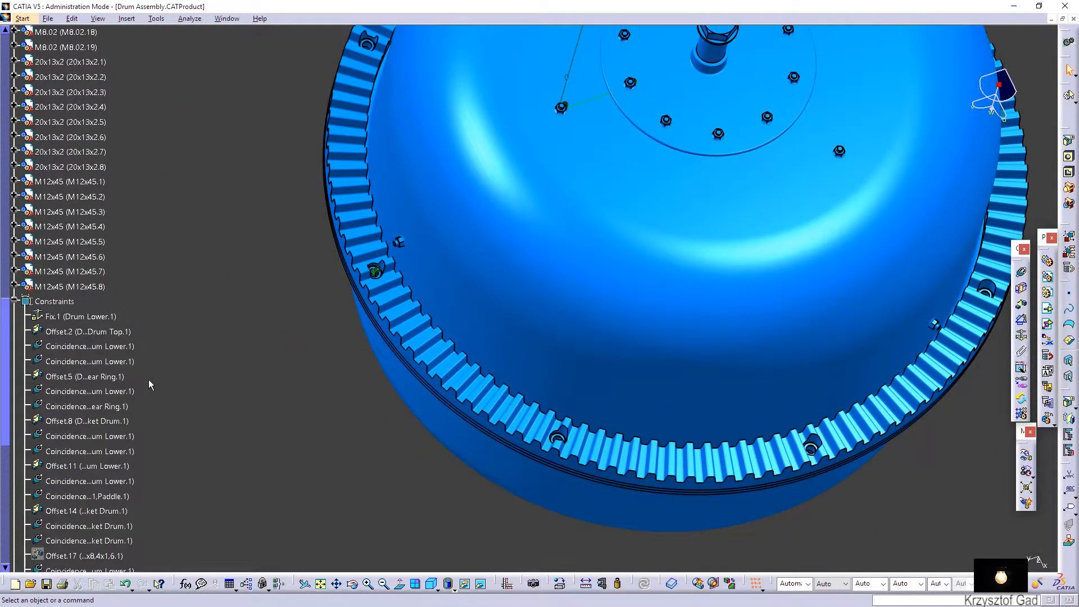
{"action": "scroll", "coordinate": [147, 380], "scroll_direction": "up", "scroll_amount": 3}
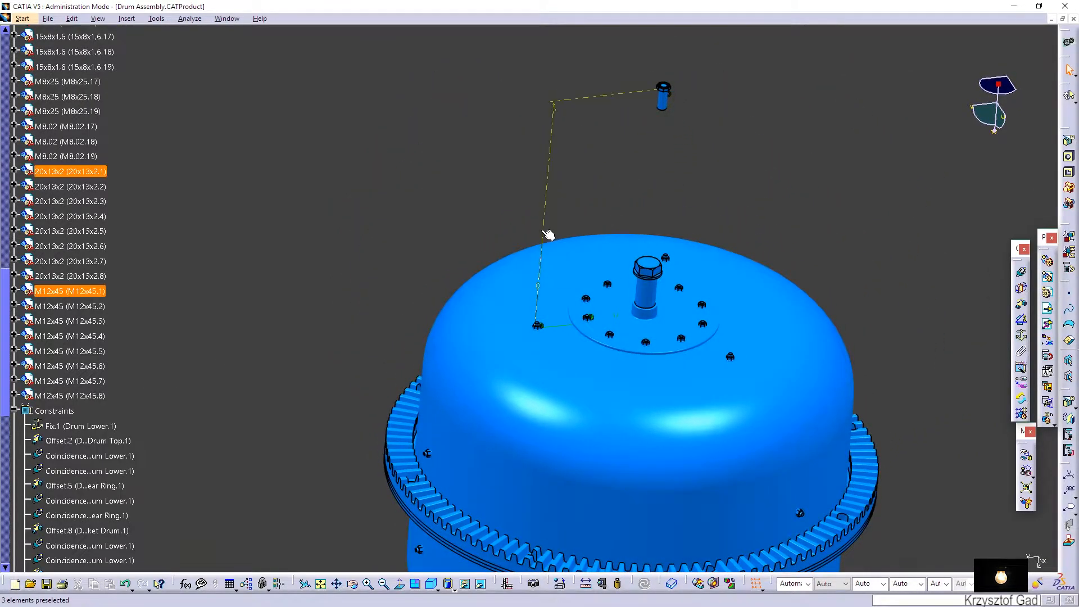
{"action": "double_click", "coordinate": [547, 233]}
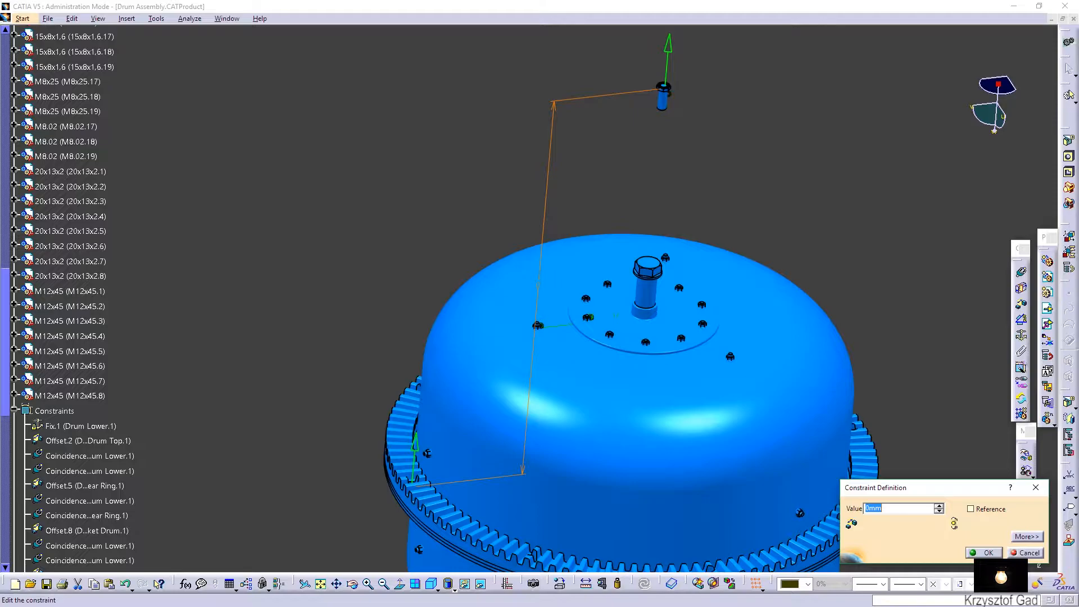
{"action": "left_click", "coordinate": [987, 553]}
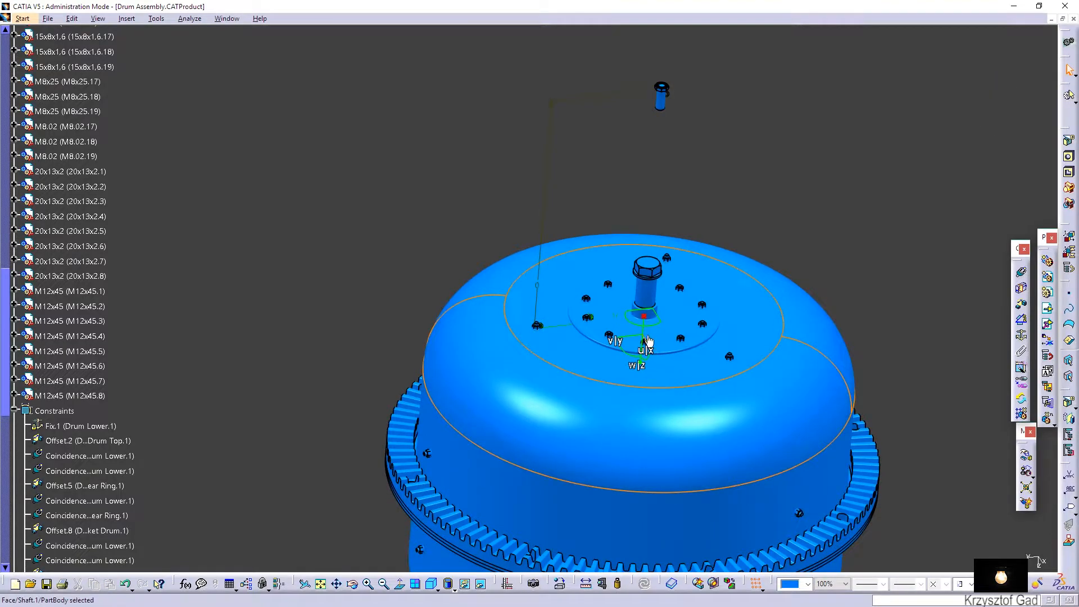
Pull the closed drum half away from the Gear Ring to test its constraints, and update the assembly
{"action": "left_click_drag", "start_coordinate": [644, 340], "coordinate": [690, 235]}
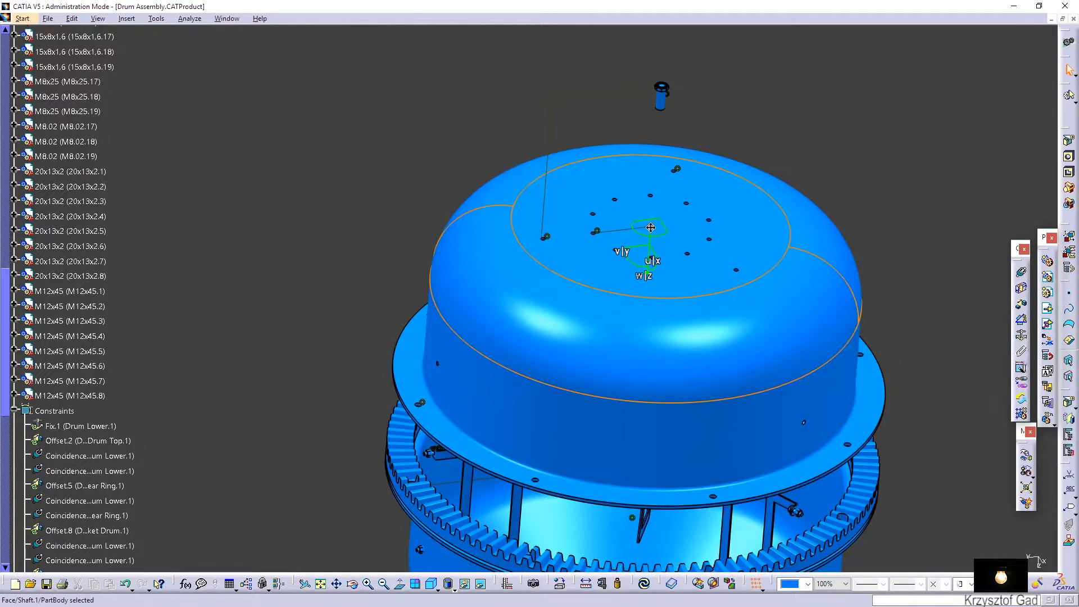
{"action": "left_click", "coordinate": [867, 175]}
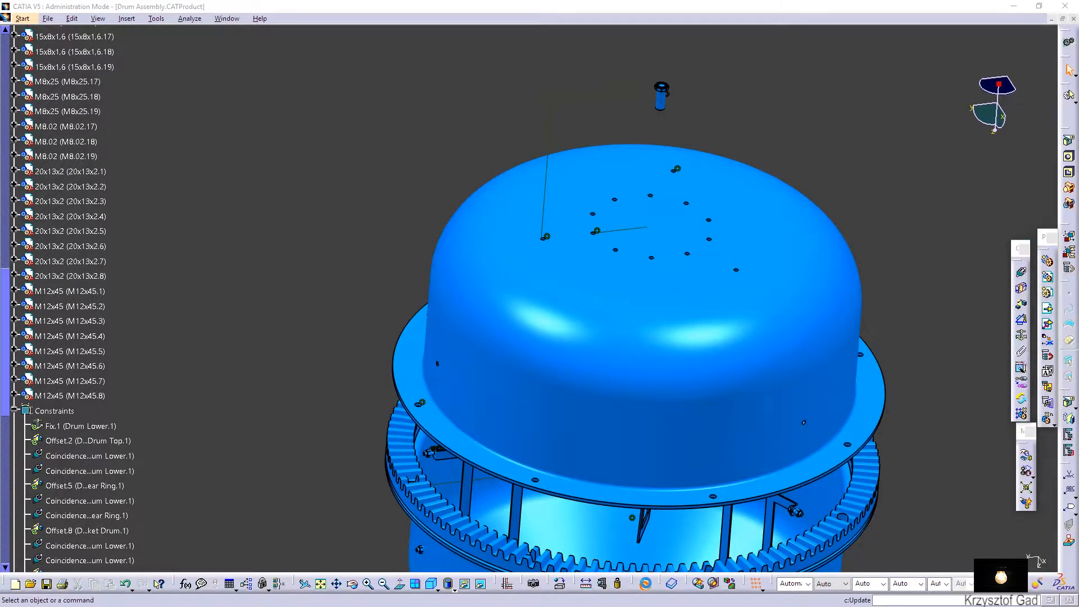
{"action": "left_click", "coordinate": [645, 585]}
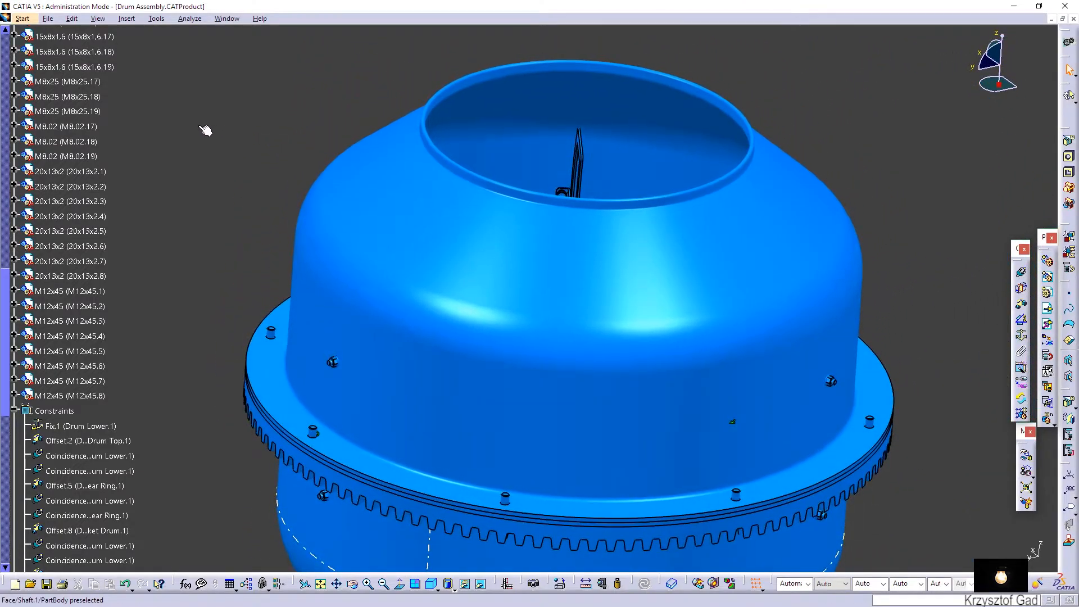
Collapse the constraints list and insert the existing component M12.01.CATPart into Drum Assembly
{"action": "left_click", "coordinate": [14, 411]}
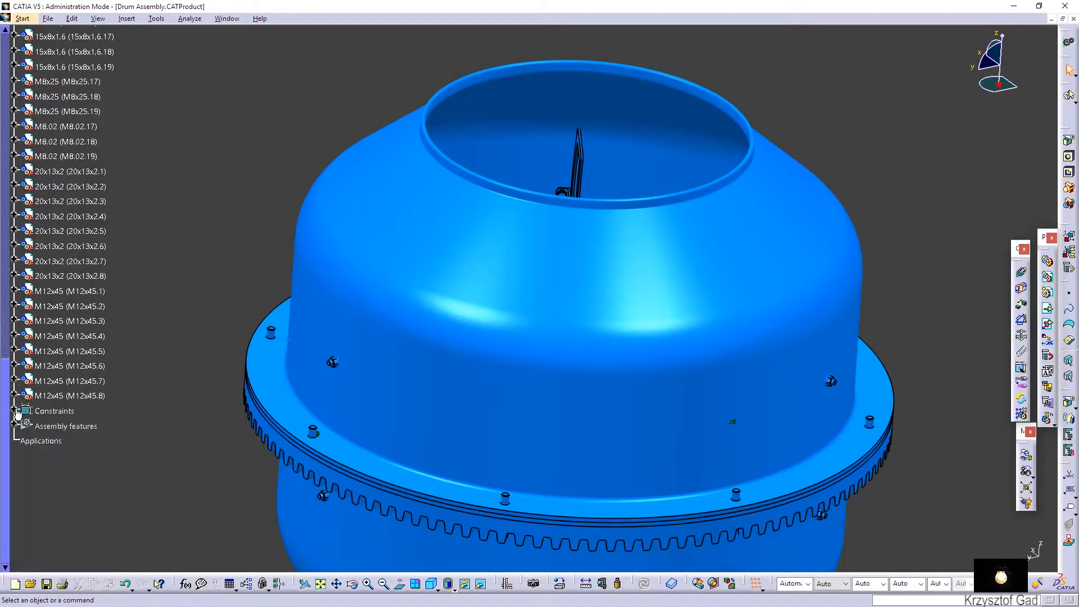
{"action": "scroll", "coordinate": [67, 308], "scroll_direction": "up", "scroll_amount": 10}
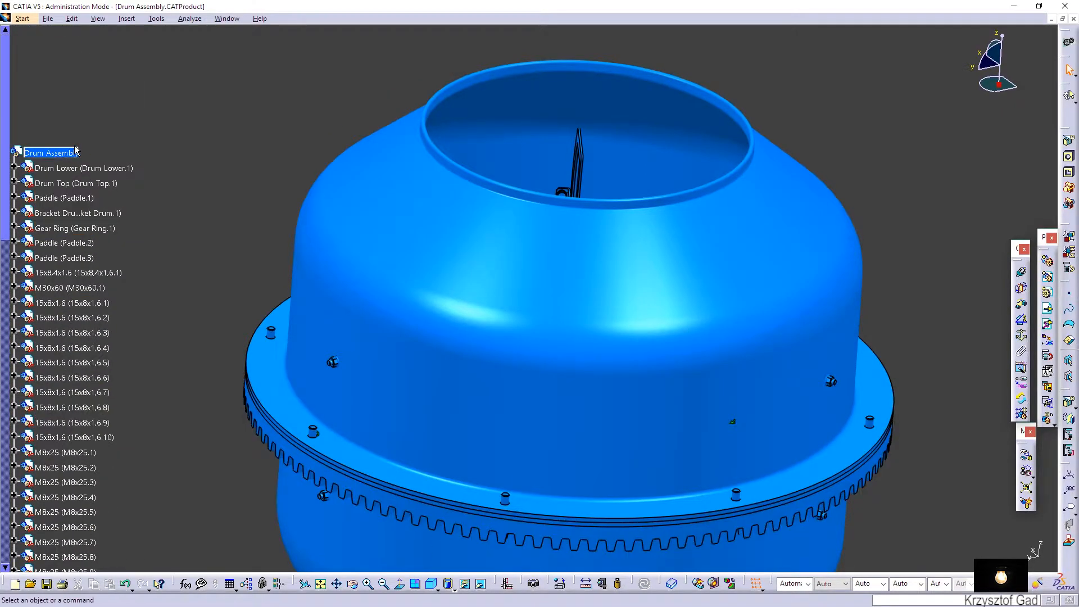
{"action": "right_click", "coordinate": [74, 156]}
{"action": "mouse_move", "coordinate": [141, 330]}
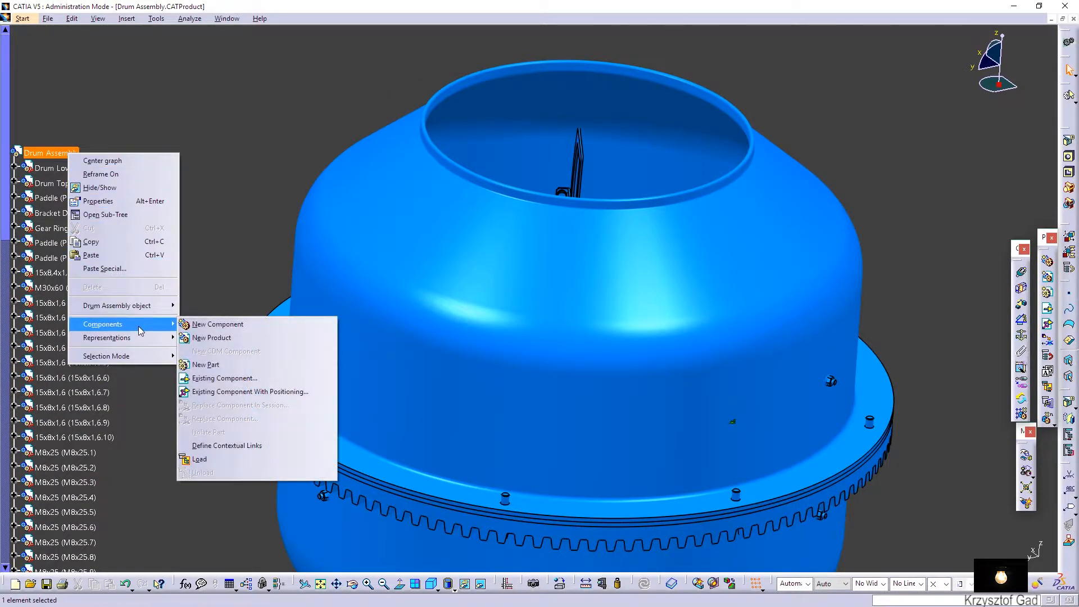
{"action": "left_click", "coordinate": [251, 380]}
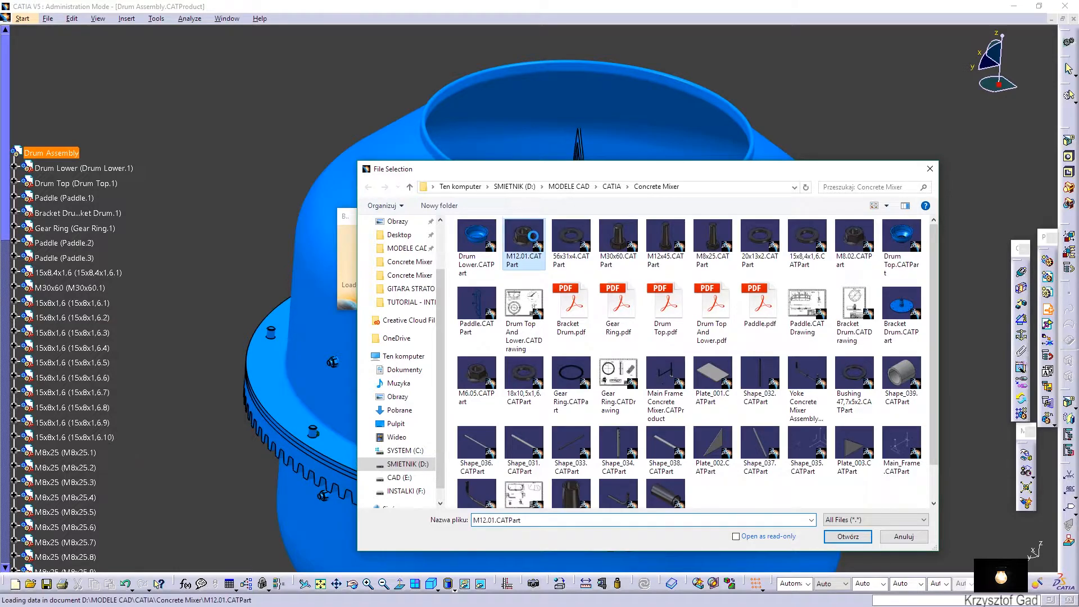
Make the M12.01 nut's axis coincident with the axis of the M12x45 bolt location on the Drum Top flange
{"action": "scroll", "coordinate": [134, 329], "scroll_direction": "down", "scroll_amount": 15}
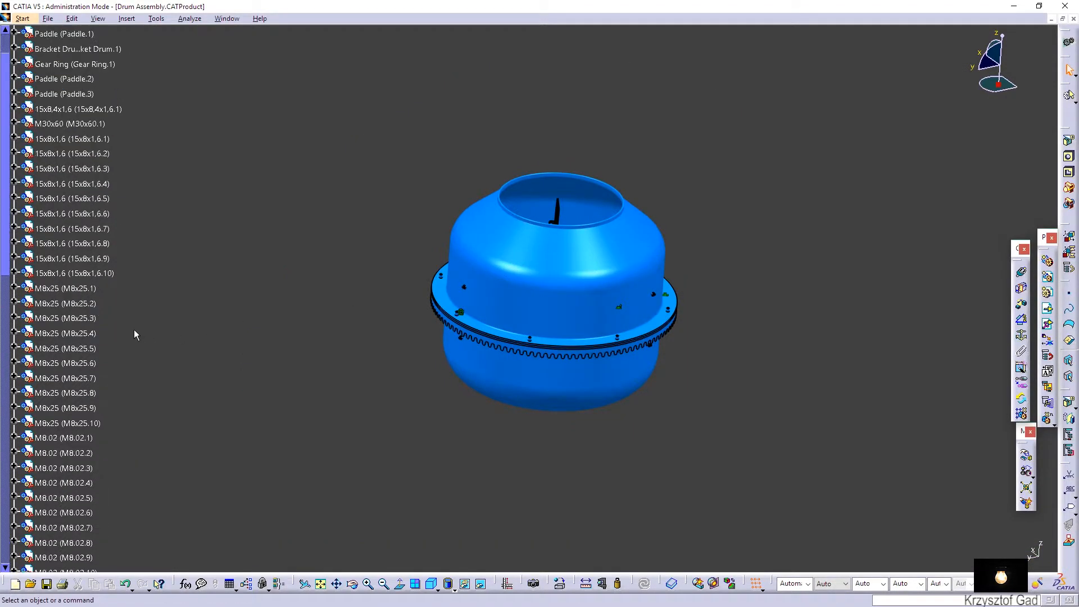
{"action": "scroll", "coordinate": [130, 329], "scroll_direction": "down", "scroll_amount": 8}
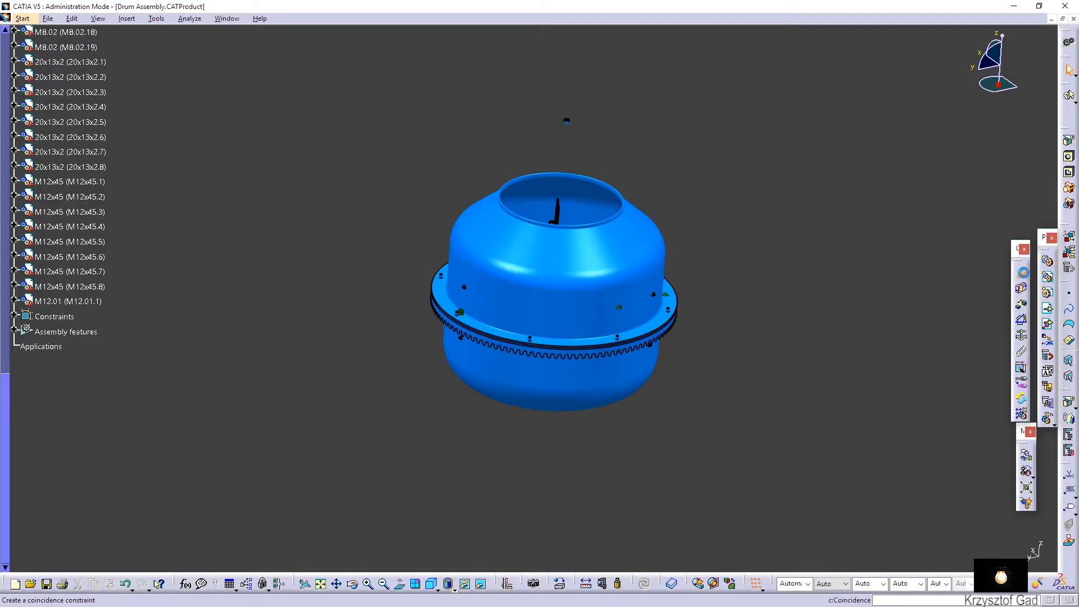
{"action": "scroll", "coordinate": [557, 255], "scroll_direction": "up", "scroll_amount": 10}
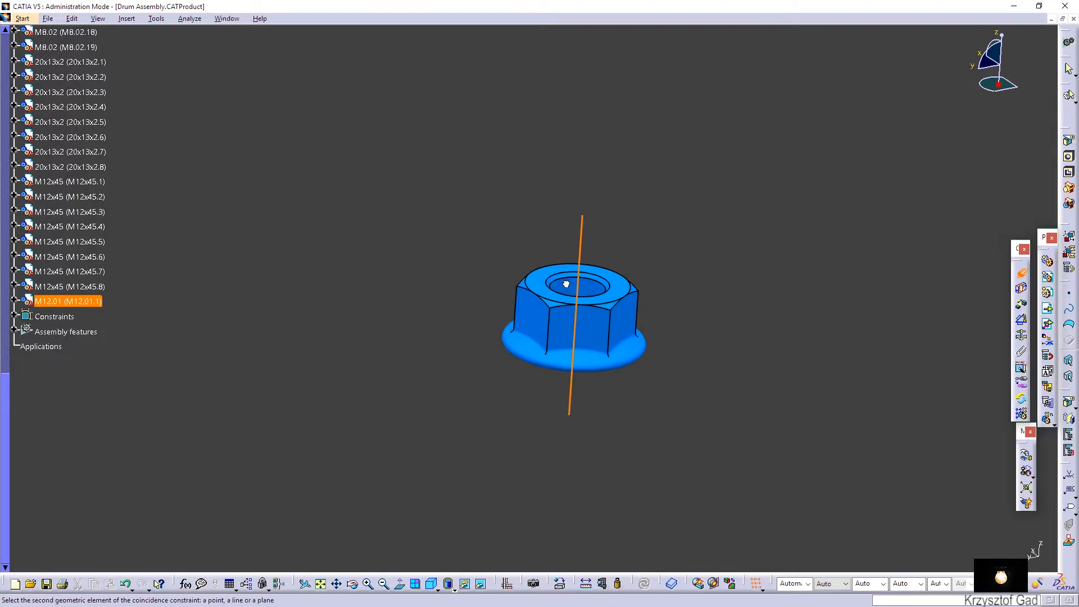
{"action": "scroll", "coordinate": [557, 285], "scroll_direction": "down", "scroll_amount": 10}
{"action": "scroll", "coordinate": [550, 284], "scroll_direction": "up", "scroll_amount": 4}
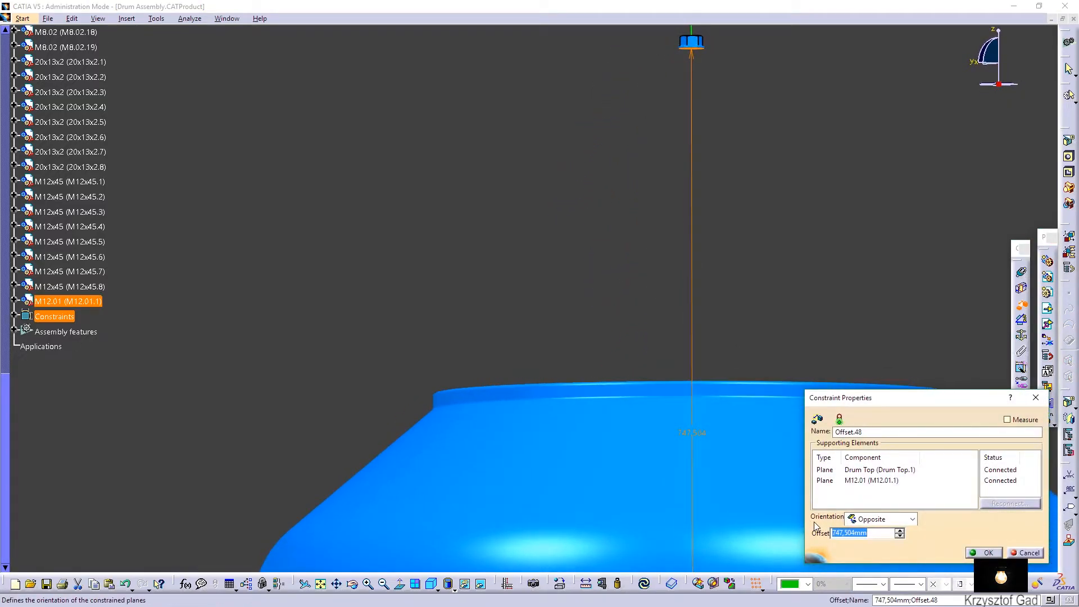
Set the offset between the Drum Top flange face and the M12.01 nut's base to 0 mm, and update the assembly
{"action": "type", "text": "0"}
{"action": "left_click", "coordinate": [985, 553]}
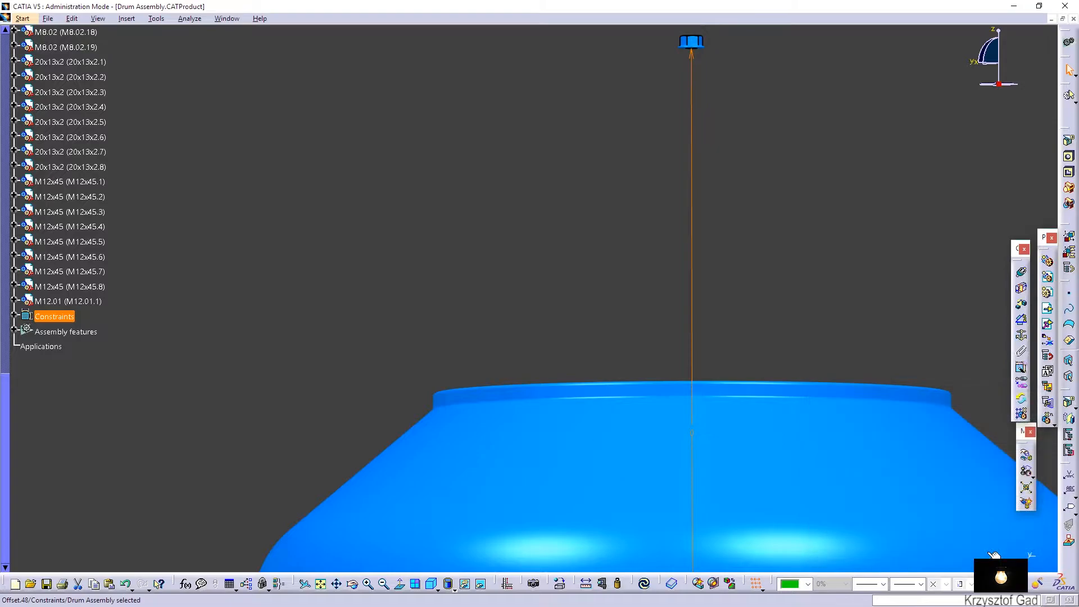
{"action": "left_click", "coordinate": [431, 584]}
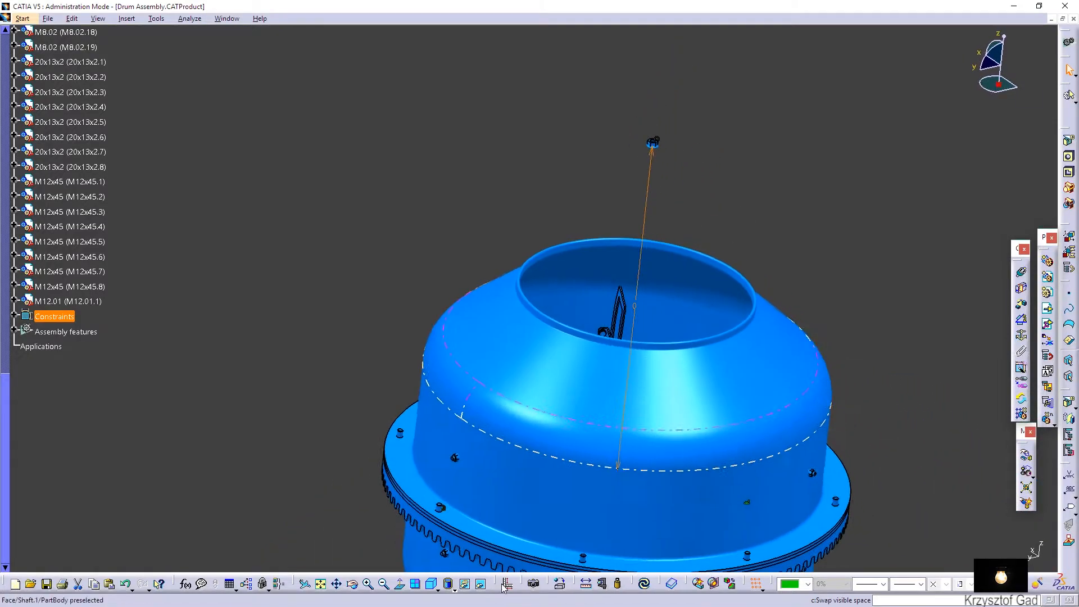
{"action": "left_click", "coordinate": [645, 587]}
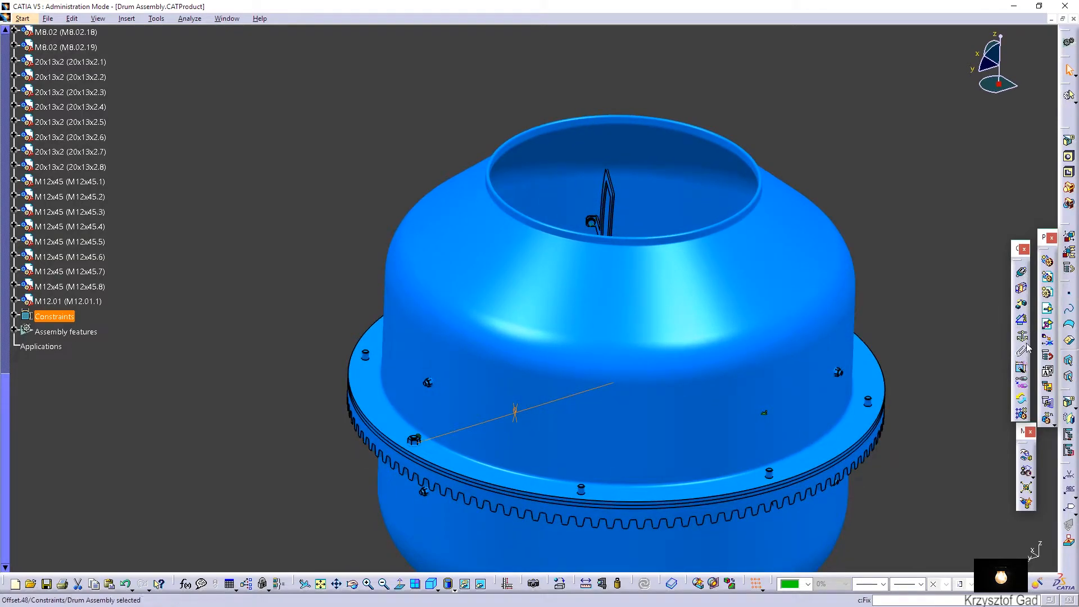
Pattern the M12.01 nut on the eight-instance circular hole pattern around the flange, re-using the original component as first instance
{"action": "left_click", "coordinate": [1021, 415]}
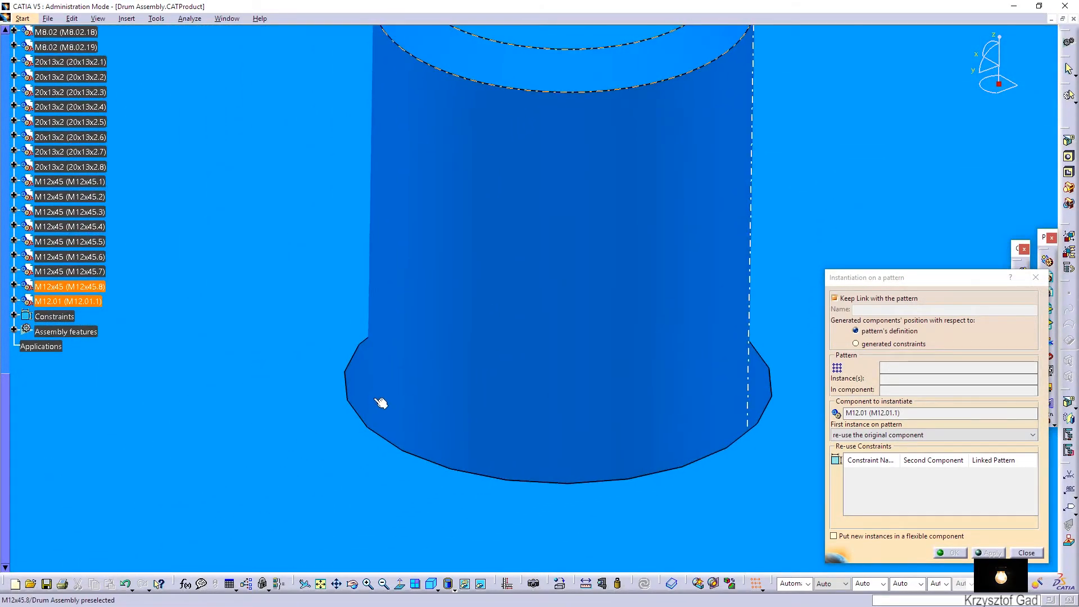
{"action": "left_click", "coordinate": [369, 392]}
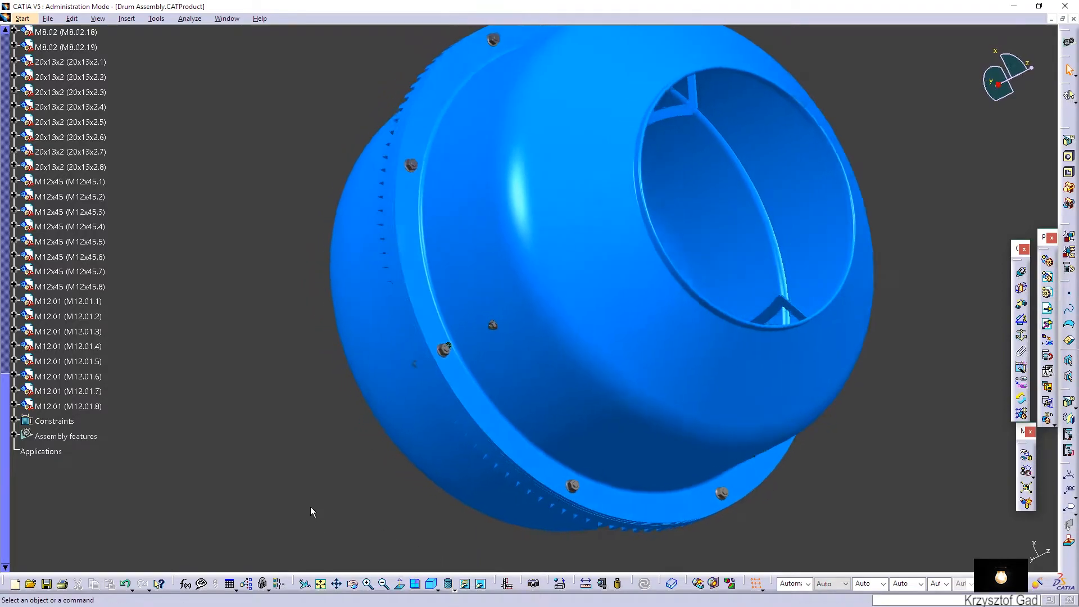
Hide all constraints of Drum Assembly
{"action": "left_click", "coordinate": [42, 333]}
{"action": "right_click", "coordinate": [48, 427]}
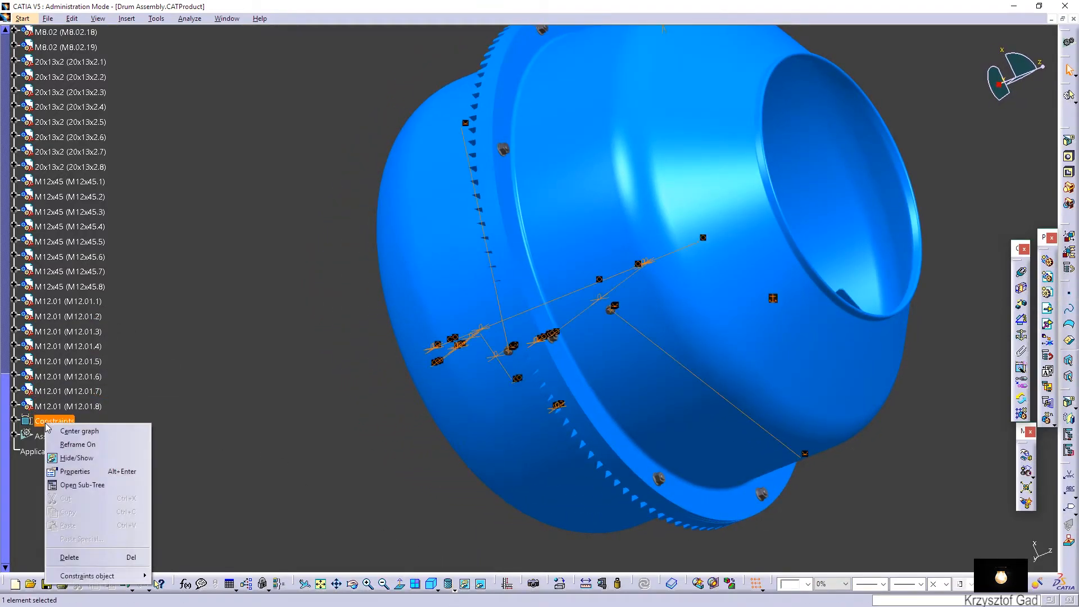
{"action": "left_click", "coordinate": [63, 457]}
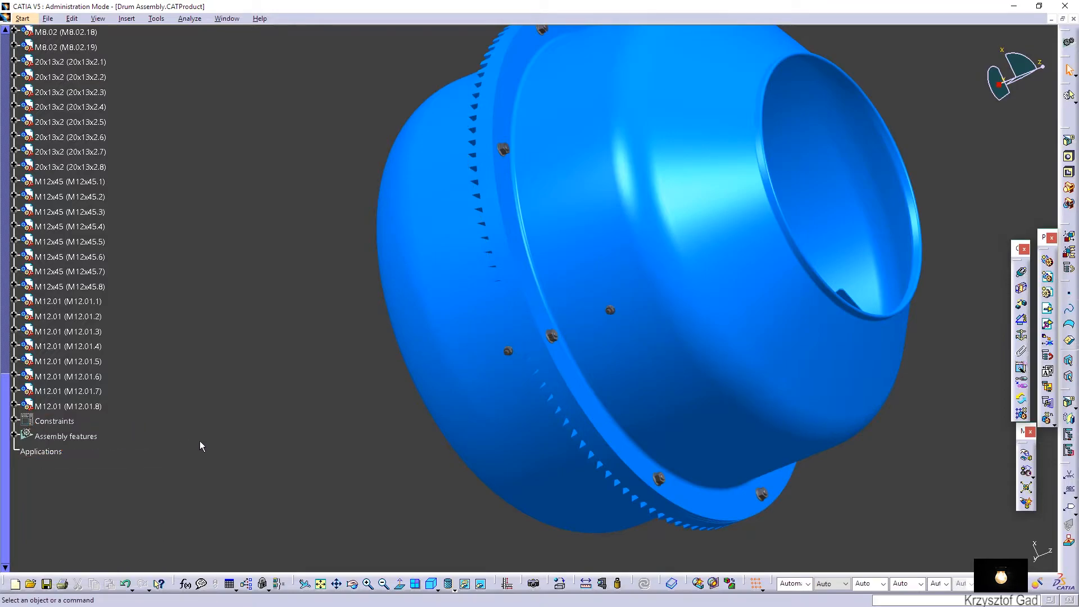